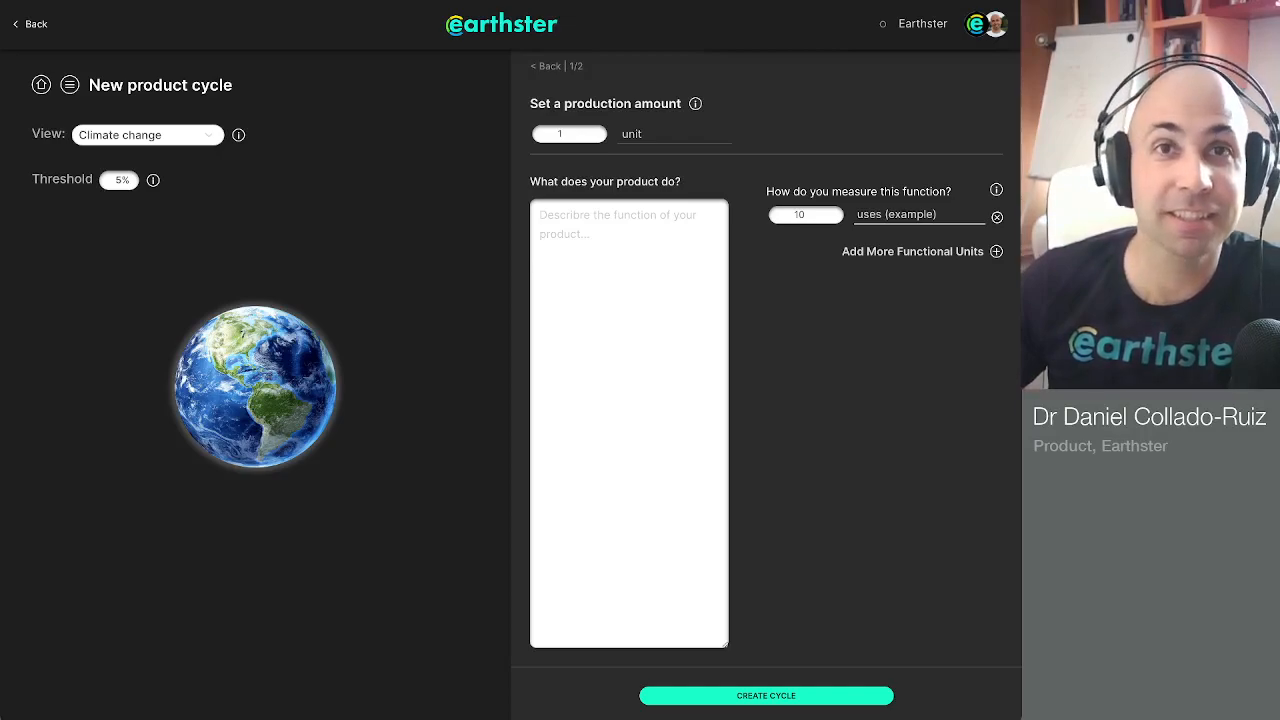
Set the product cycle's production unit to "computer mouse".
double_click(632, 134)
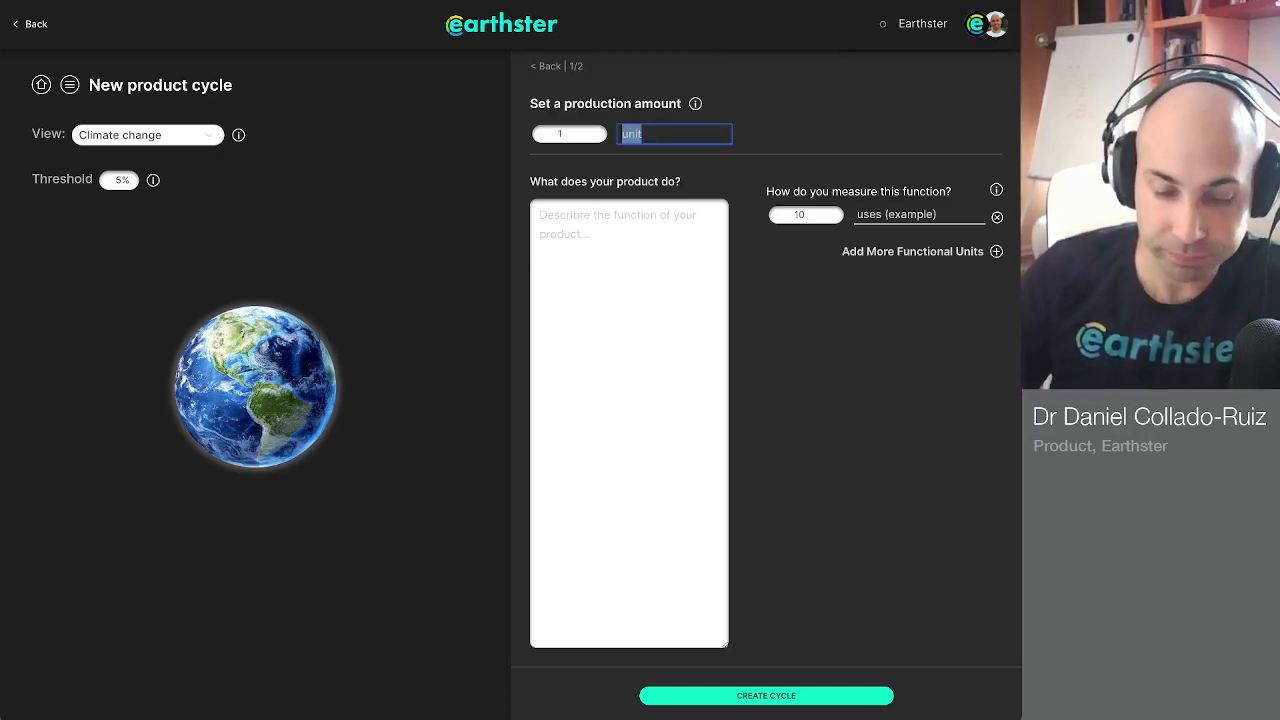
type("computer mouse")
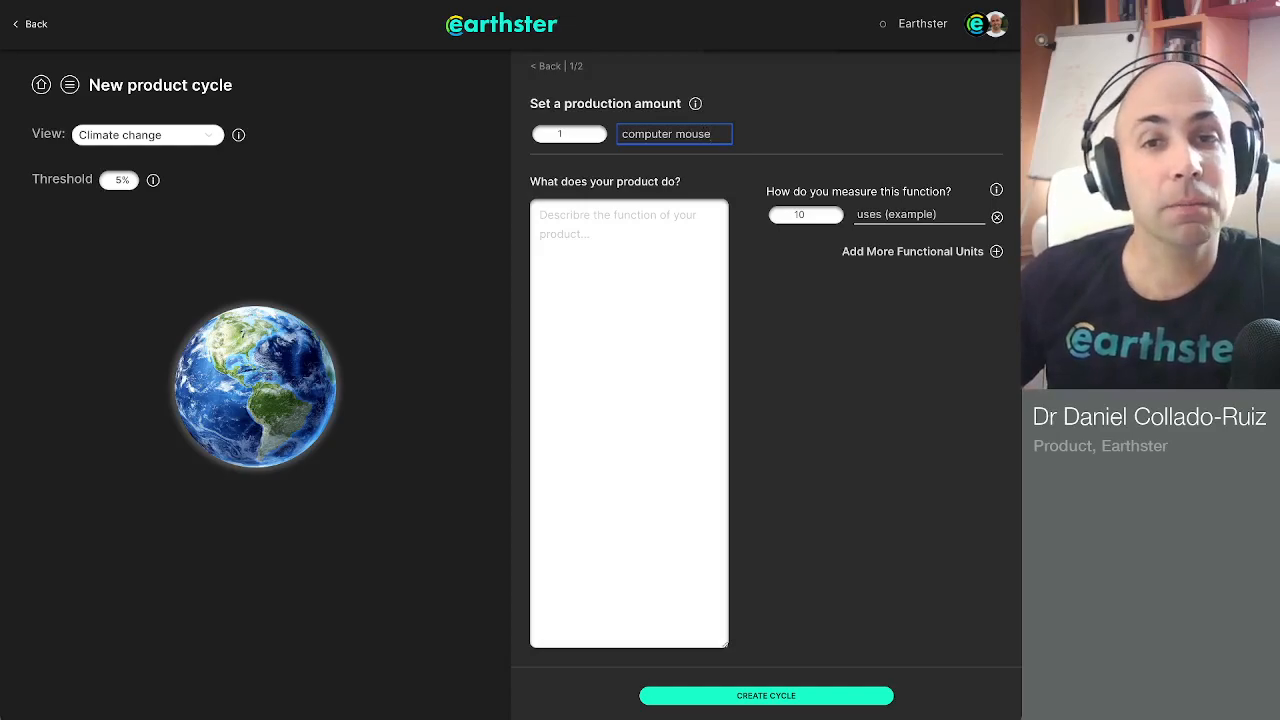
Describe the product's function as "Pointer-type input for computers, during a period of time" and set its functional unit to years.
left_click(541, 215)
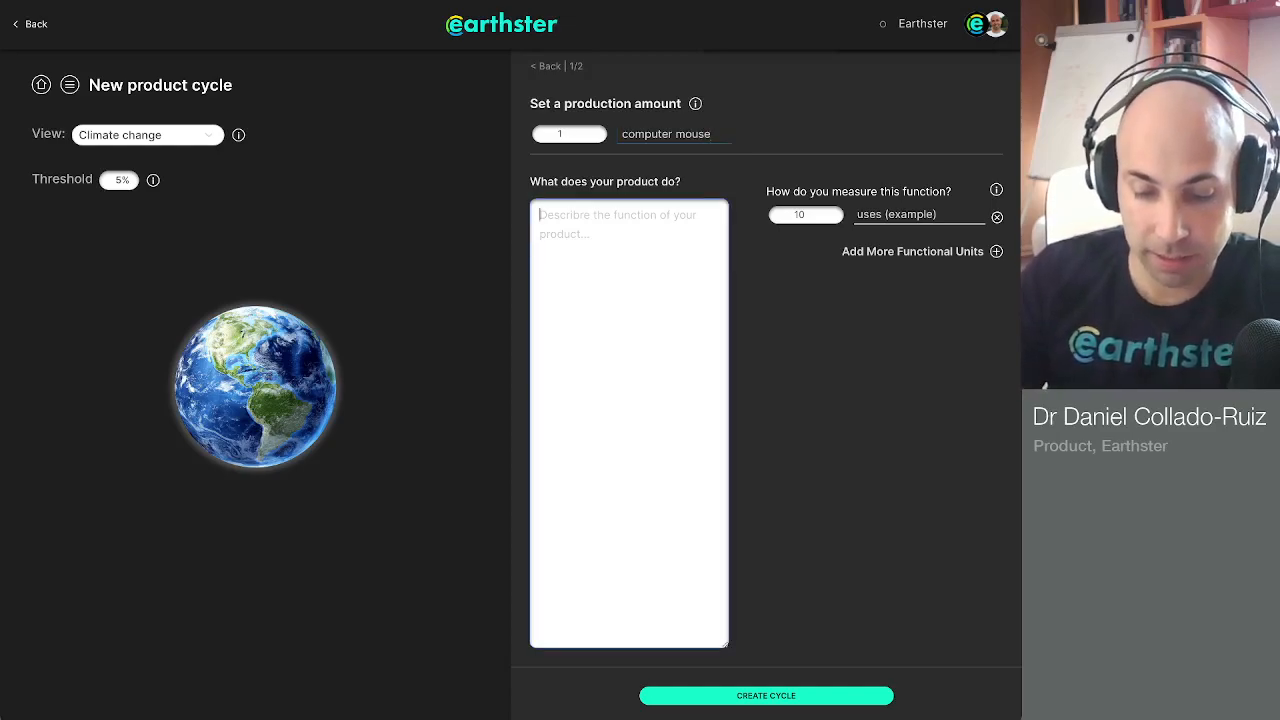
type("Pointer")
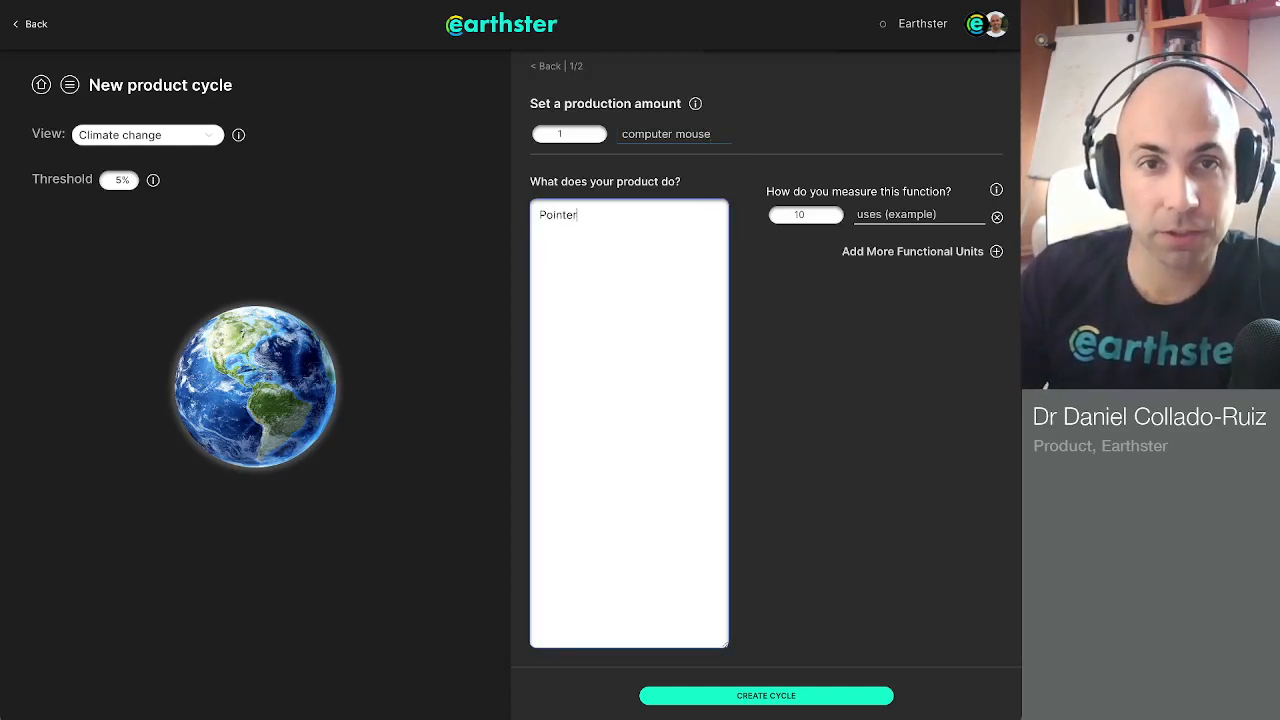
type("-type in")
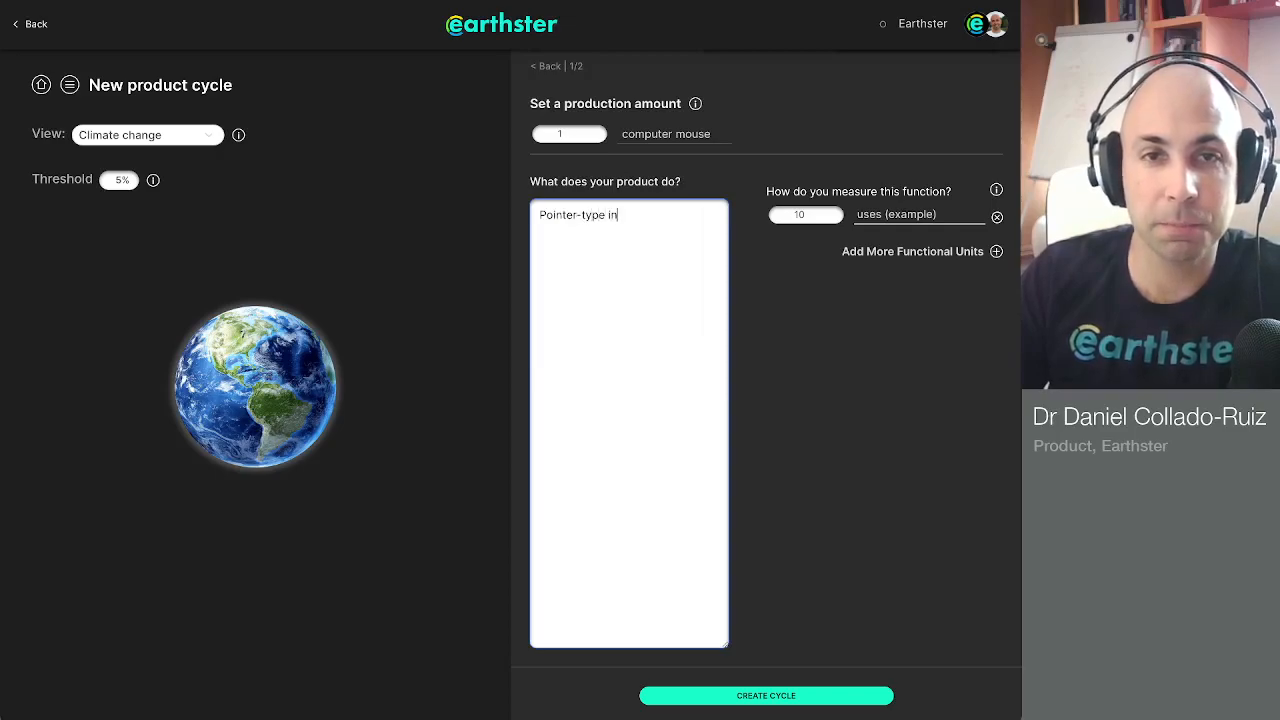
type("put for computers, during a period of time")
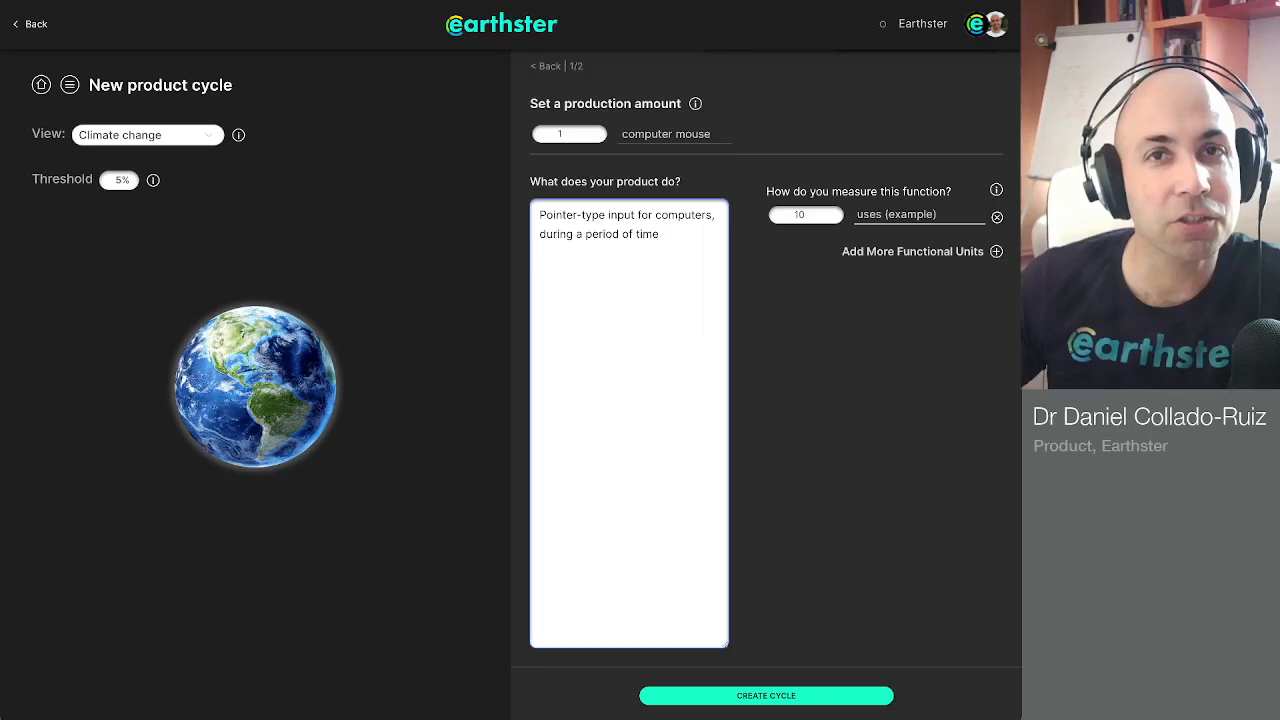
triple_click(920, 215)
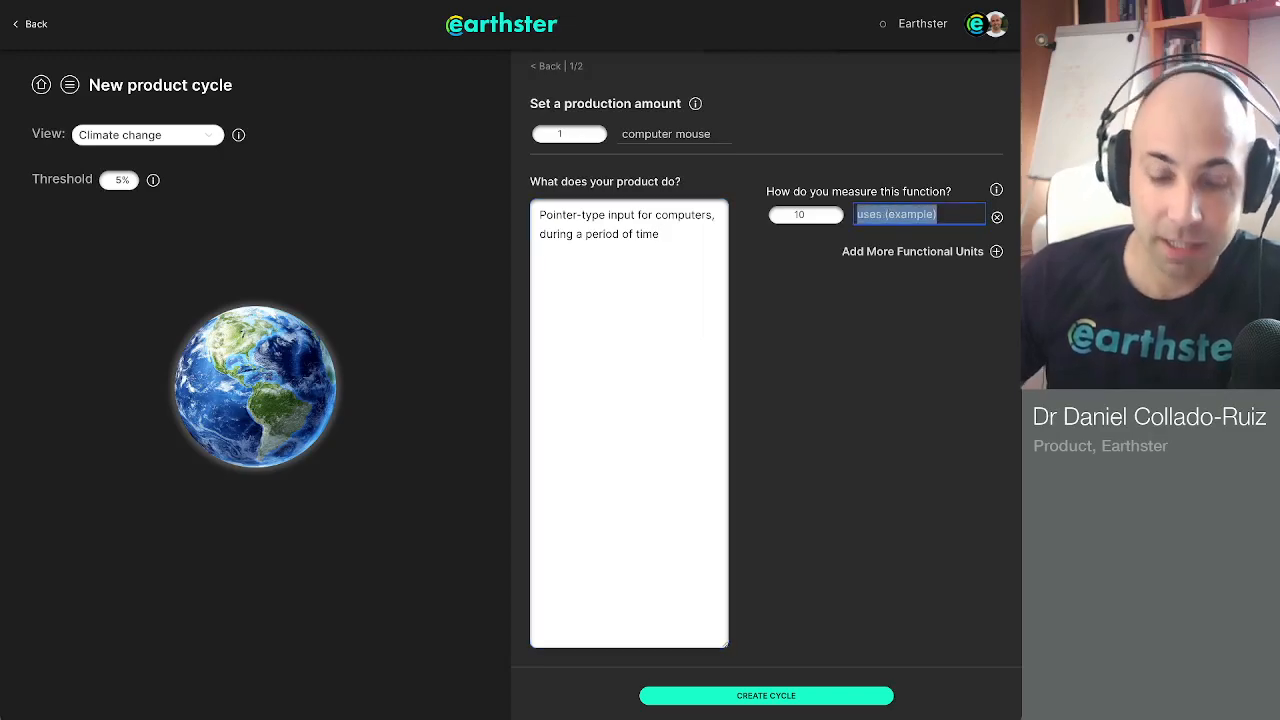
type("years")
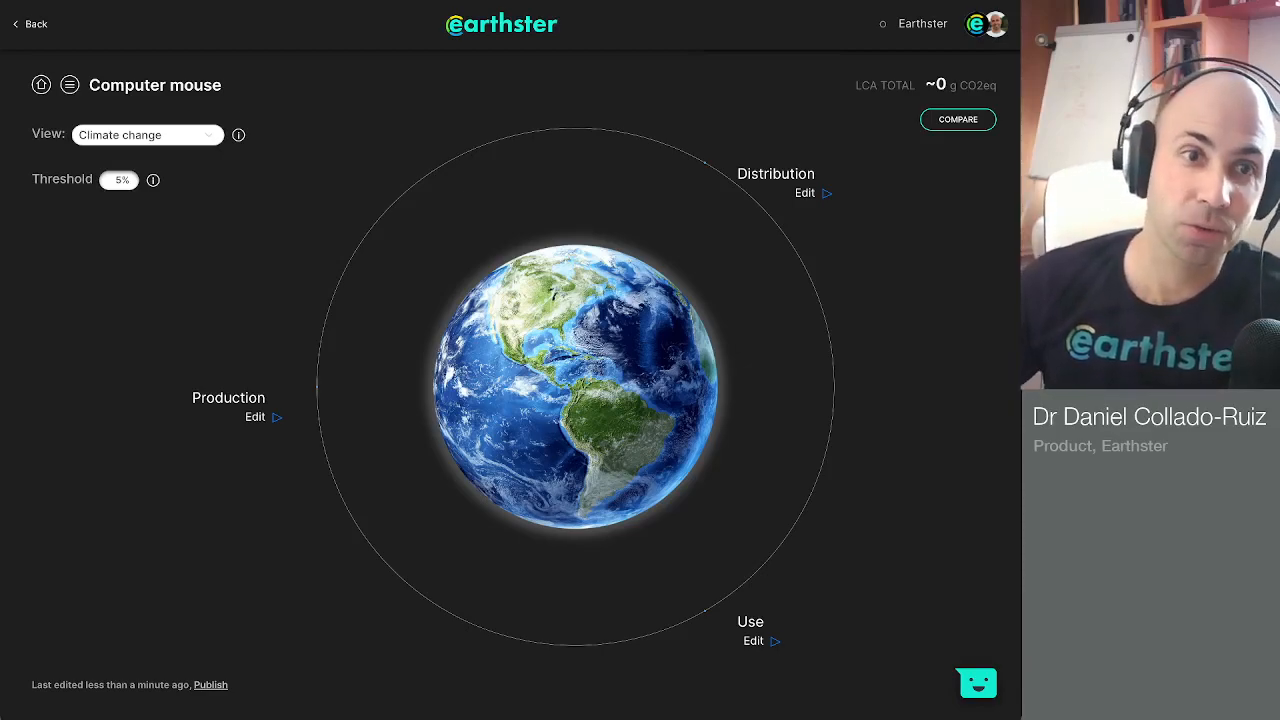
Add a custom process named Electronics to the Production stage with an amount of 1 unit.
left_click(229, 399)
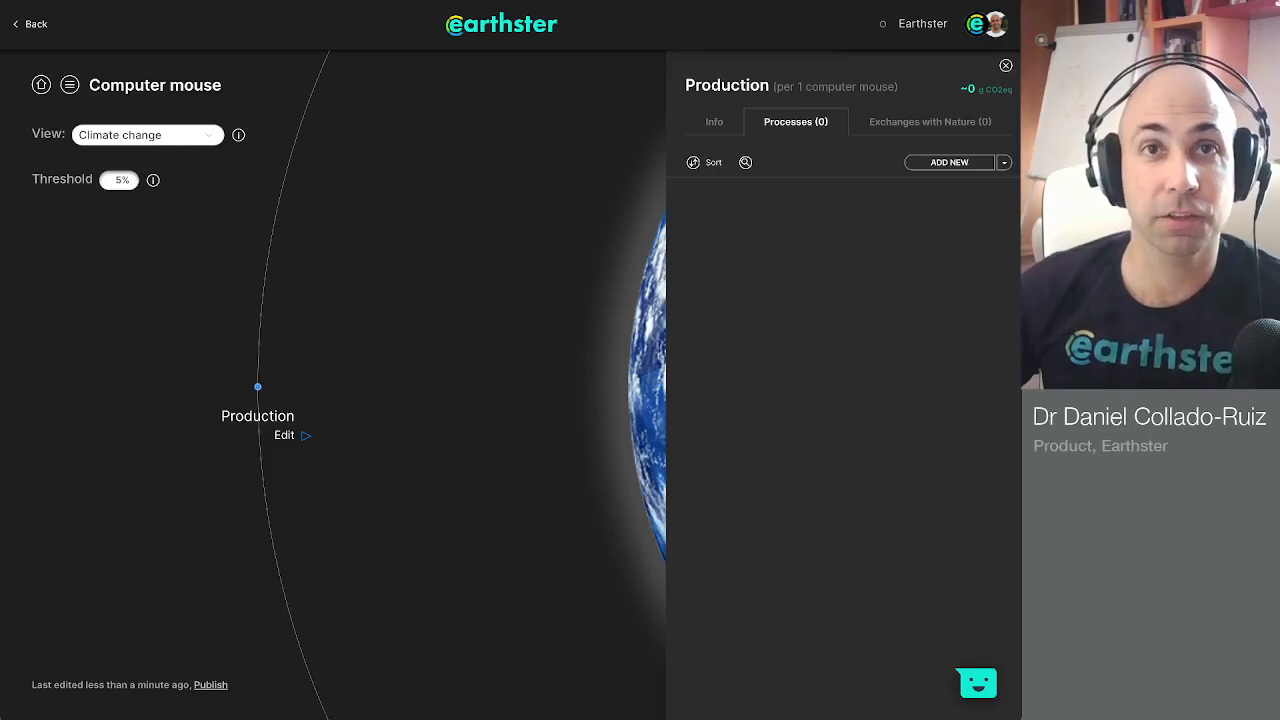
left_click(1004, 162)
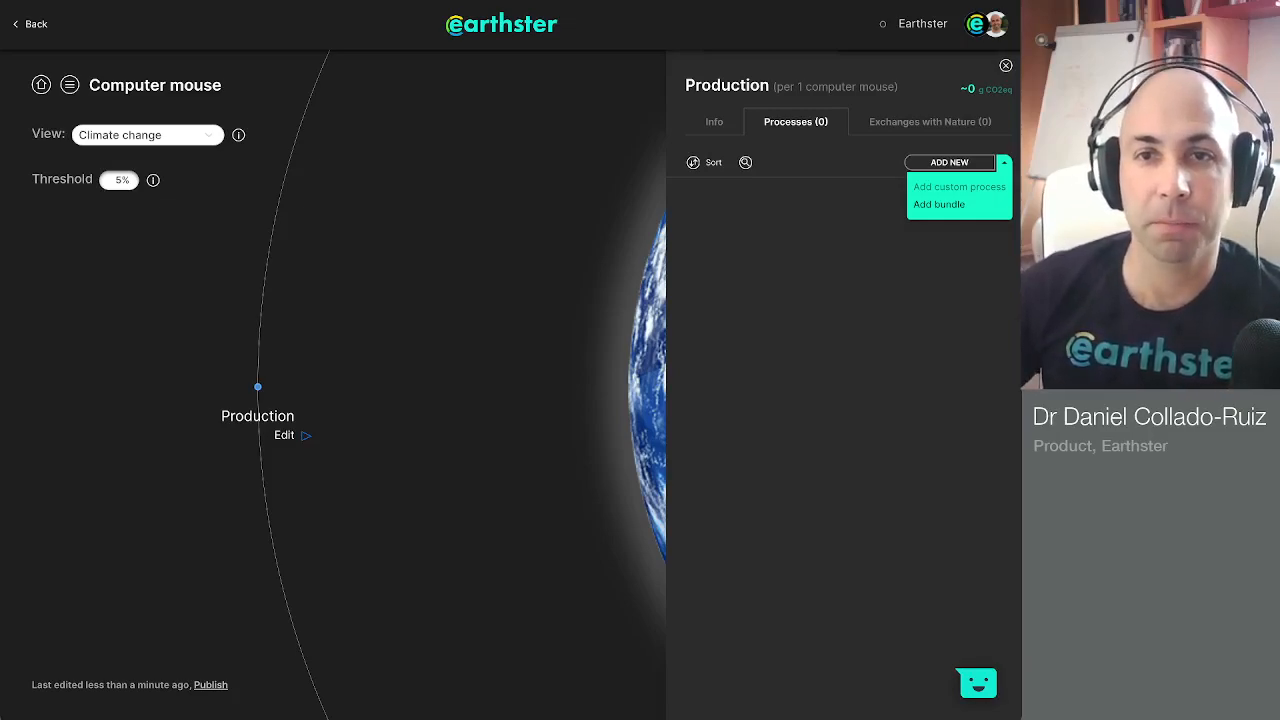
left_click(959, 187)
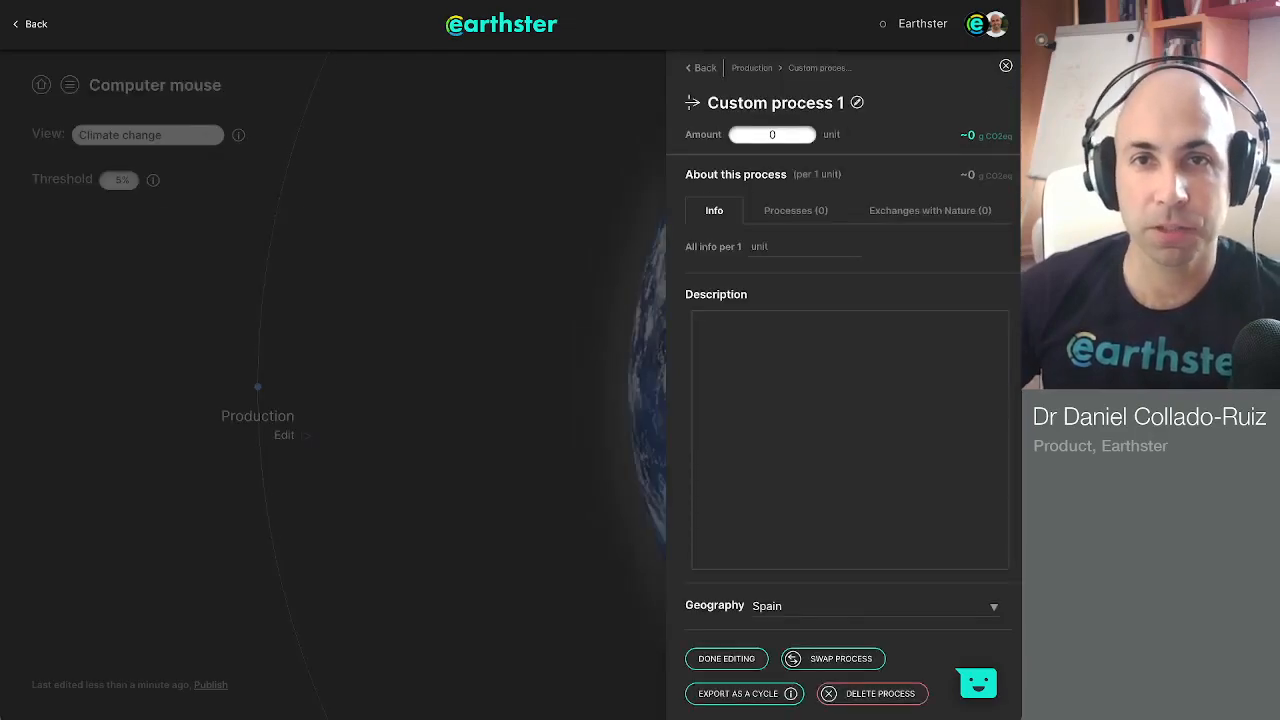
left_click(857, 103)
type("El")
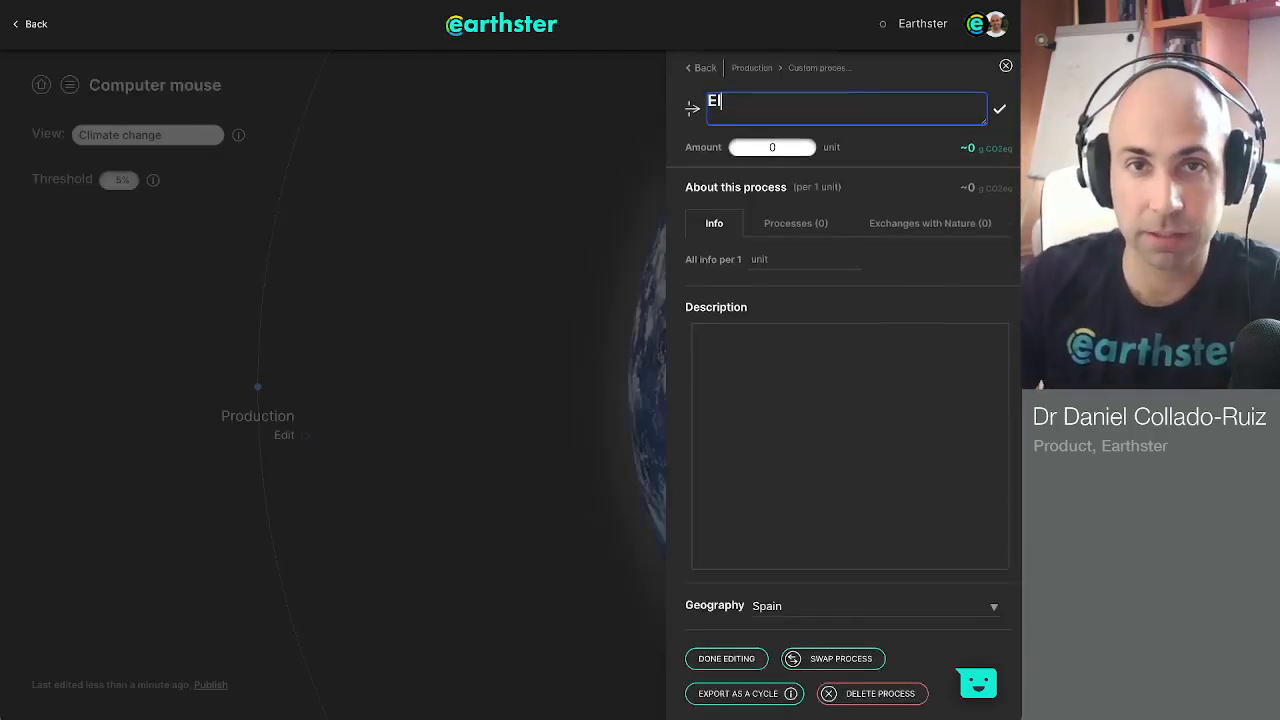
type("ectronics")
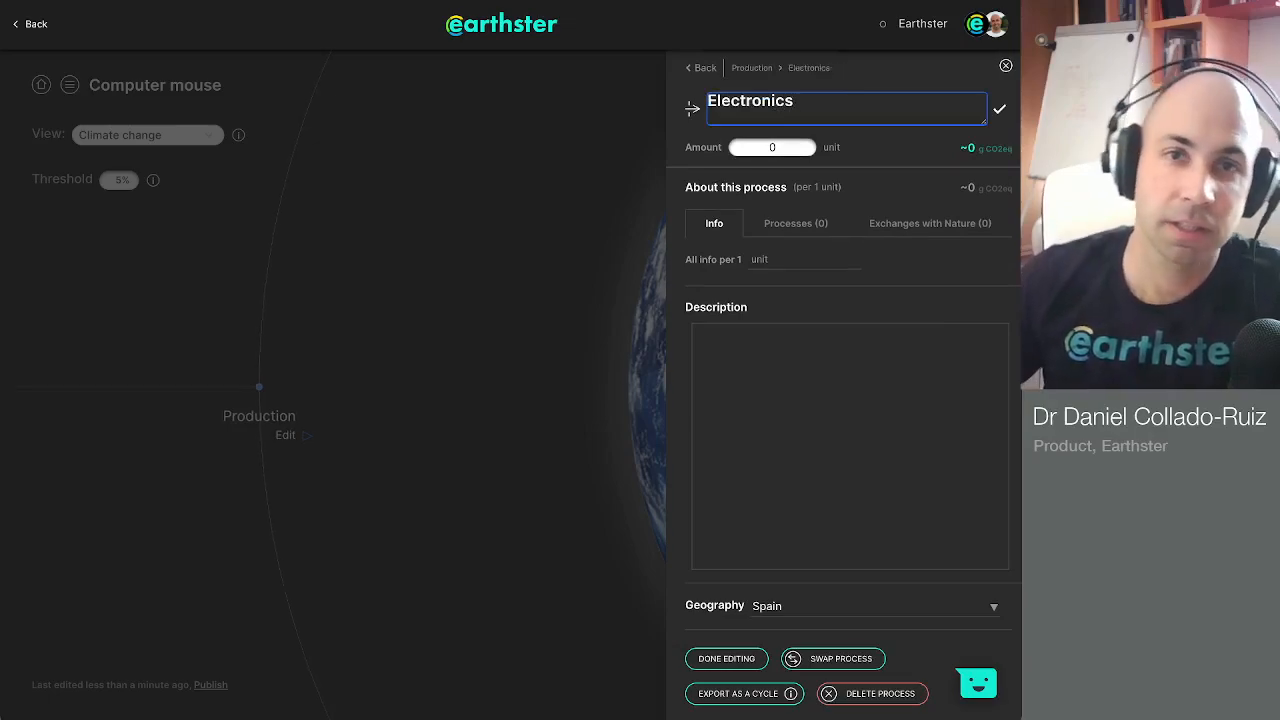
key("Return")
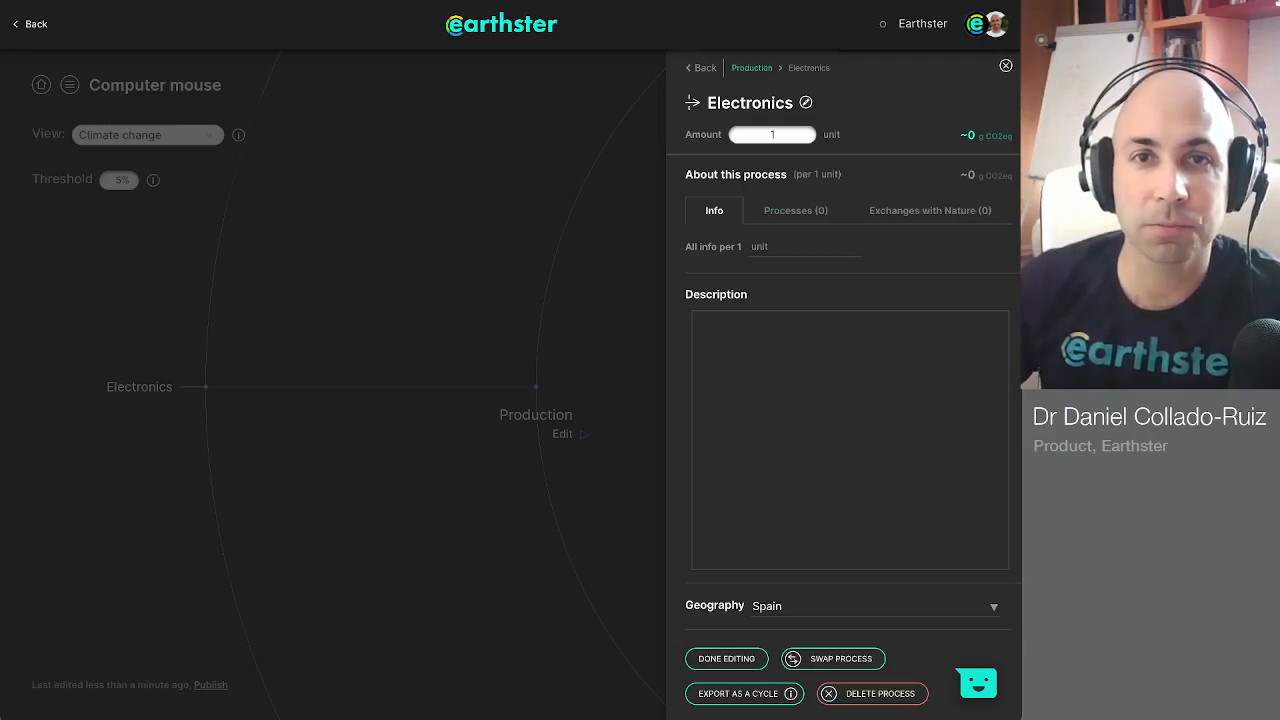
left_click(751, 68)
Add a custom process named Structural elements to the Production stage with an amount of 1 unit.
left_click(1004, 162)
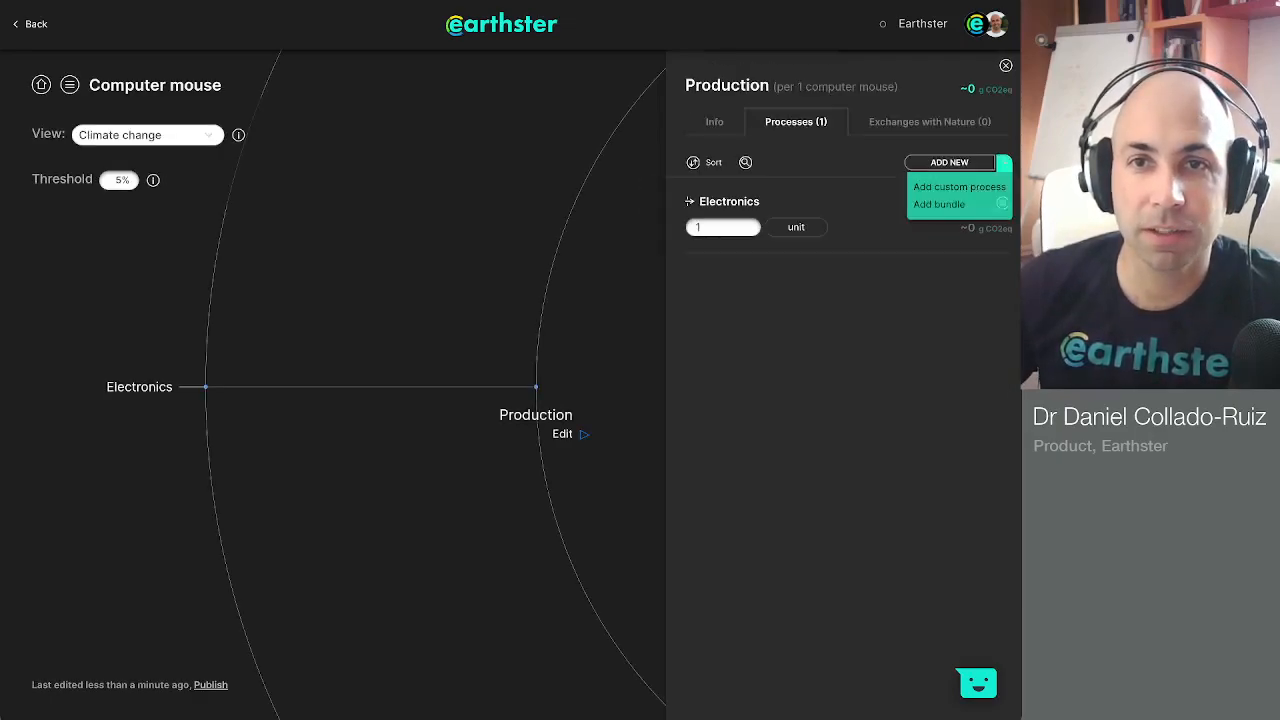
left_click(943, 201)
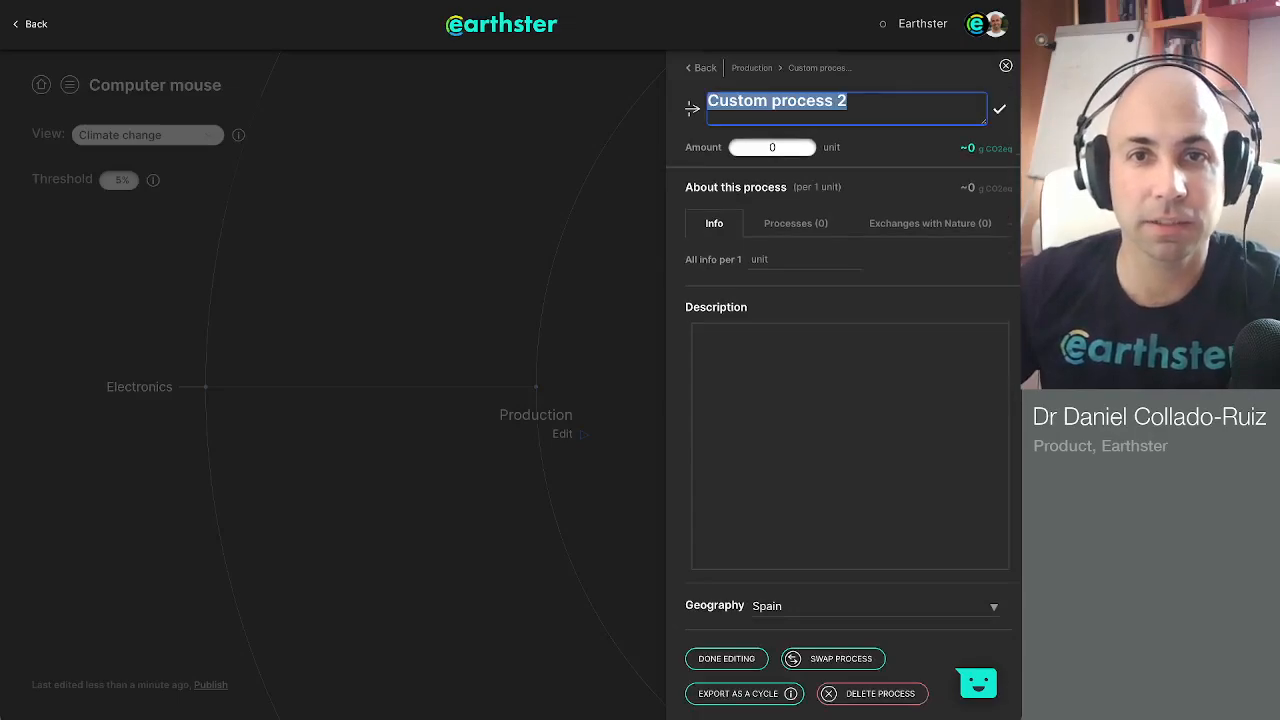
type("Structur")
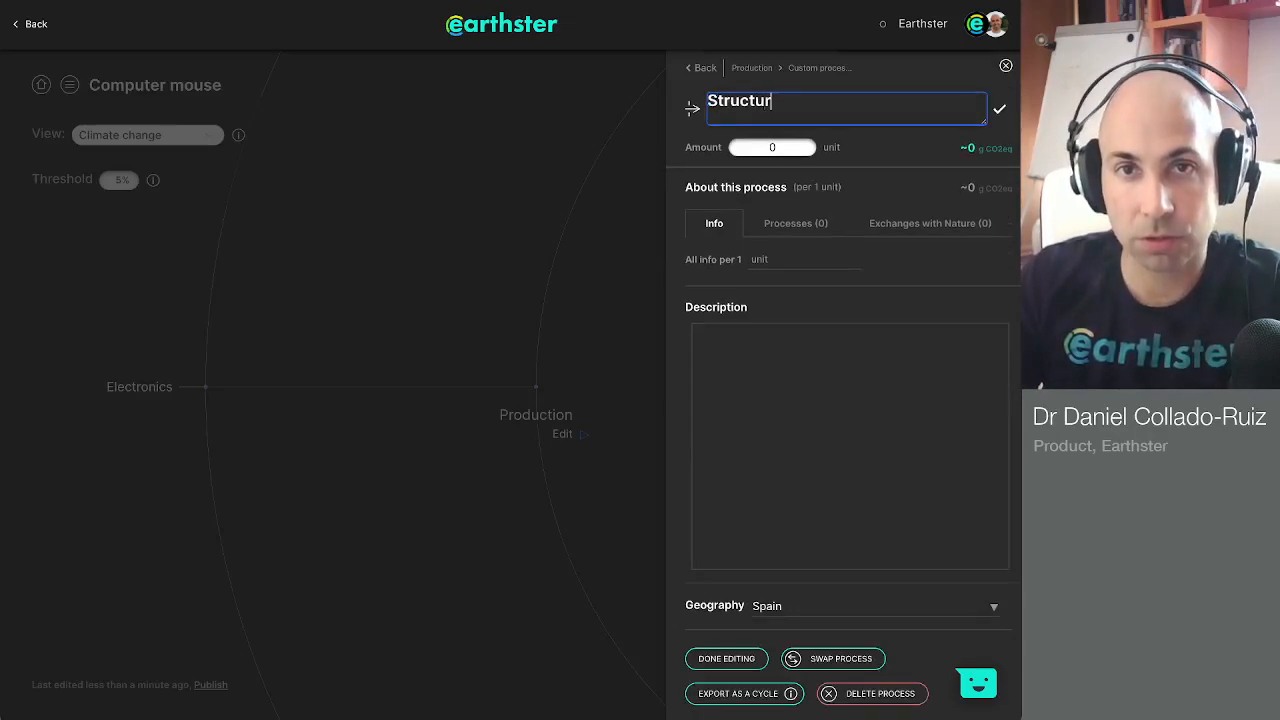
type("al elements")
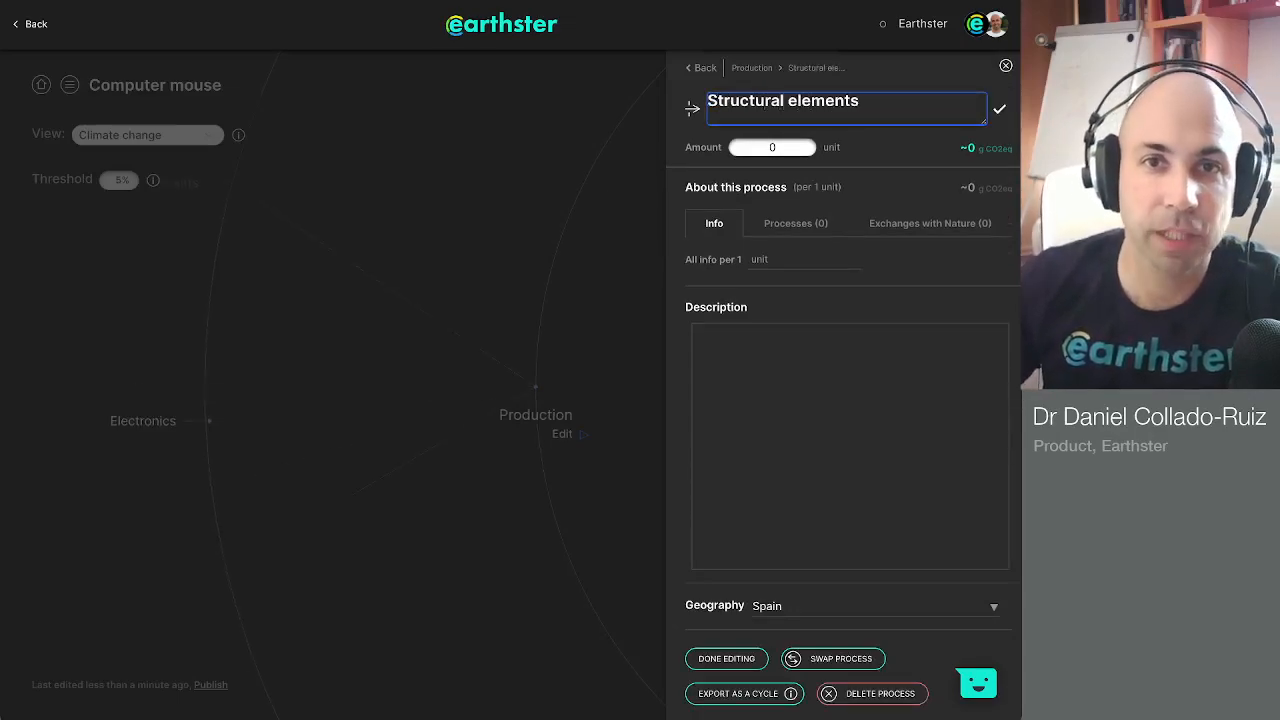
key("Tab")
type("1")
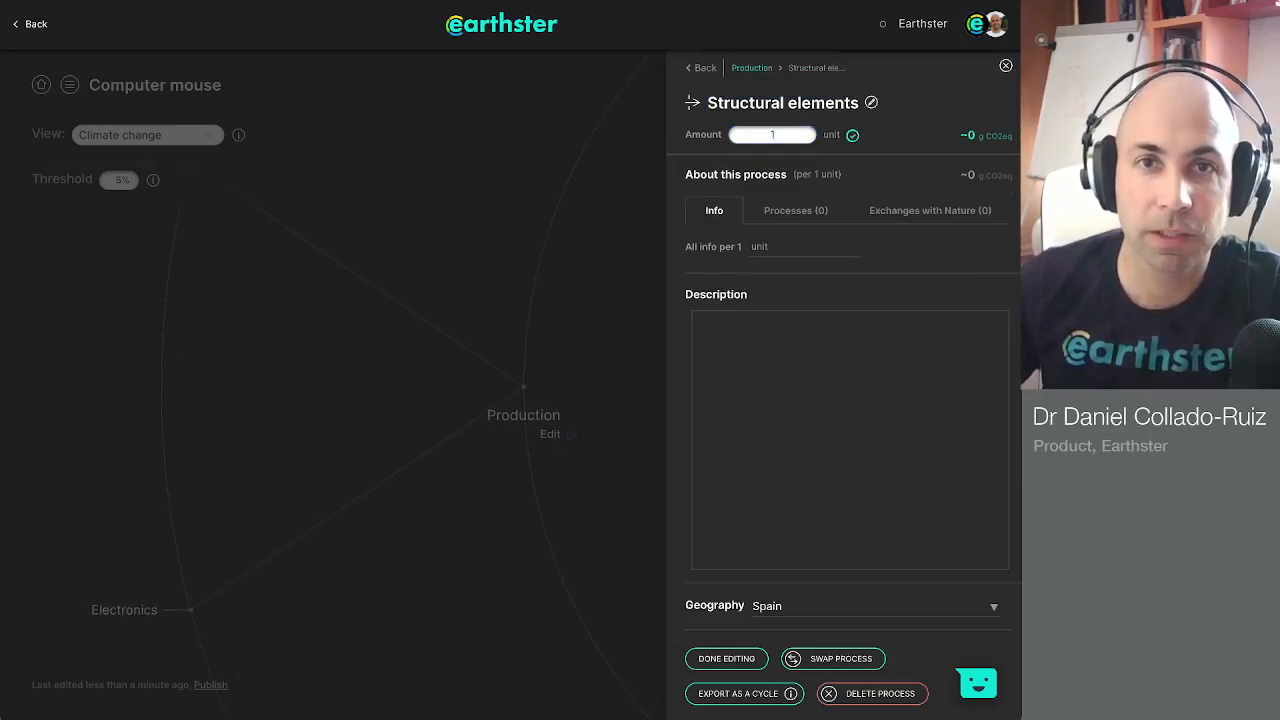
left_click(704, 68)
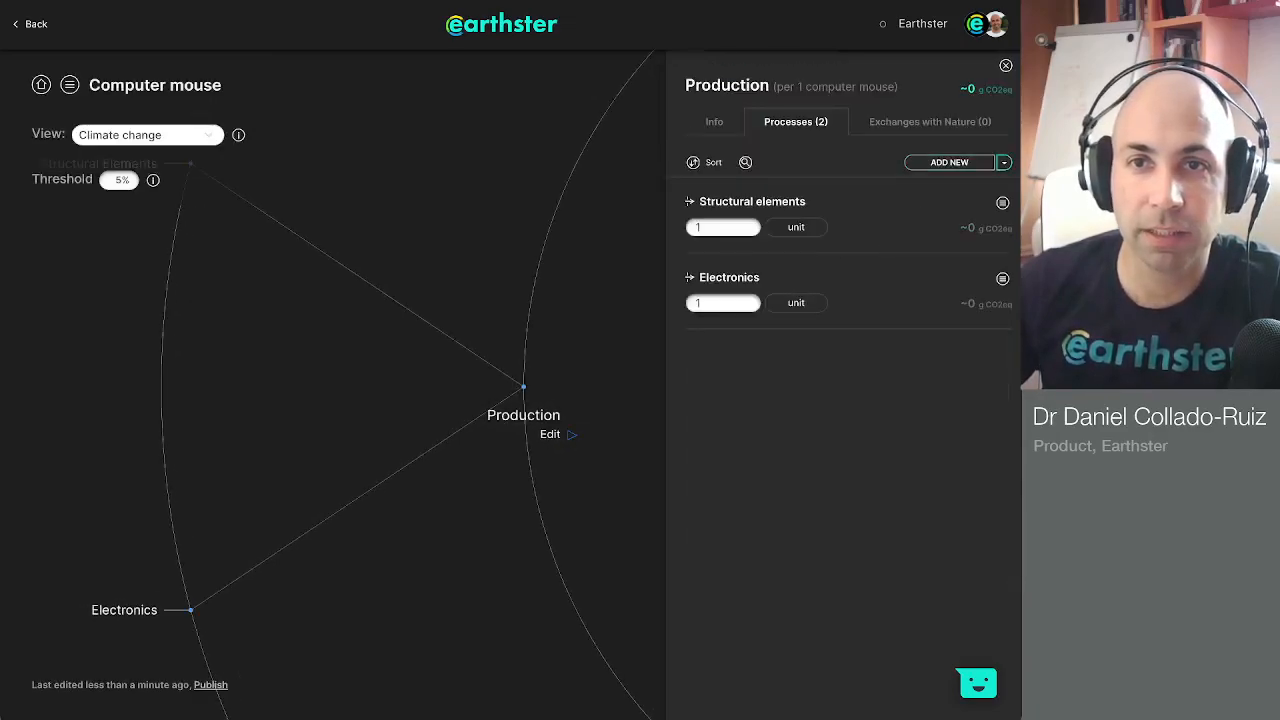
Add a custom process named Primary packaging to the Production stage with an amount of 1 unit.
left_click(1004, 162)
left_click(959, 186)
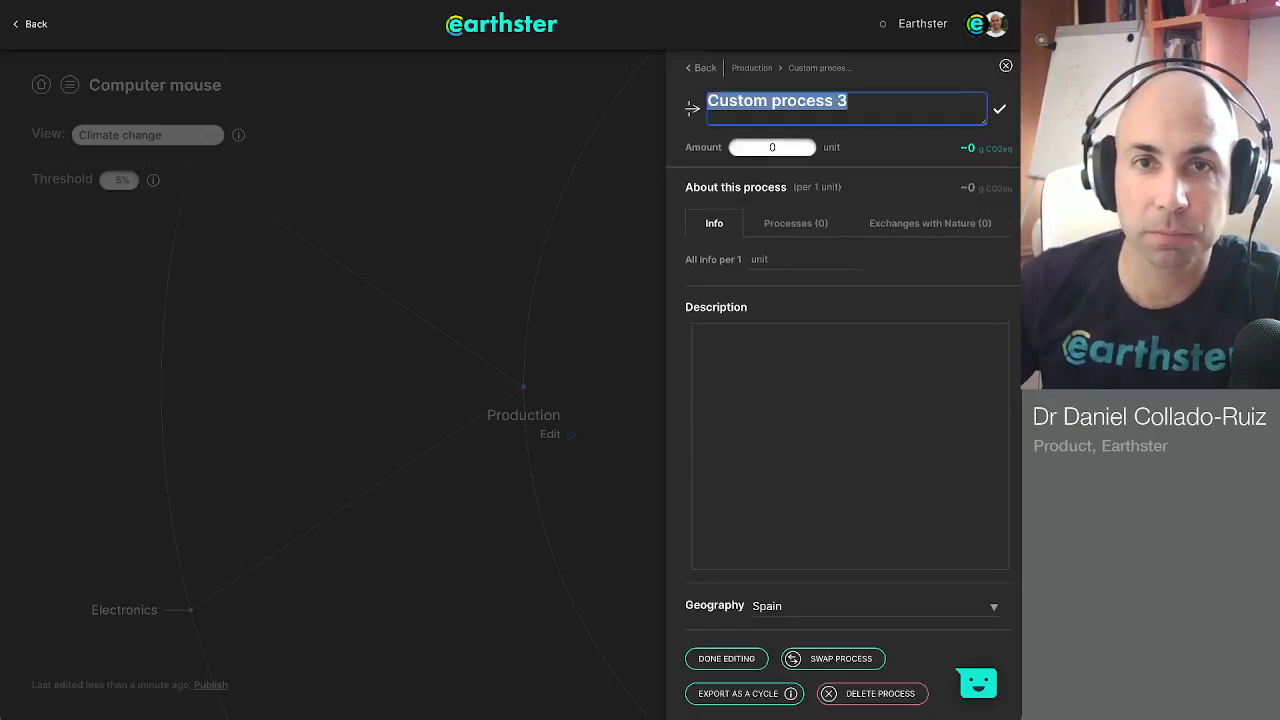
type("Primary packaging")
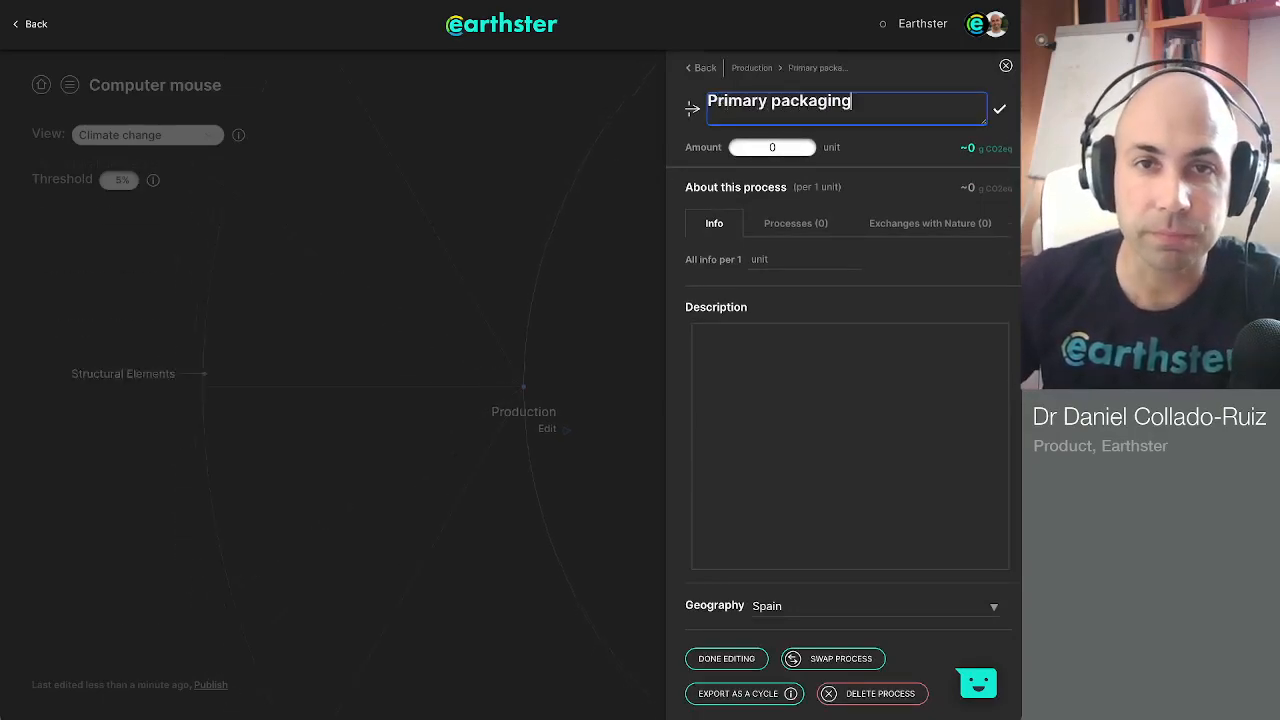
key("Tab")
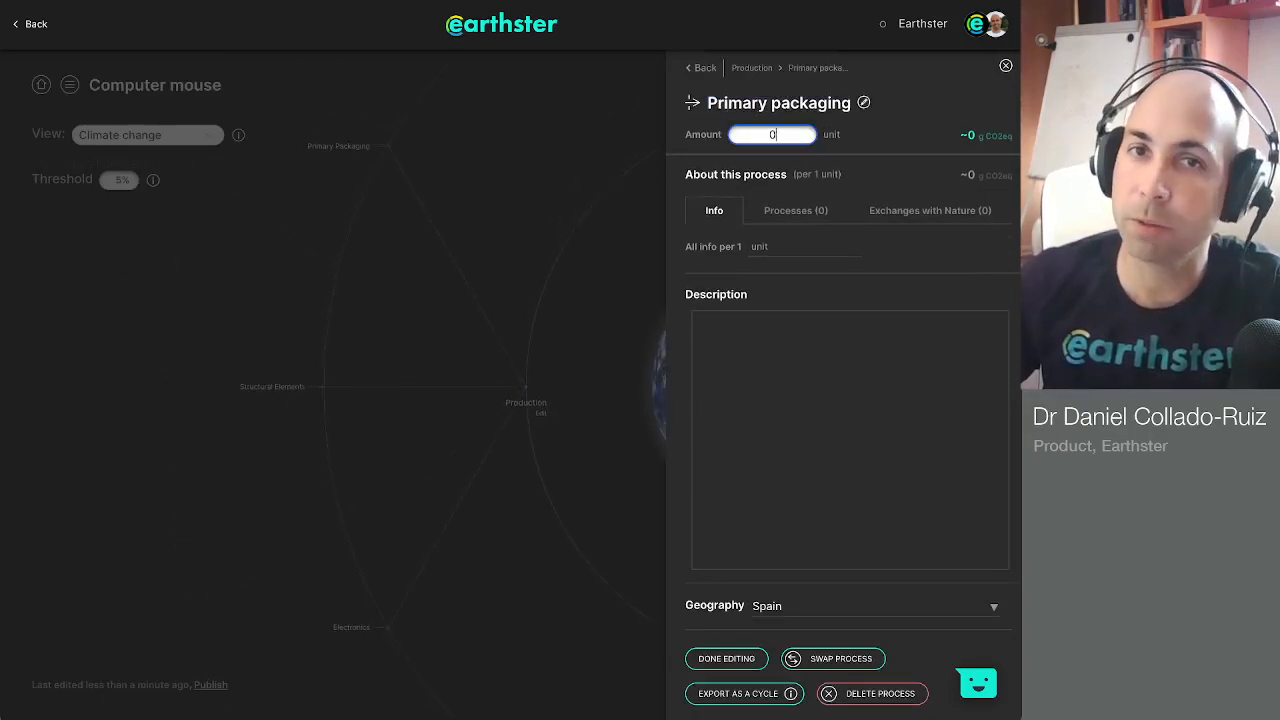
type("1")
key("Return")
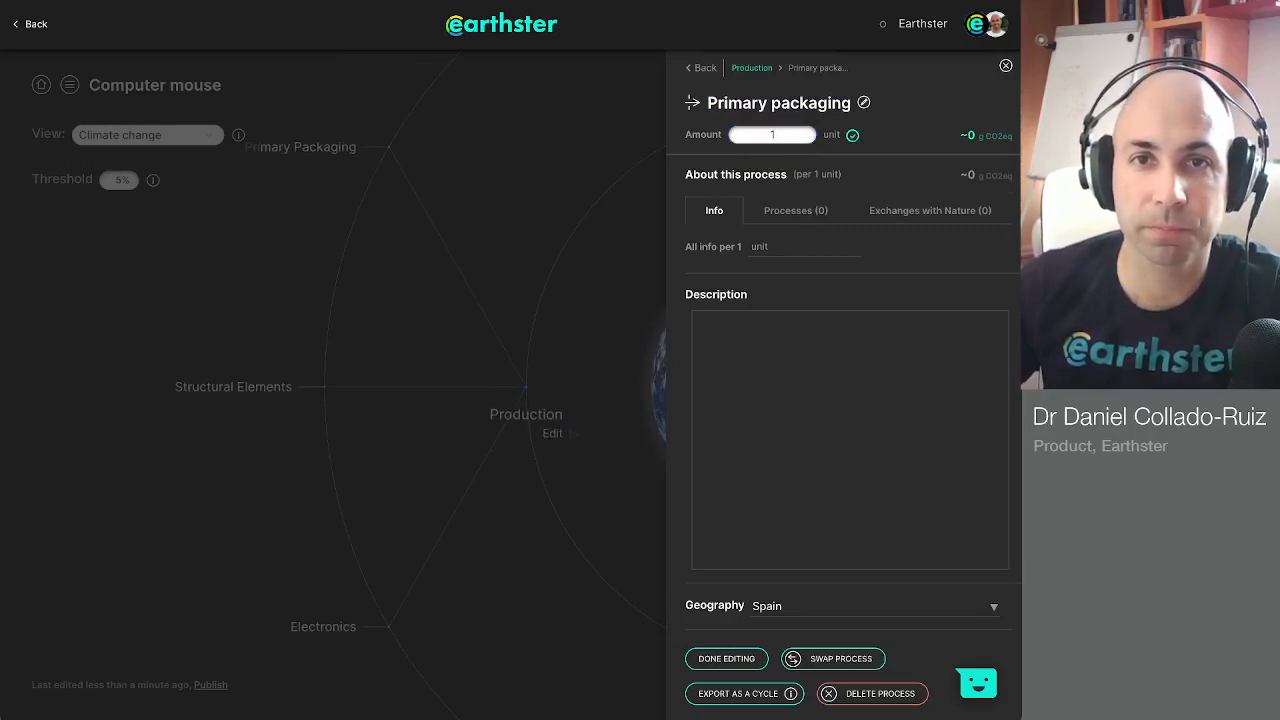
left_click(752, 68)
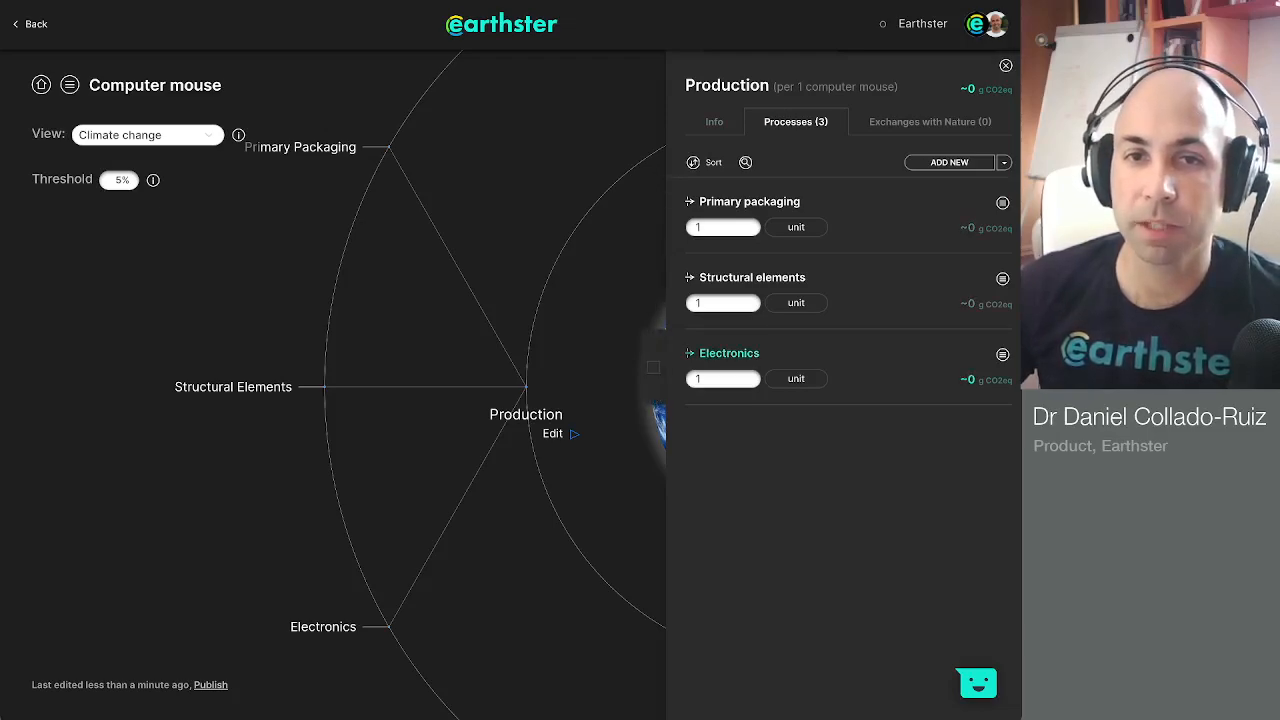
Search the available processes for "integrated circuit" and add the global "integrated circuit production, logic type" process to Electronics.
left_click(729, 353)
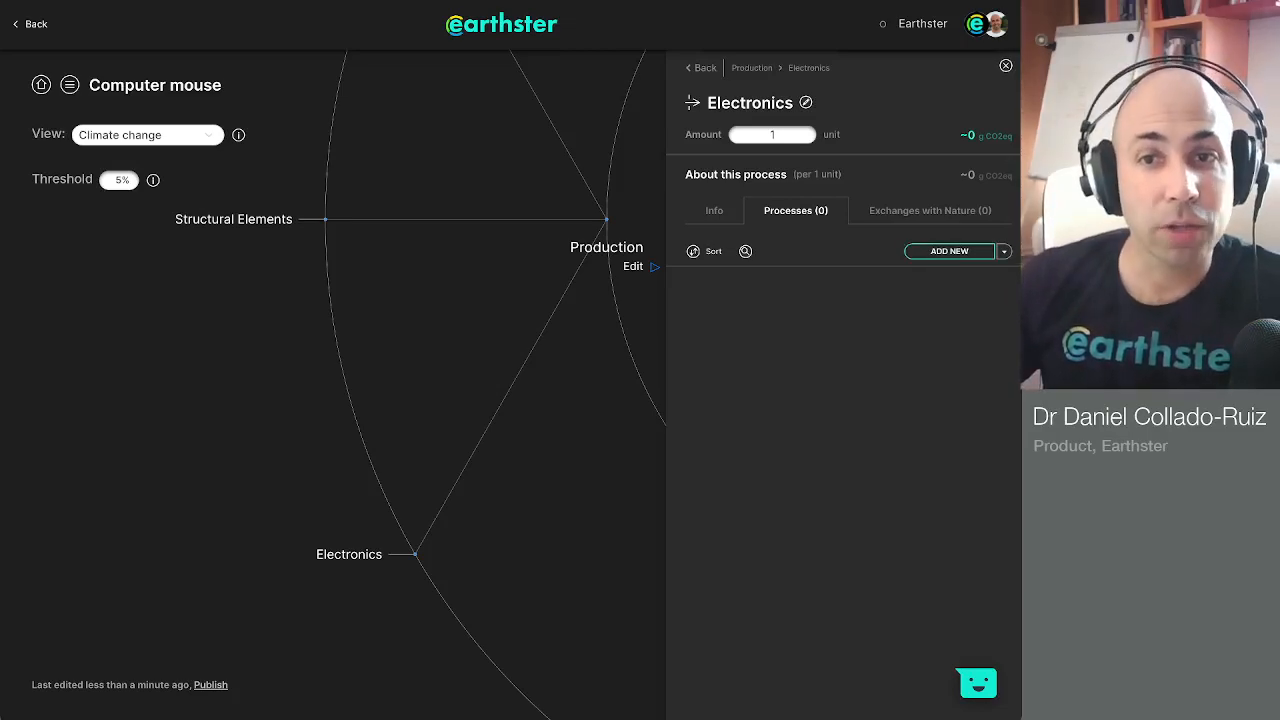
left_click(949, 251)
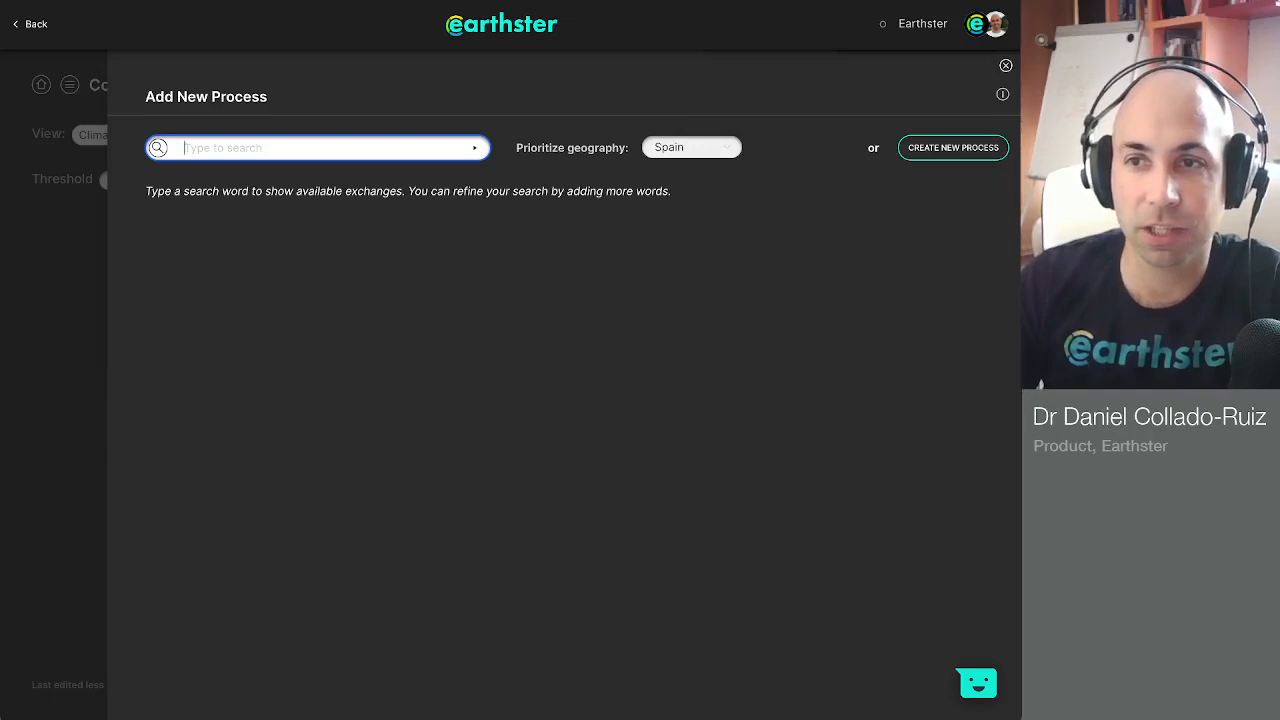
type("integrated circuit")
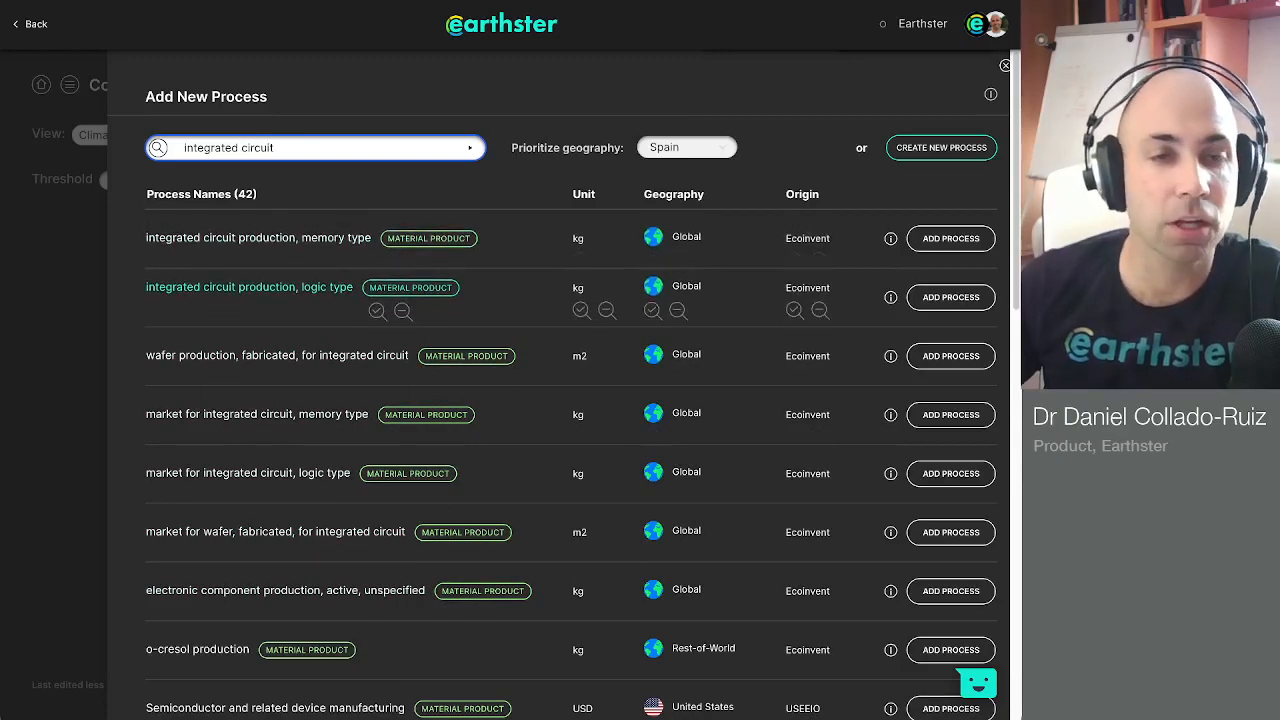
left_click(249, 288)
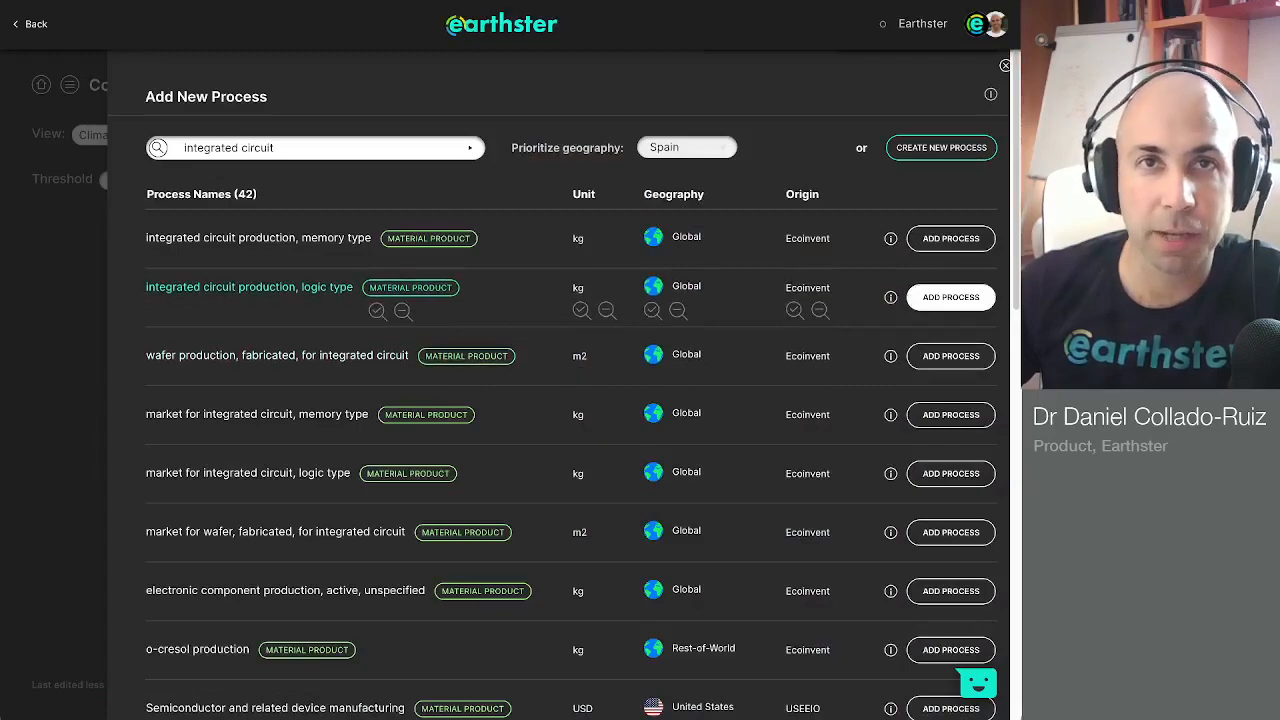
left_click(951, 297)
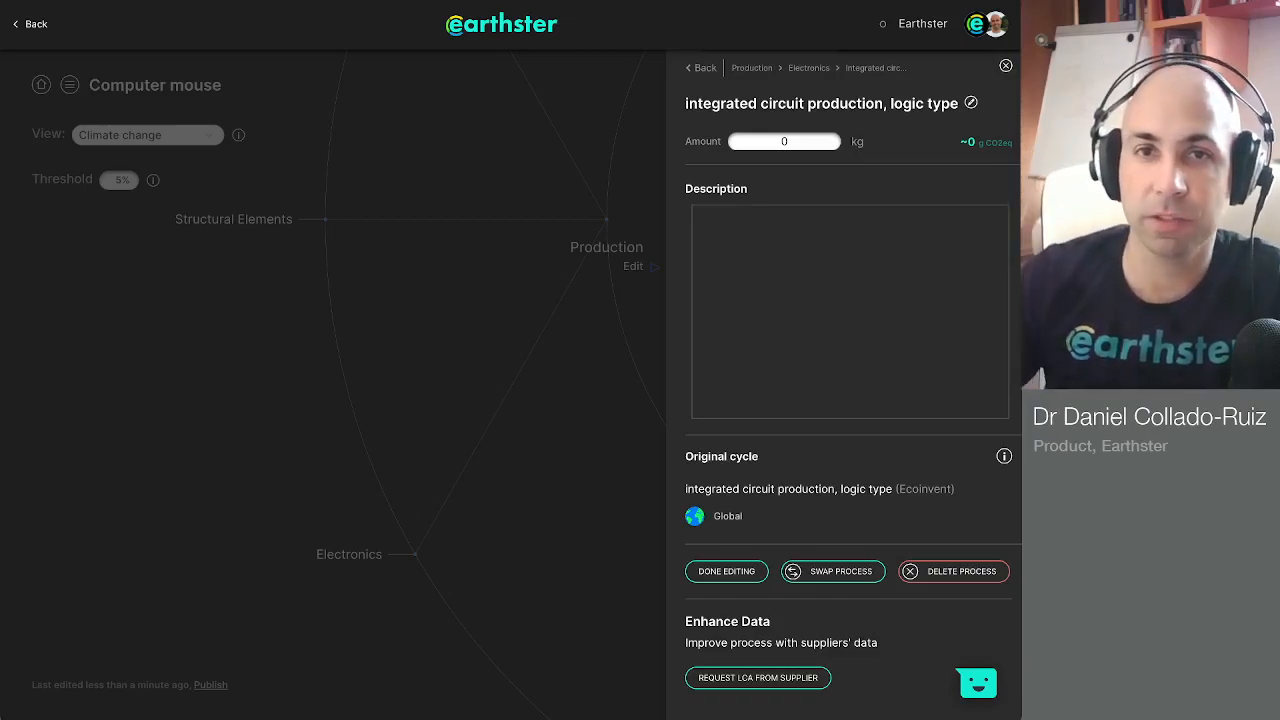
Set the integrated circuit process's amount to 0.001 kg and enter "1g → 0.001 kg" as its description.
left_click(788, 142)
type(".001")
key("Tab")
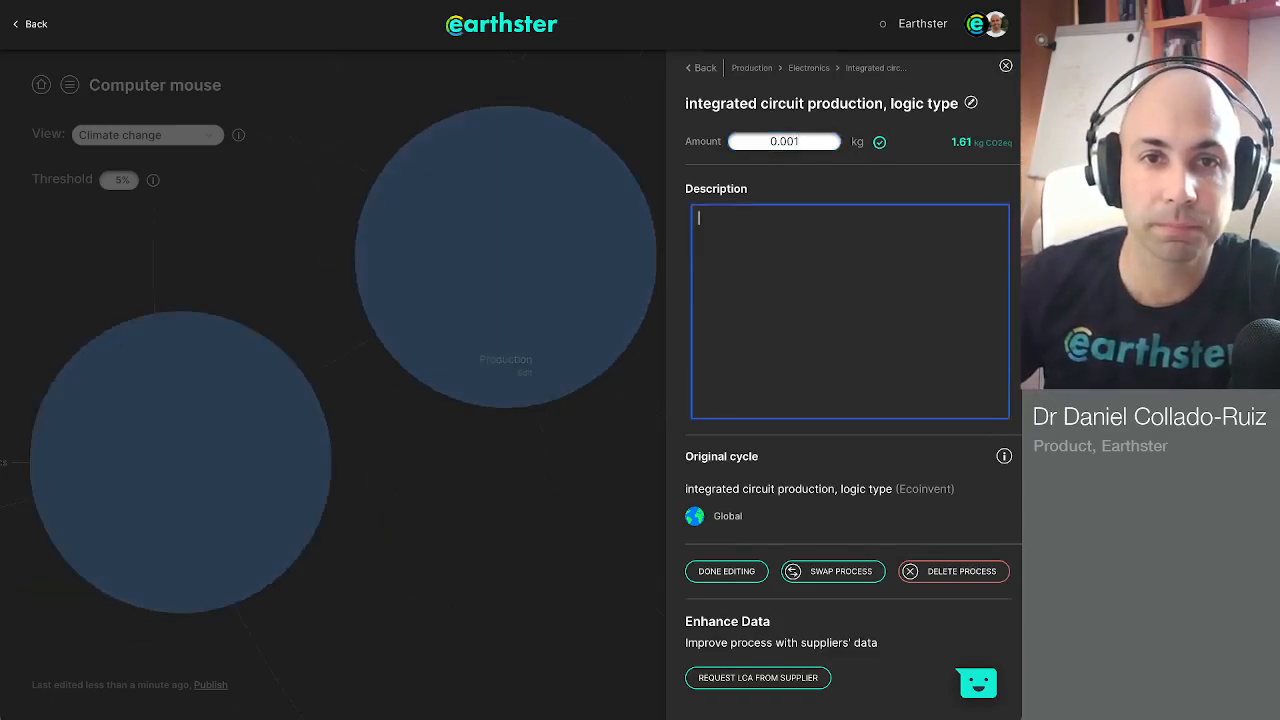
type("1g → ")
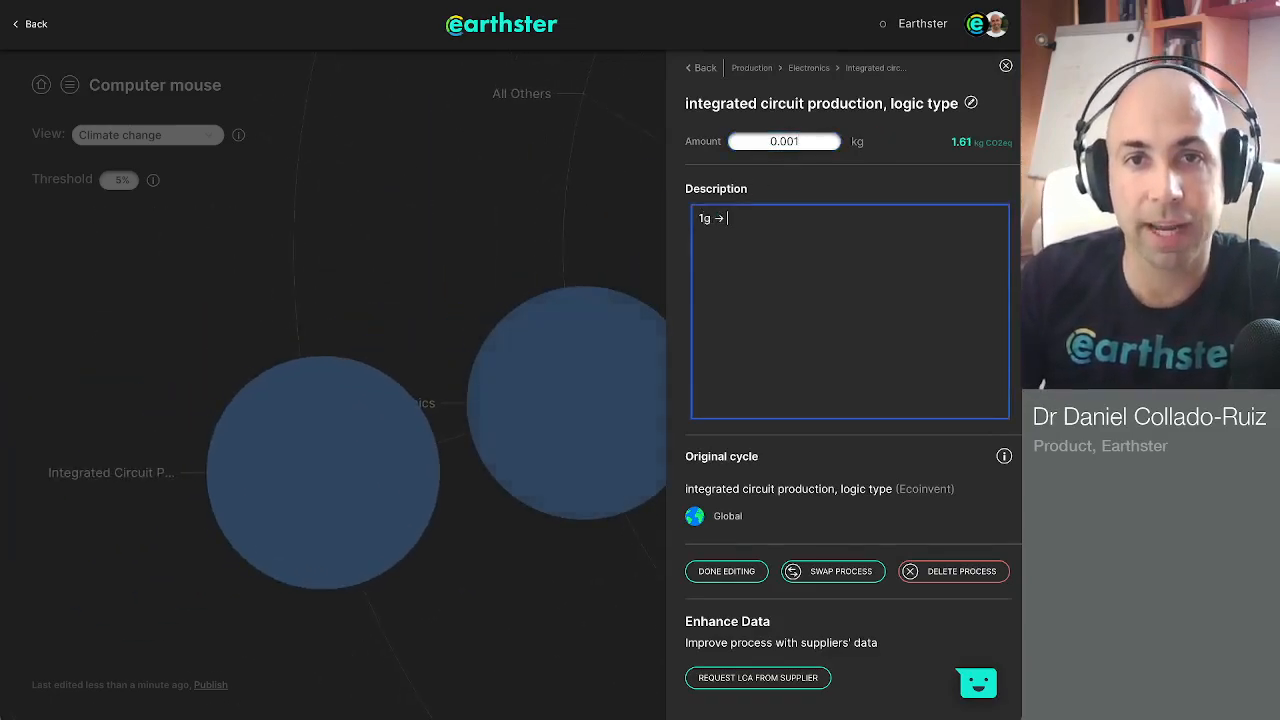
type("0.001")
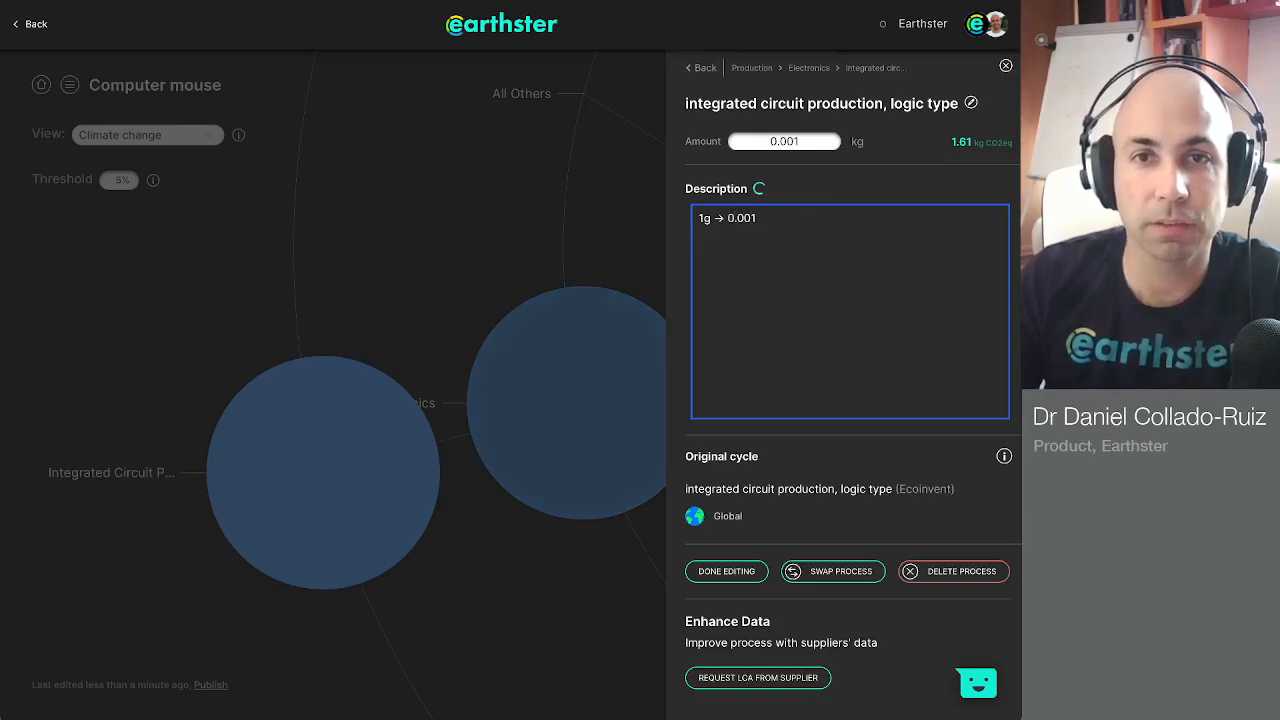
type(" kg")
left_click(727, 571)
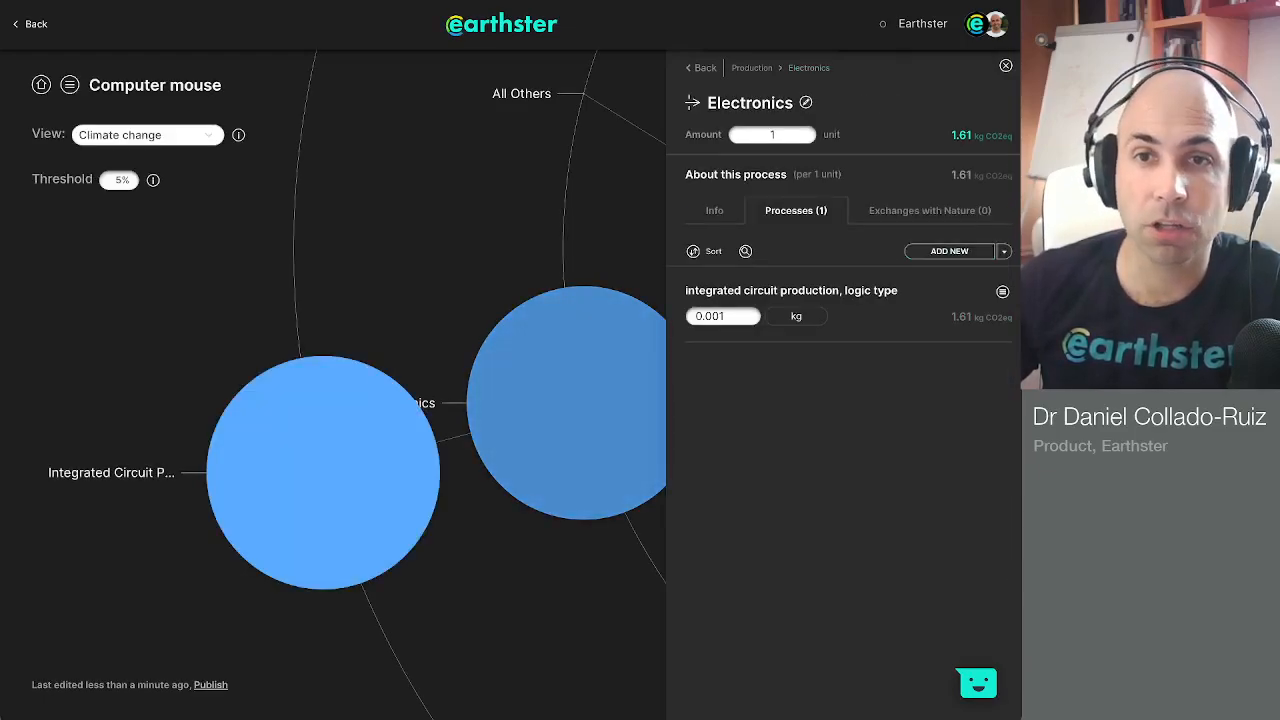
Search for "printed wiring board", exclude infrastructure and waste management, and add the surface mounted, unspecified, Pb free process to Electronics.
left_click(949, 251)
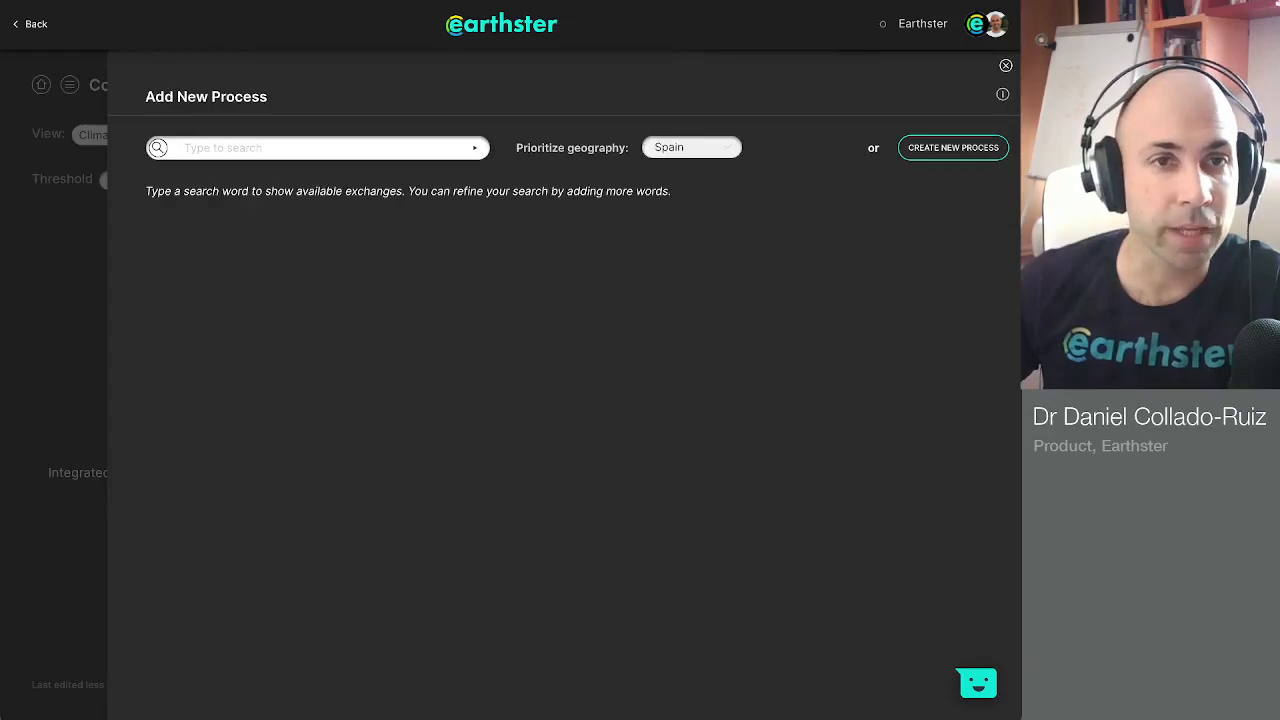
type("printed wiring board")
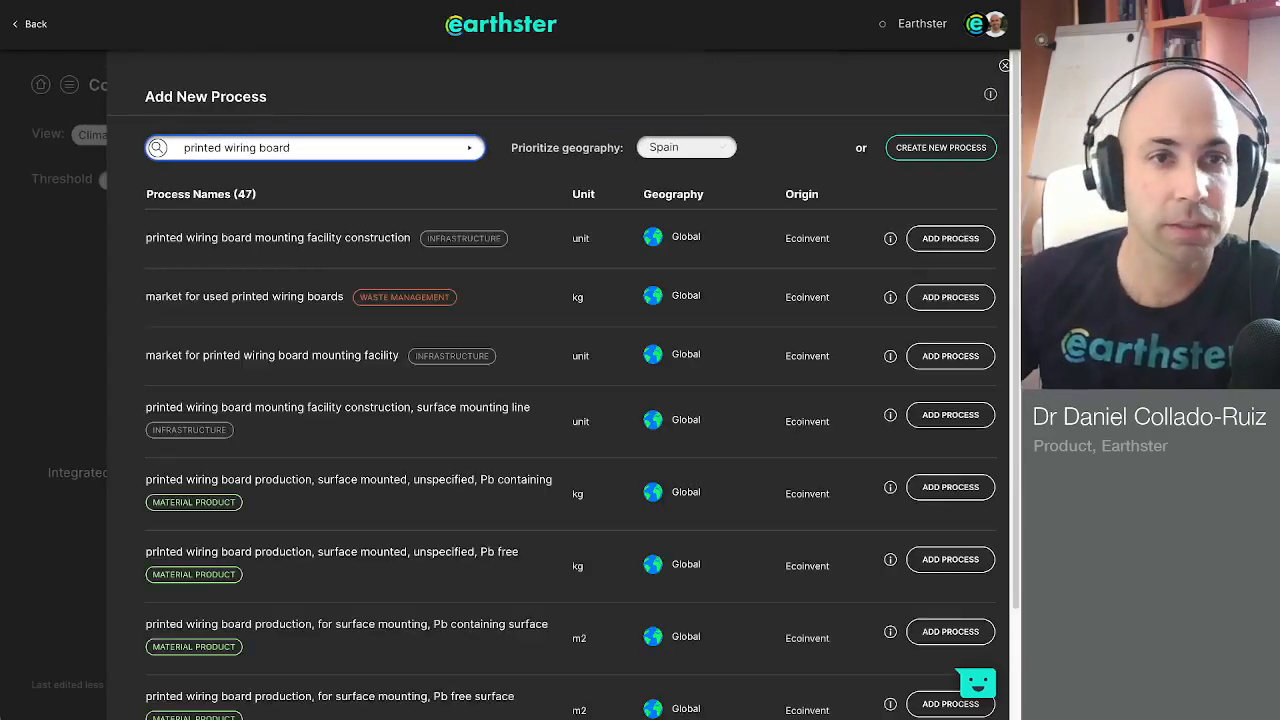
key("Return")
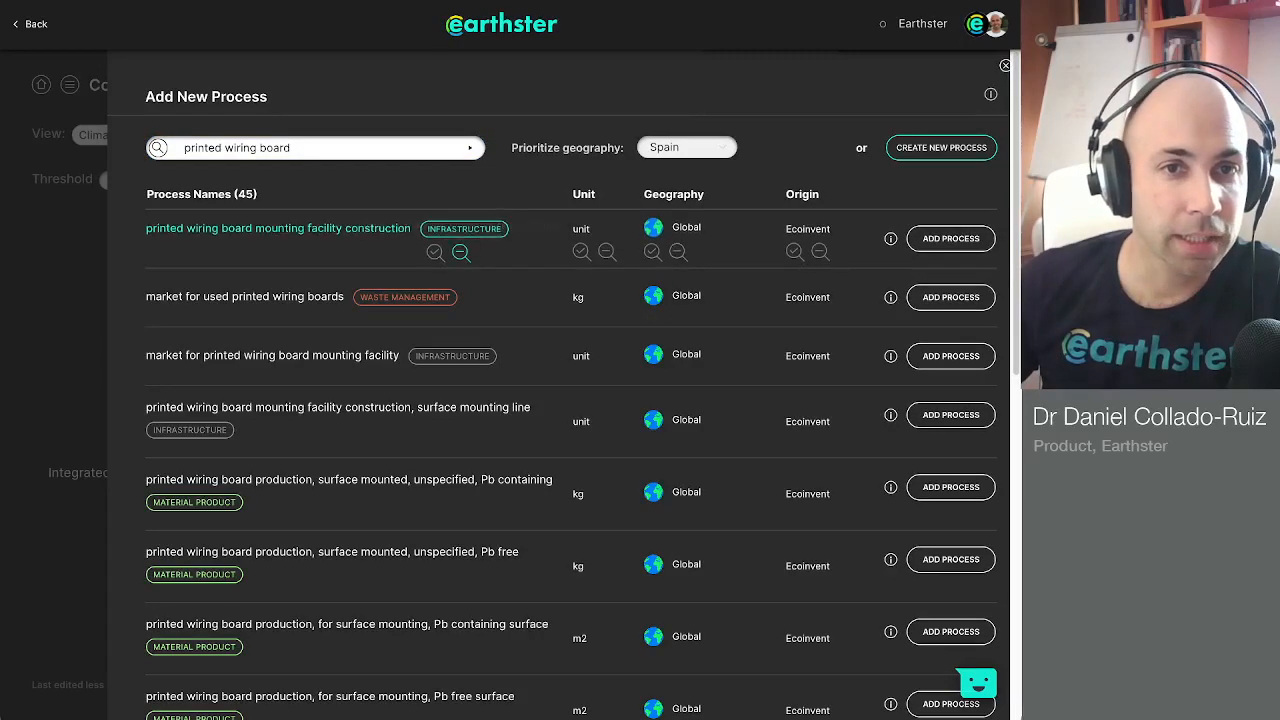
left_click(461, 253)
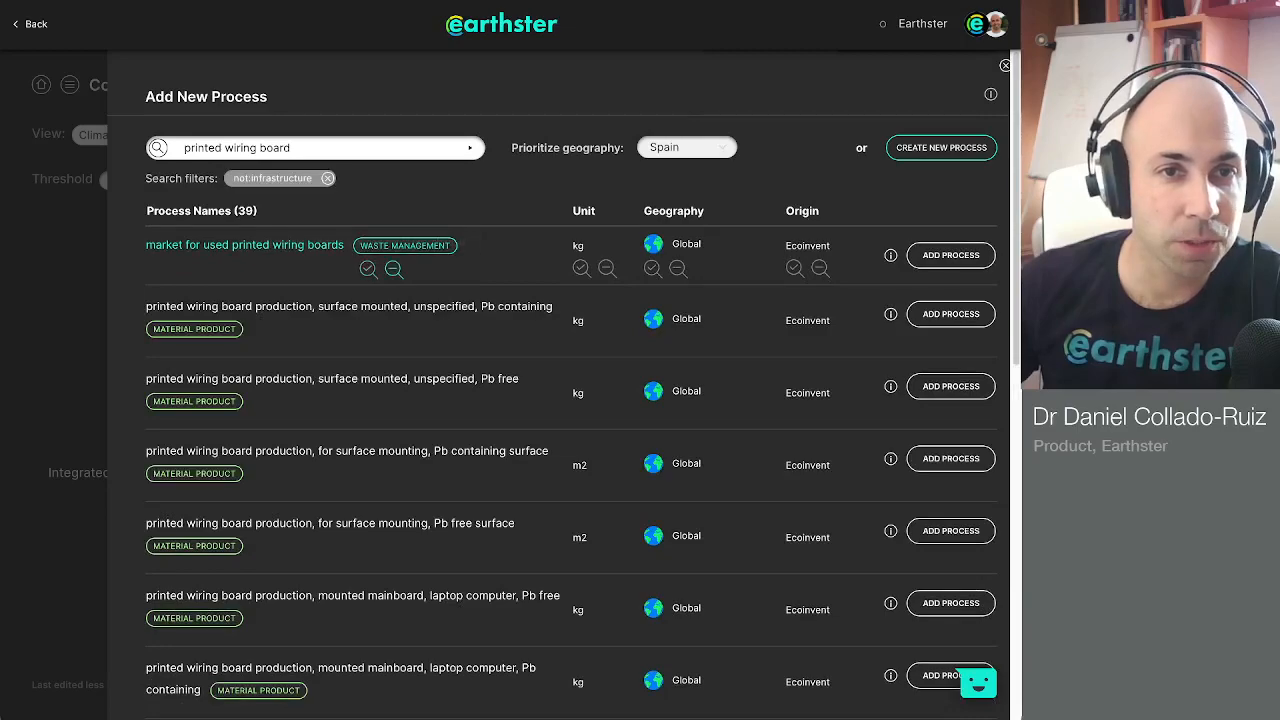
left_click(393, 268)
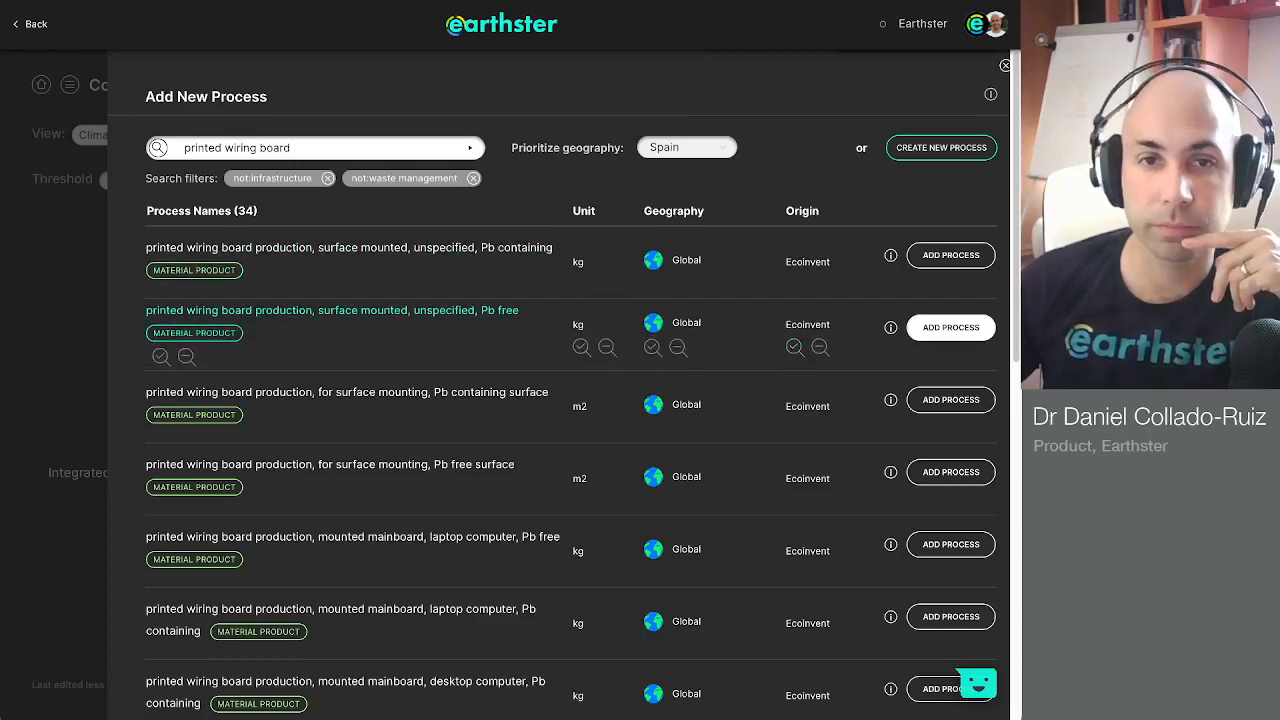
left_click(950, 327)
Set the printed wiring board process's amount to 0.01 kg, describe it as "10g => 0.01 kg", and return to Electronics.
left_click(789, 161)
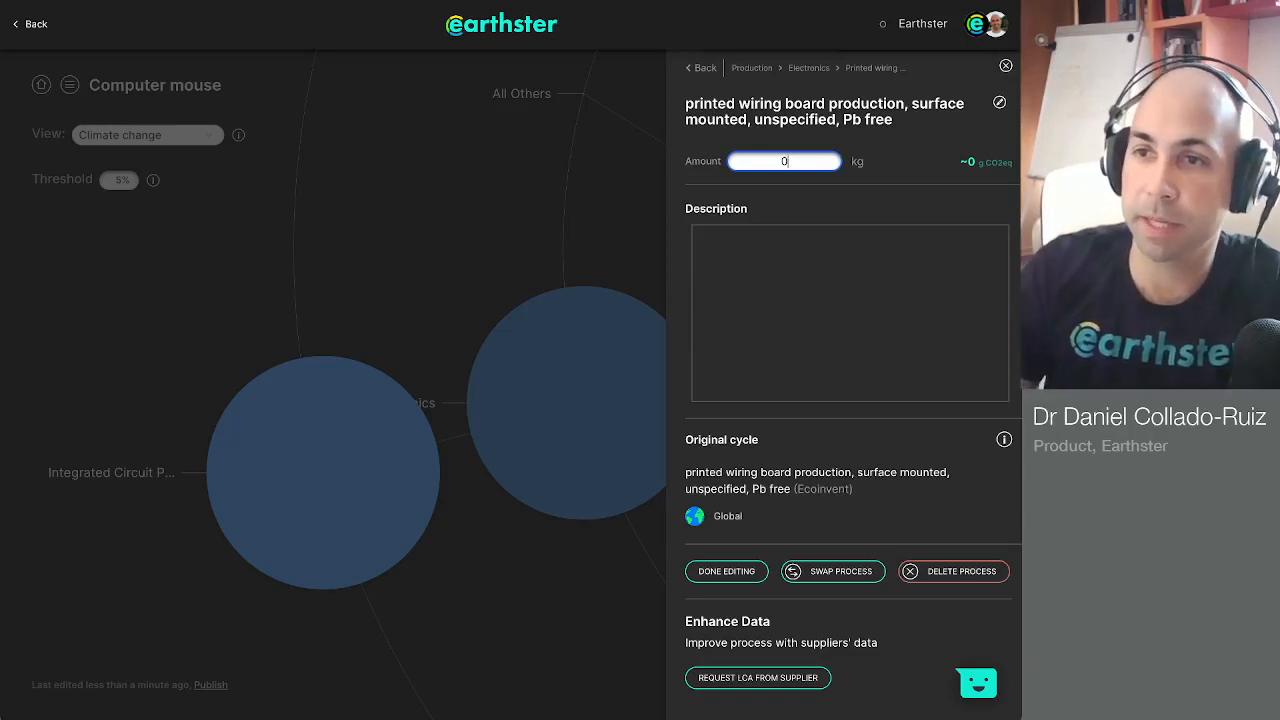
type(".")
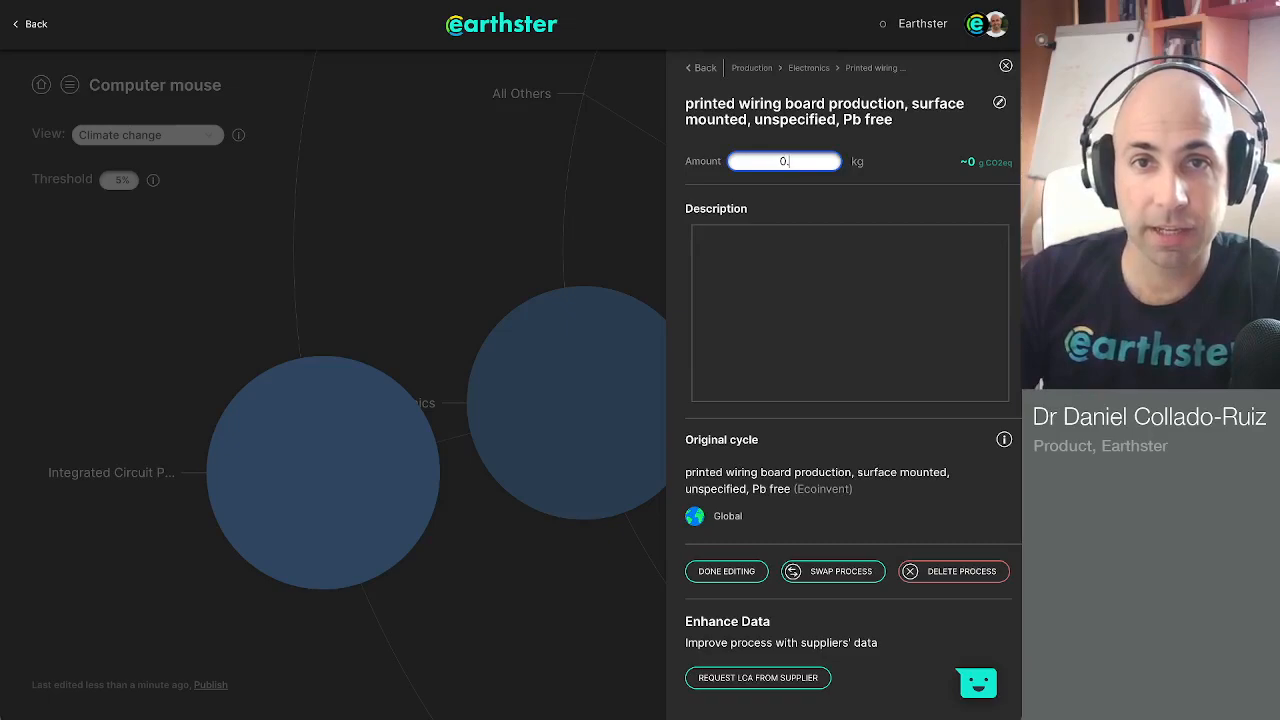
type("01")
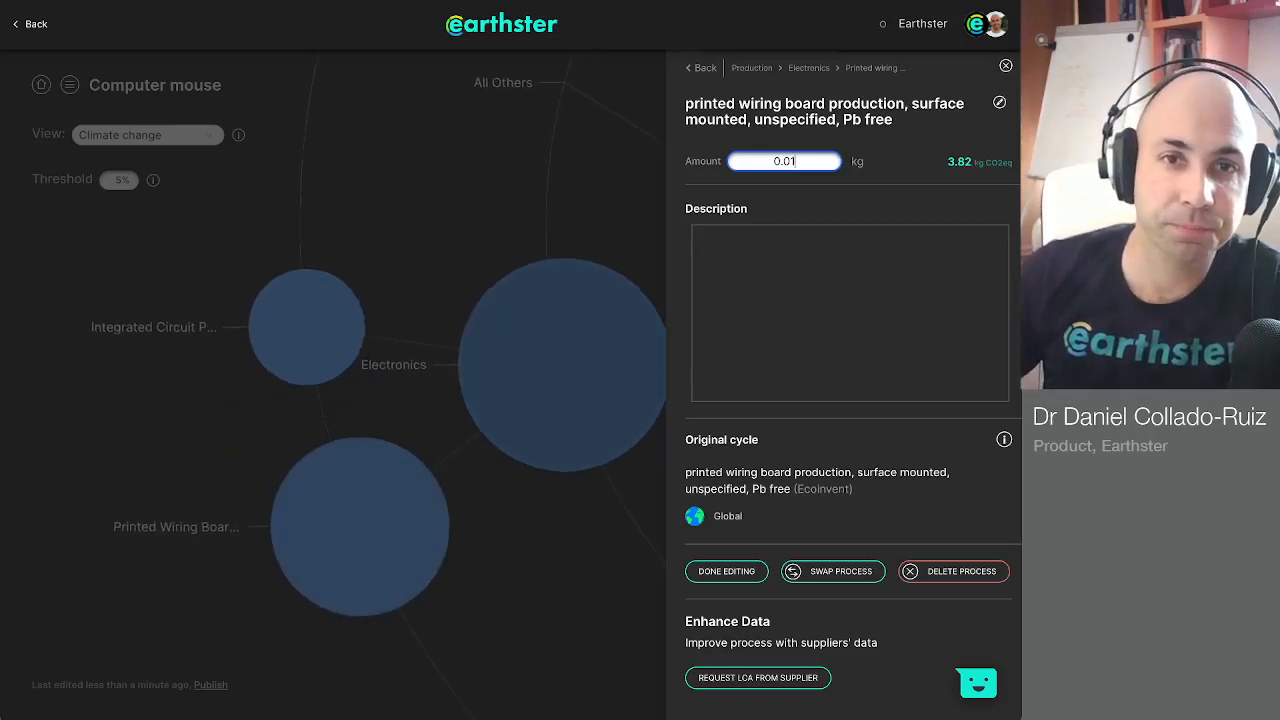
left_click(699, 238)
type("10g => ")
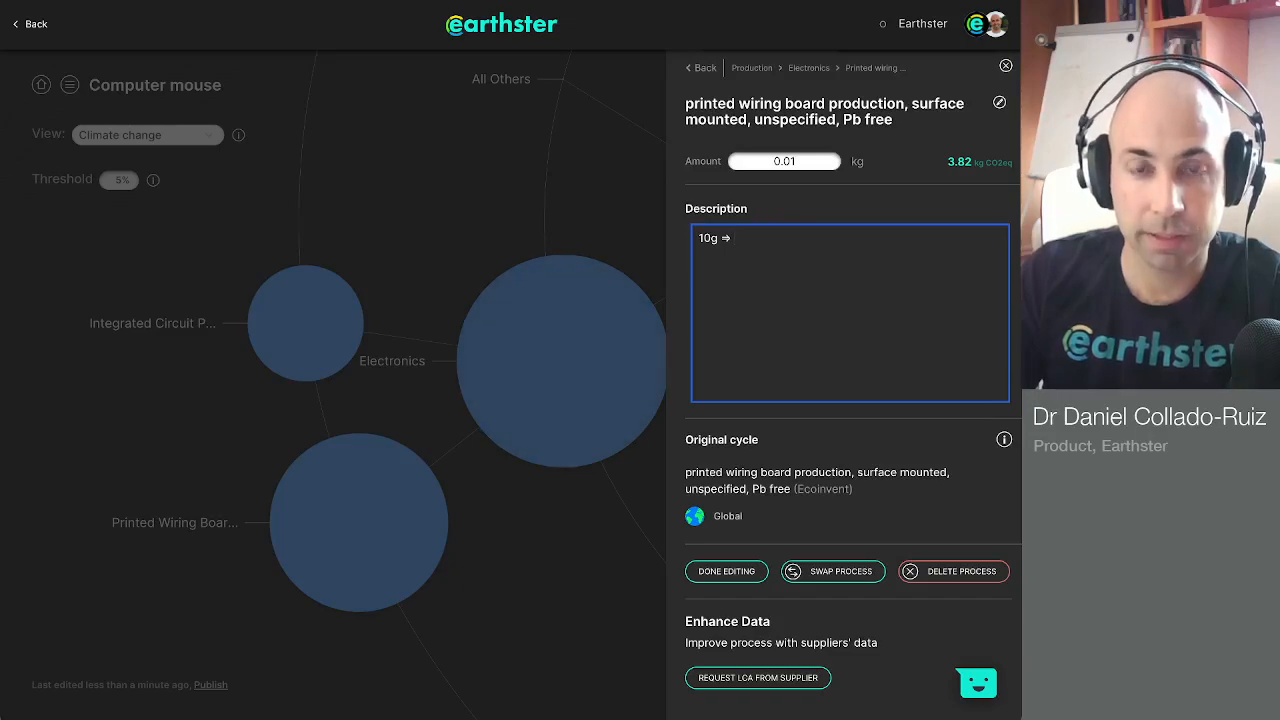
type("0.01 kg")
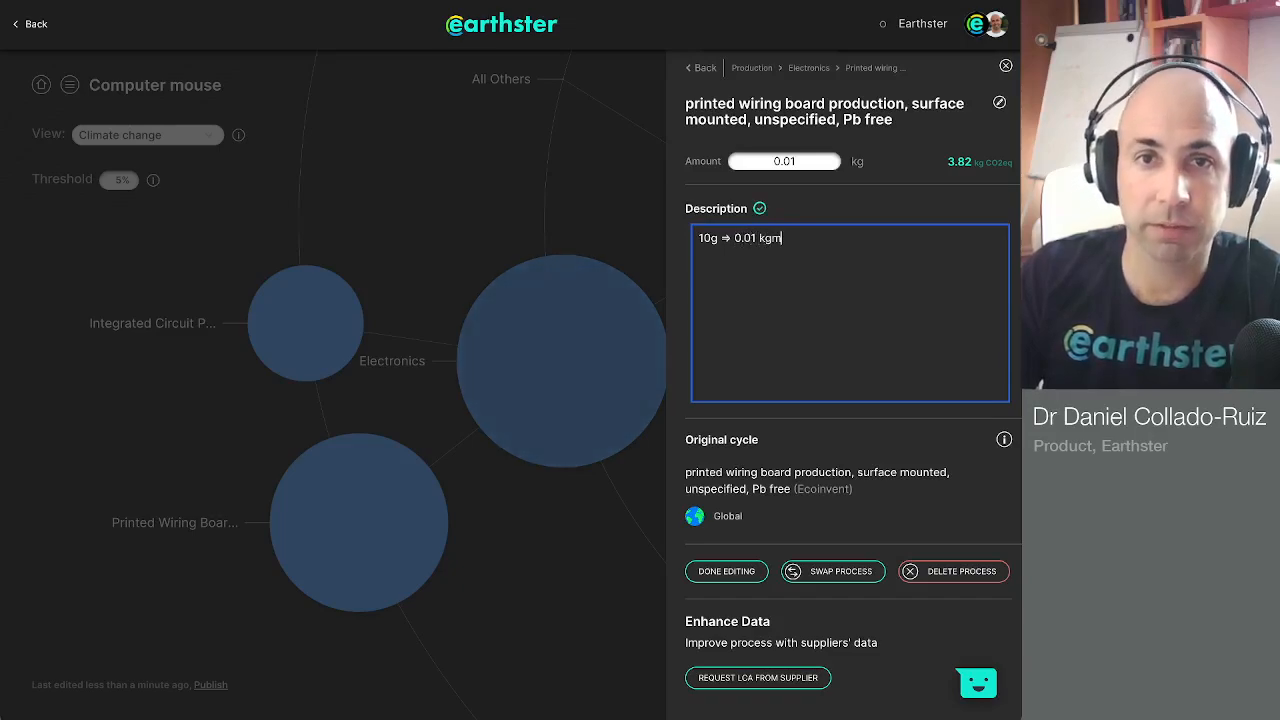
left_click(809, 68)
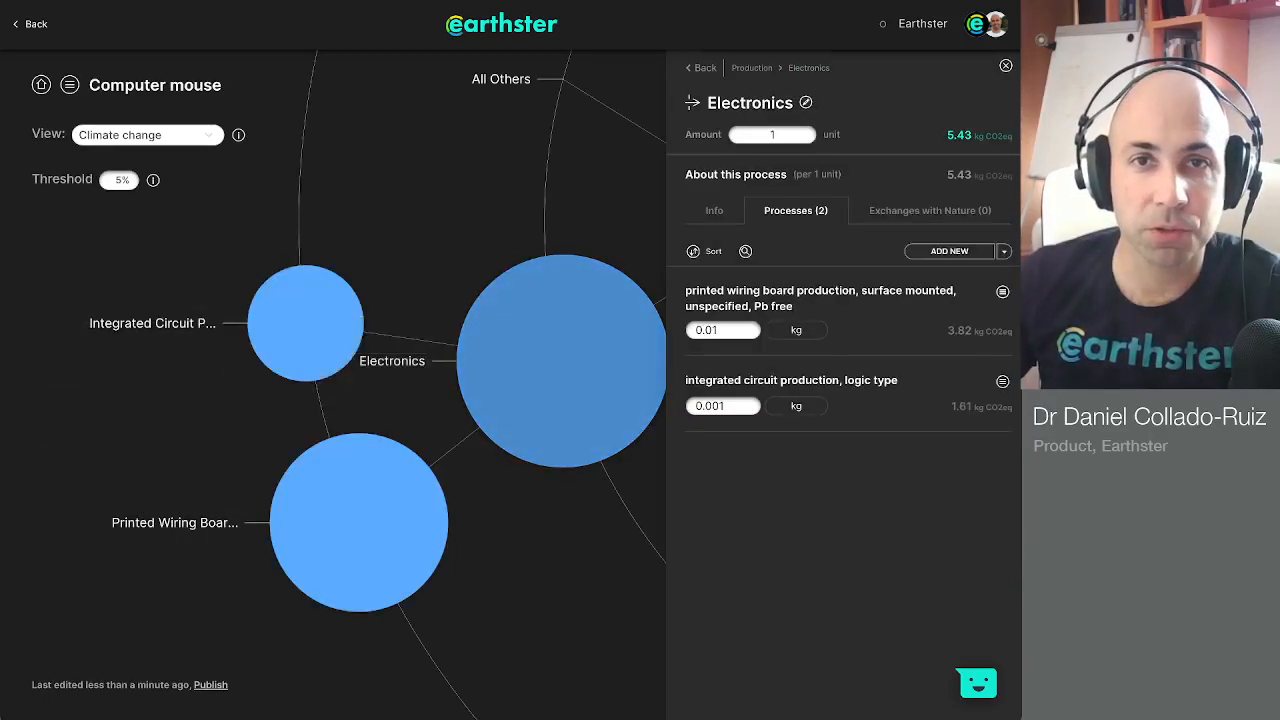
Add a custom process named Plastic cover to Structural elements in the Production stage.
left_click(751, 67)
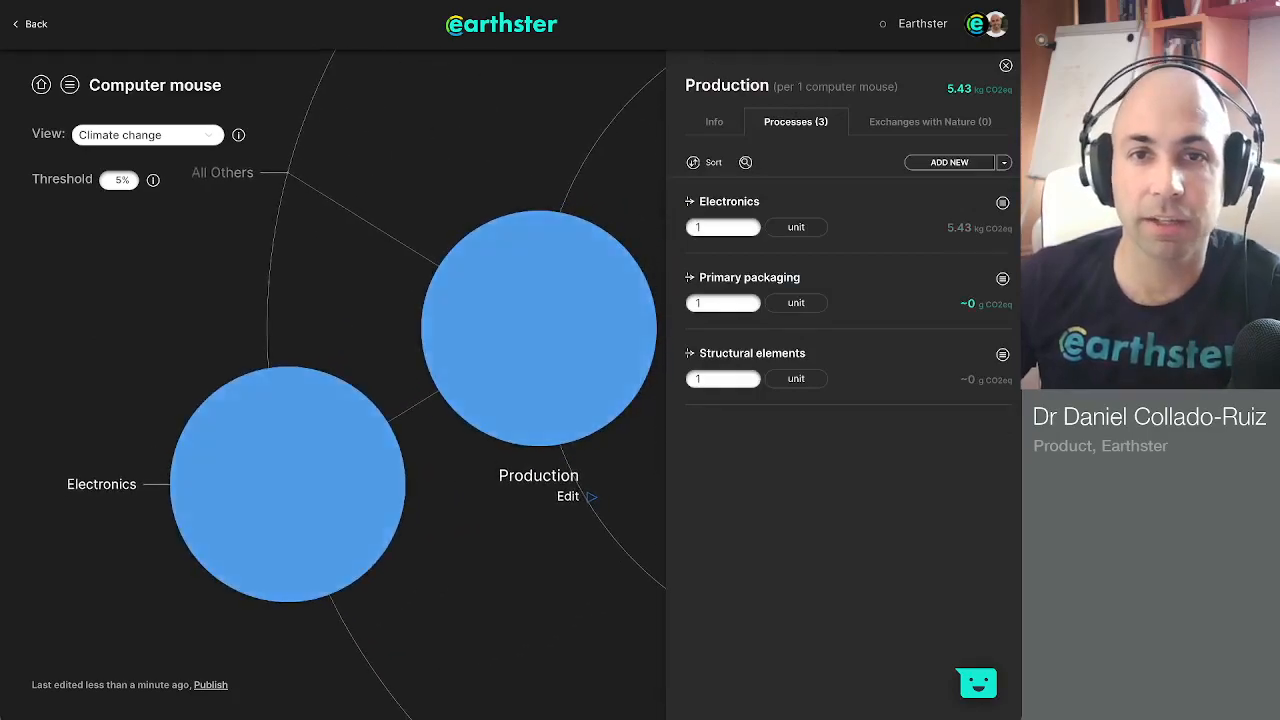
left_click(752, 353)
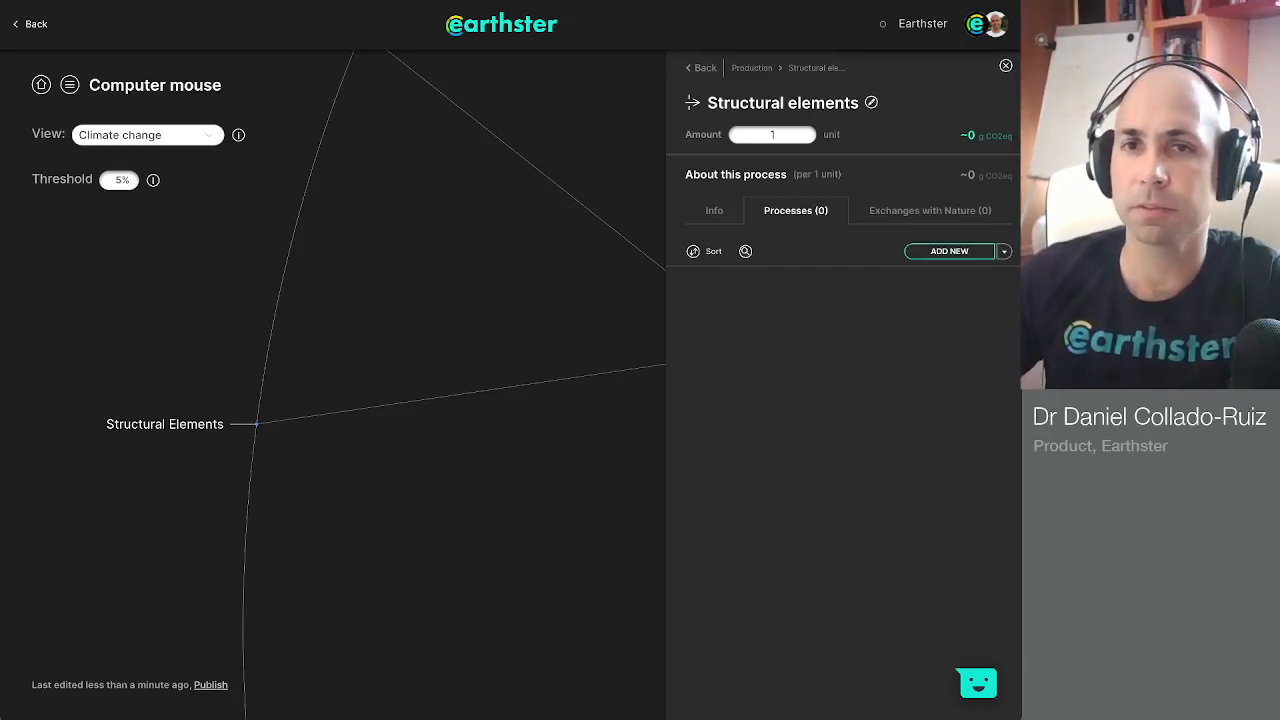
left_click(1004, 251)
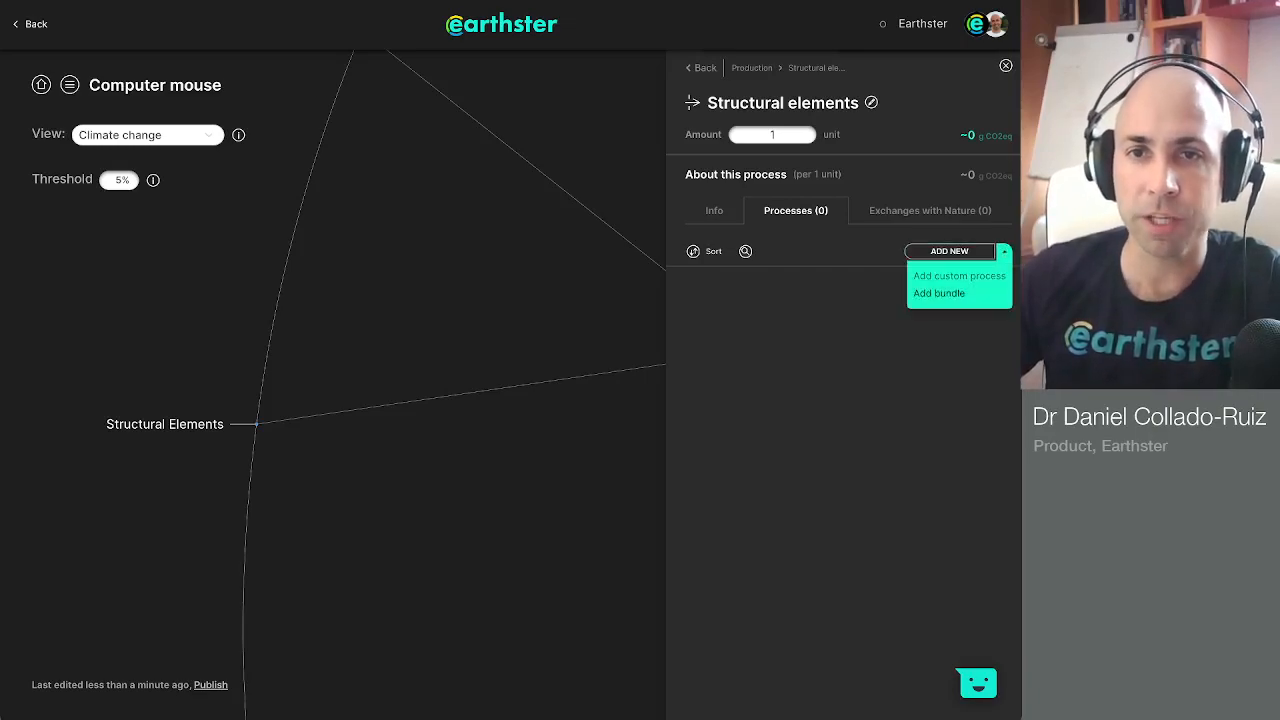
left_click(959, 275)
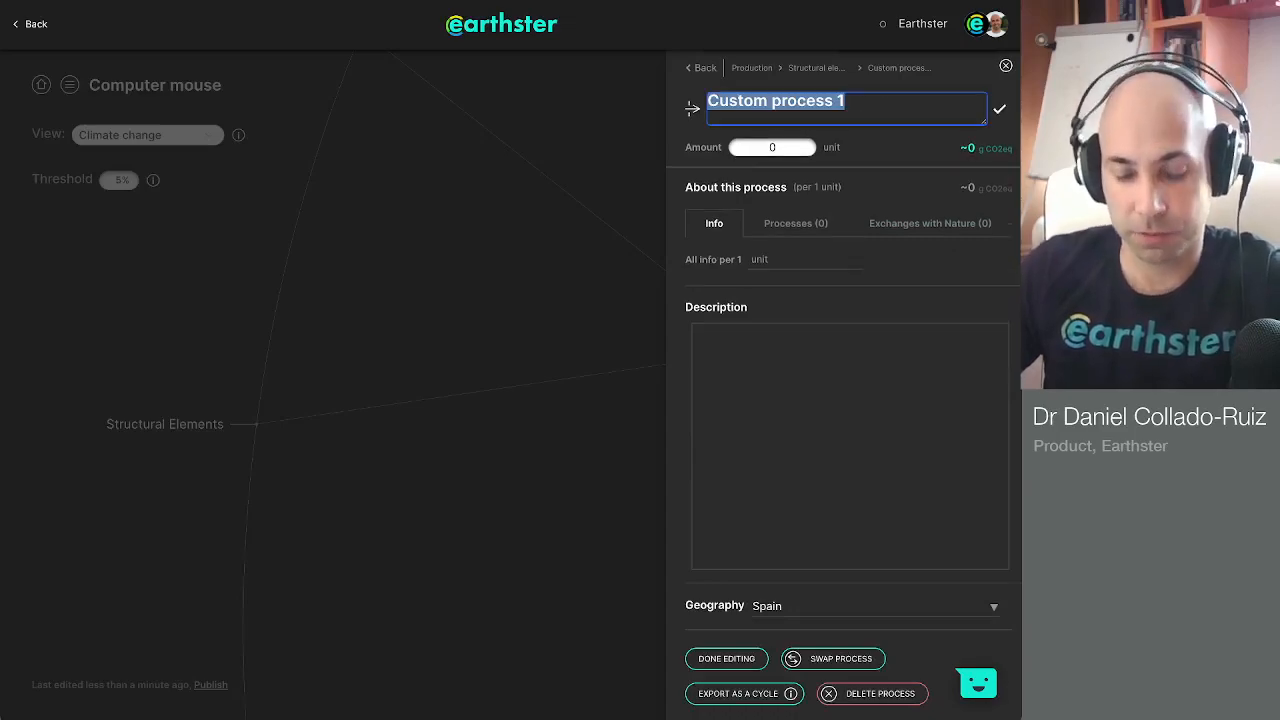
type("Plastic")
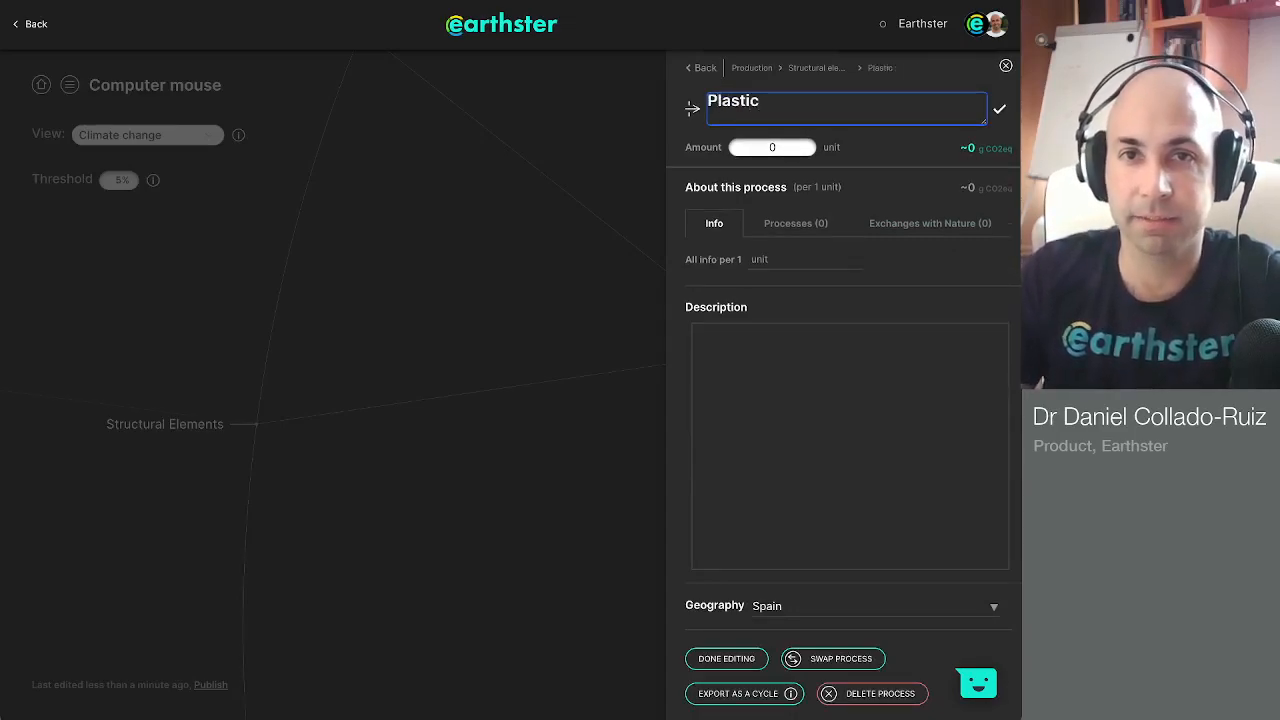
type(" cover")
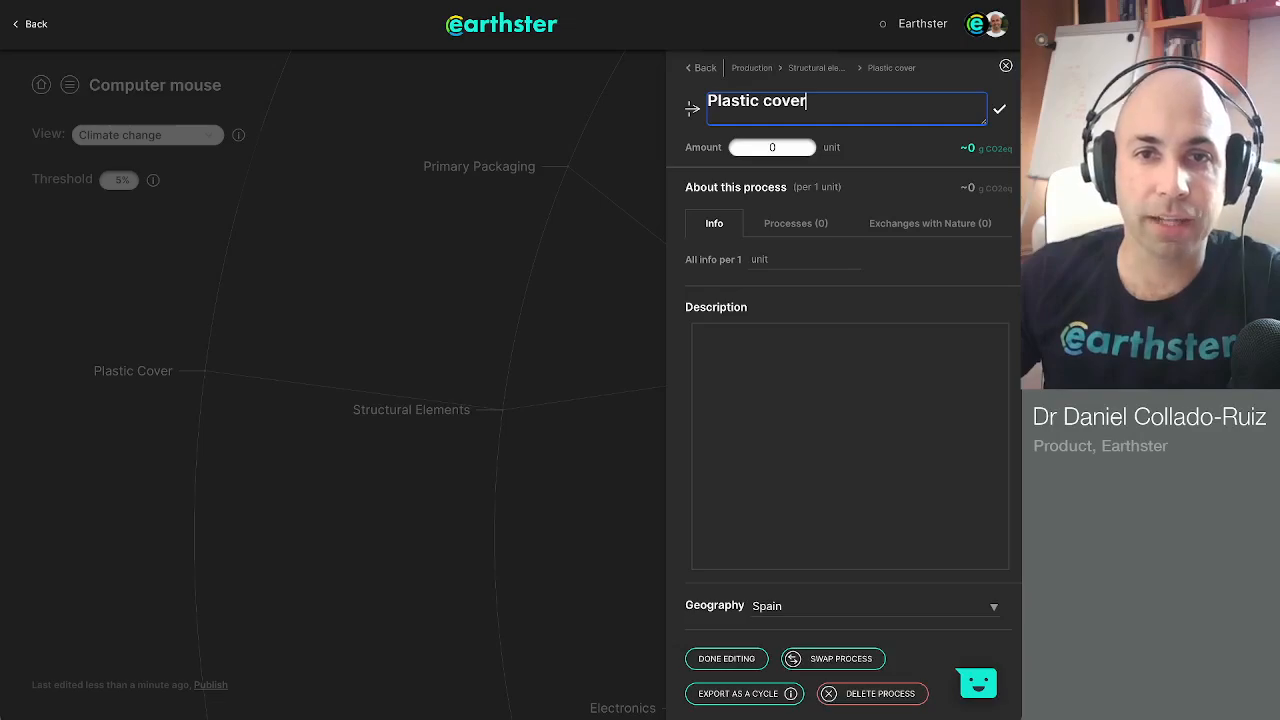
key("Return")
Set the Plastic cover process's unit to g and its amount to 80.
double_click(760, 247)
type("g")
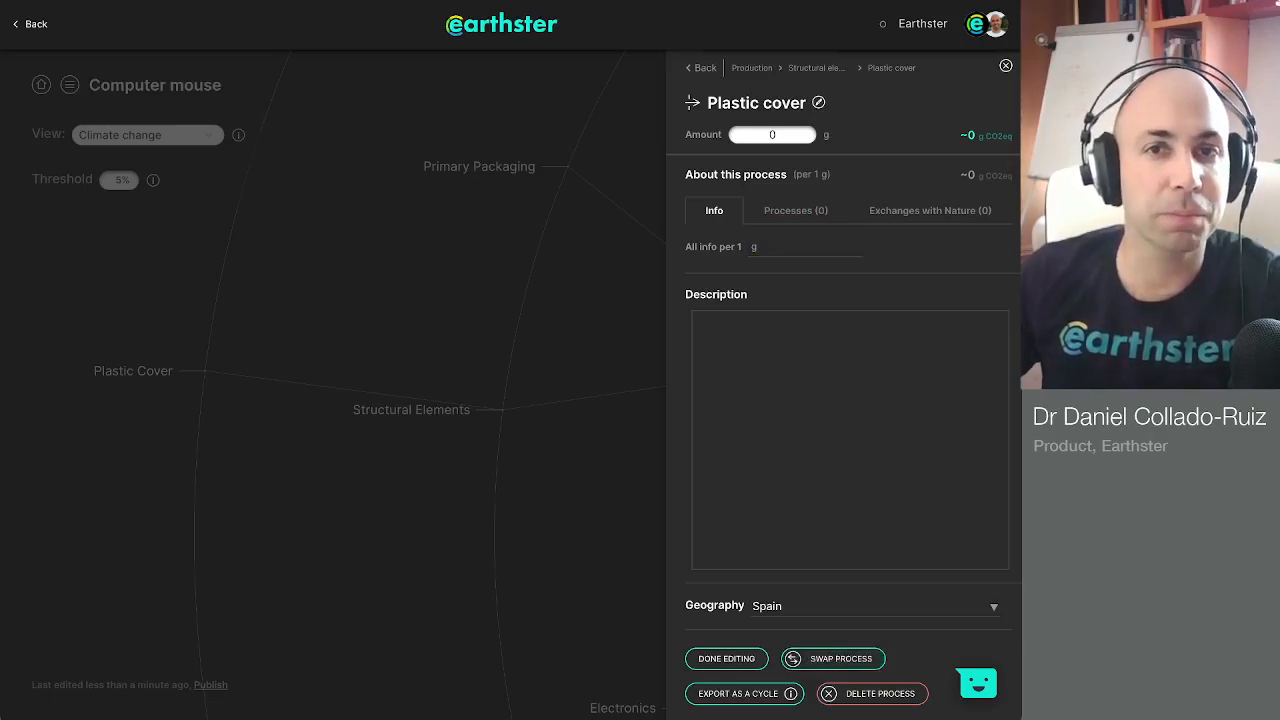
left_click(778, 135)
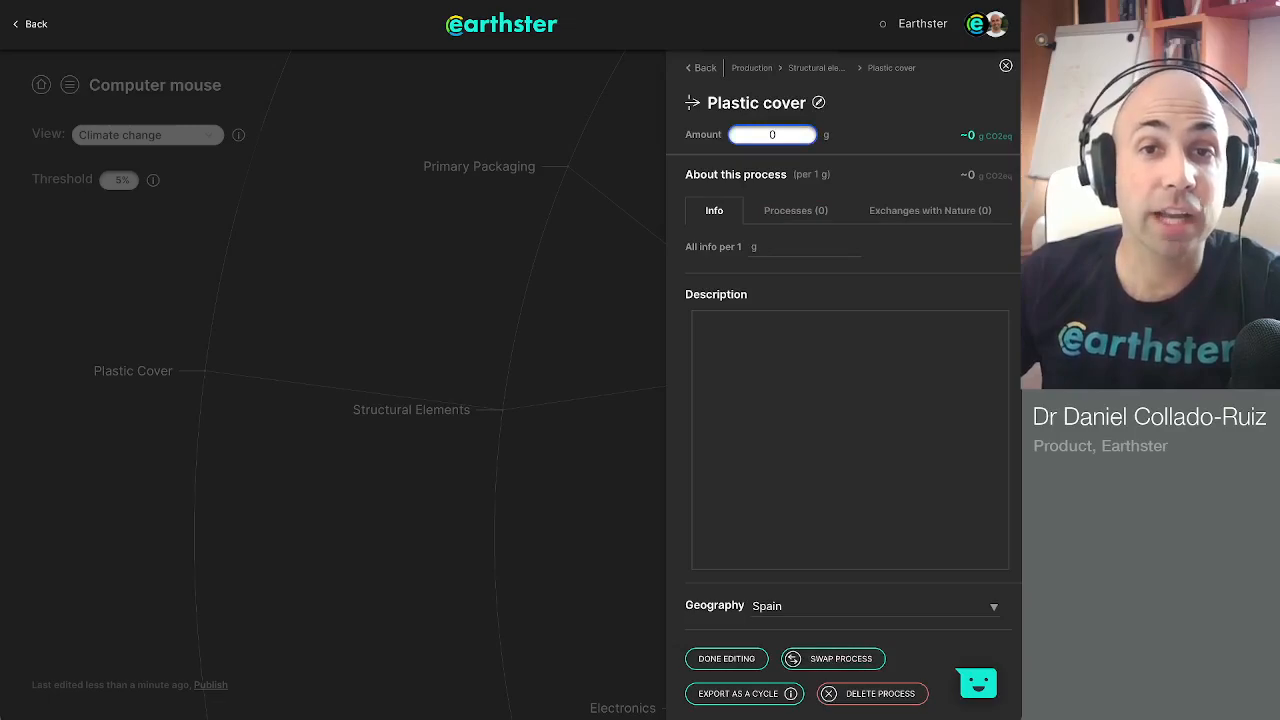
key("BackSpace")
type("80")
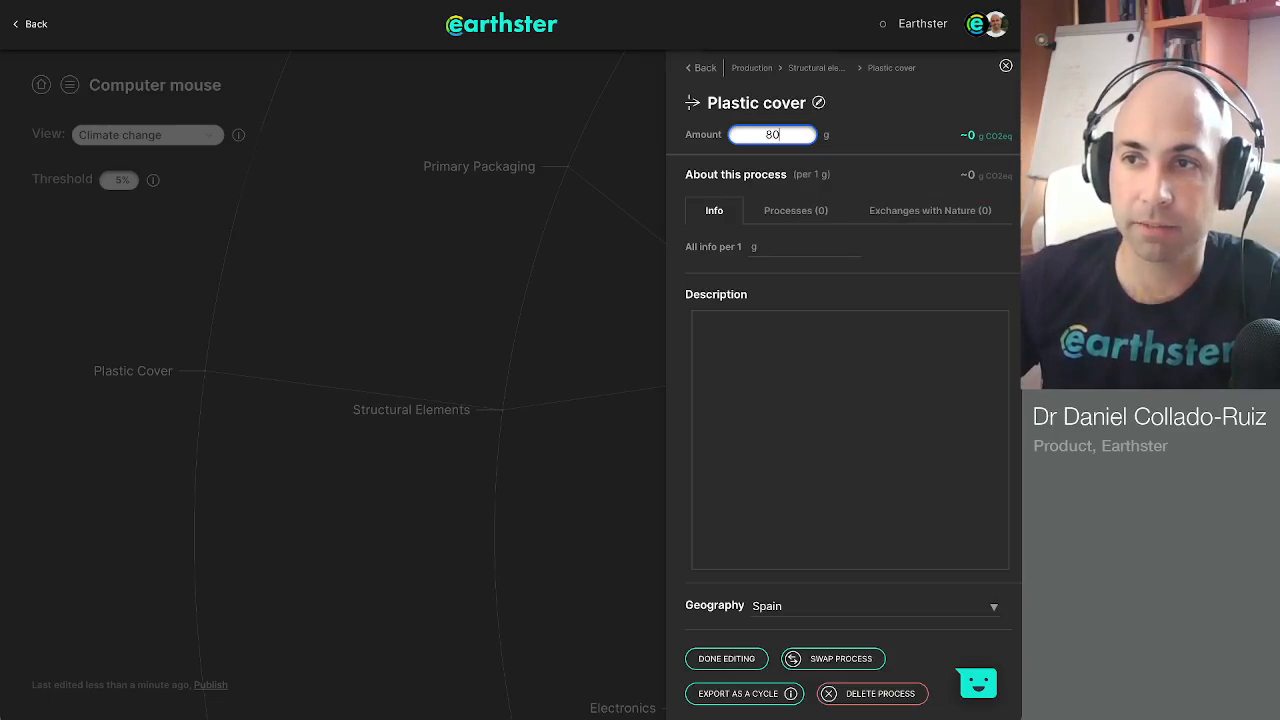
Search the available processes for "polycarbonate" and add the European polycarbonate production process to Plastic cover.
left_click(795, 210)
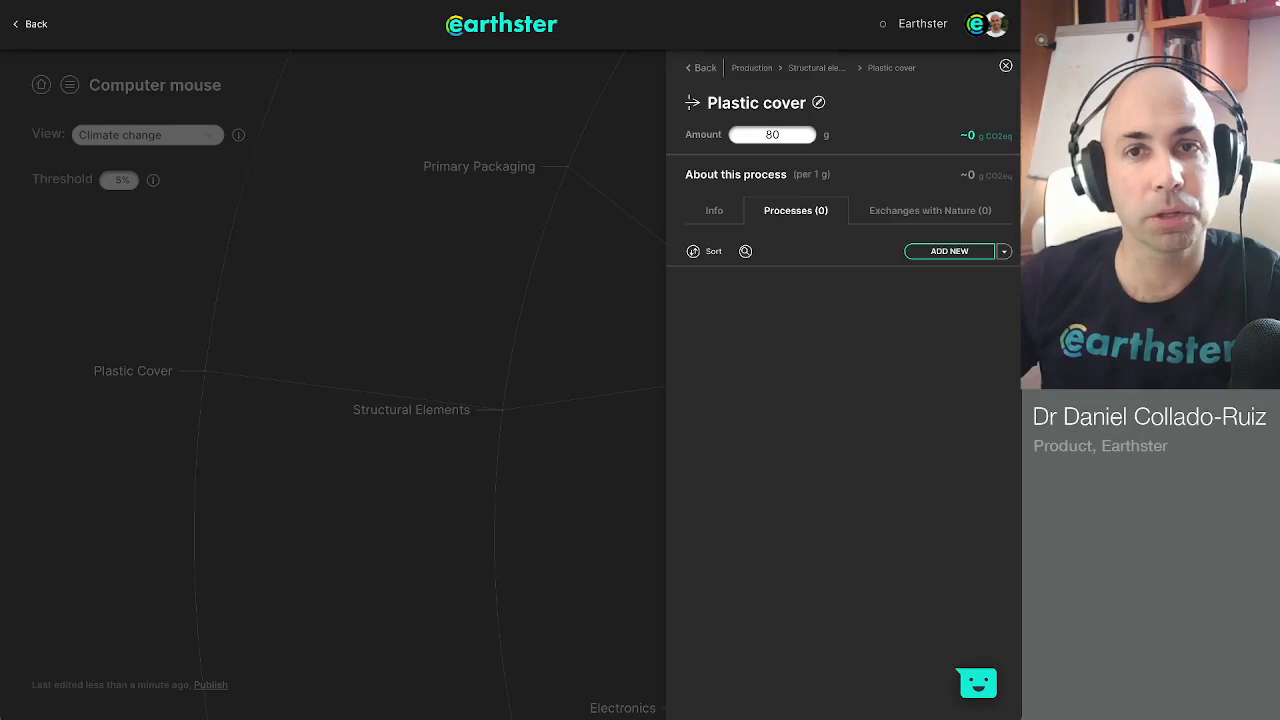
left_click(949, 251)
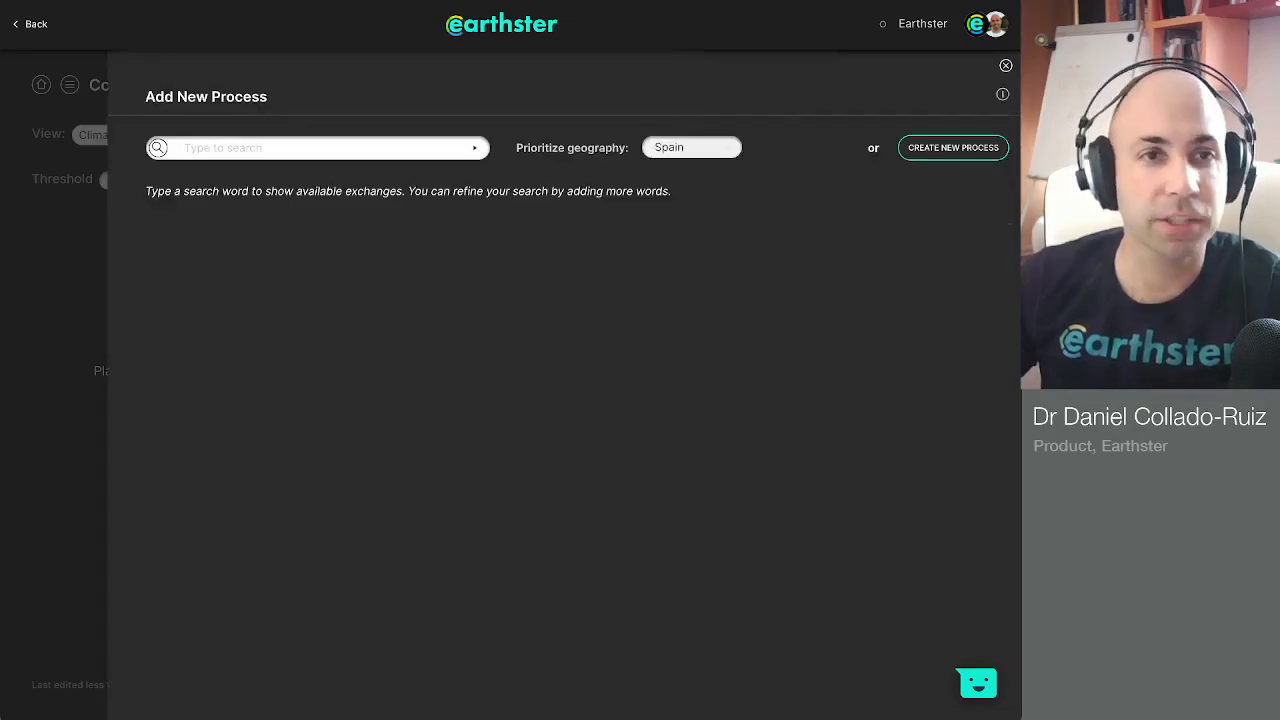
type("polycarbonate")
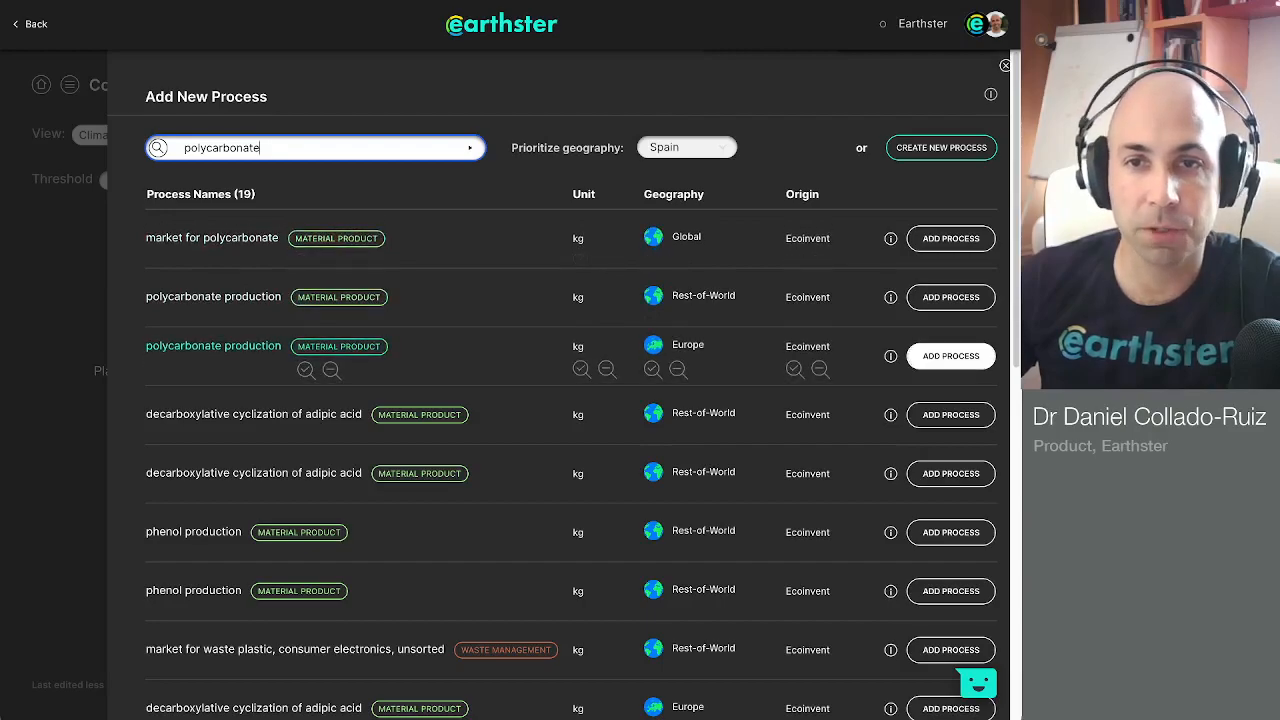
left_click(951, 356)
Describe the polycarbonate process as "Per g => 0.001 kg", set its amount to 0.001 kg, and return to Plastic cover.
left_click(790, 142)
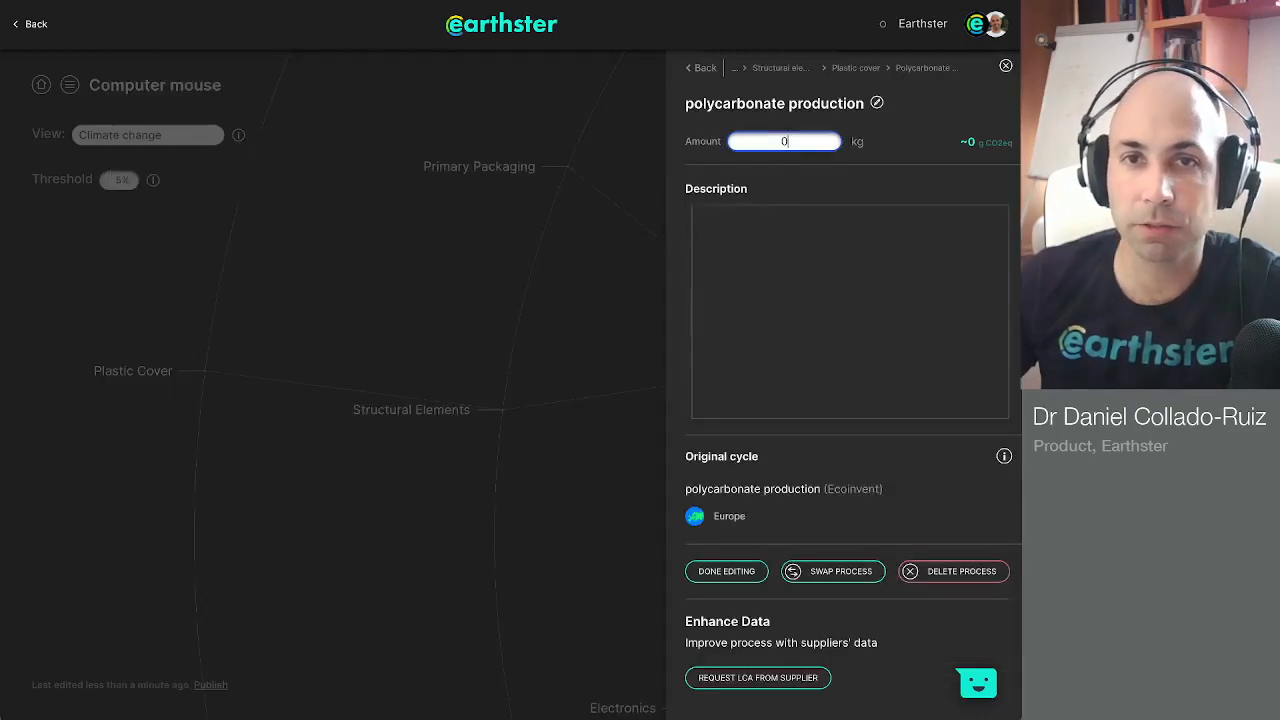
left_click(702, 218)
type("Per g => 0.001 kg")
left_click(790, 142)
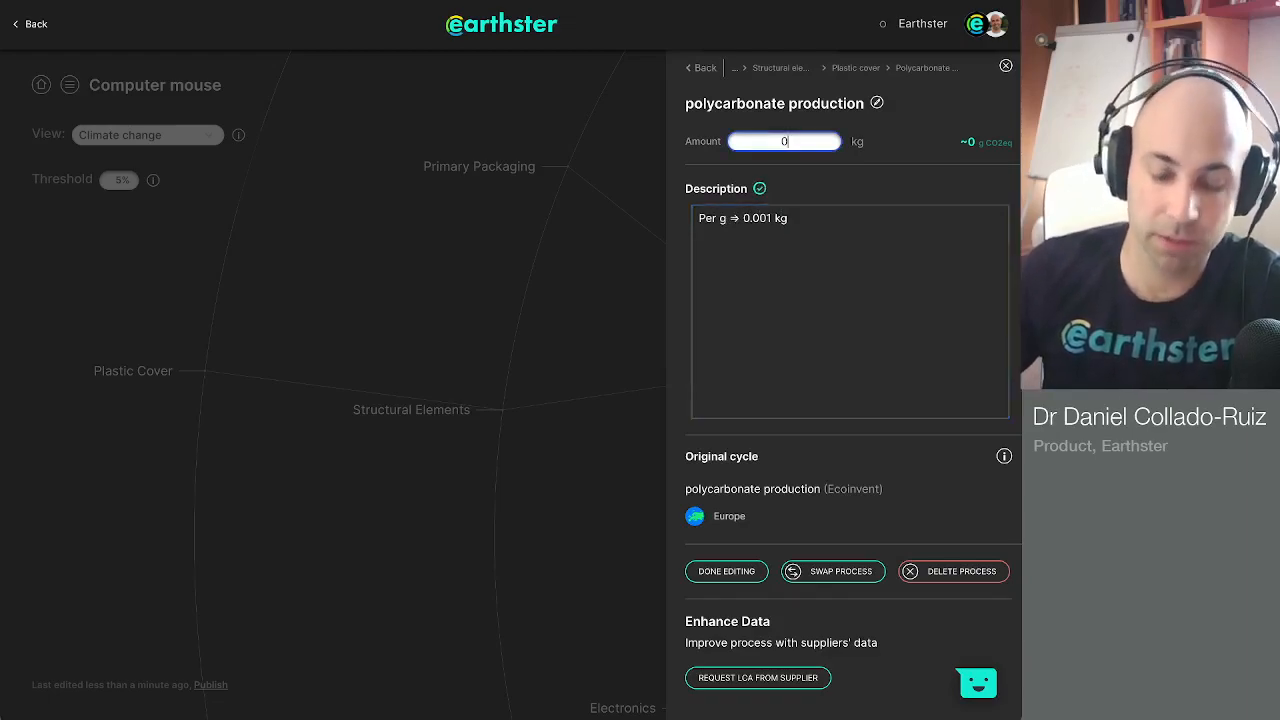
type(".001")
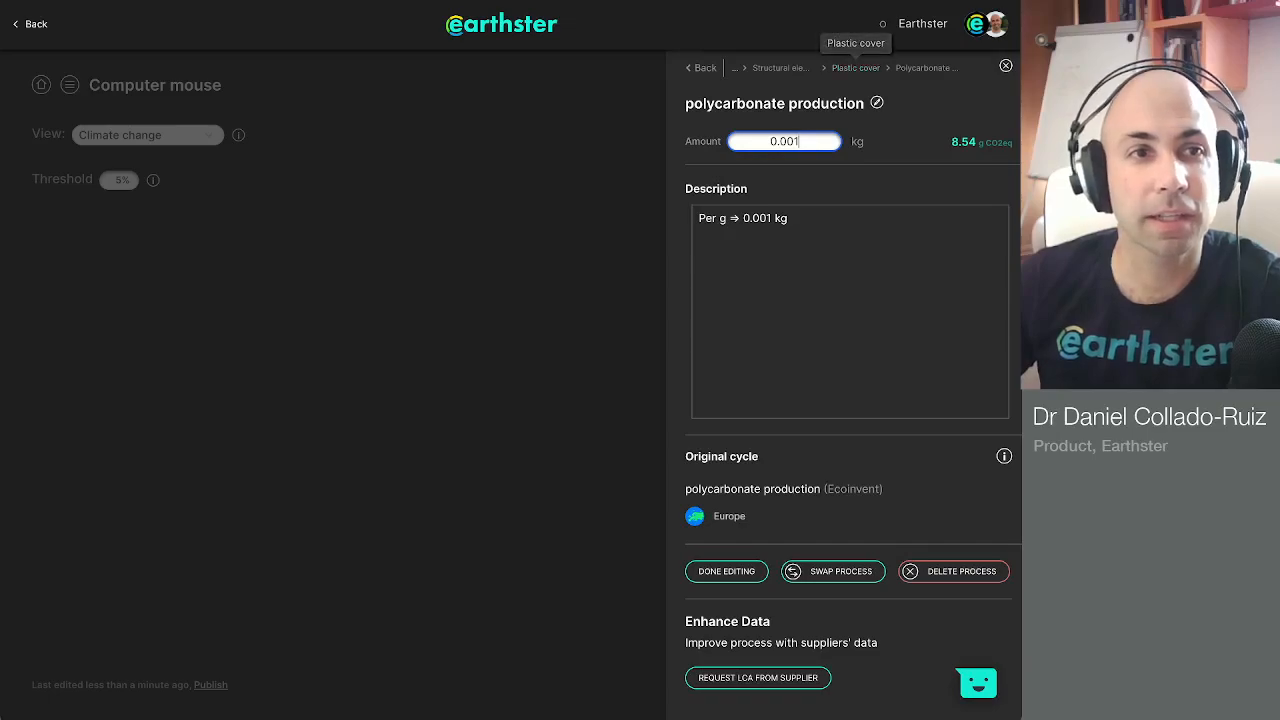
left_click(855, 67)
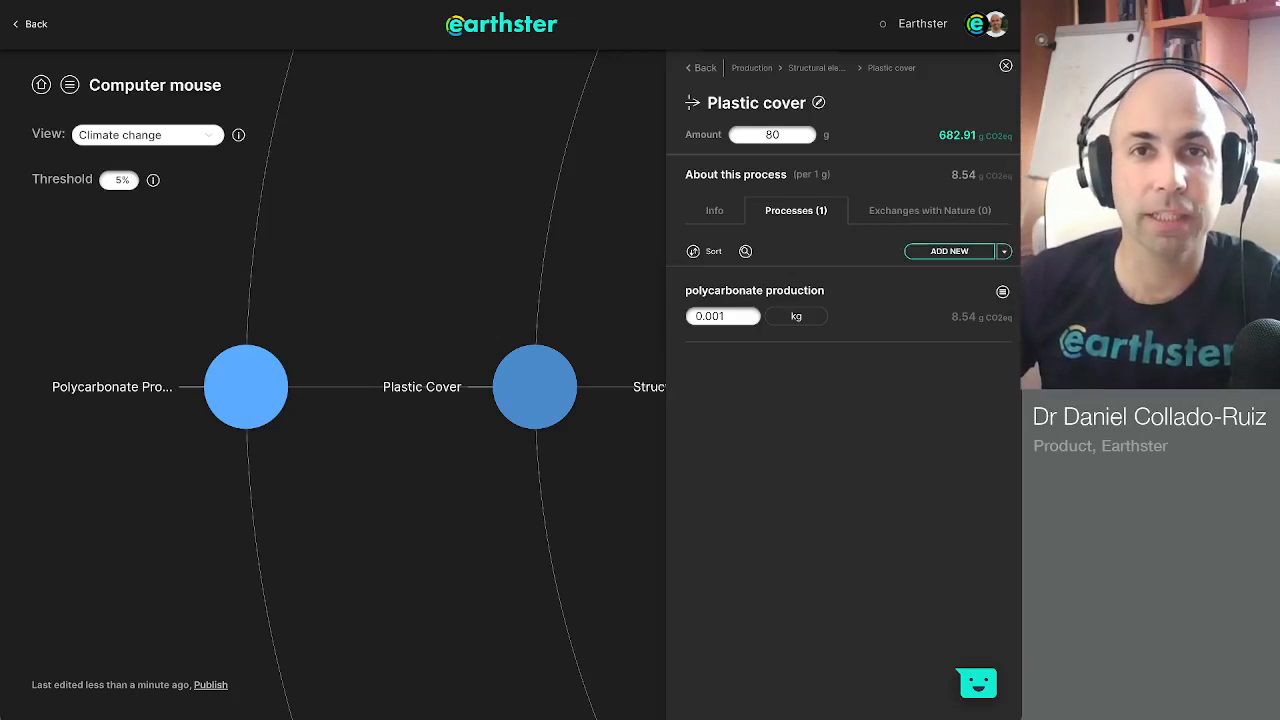
Search the available processes for "injection molding" and add the European injection moulding process to Plastic cover.
left_click(949, 251)
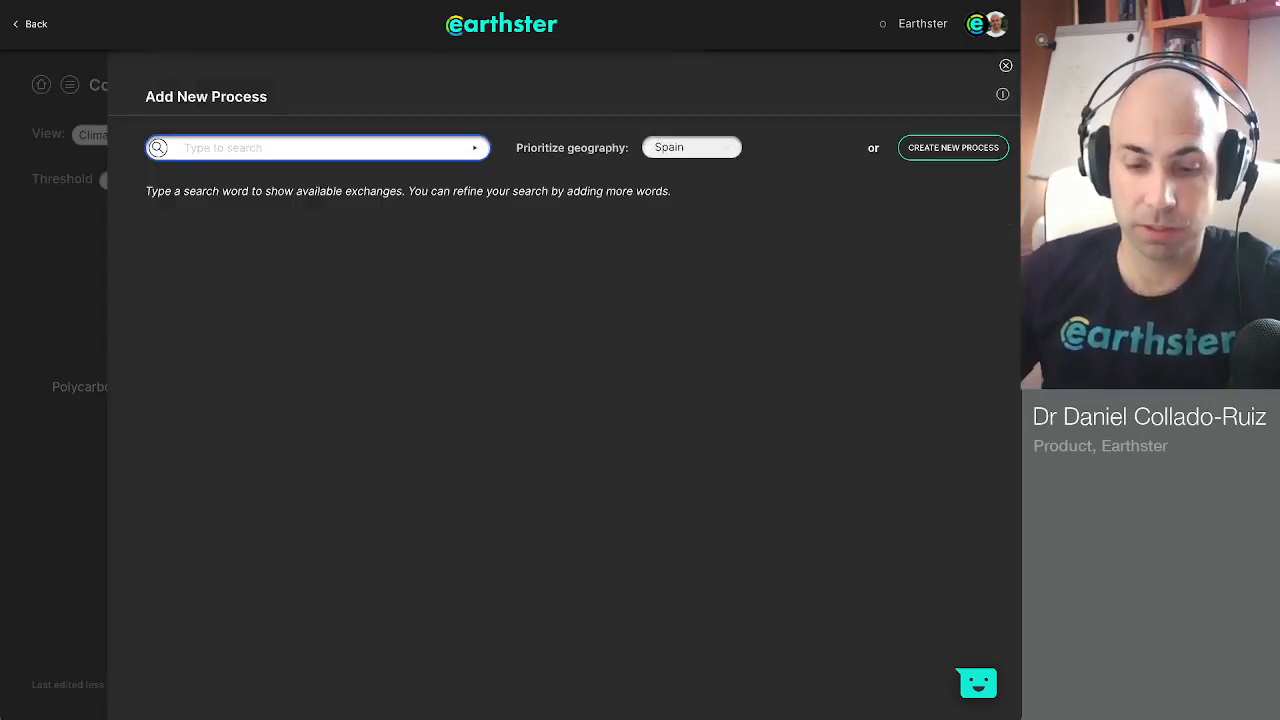
type("injection ")
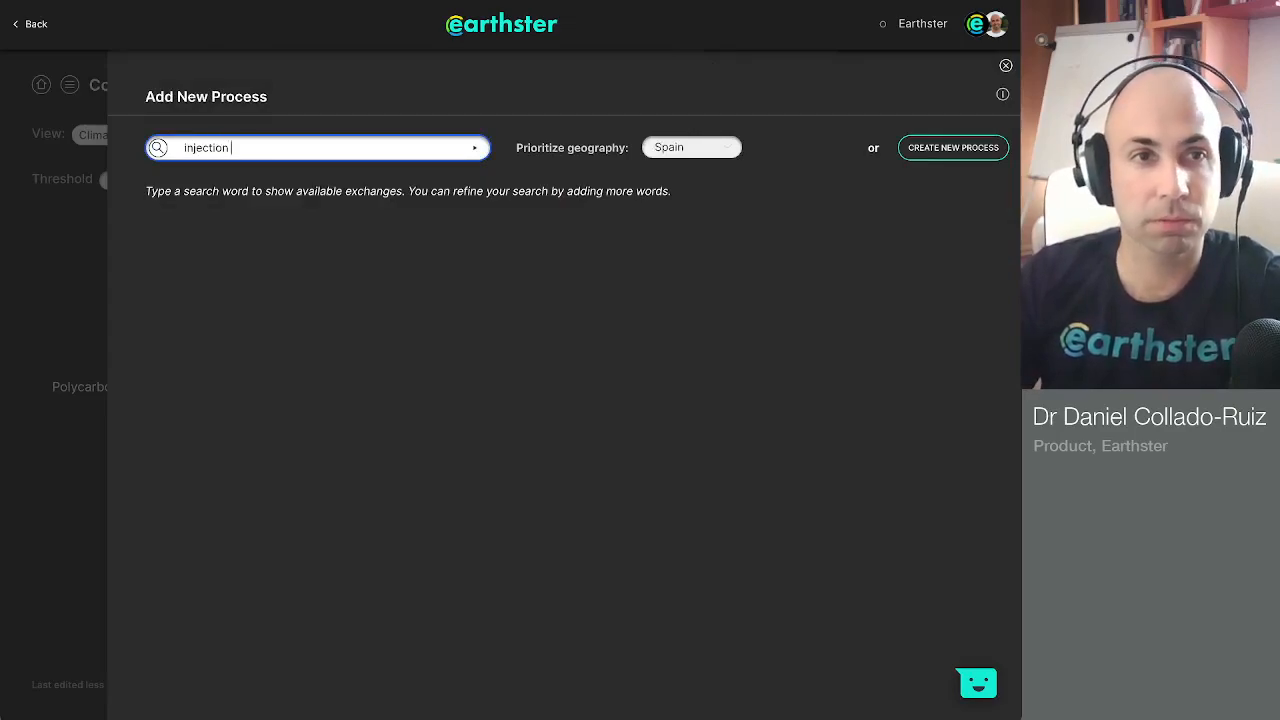
type("molding")
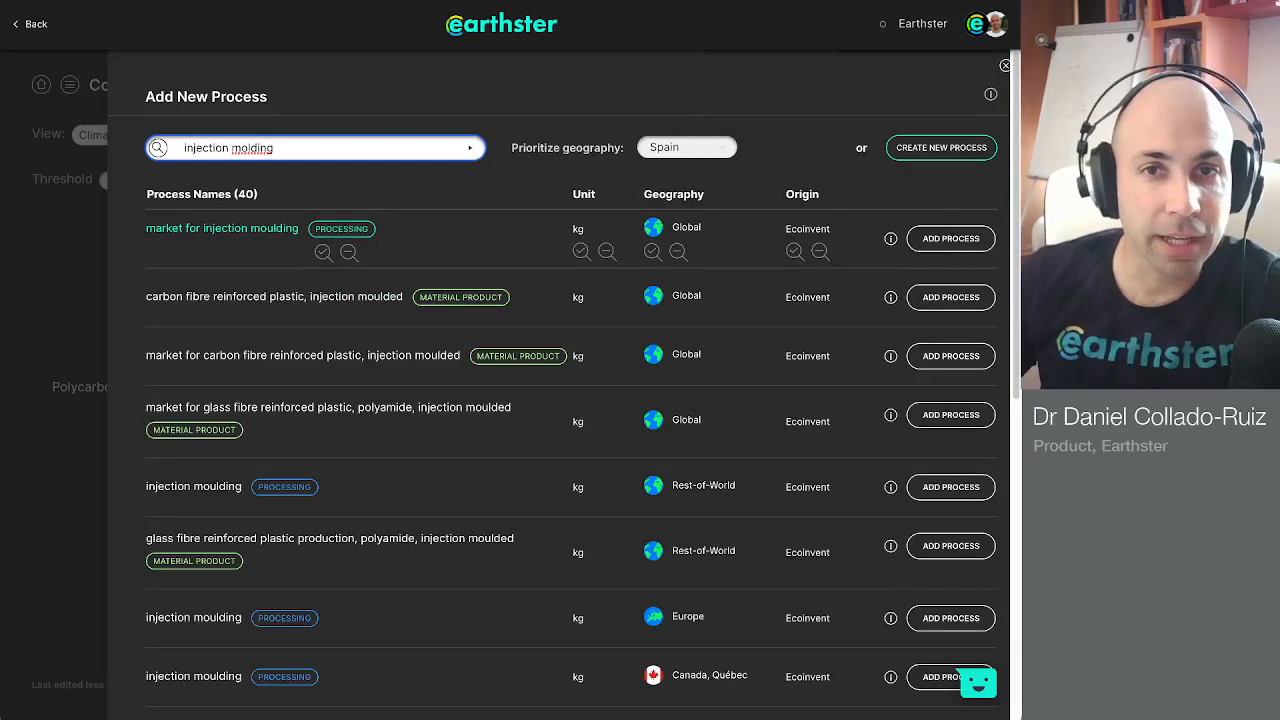
key("Down")
key("Down")
key("Down")
key("Down")
key("Down")
key("Down")
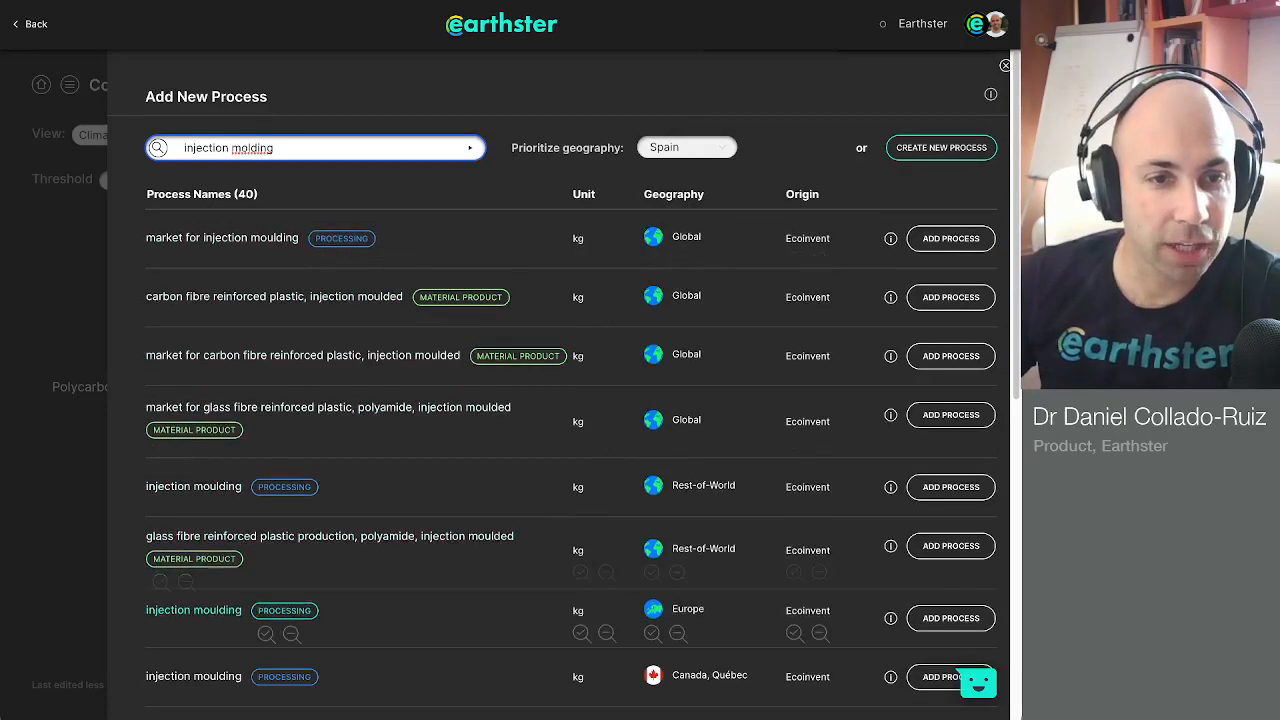
left_click(951, 618)
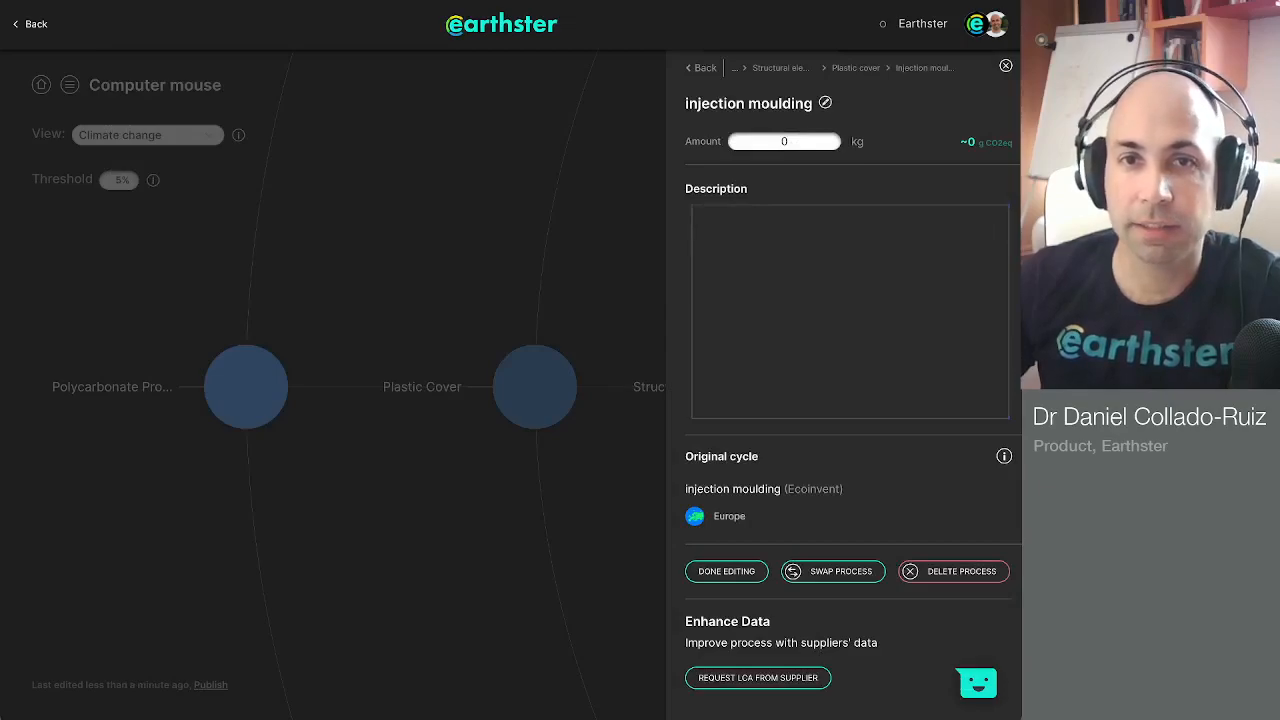
Enter "Per g => 0.001 kg" as the injection moulding process's description.
type("Per")
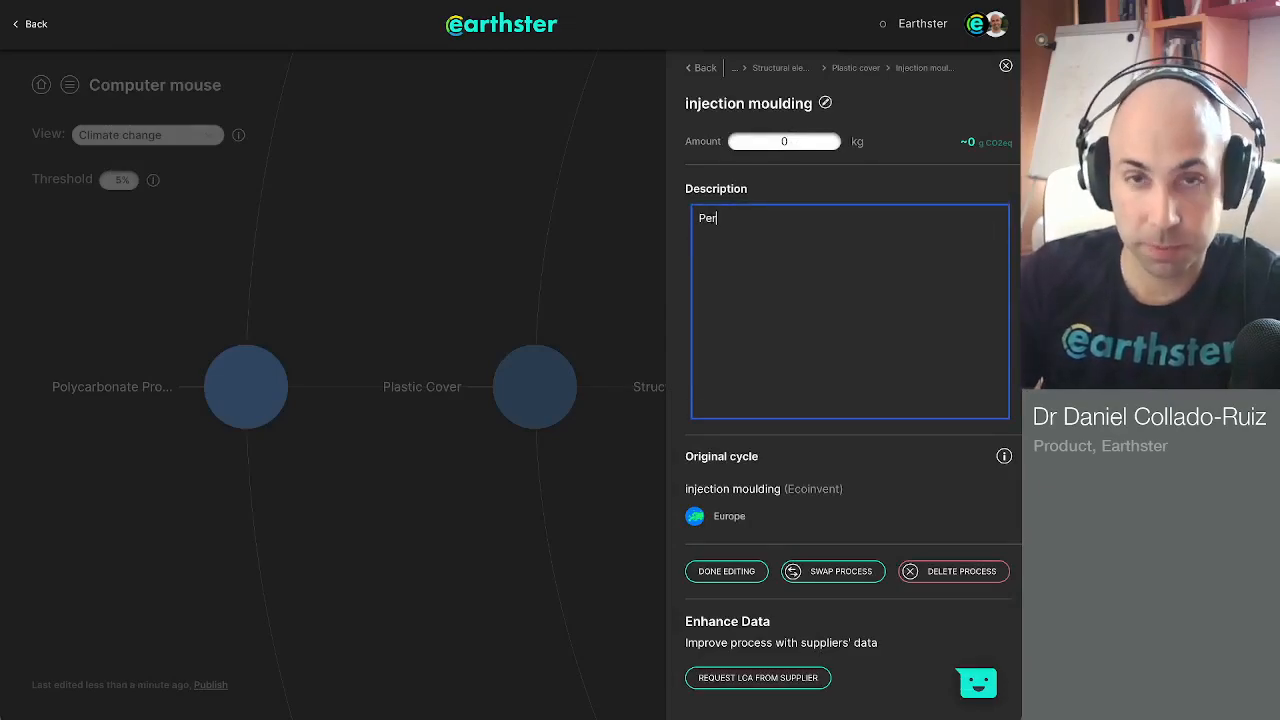
type(" g => 0.0")
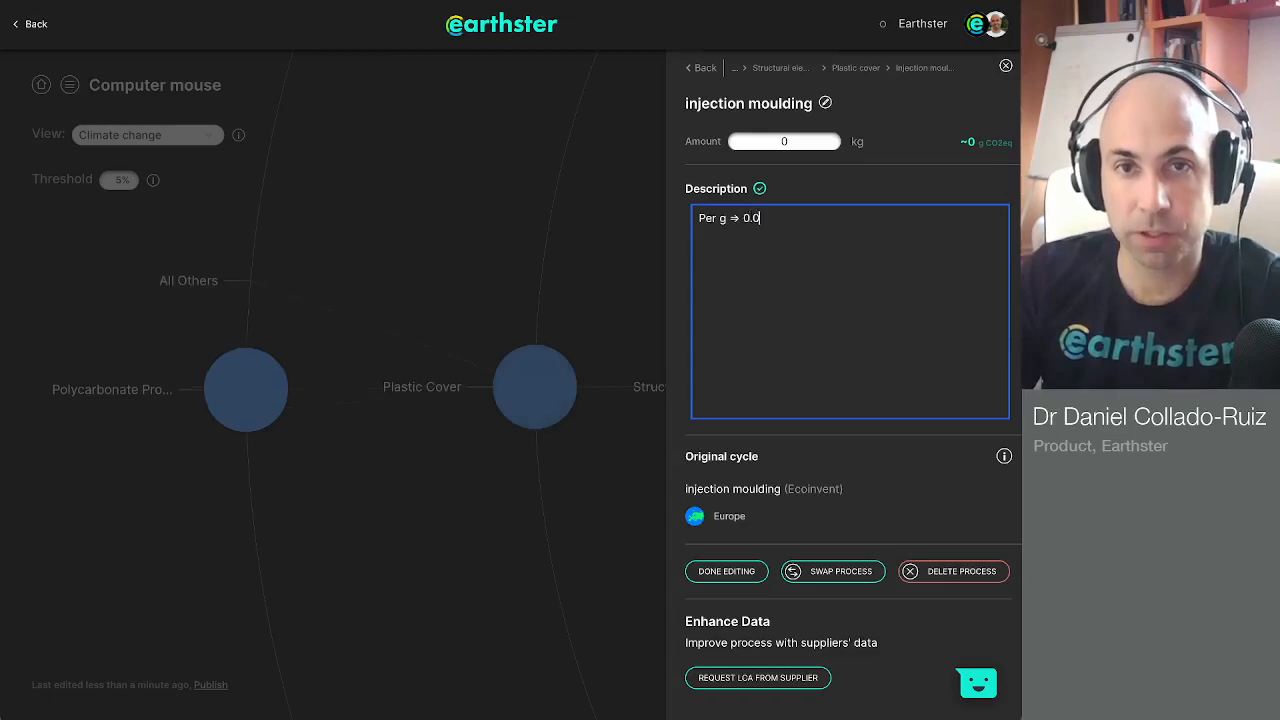
type("01 kg")
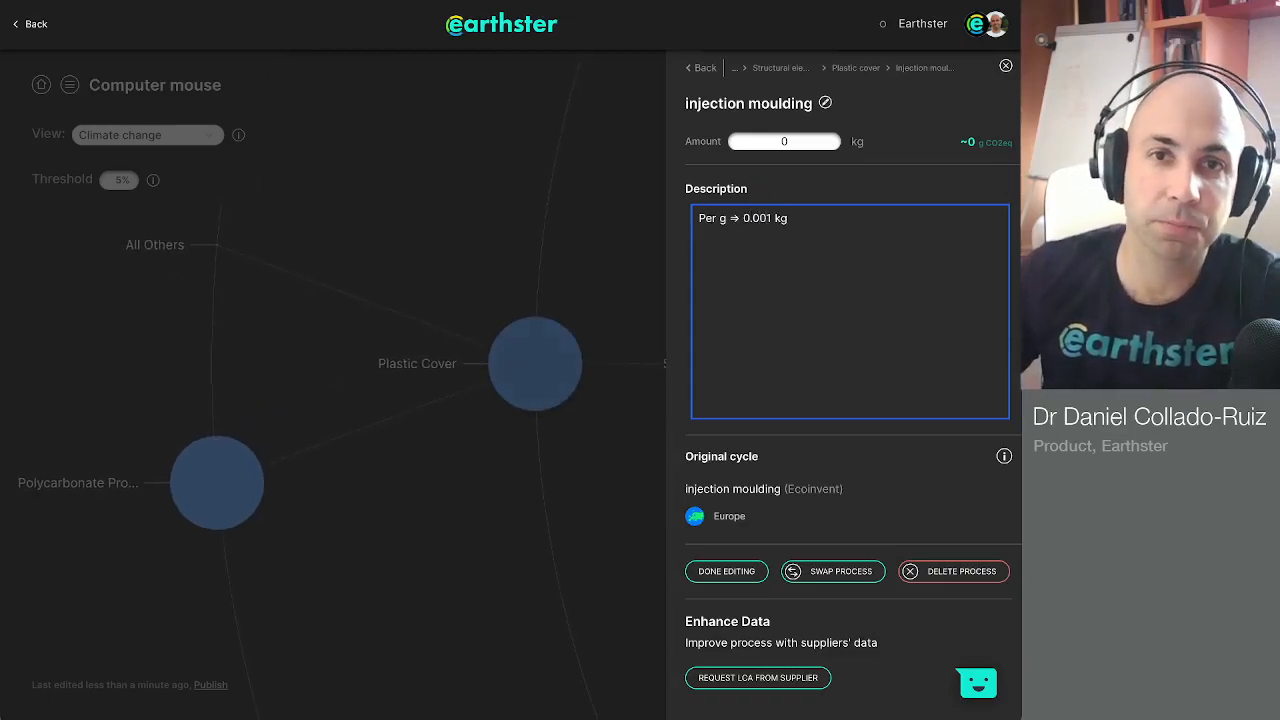
Set the injection moulding amount to 0.001 kg and go back up to Structural elements.
left_click(788, 142)
type(".001")
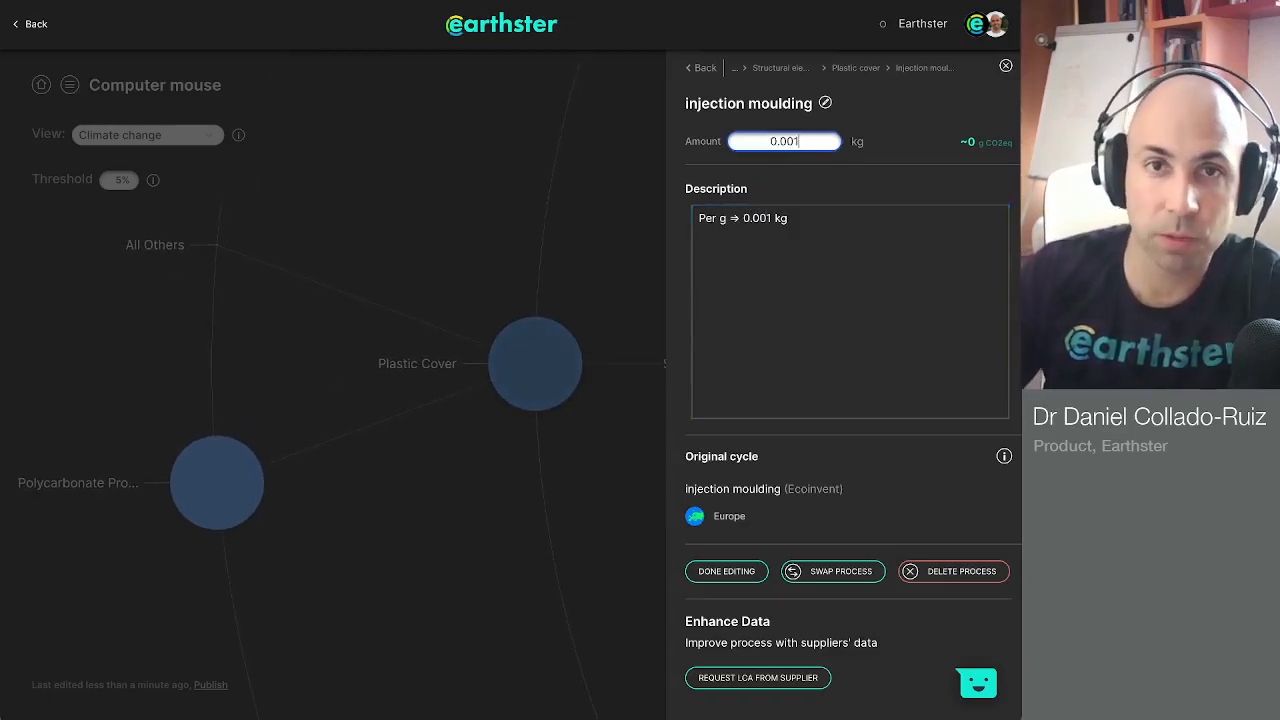
left_click(842, 68)
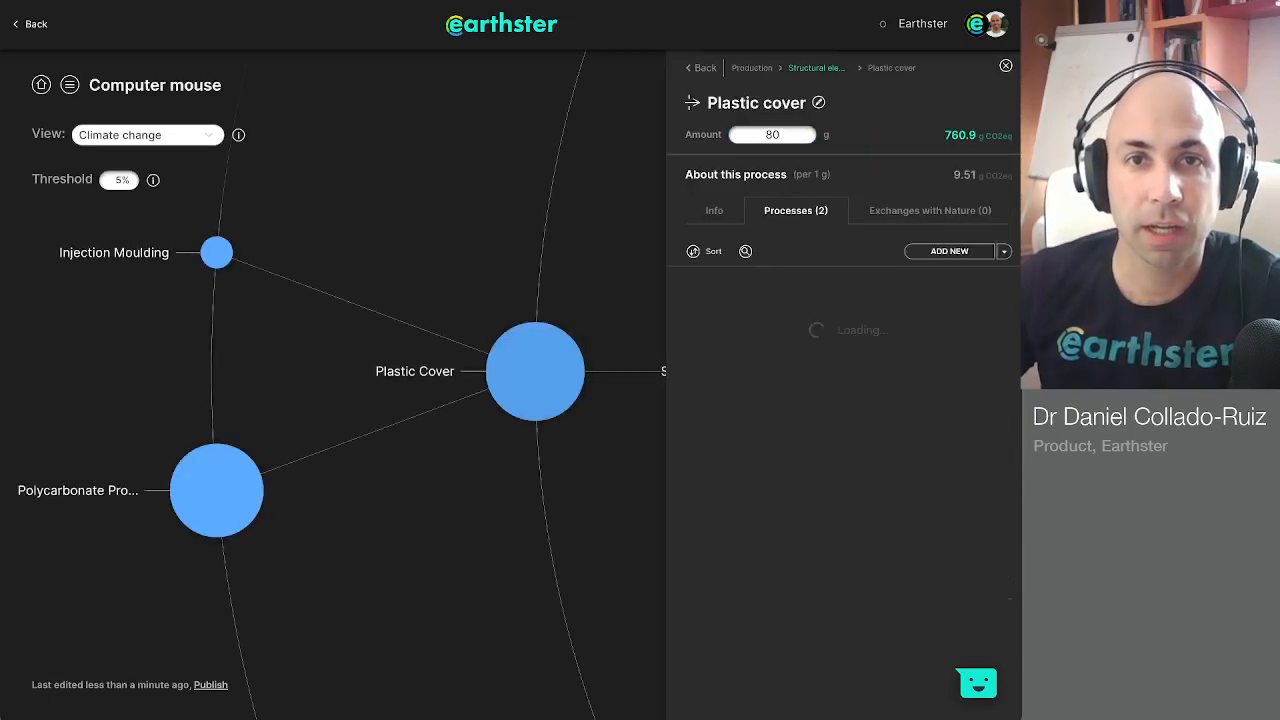
left_click(816, 67)
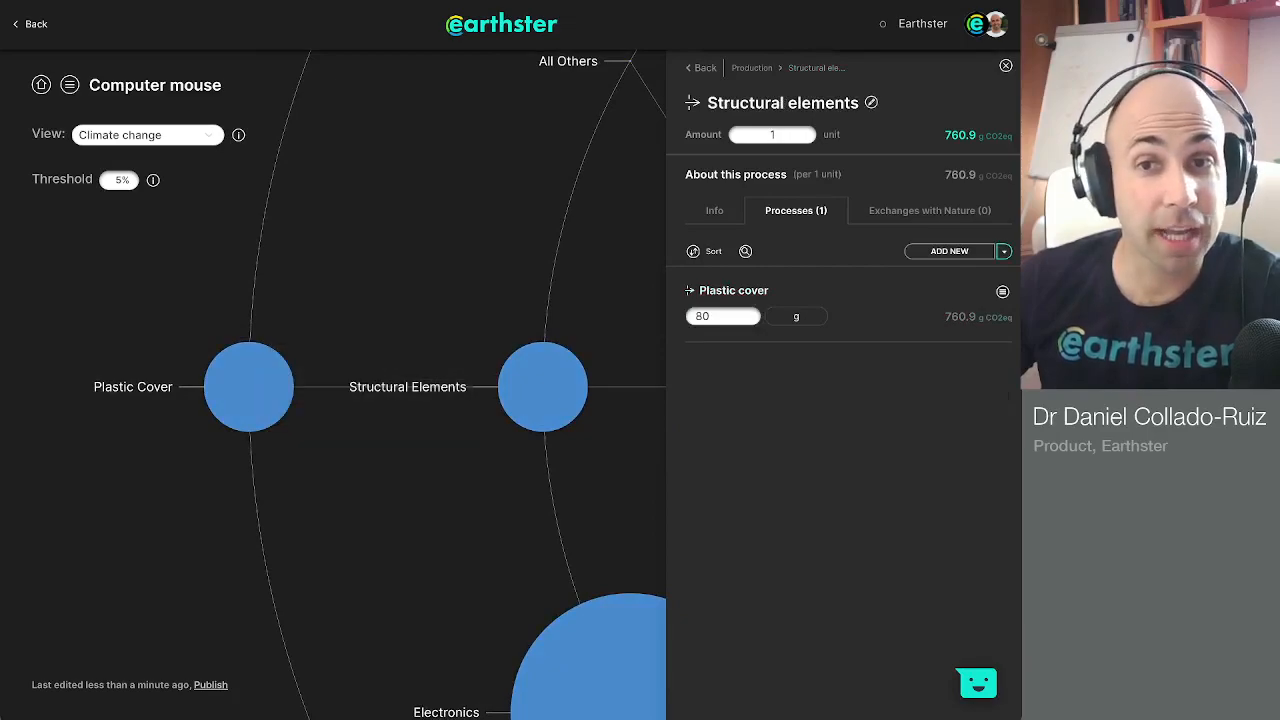
Create a new custom process named "Metal frame" under Structural elements.
left_click(1004, 251)
left_click(959, 276)
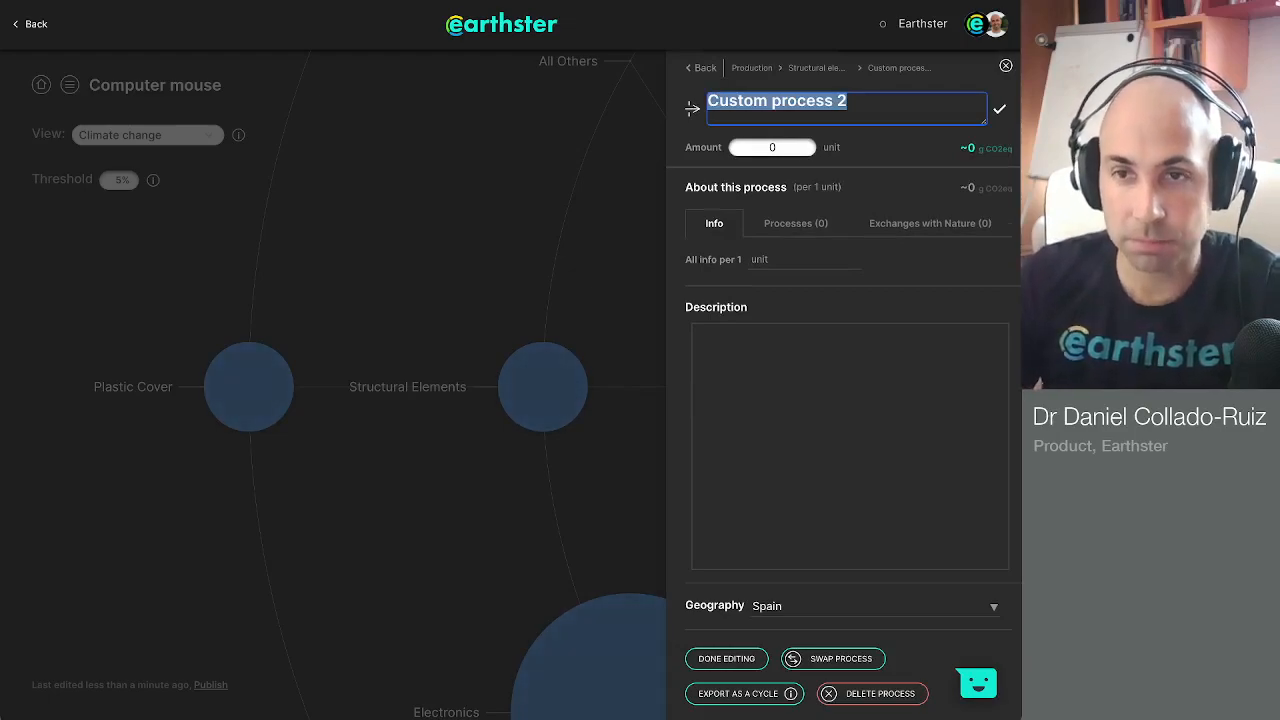
type("Metal frame")
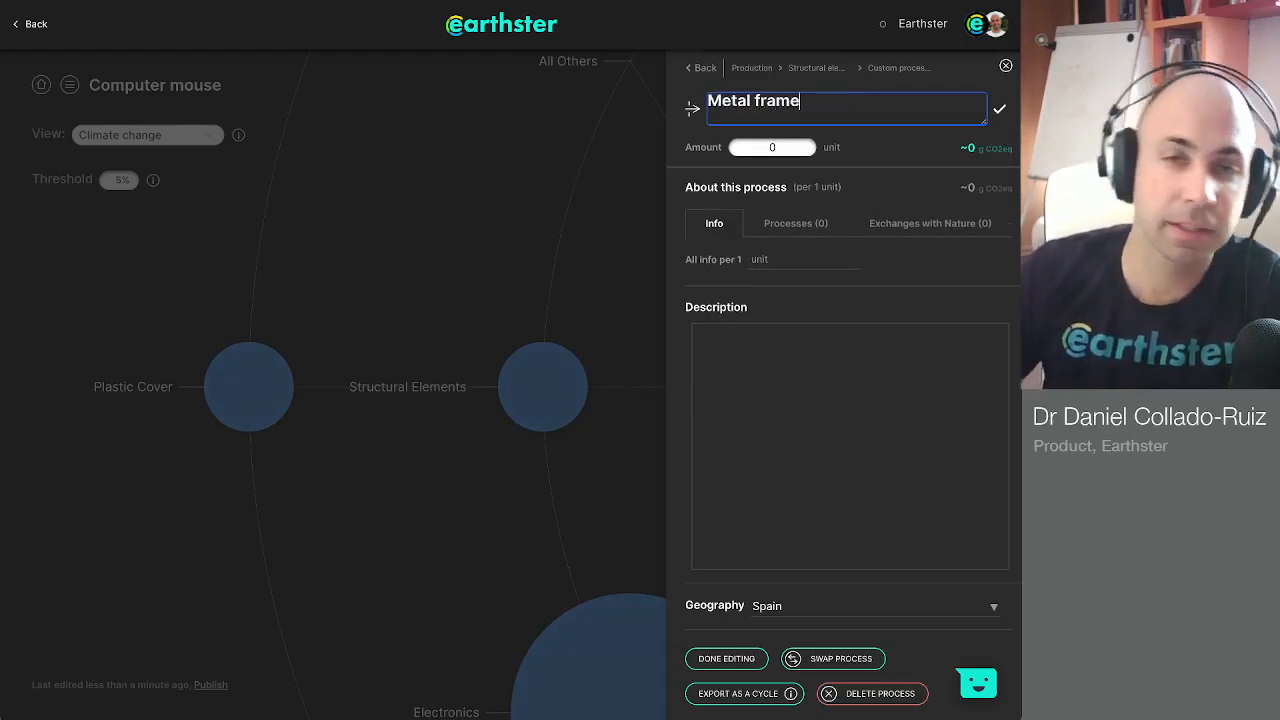
key("Tab")
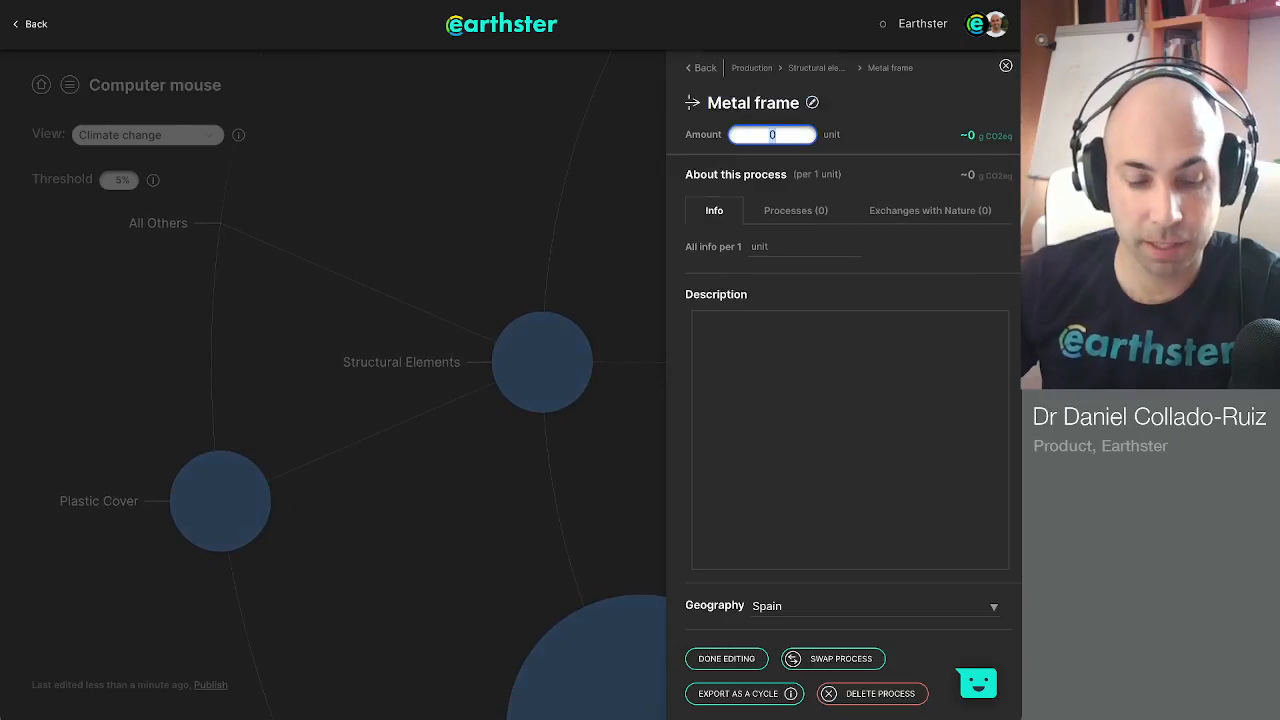
Set the Metal frame process's reference unit to g and its amount to 15 g.
key("Tab")
type("g")
left_click(774, 135)
double_click(773, 135)
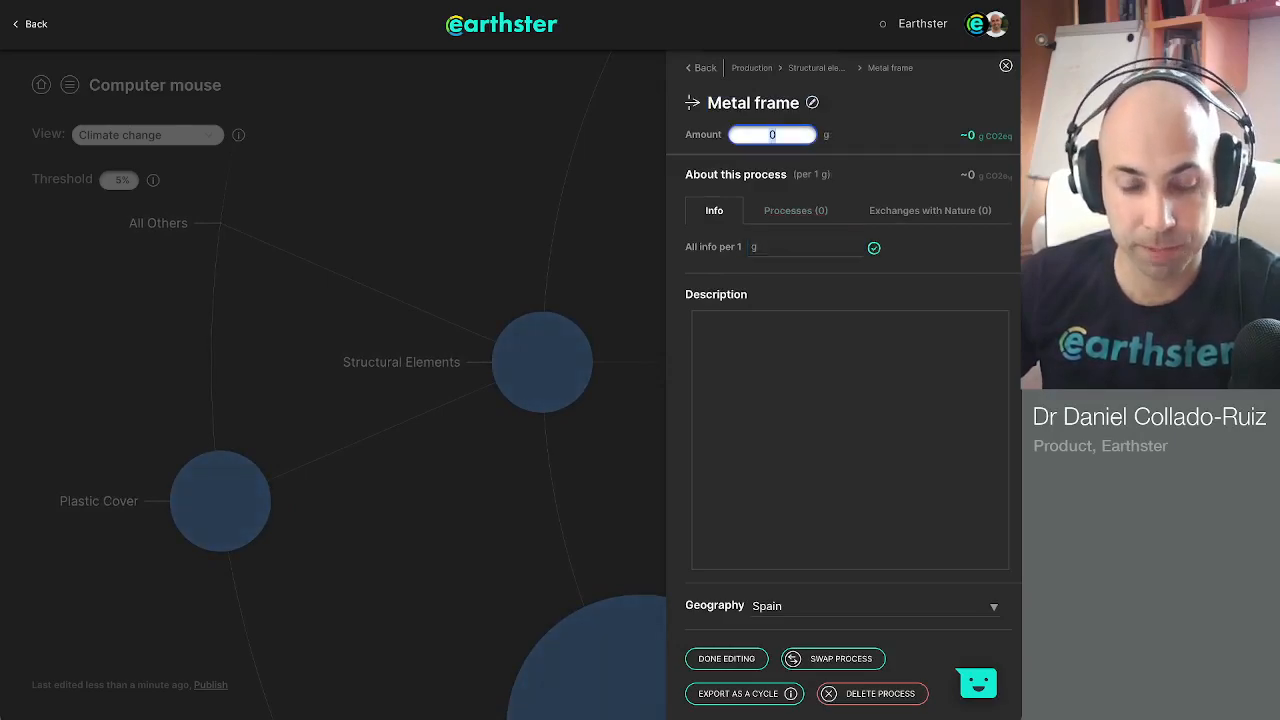
type("15")
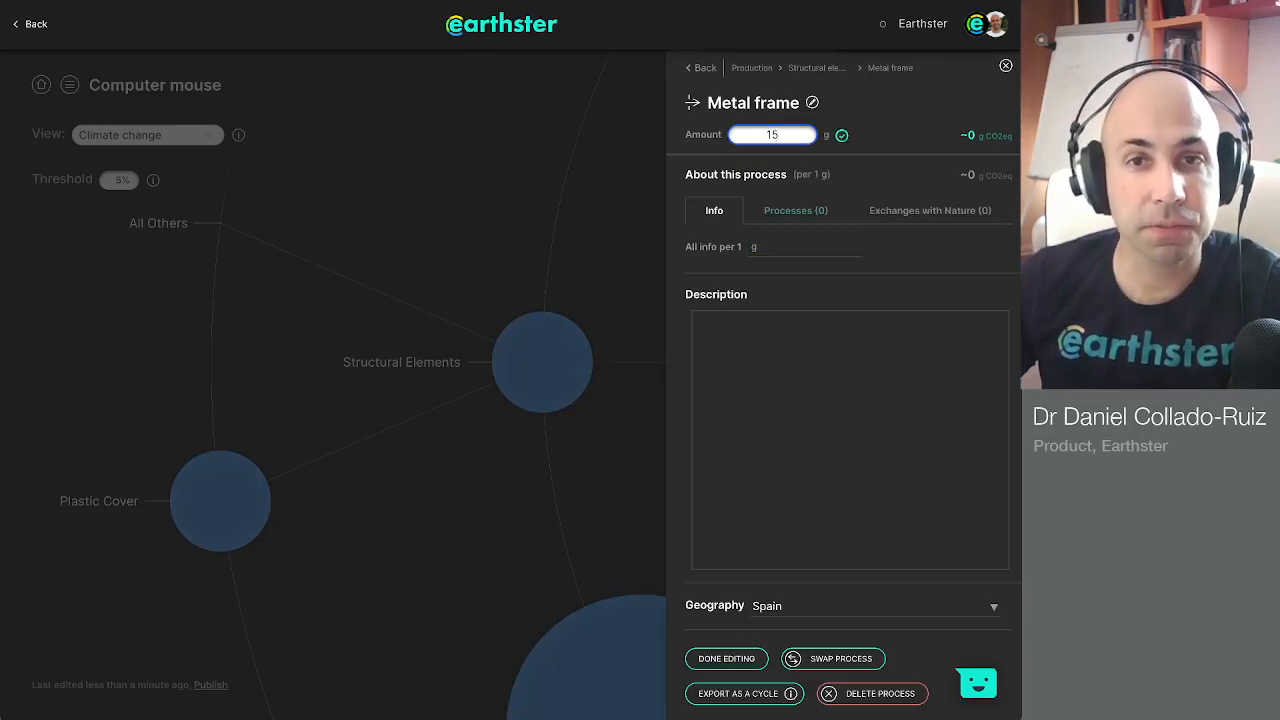
Search the available processes for "steel" and add Ecoinvent's global "market for steel, chromium steel 18/8" to Metal frame.
left_click(796, 211)
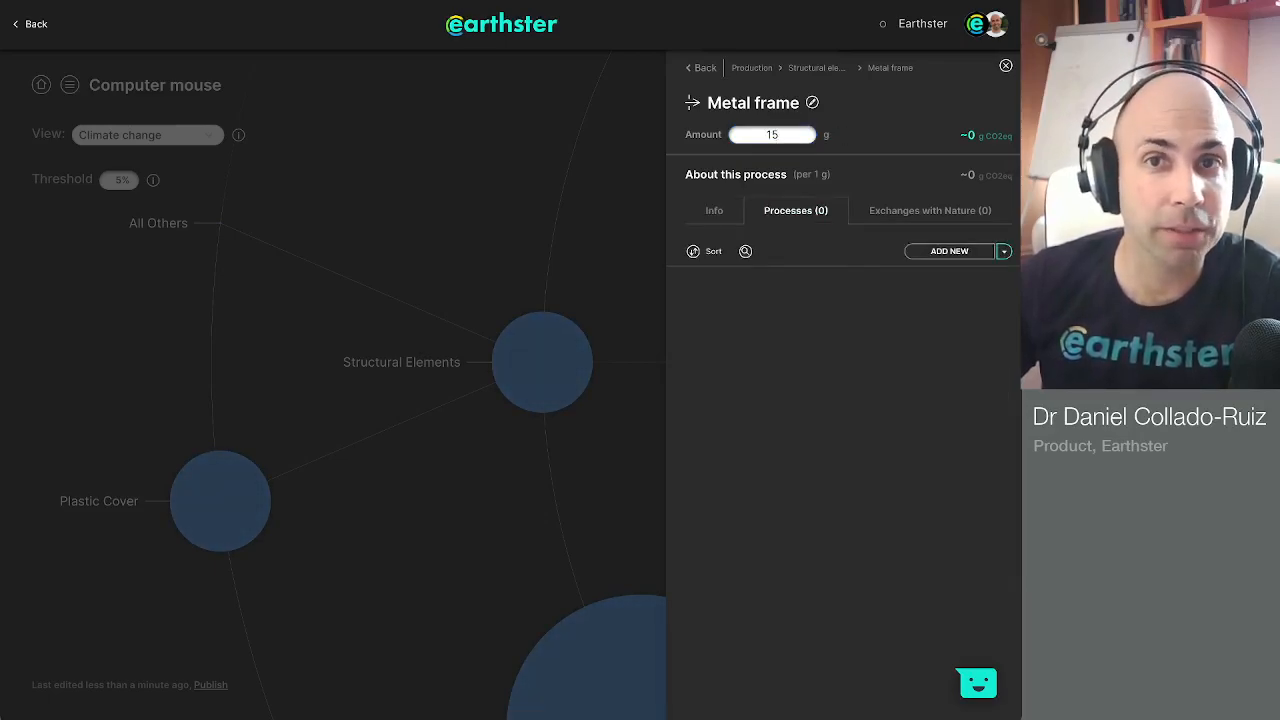
left_click(949, 251)
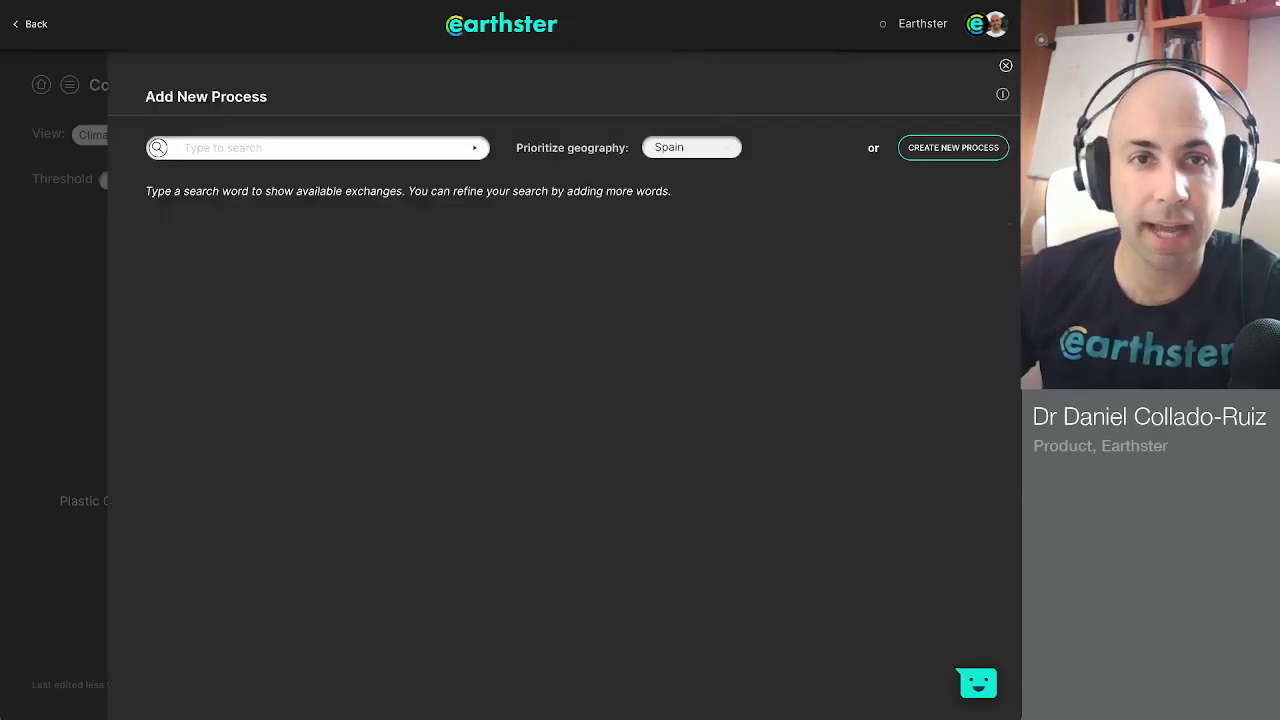
type("steel")
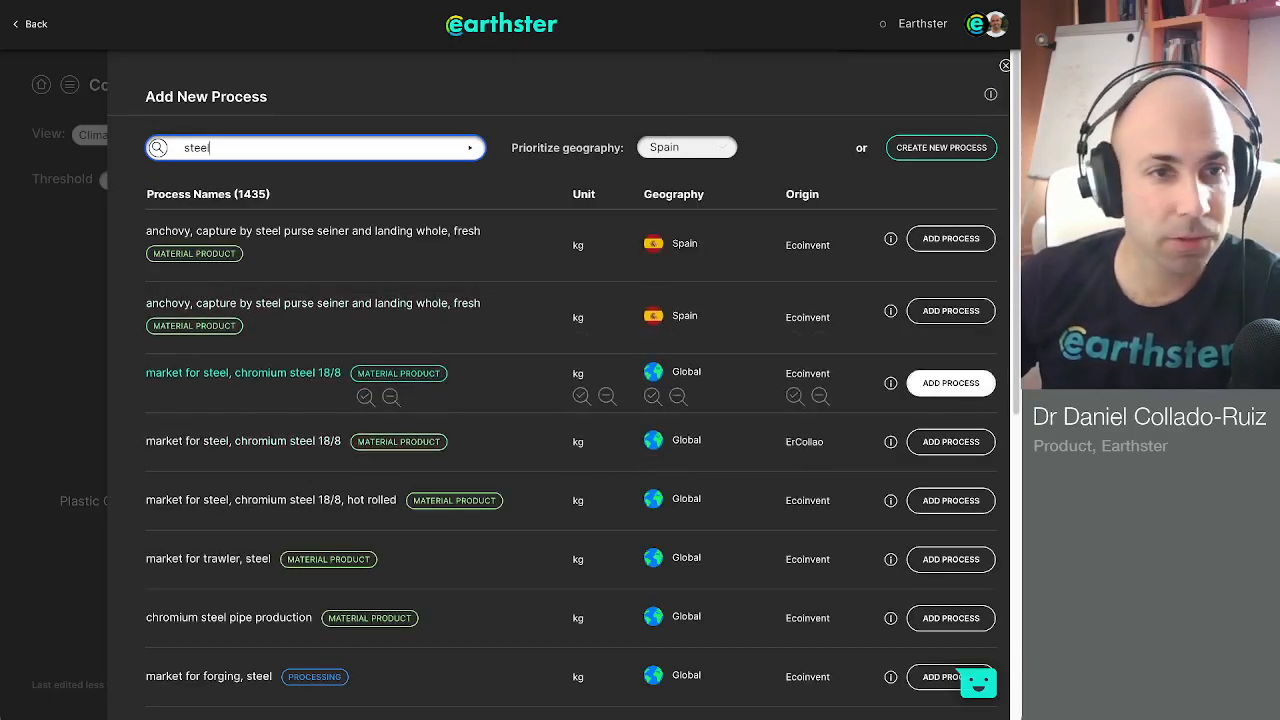
left_click(950, 383)
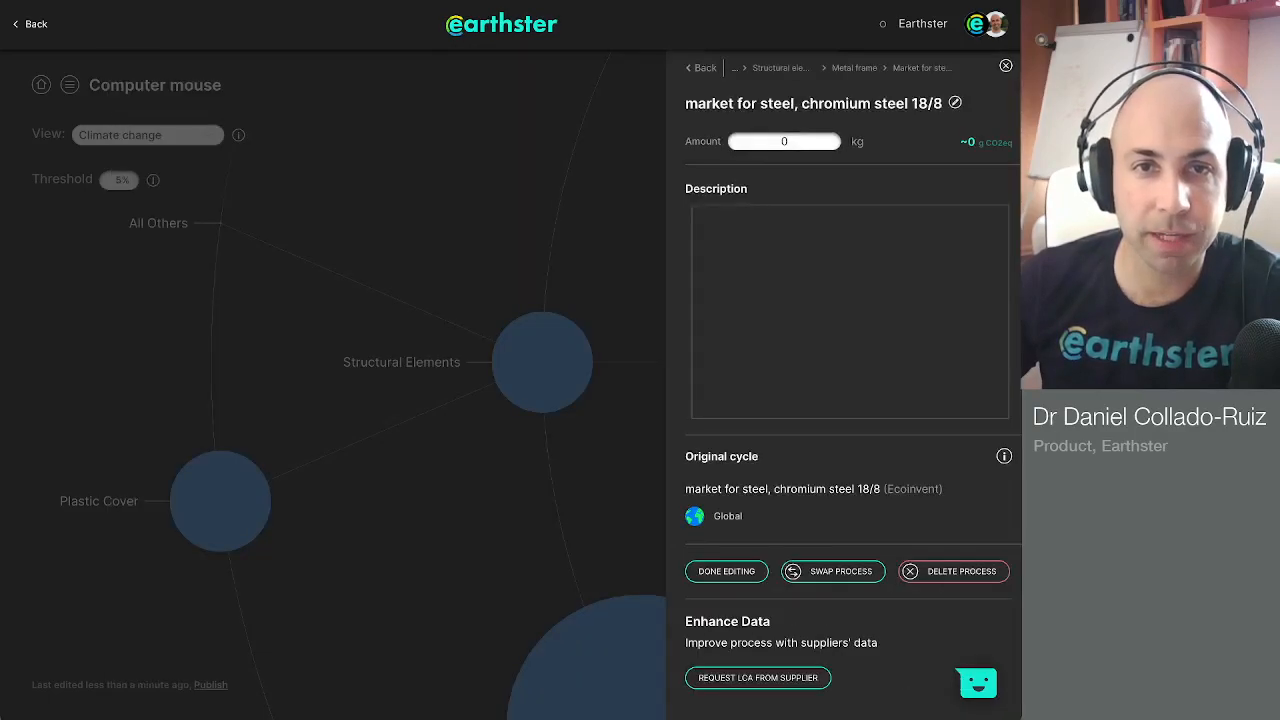
Describe the chromium steel process as "Per g => 0.001kg", set its amount to 0.001 kg, and return to Metal frame.
left_click(787, 141)
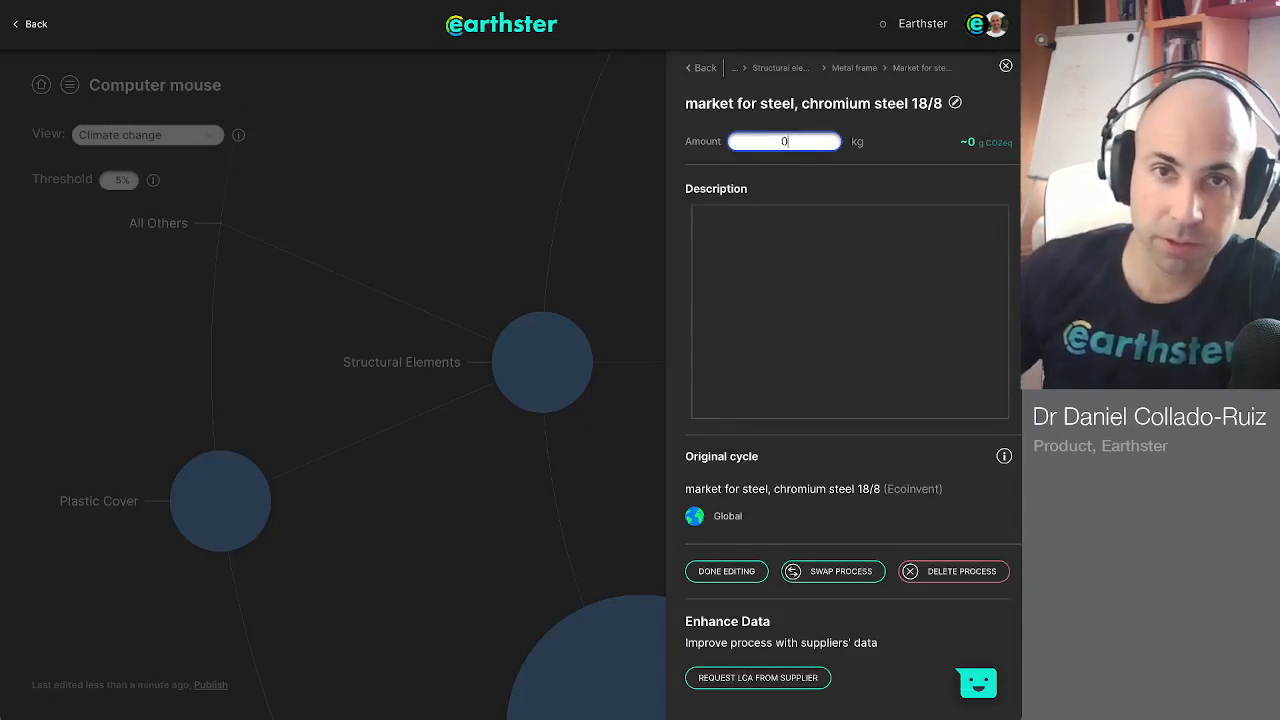
left_click(702, 218)
type("Per g")
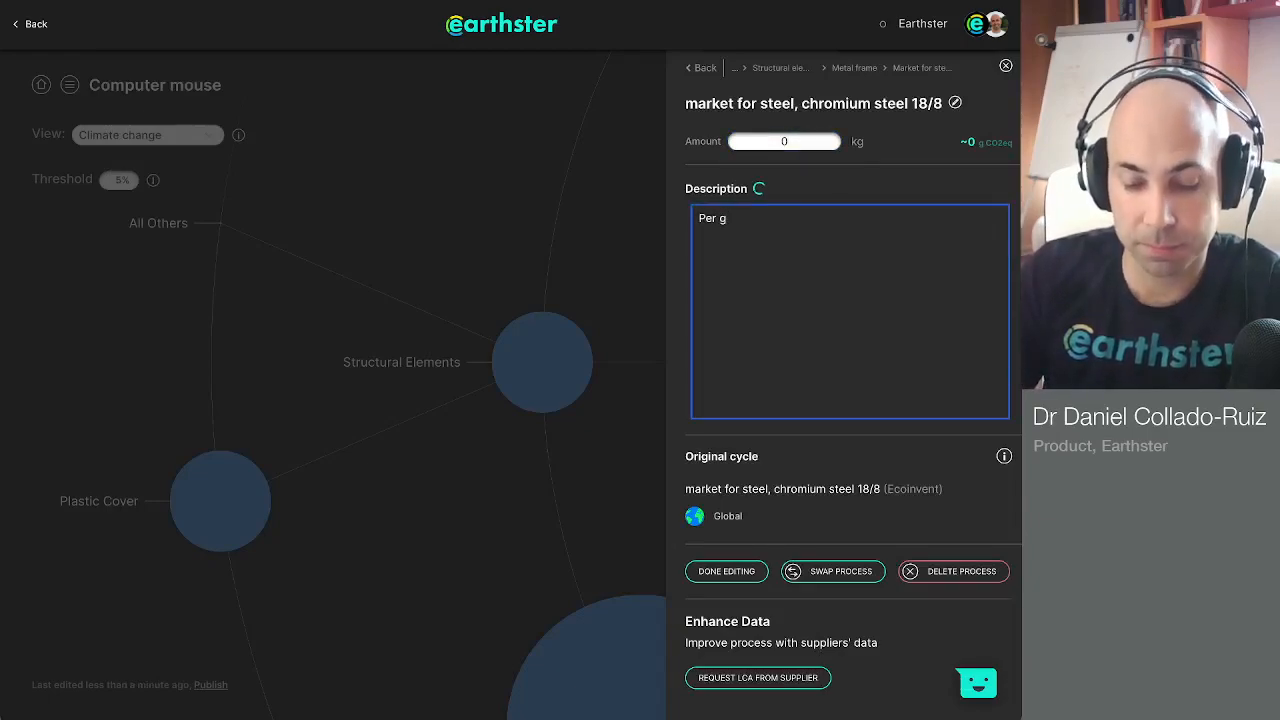
type(" => 0.001")
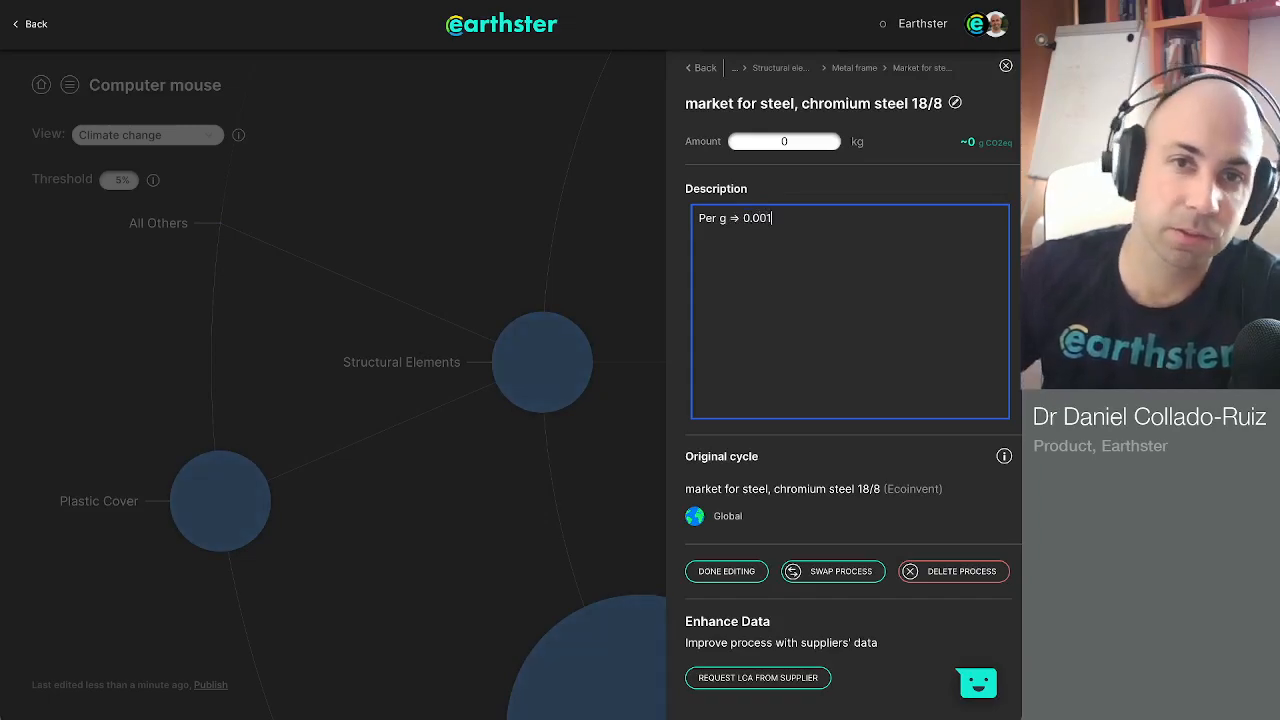
type("kg")
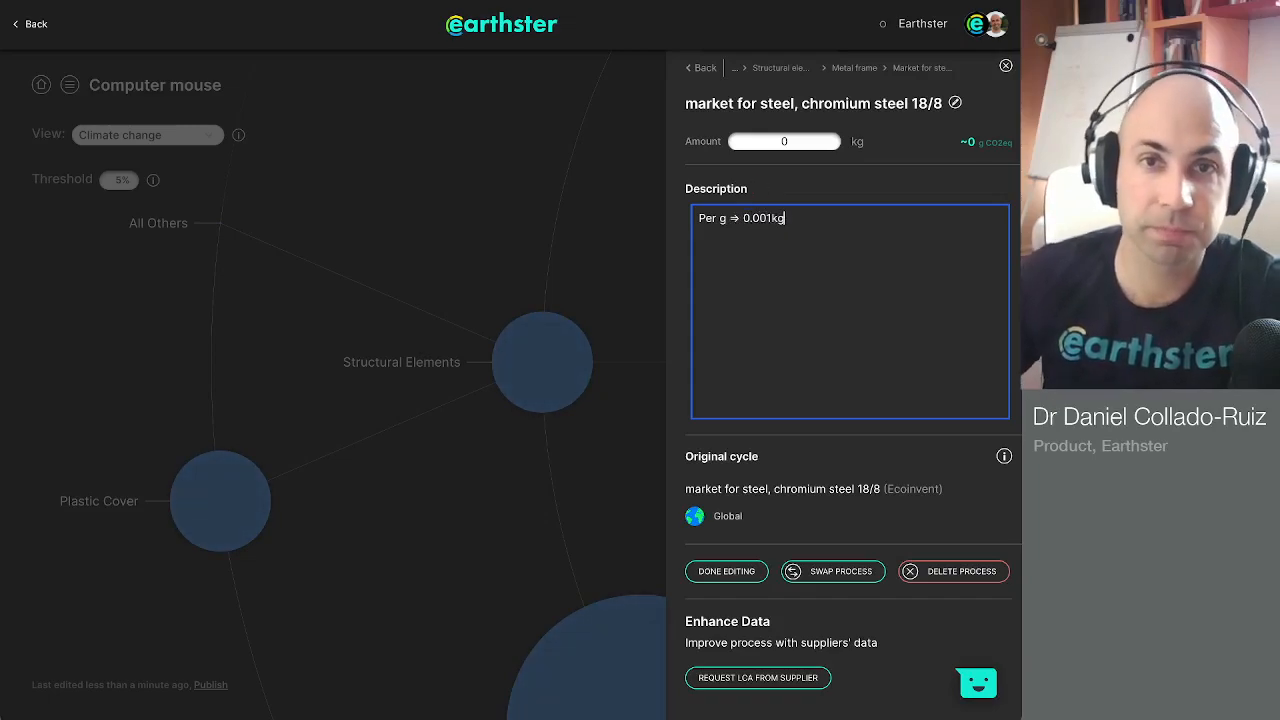
left_click(789, 141)
type(".001")
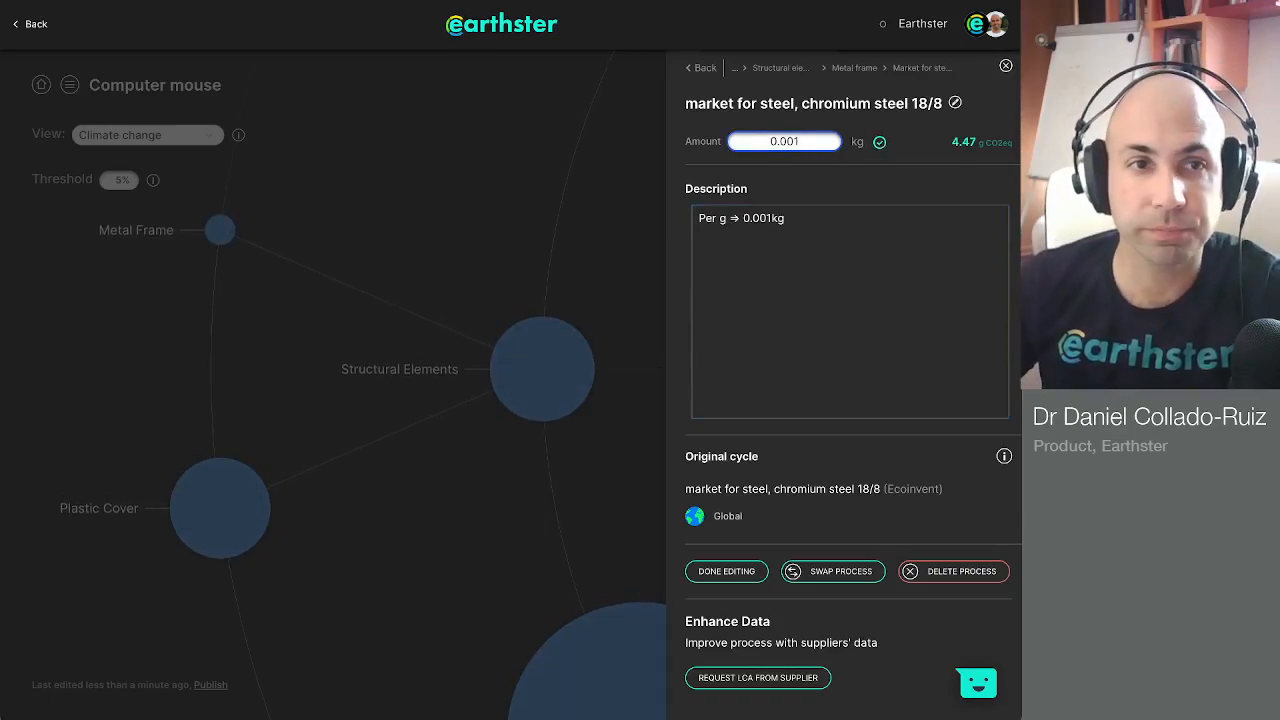
left_click(854, 68)
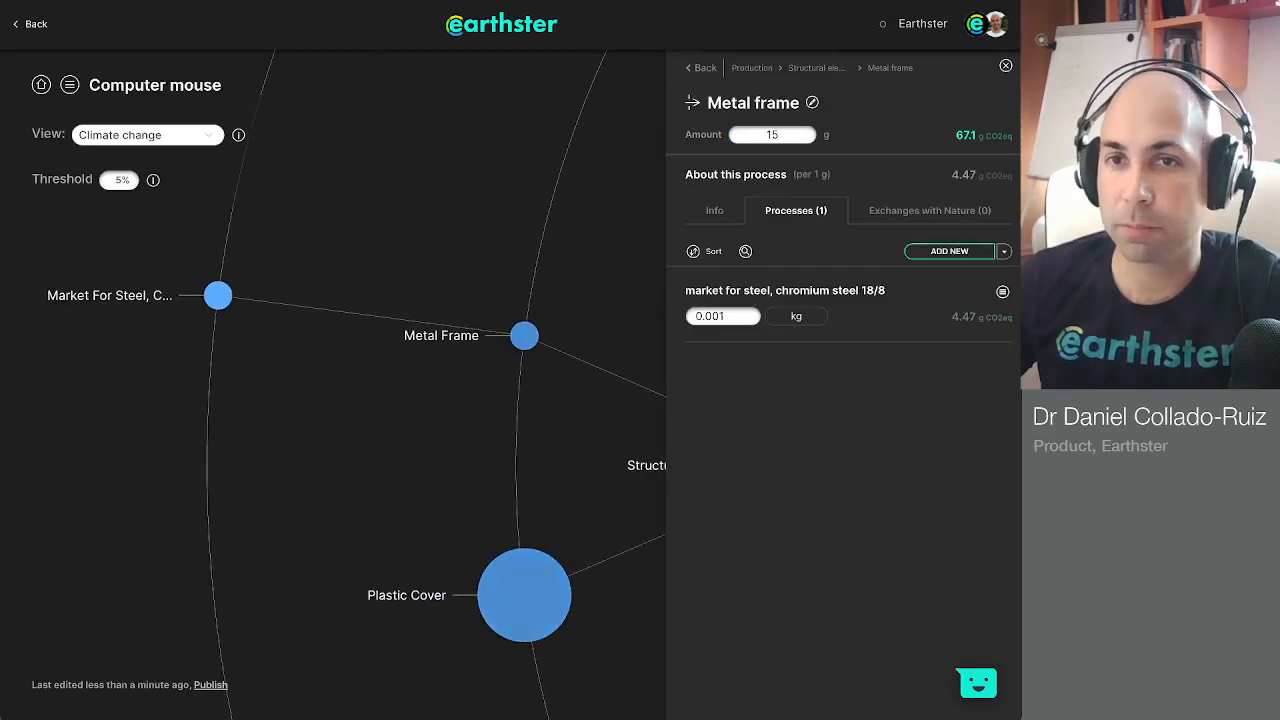
Search the available processes for "steel milling" and add the global "market for steel removed by milling, average" to Metal frame.
left_click(949, 251)
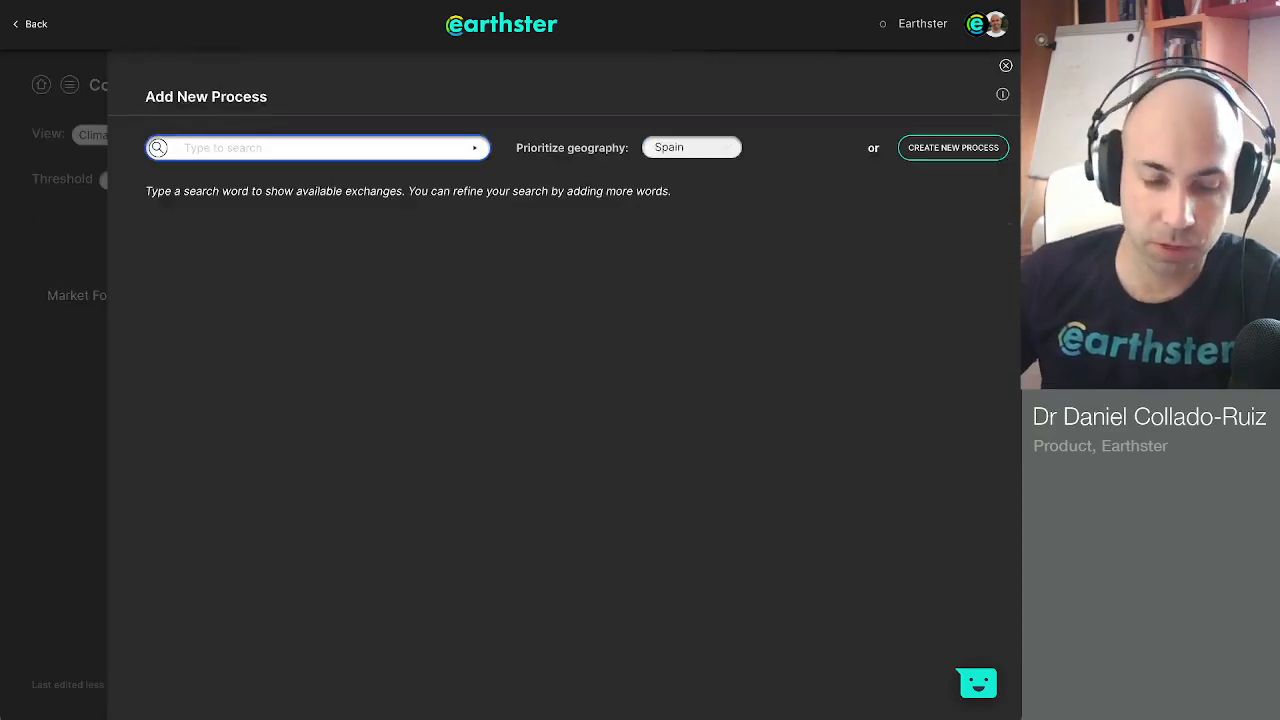
type("steel milling")
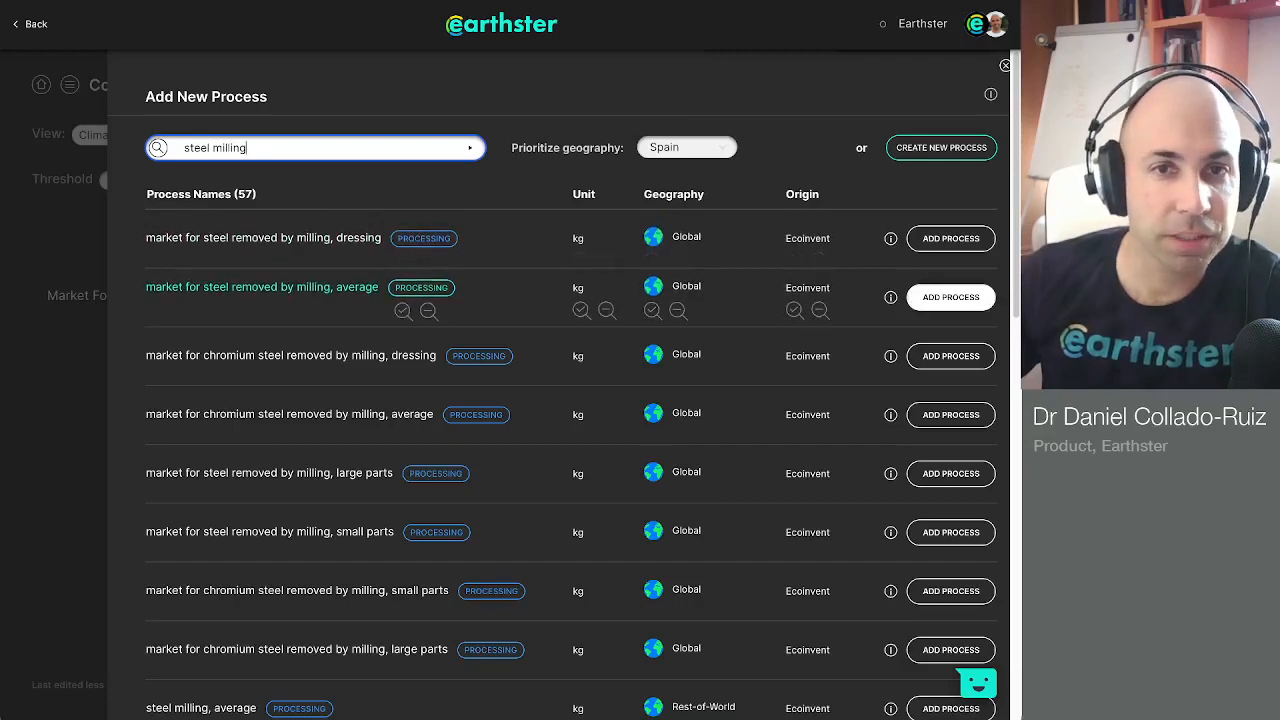
left_click(950, 297)
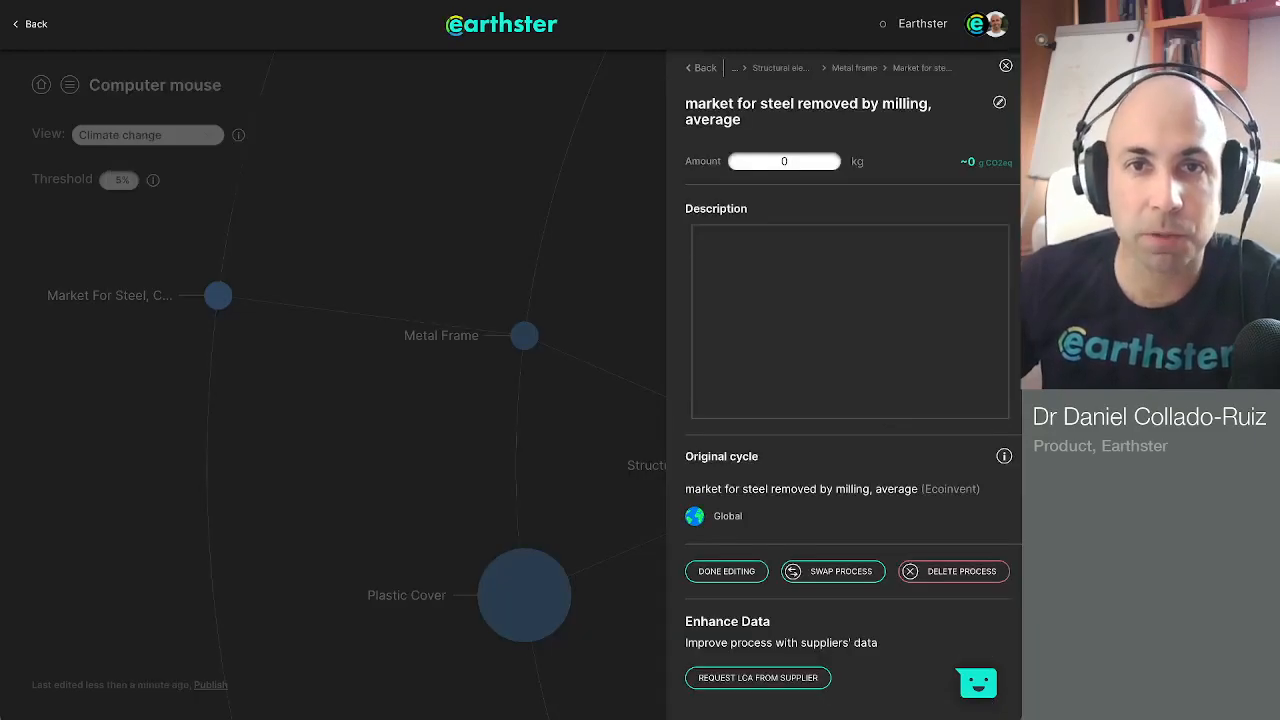
Enter "0.1g removed per 1g => 0.0001" as the steel milling process's description.
left_click(850, 320)
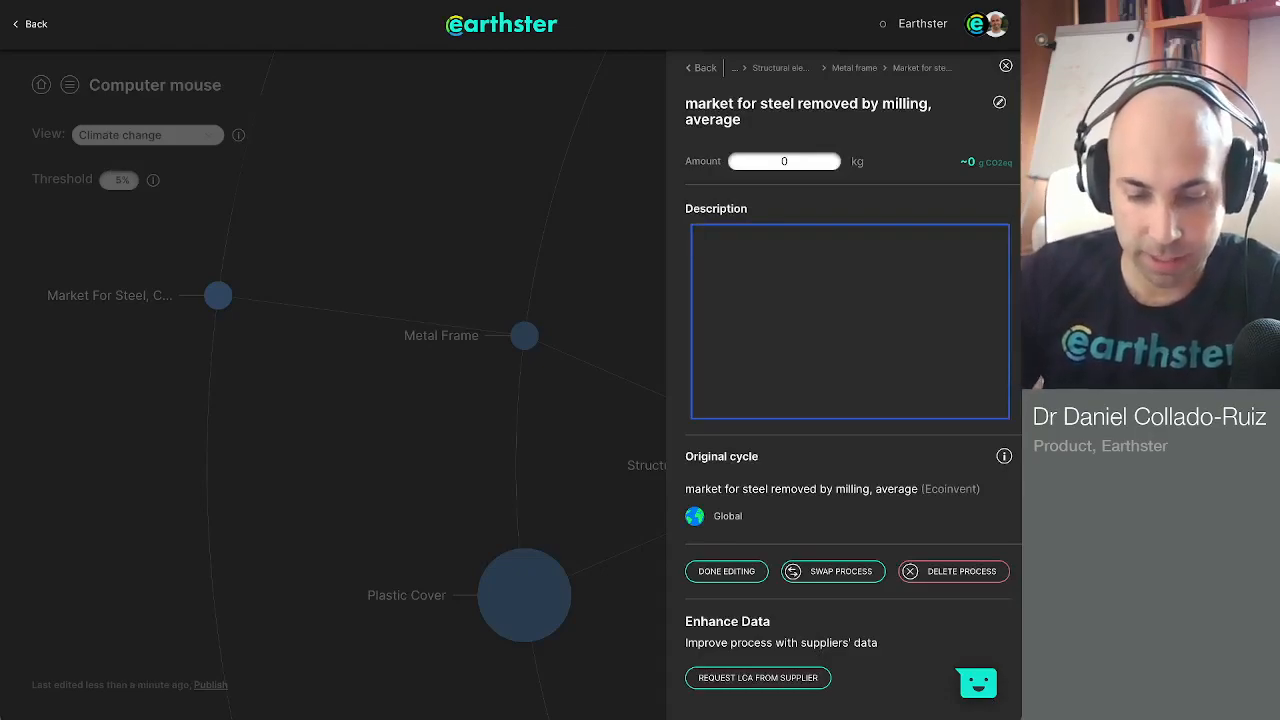
type("I")
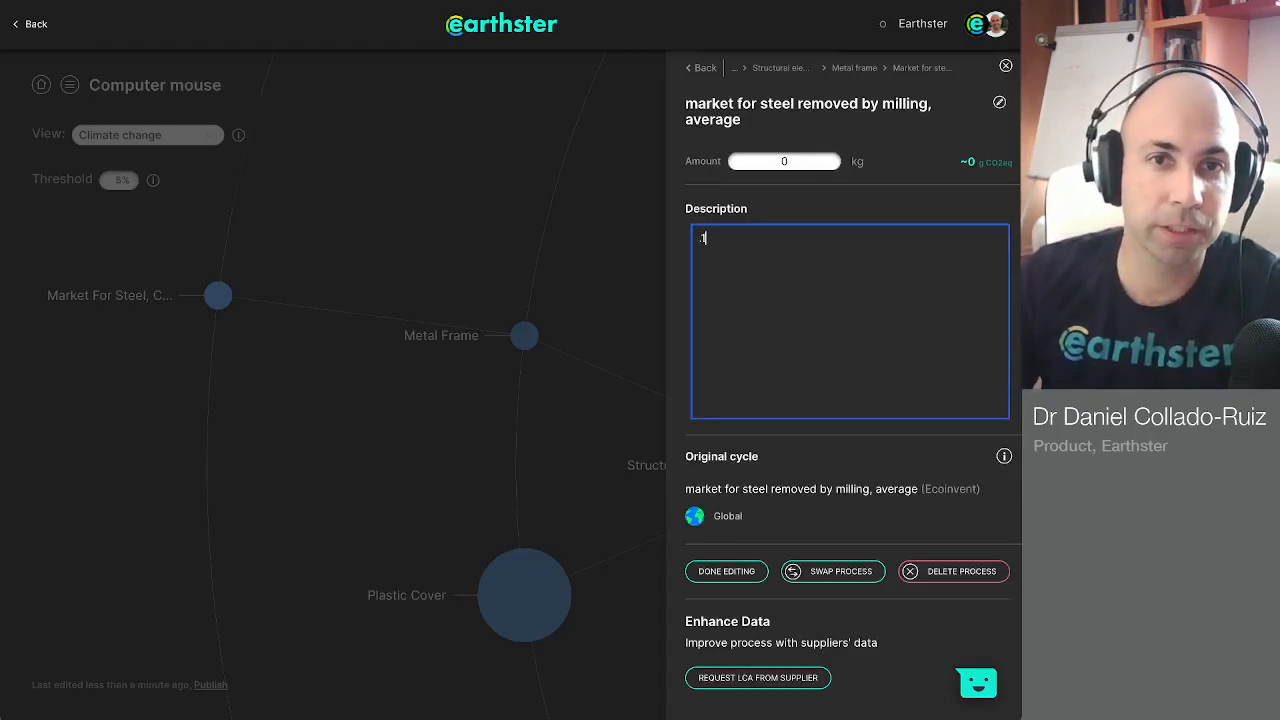
key("BackSpace")
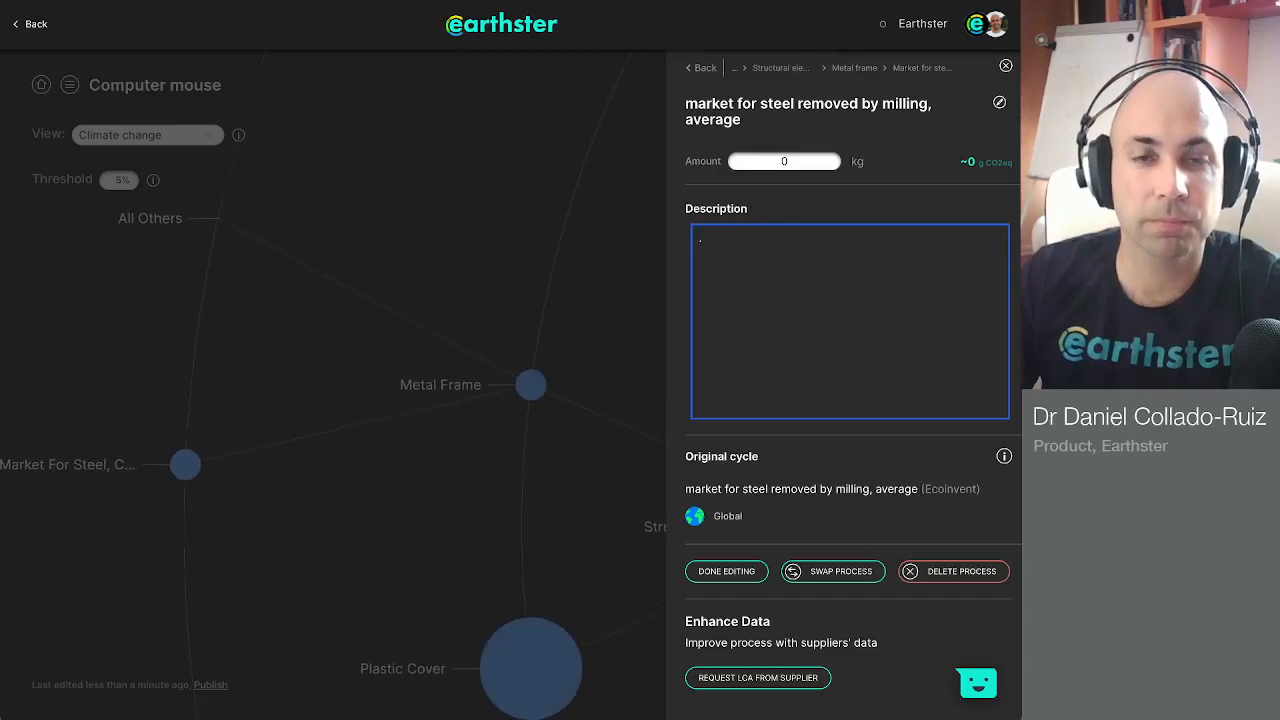
type("0.1")
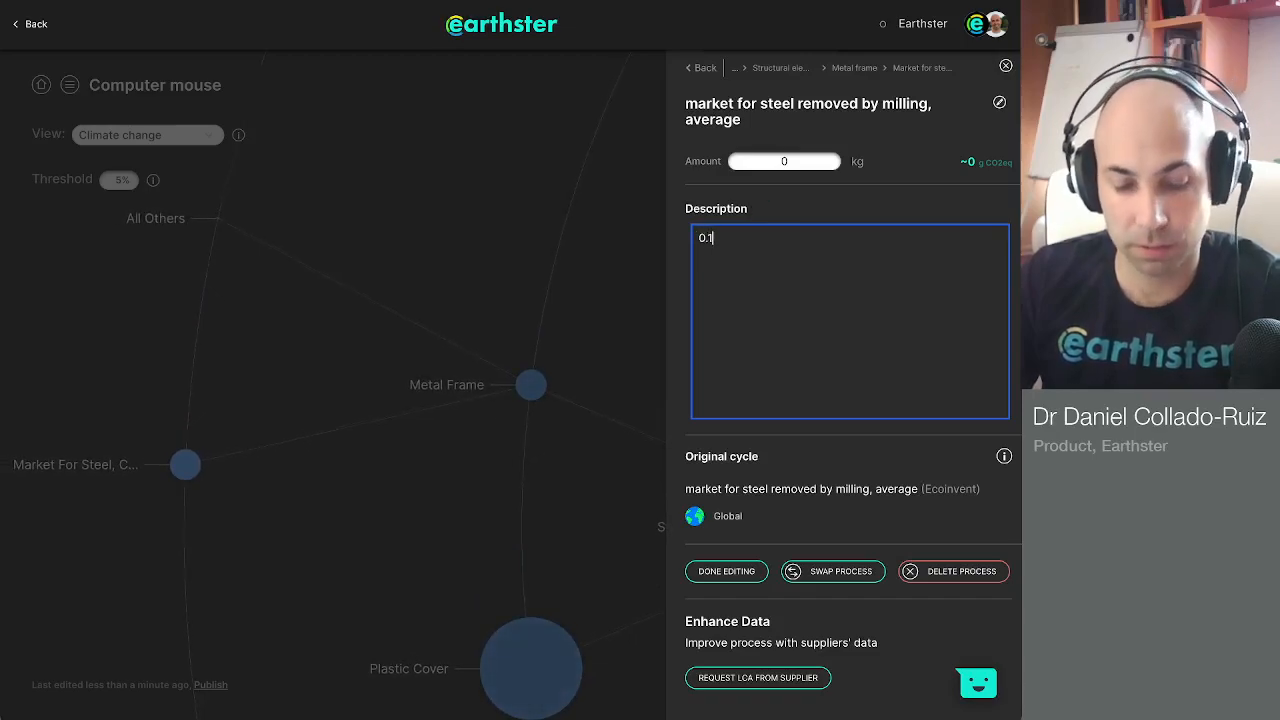
type("g remove")
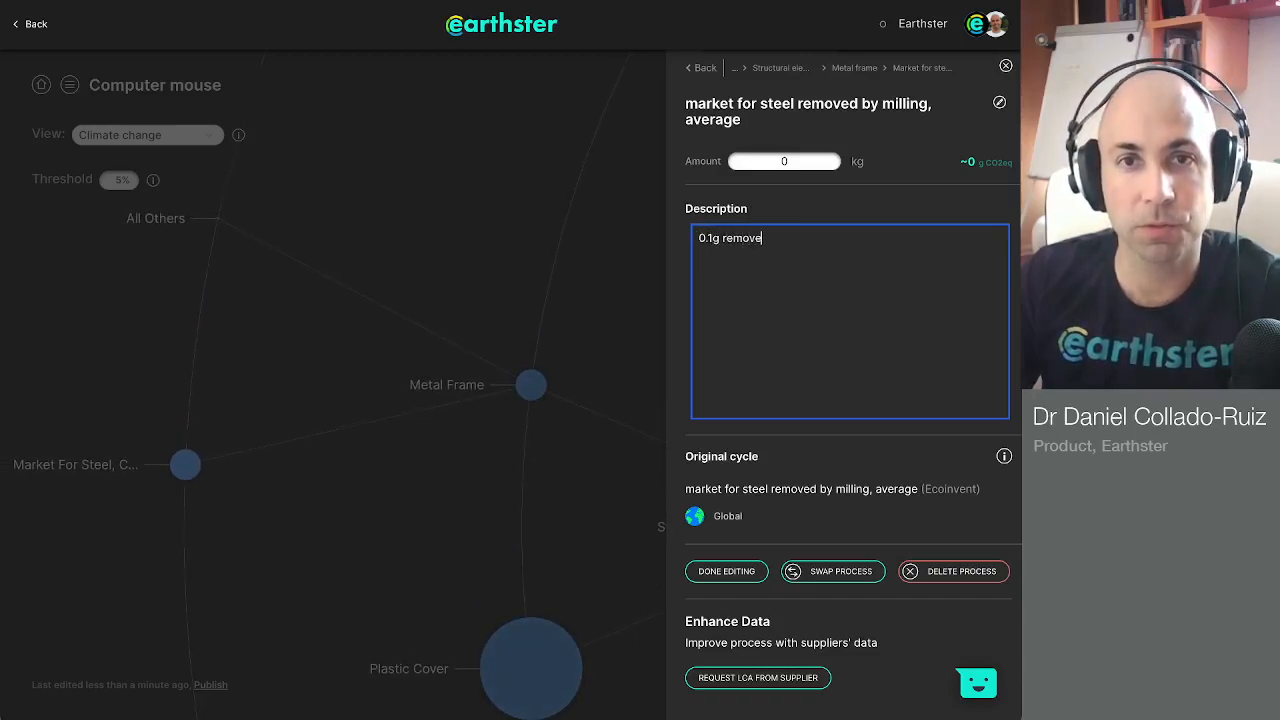
type("d per 1g")
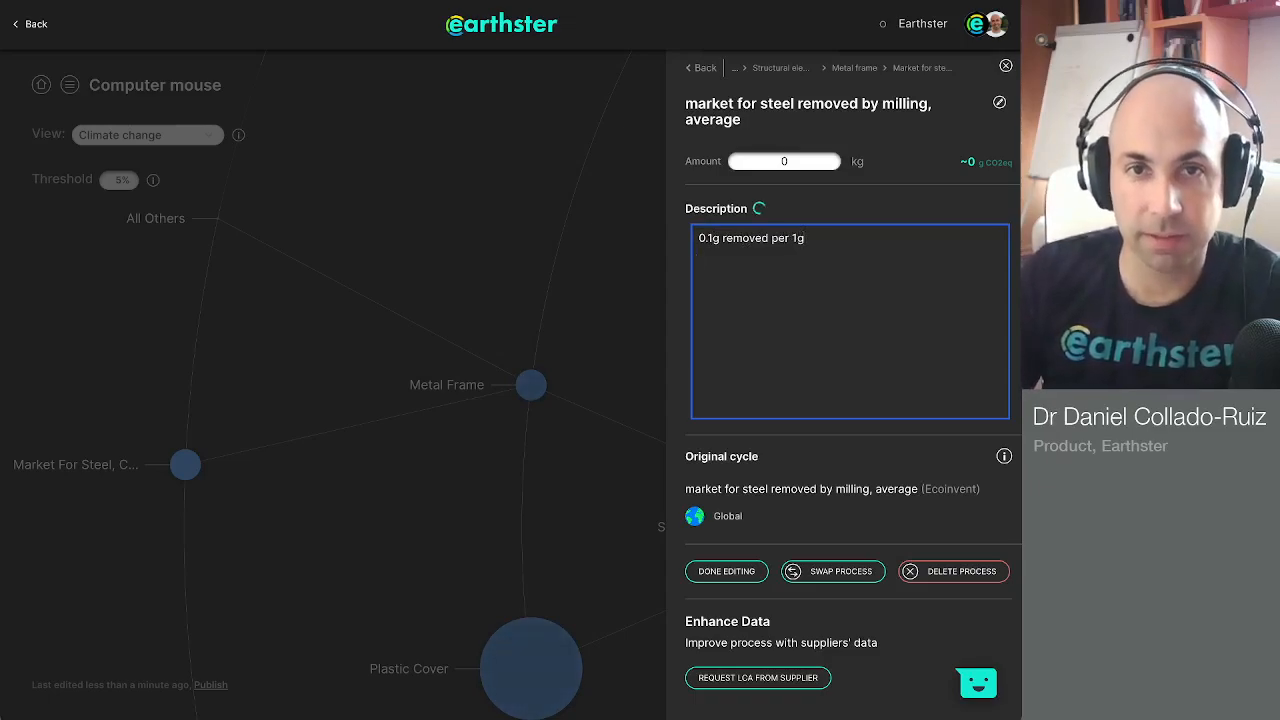
key("BackSpace")
type("=> 0")
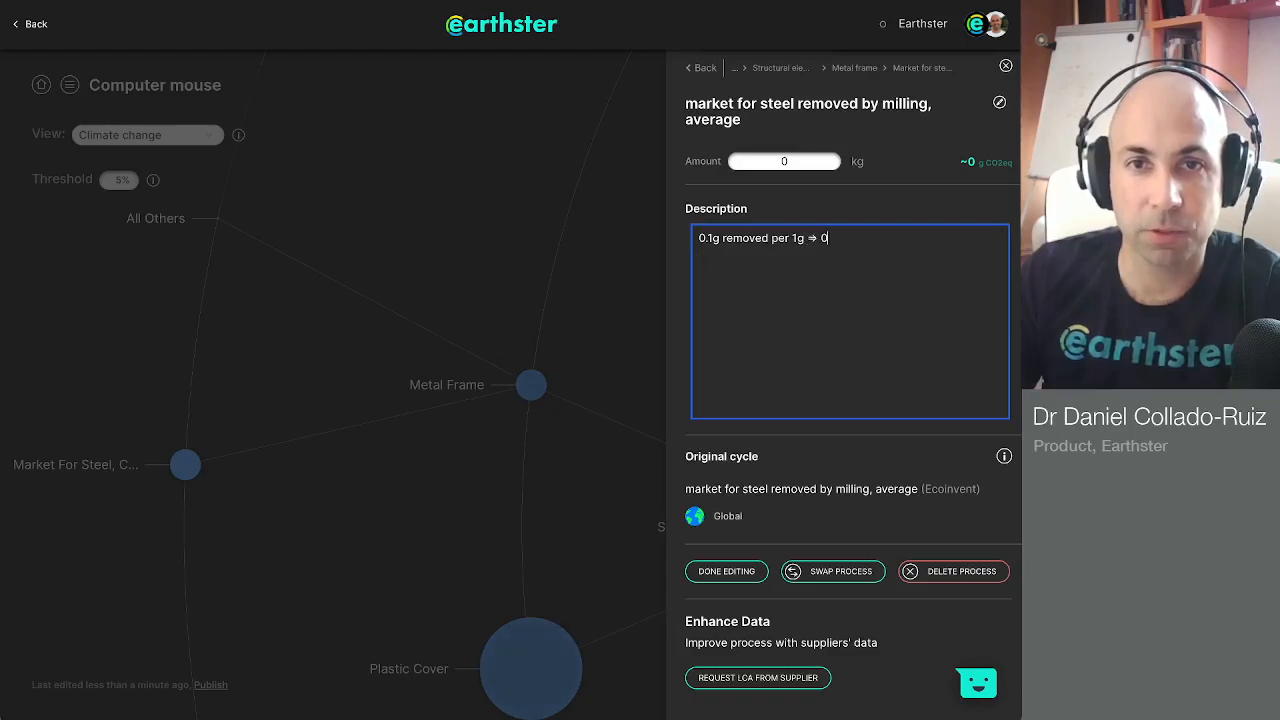
type(".0001")
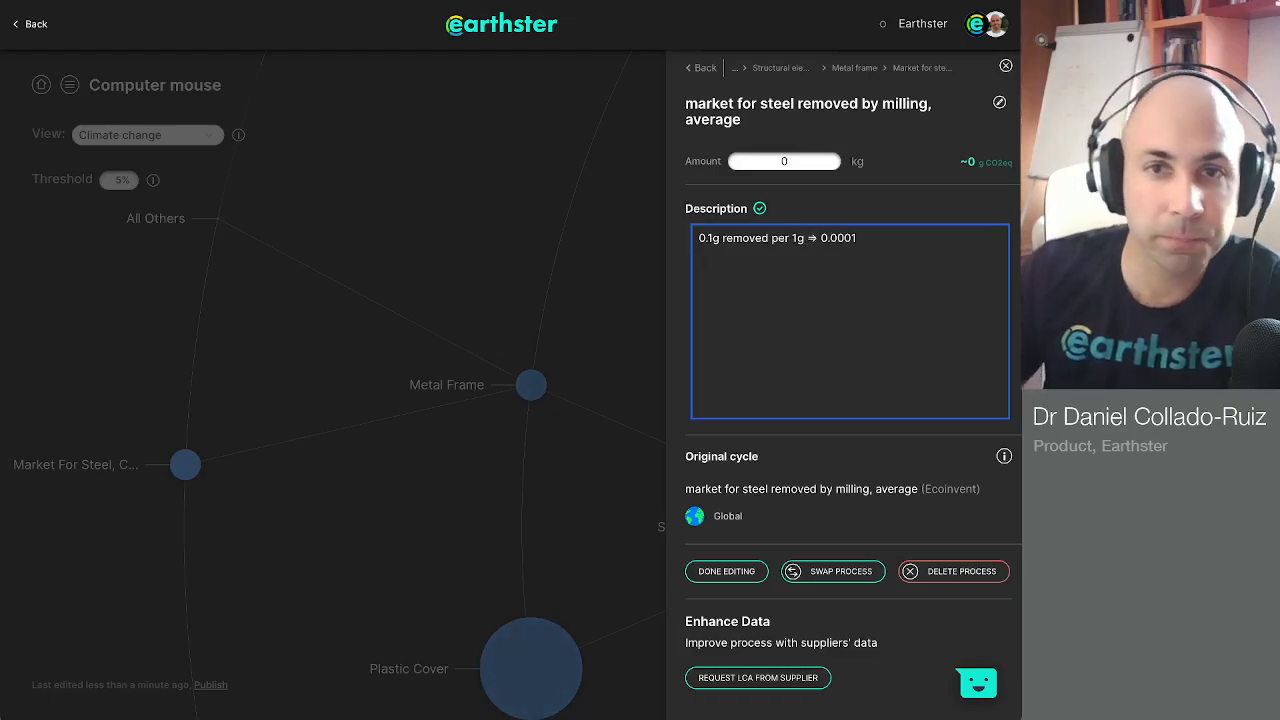
Set the steel milling process's amount to 0.0001 kg and return to Metal frame.
left_click(789, 161)
type(".0001")
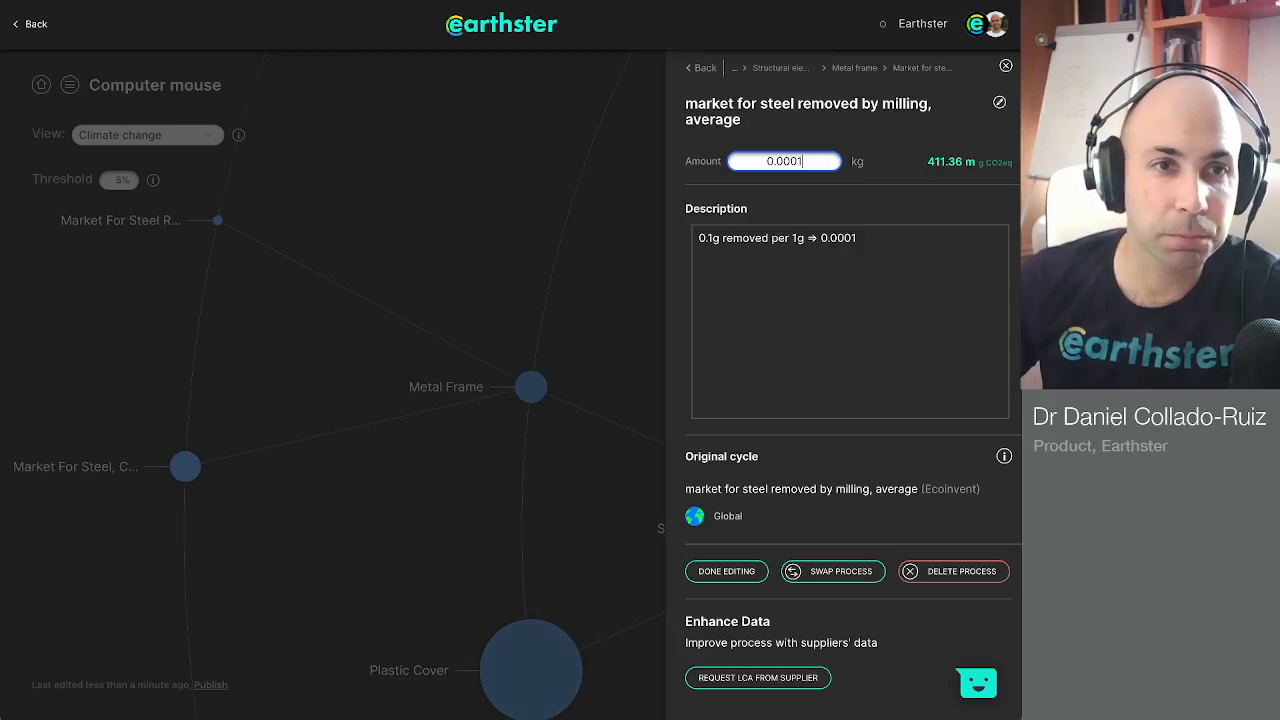
key("Return")
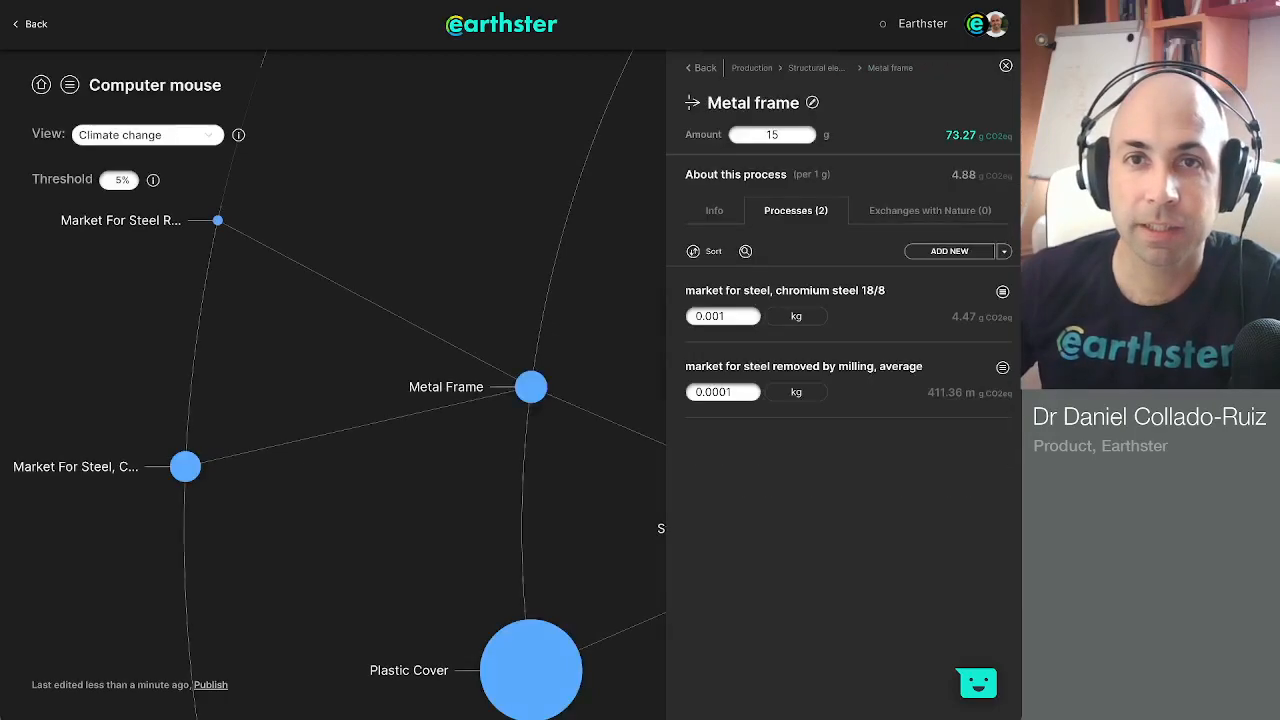
Open Primary packaging under Production, search the available processes for "boxboard" and add the European "folding boxboard production".
left_click(816, 67)
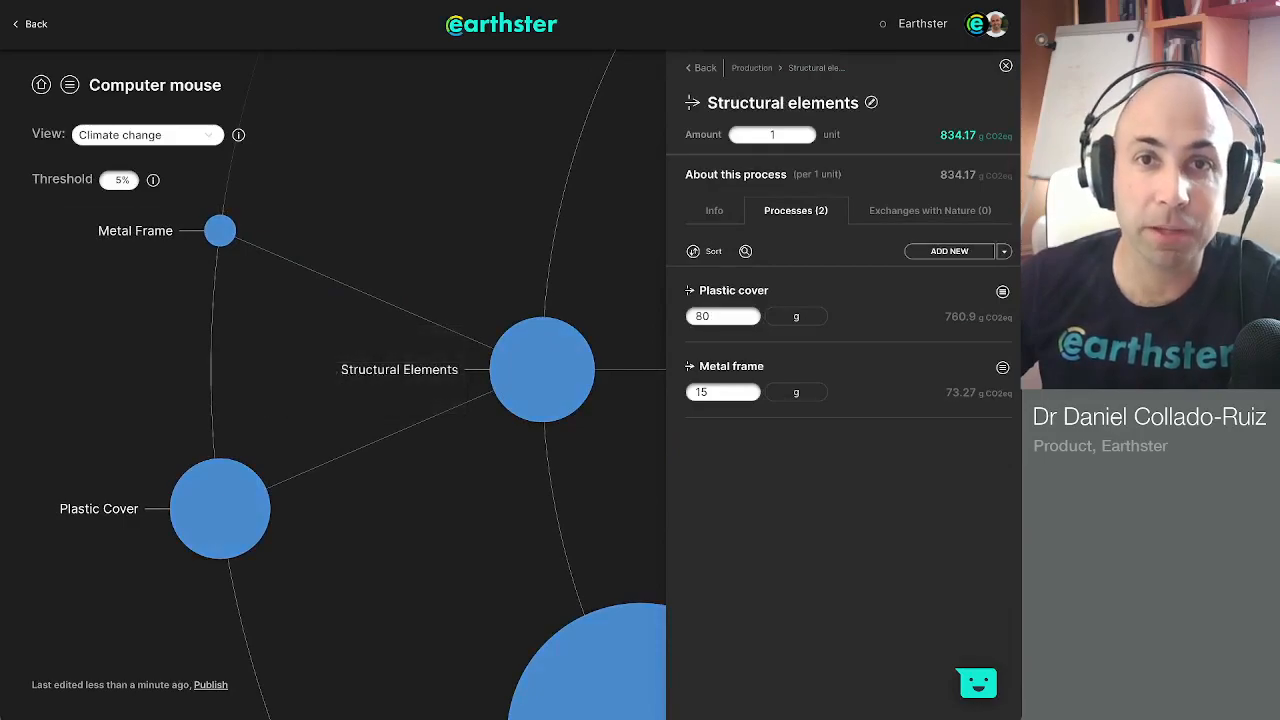
left_click(751, 67)
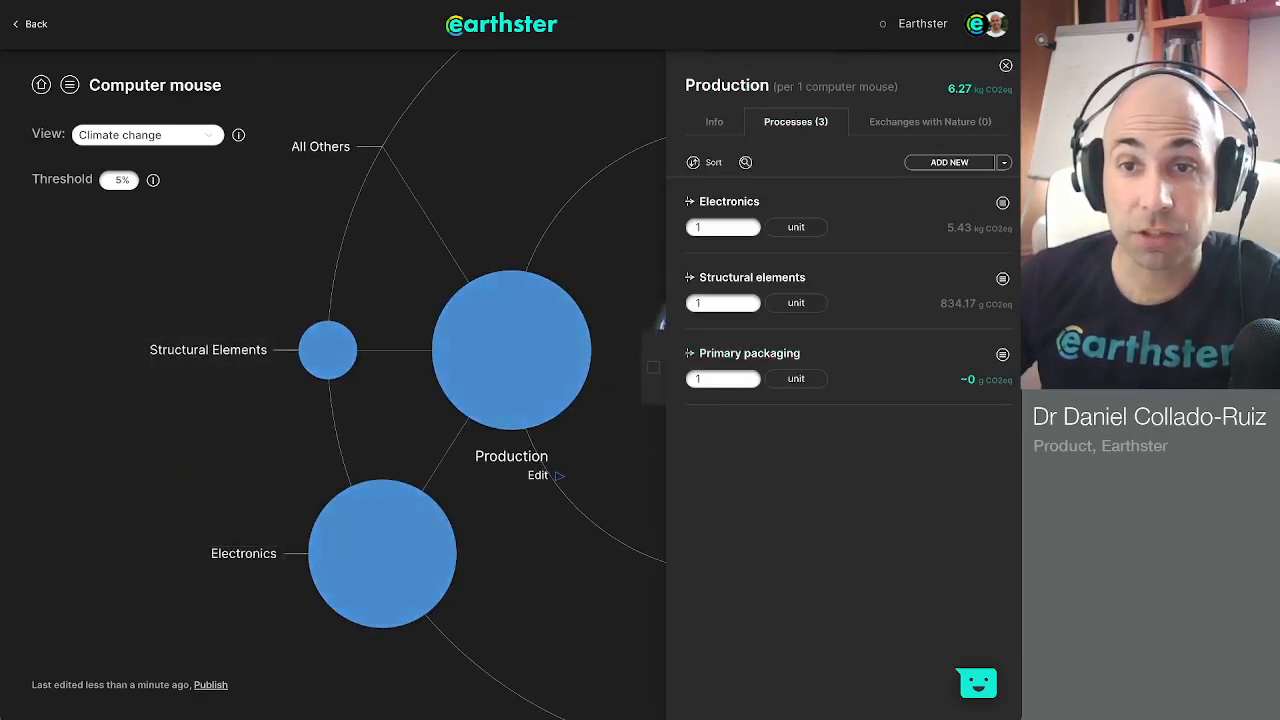
left_click(749, 353)
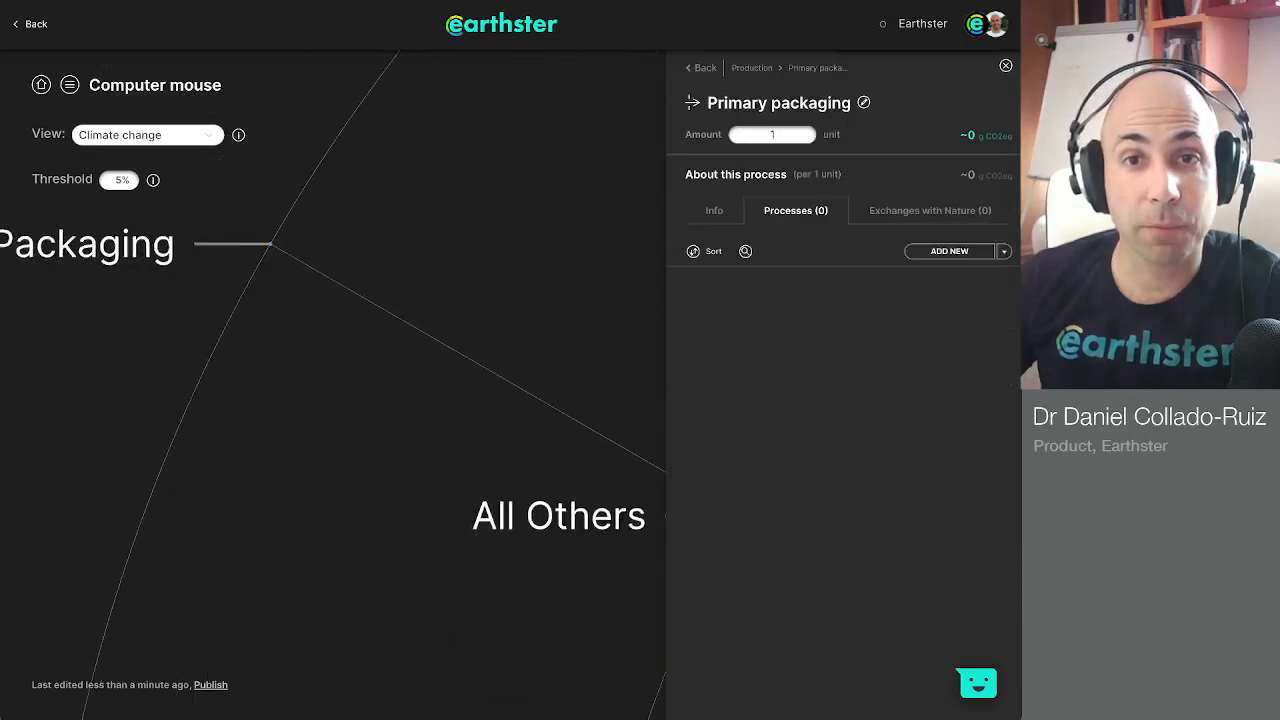
left_click(949, 251)
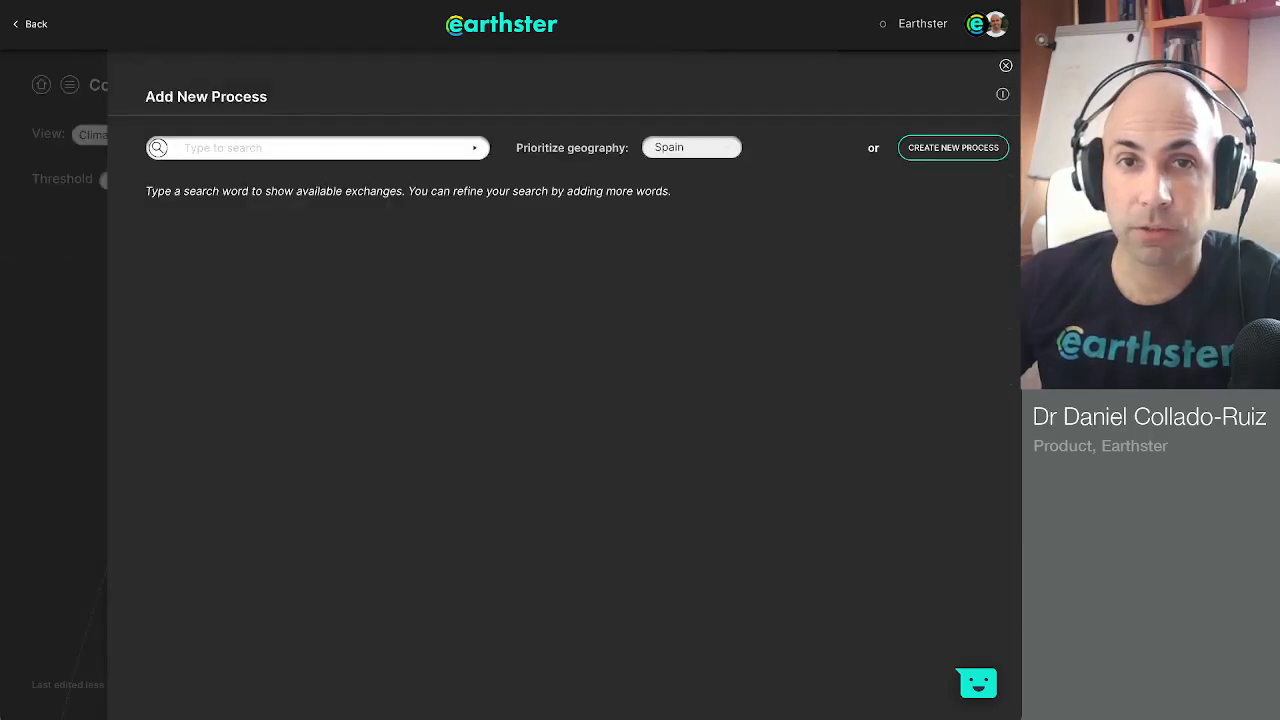
type("boxboard")
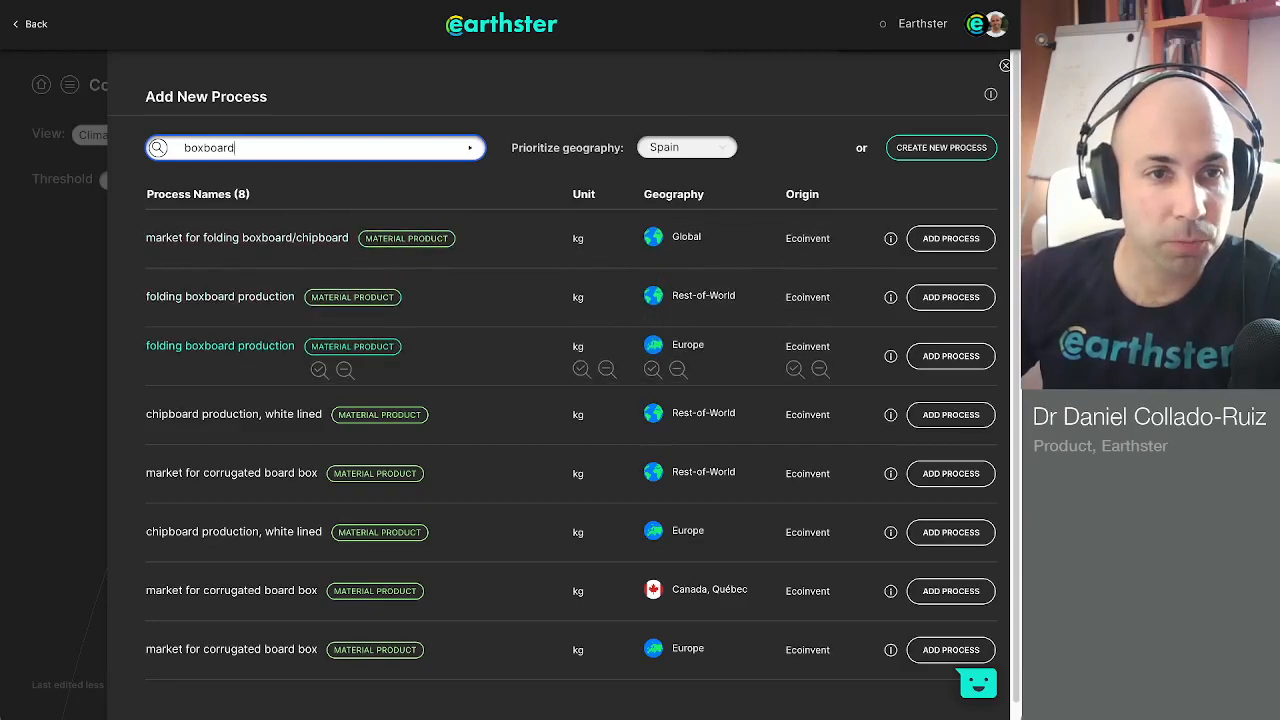
left_click(951, 356)
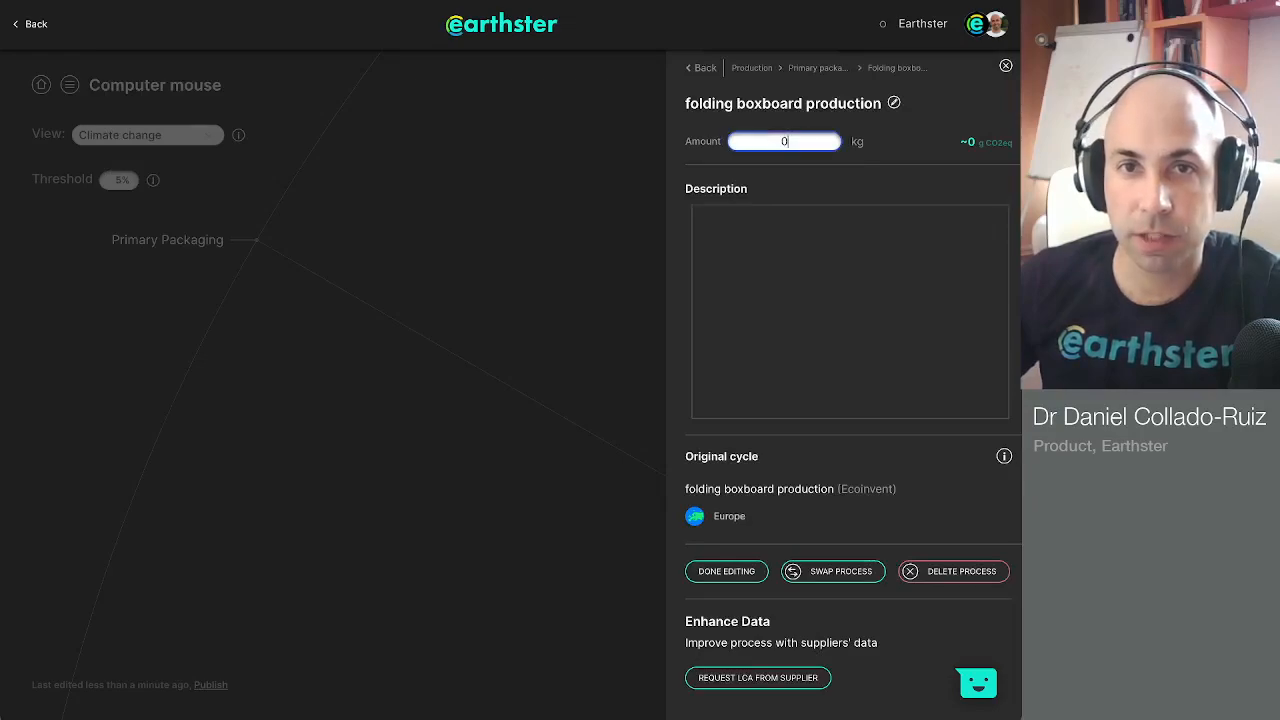
Set the folding boxboard process's amount to 0.1 kg and enter "100g => 0.1 kg" as its description.
left_click(788, 141)
type(".1")
left_click(849, 280)
left_click(894, 102)
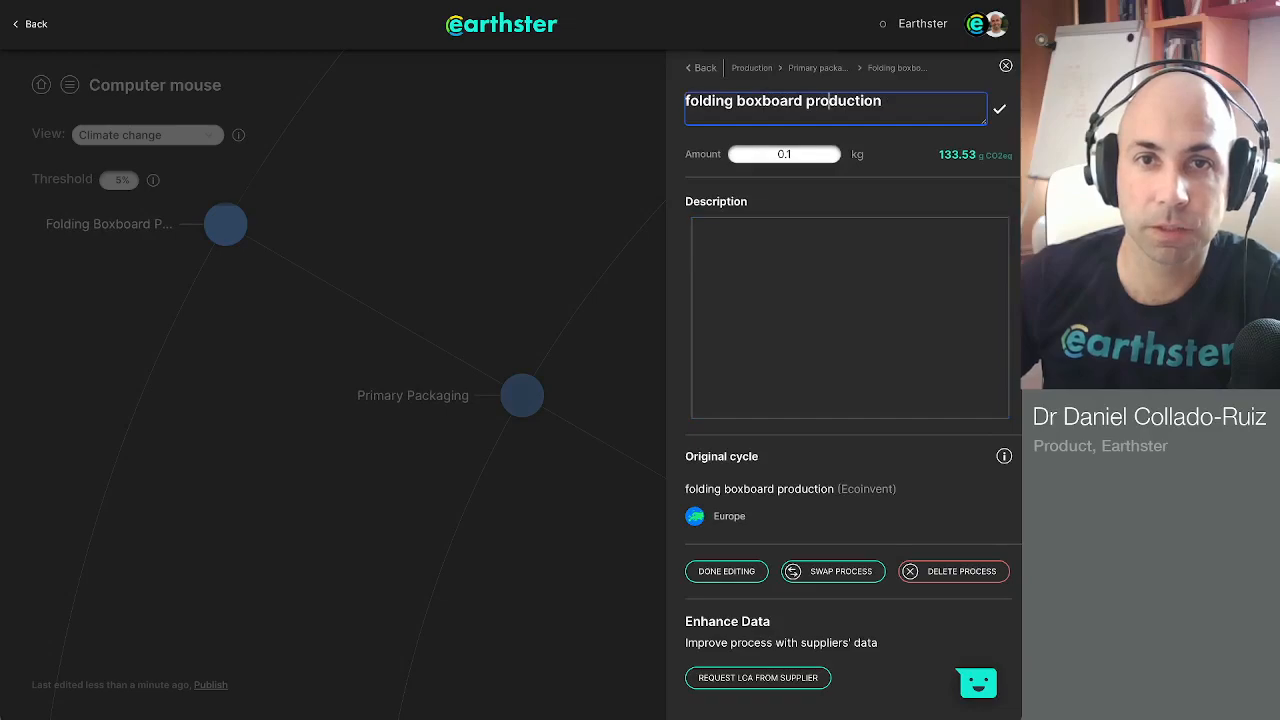
key("ctrl+a")
left_click(849, 300)
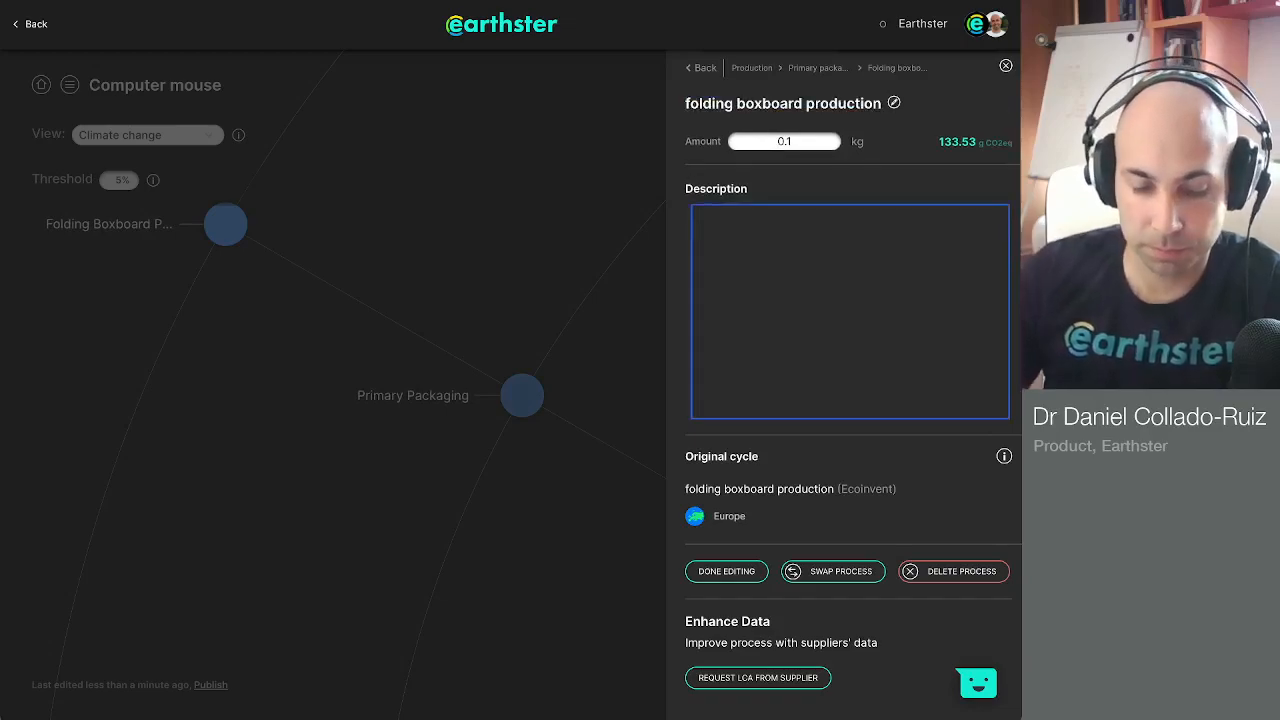
type("100g => 0")
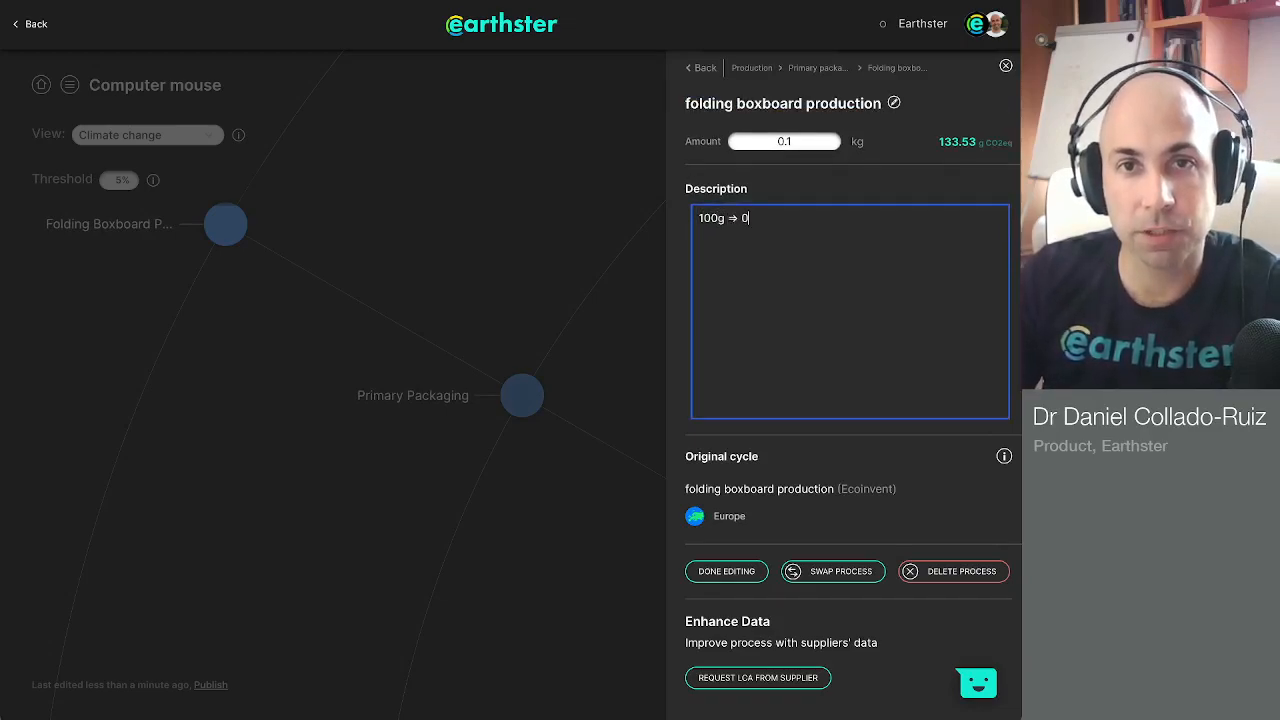
type(".1 kg")
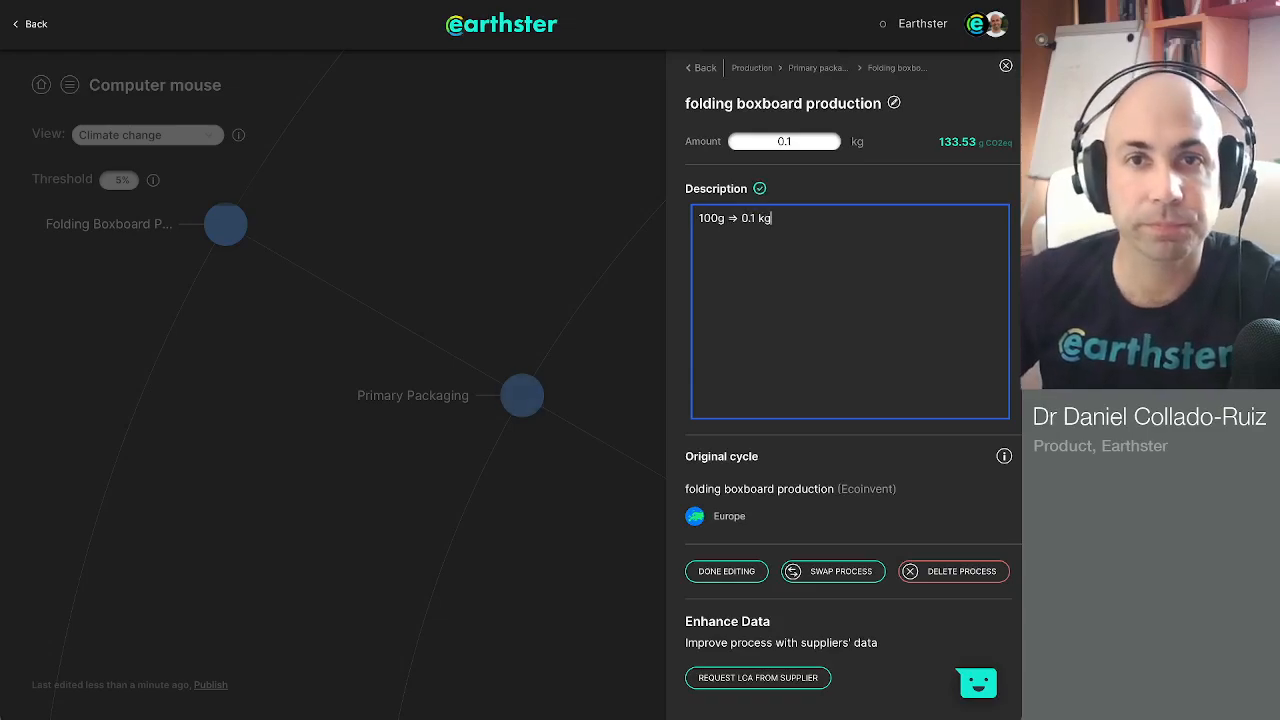
left_click(727, 571)
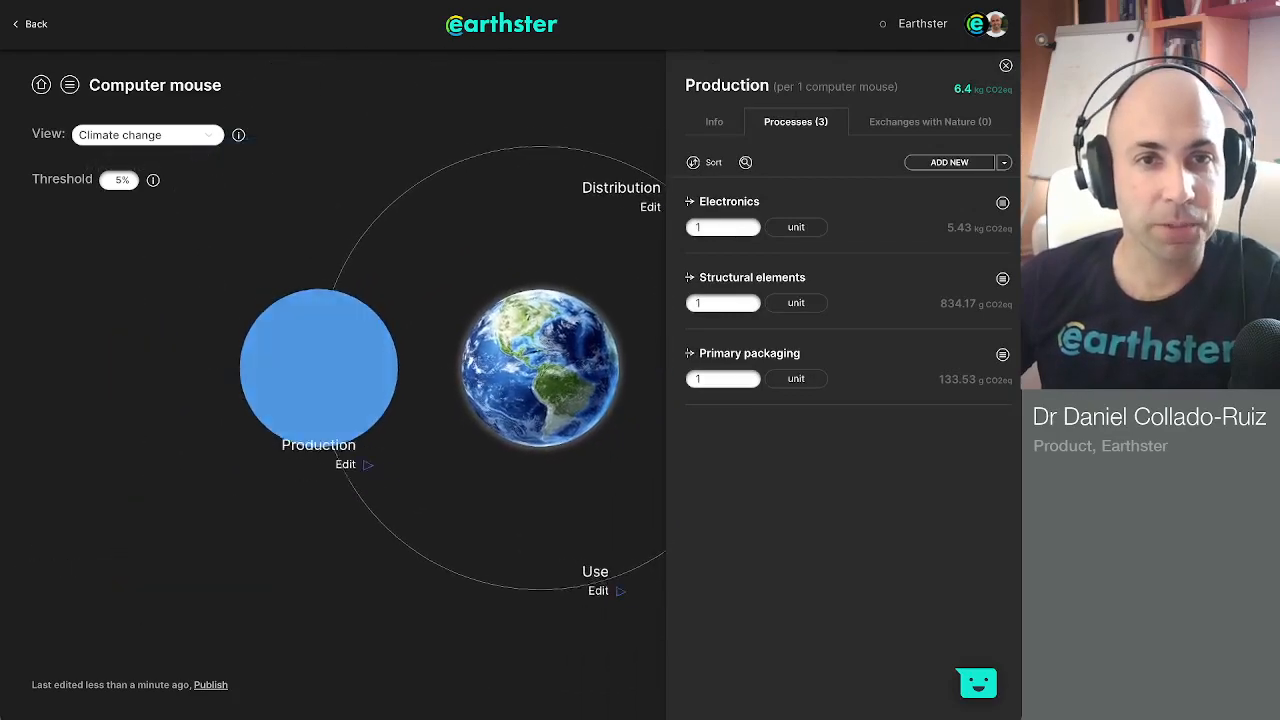
Open the Distribution stage for editing, search for "freight lorry EURO5" and add the European "transport, freight, lorry >32 metric ton, EURO5".
left_click(1005, 65)
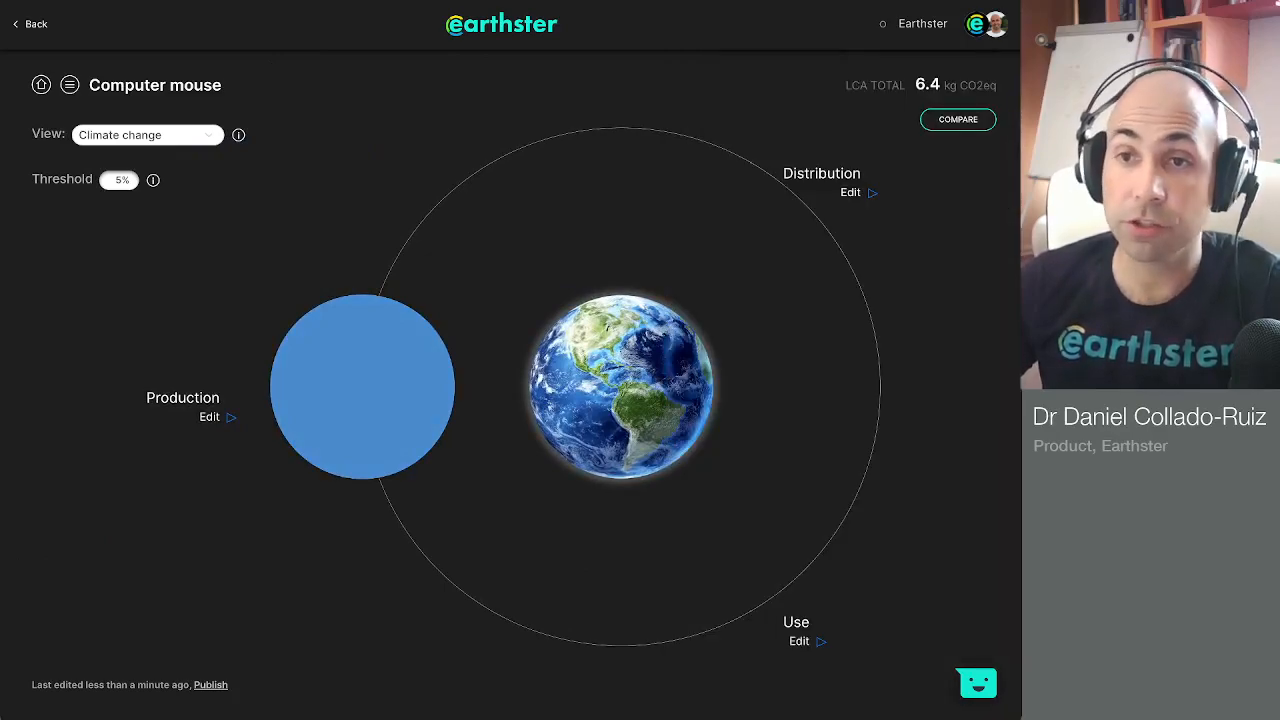
left_click(851, 192)
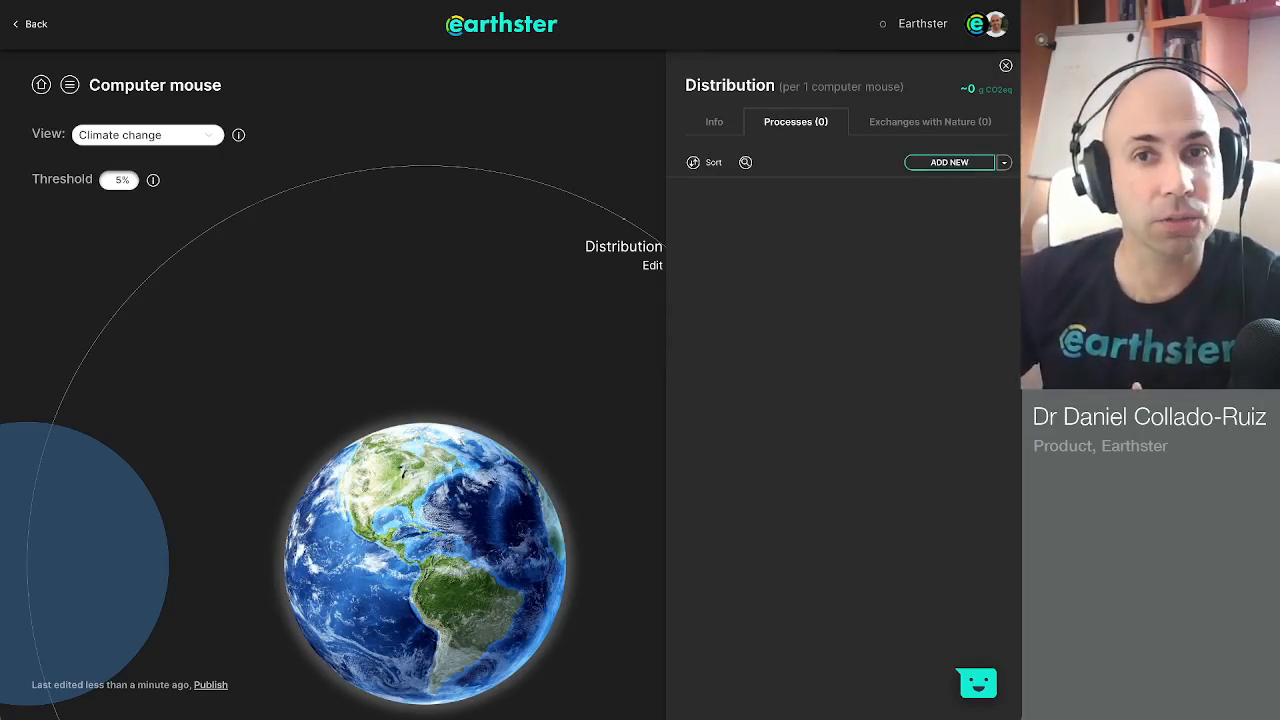
left_click(949, 162)
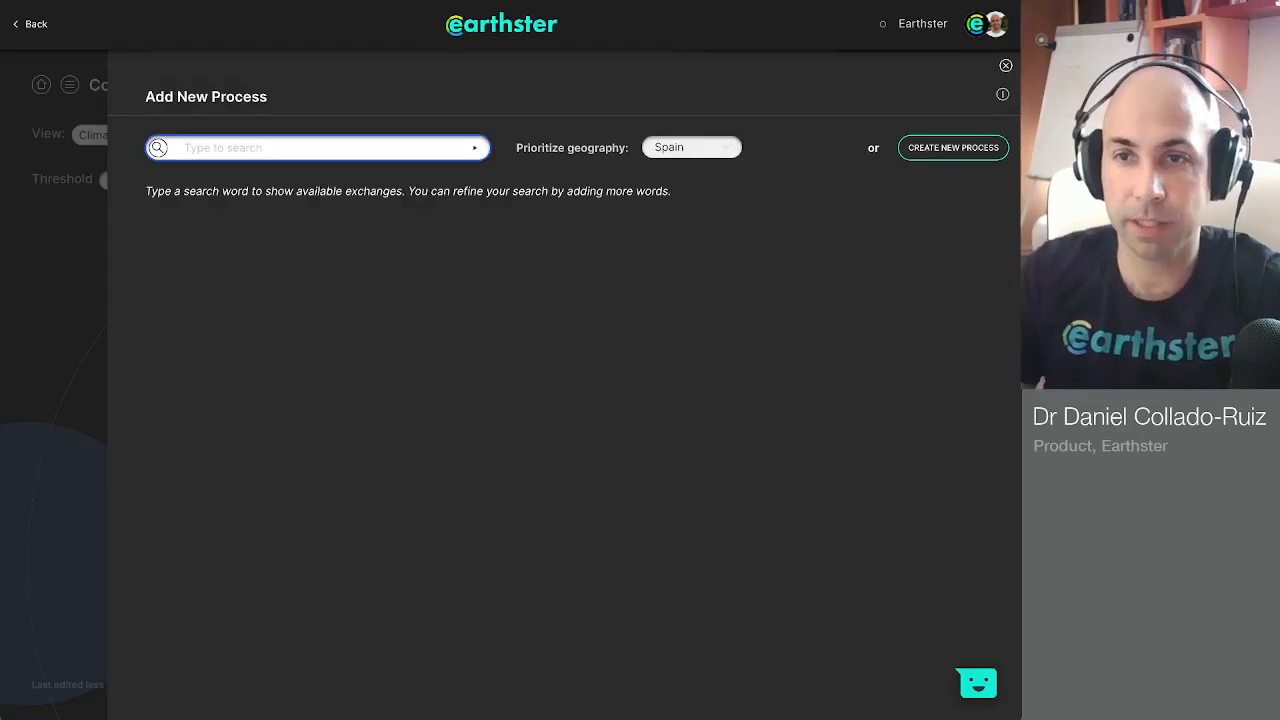
type("freight lo")
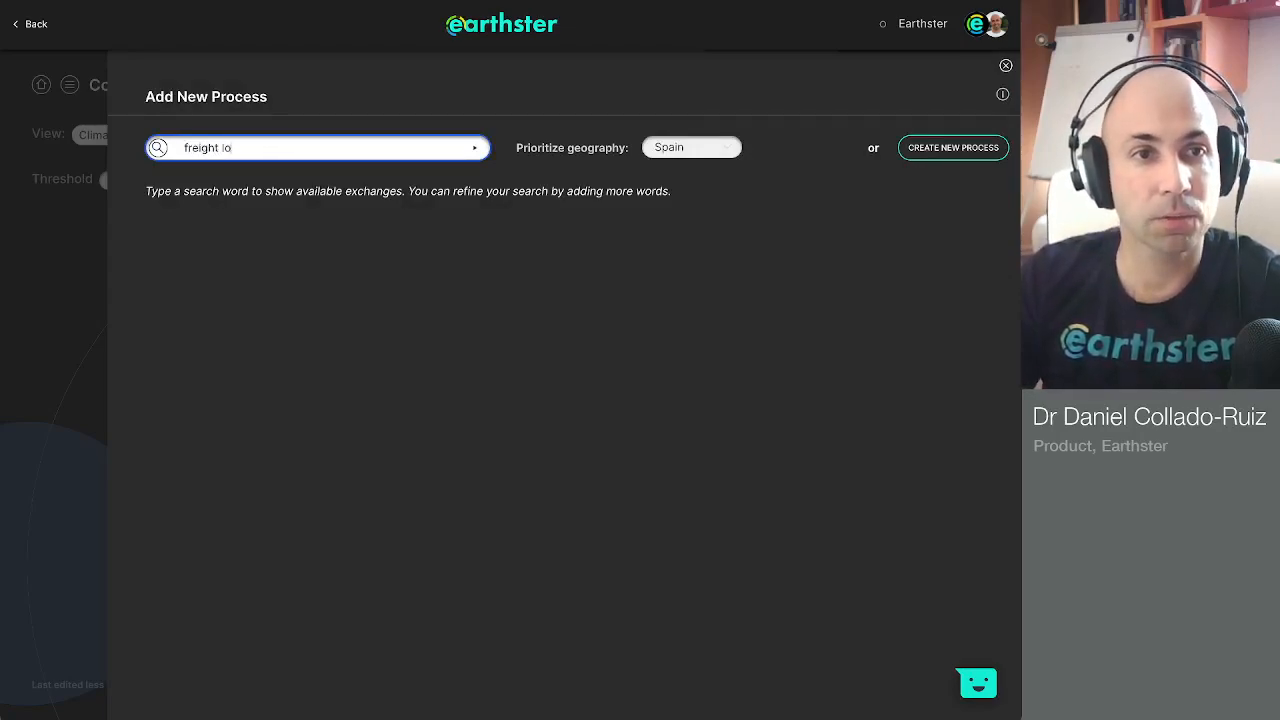
type("rry")
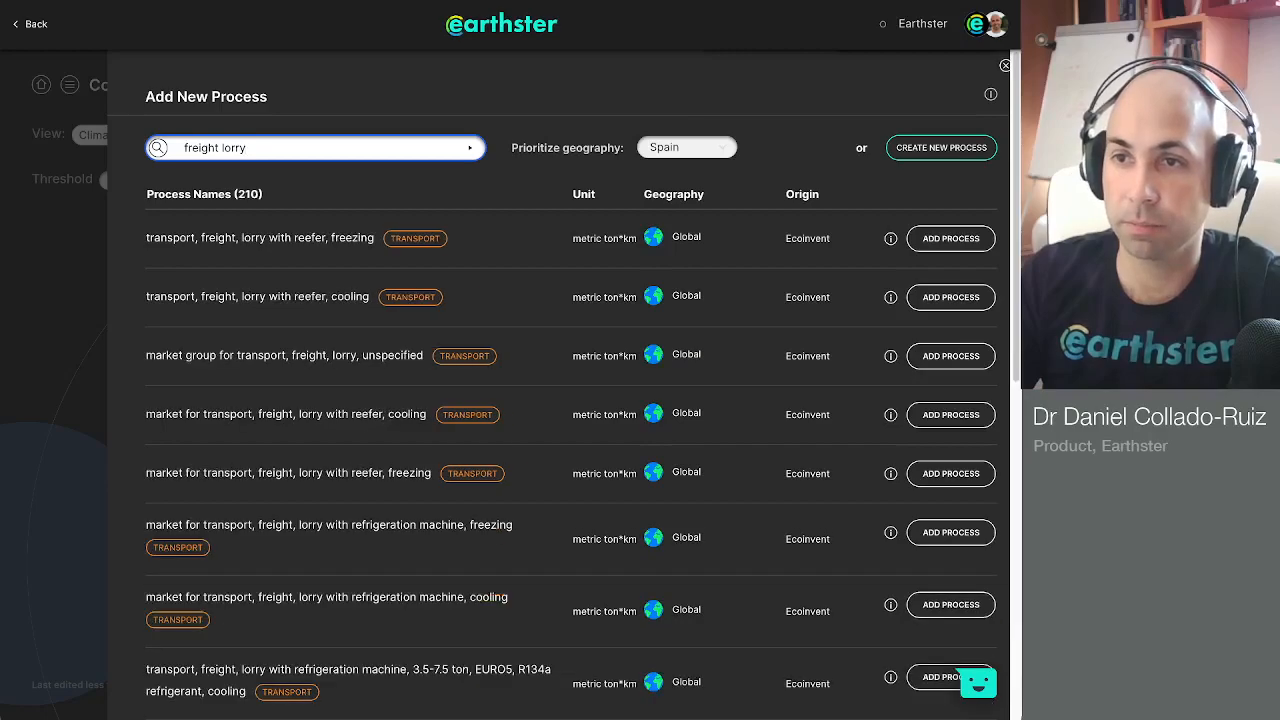
type(" EURO5")
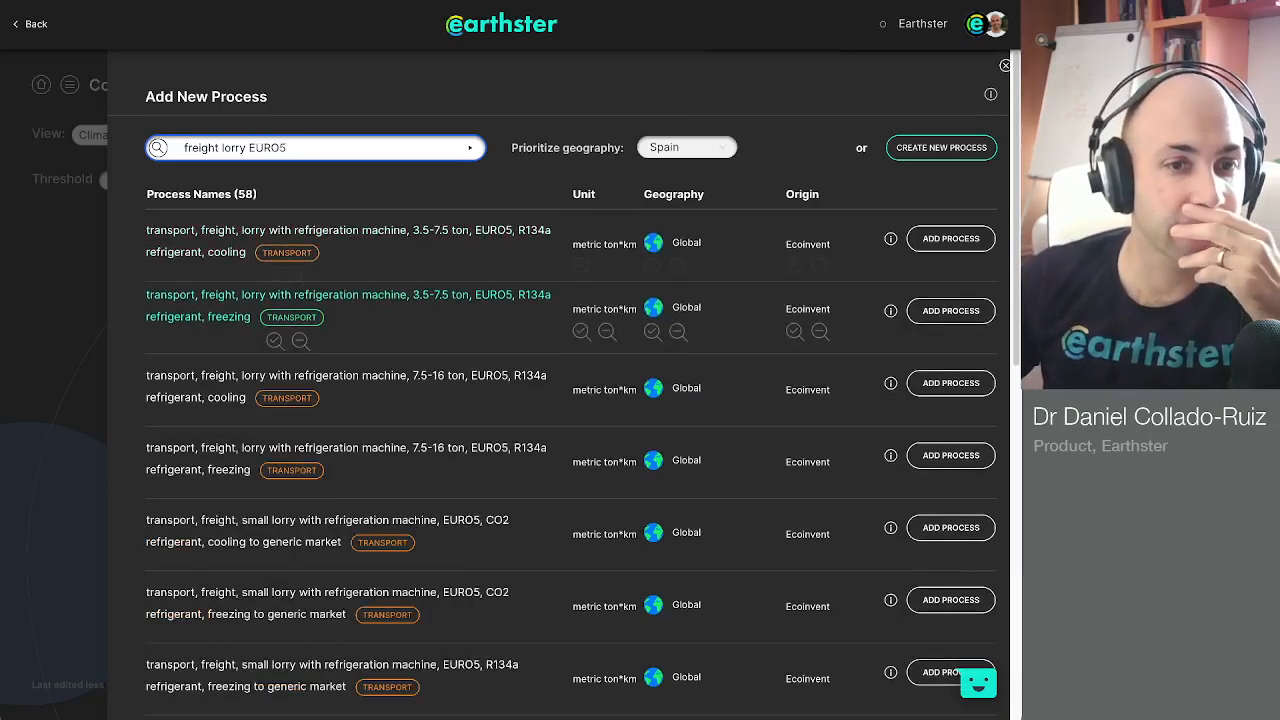
scroll(360, 500, "down", 10)
scroll(420, 490, "down", 10)
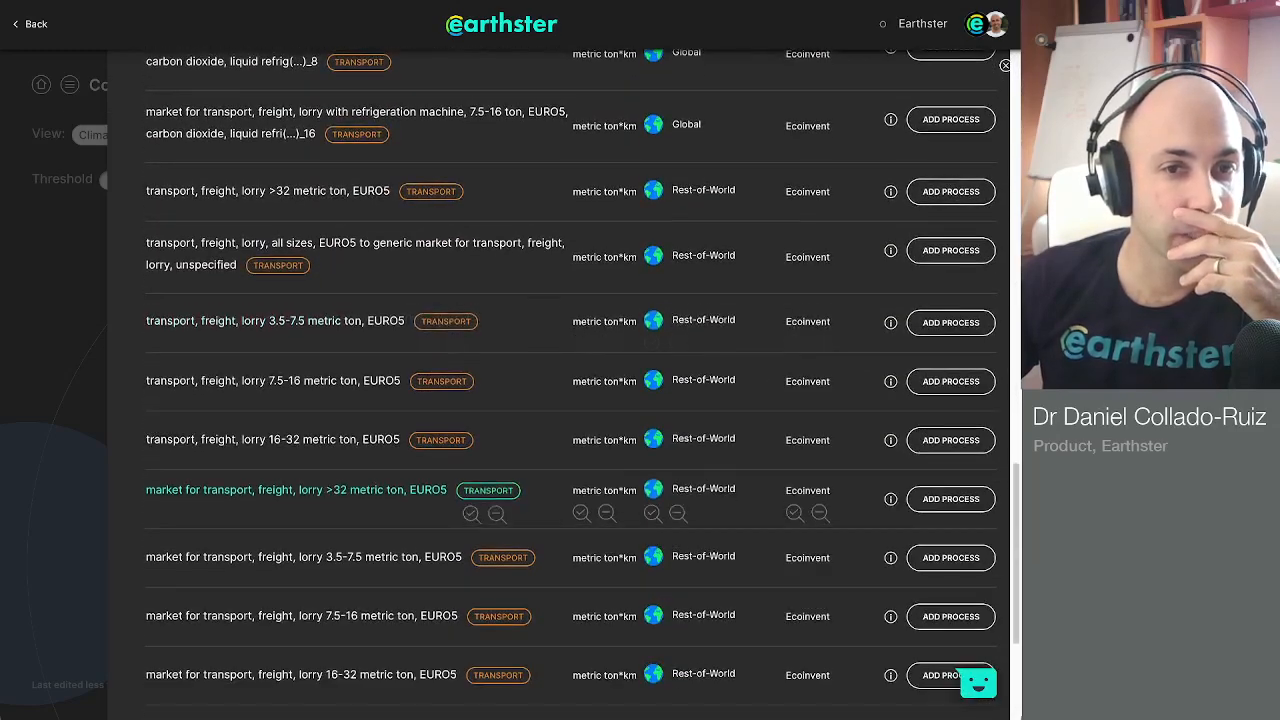
scroll(420, 540, "down", 5)
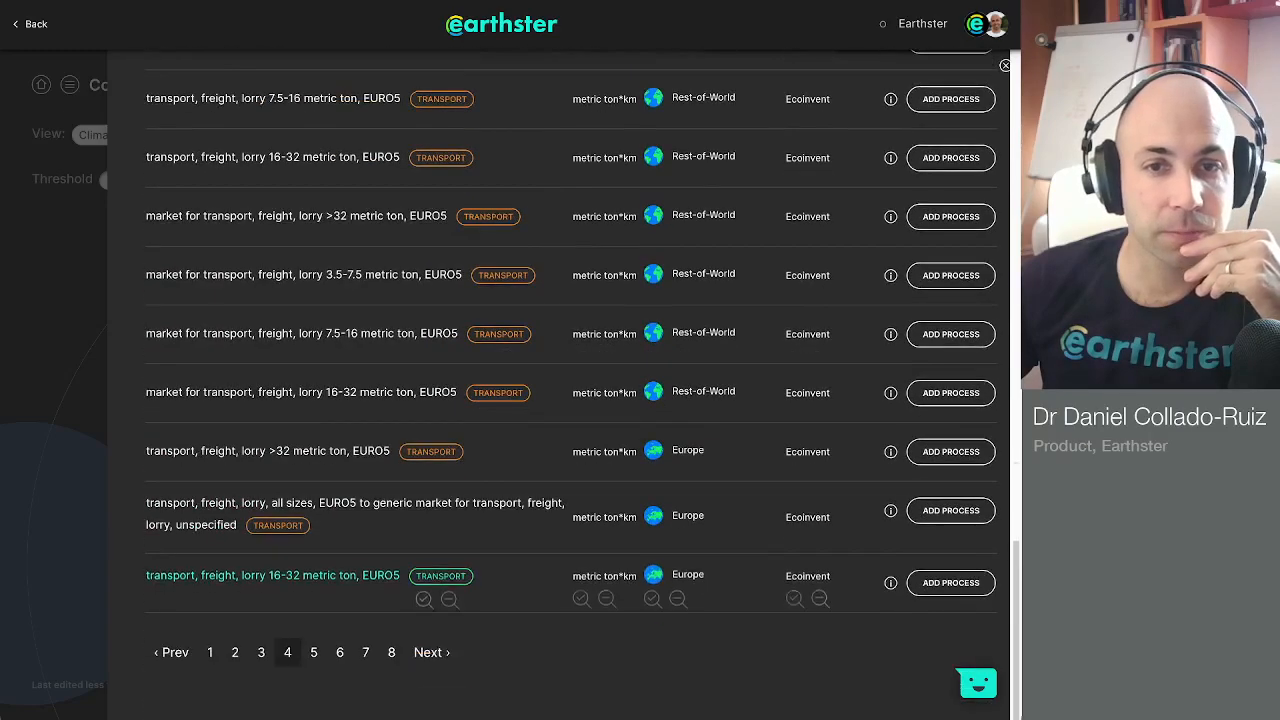
scroll(420, 560, "down", 5)
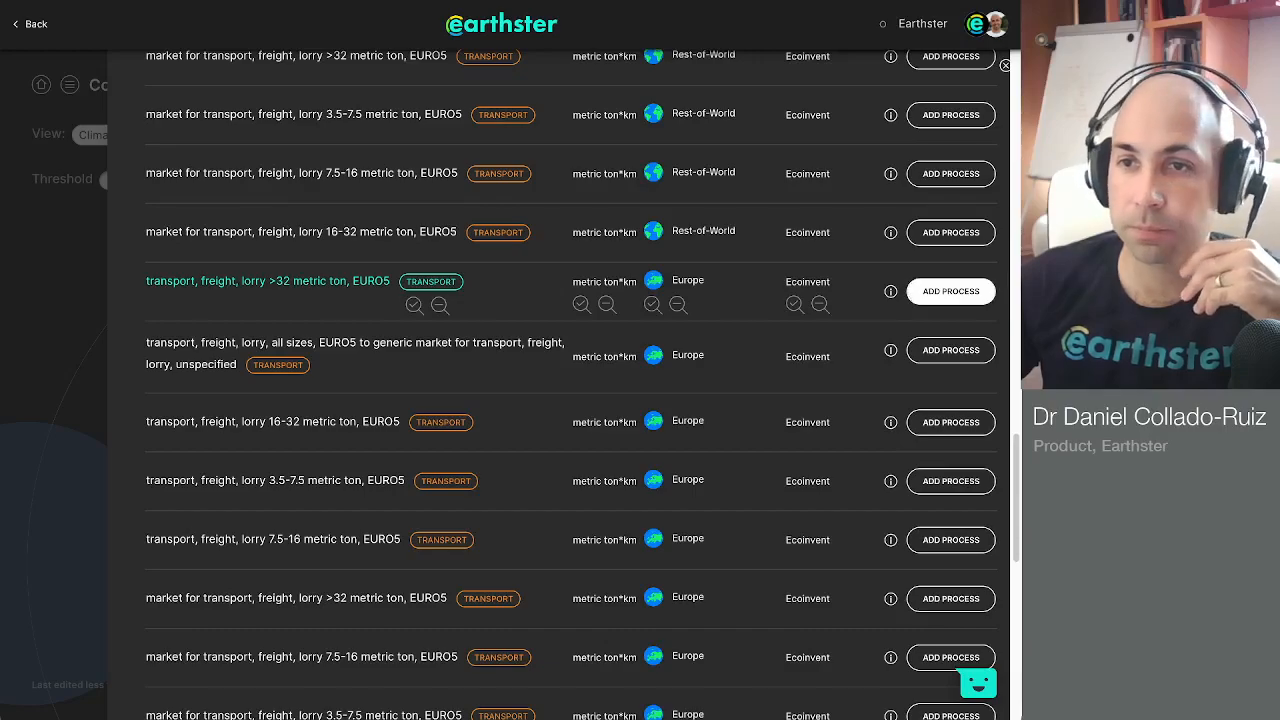
left_click(951, 291)
Describe the lorry transport process on separate lines as "200g => 0.2 kg", "1500 km" and, after a blank line, "Total: 0.3 tkm".
left_click(789, 161)
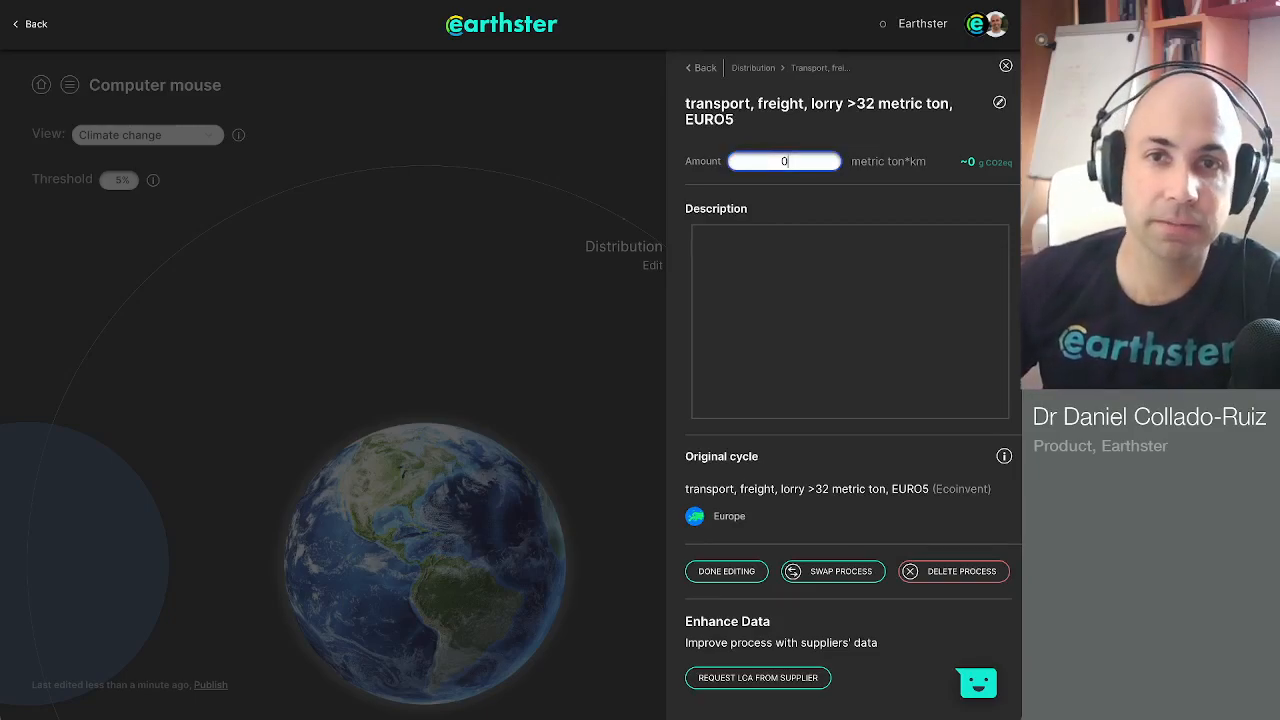
left_click_drag(851, 161, 926, 161)
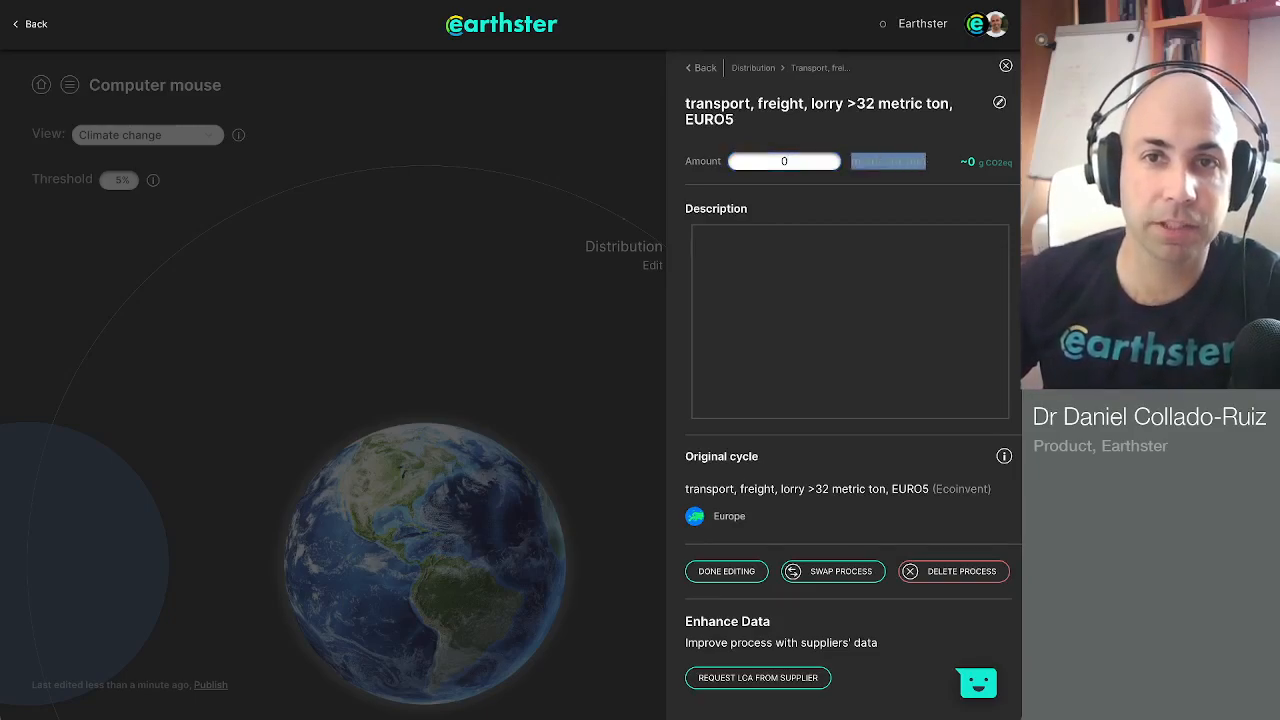
left_click(868, 275)
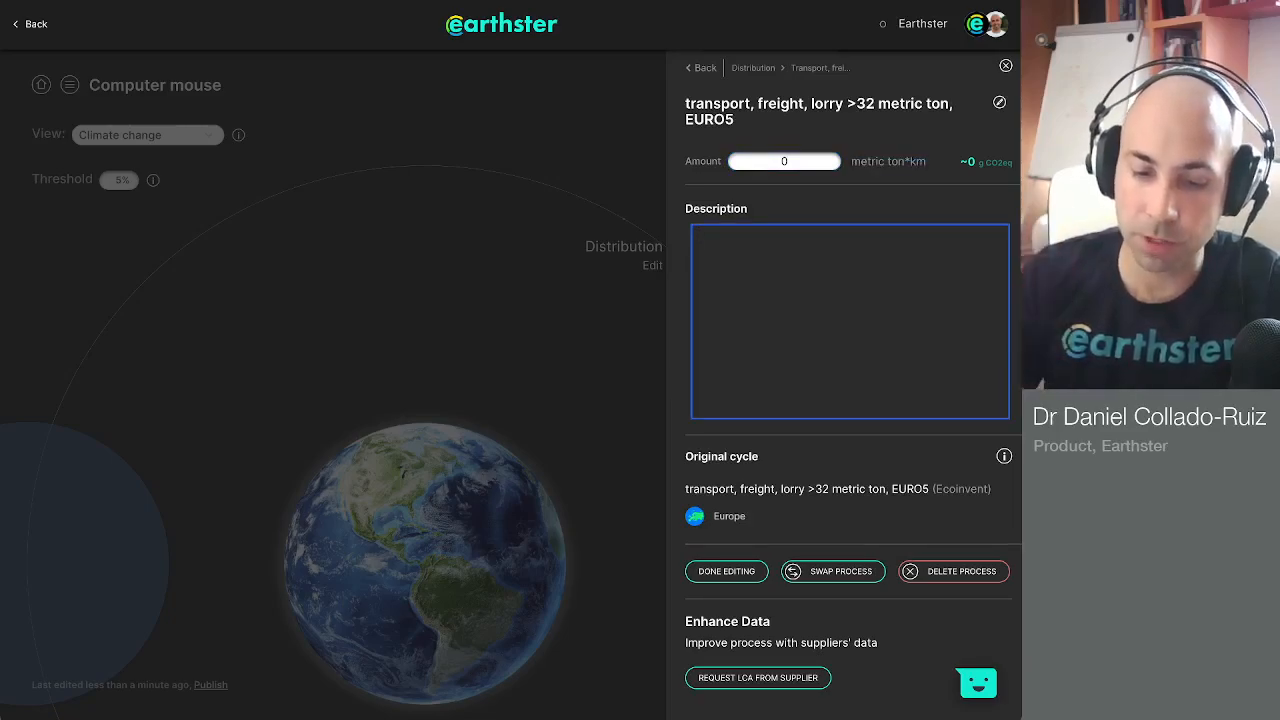
type("200g =>")
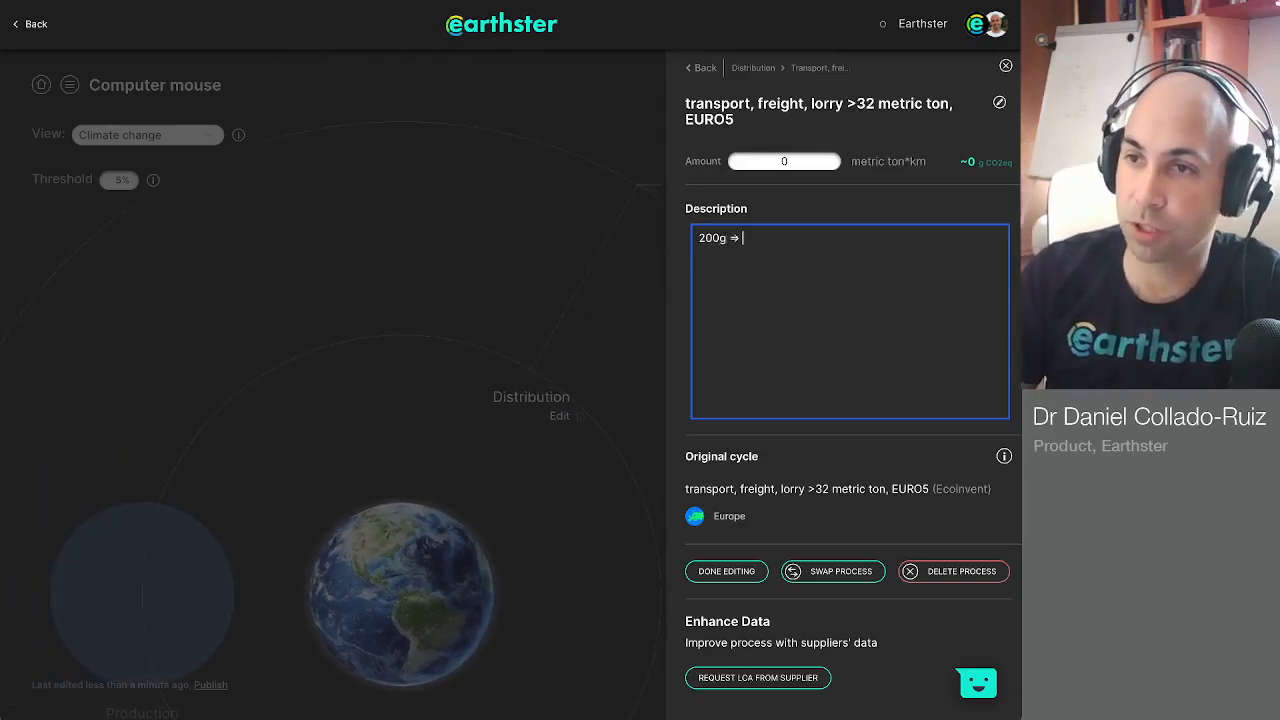
type("0.2 kg ")
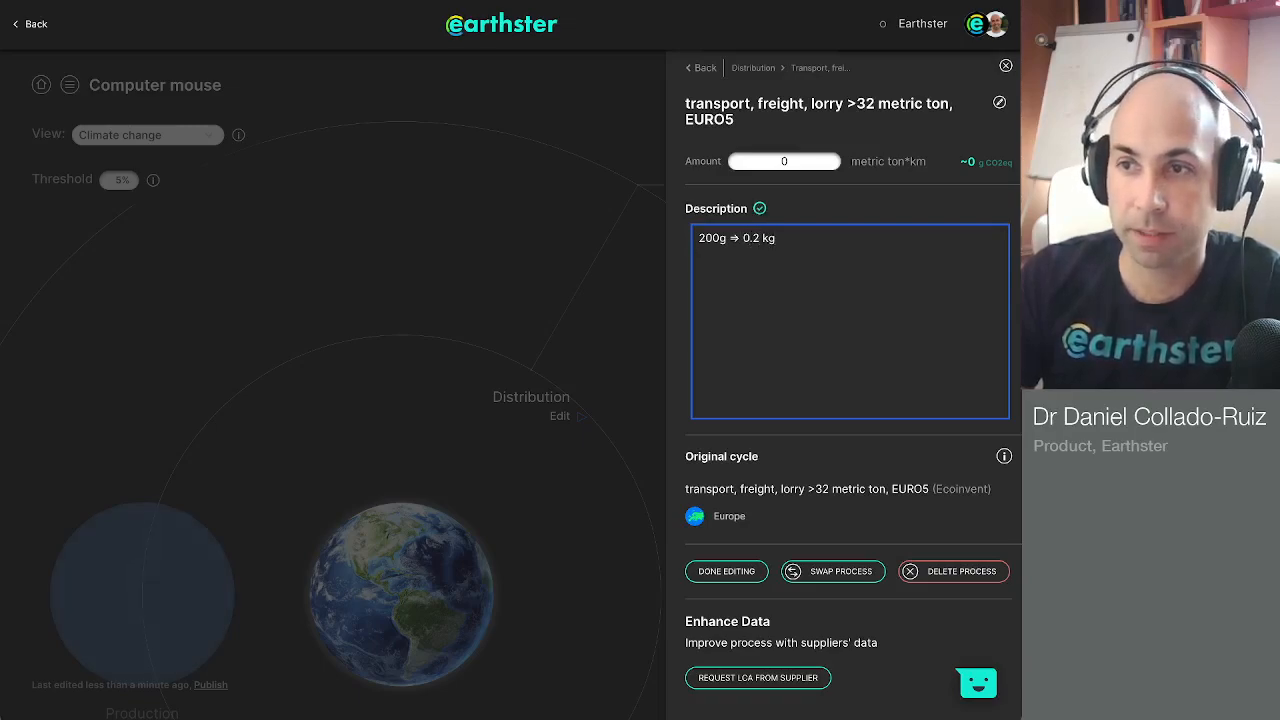
type("1500 km")
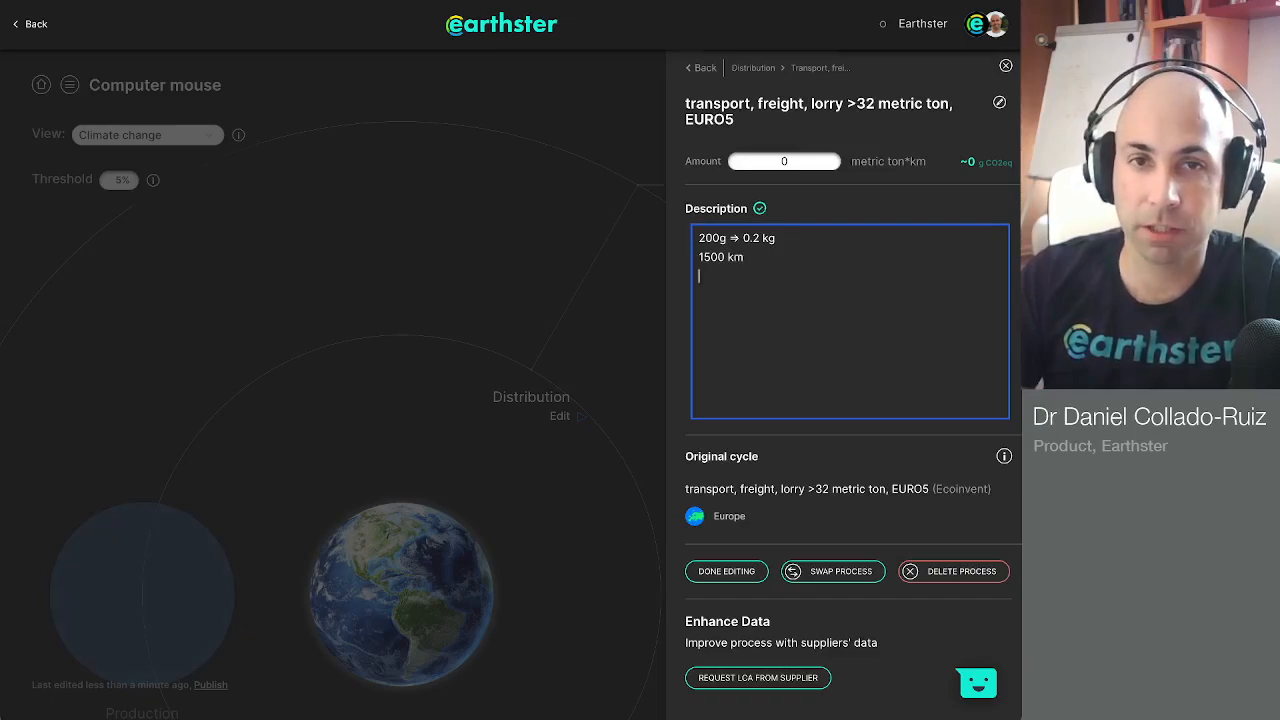
key("Return")
key("Return")
type("Total")
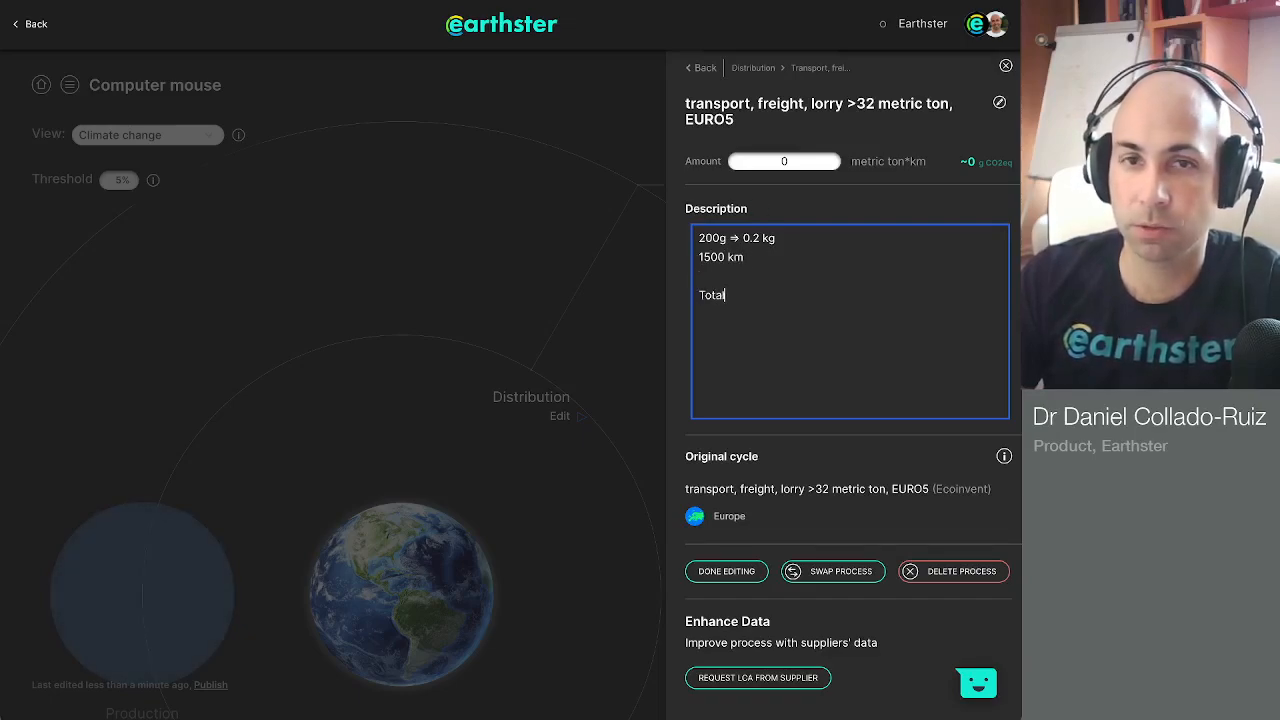
type(": 0.")
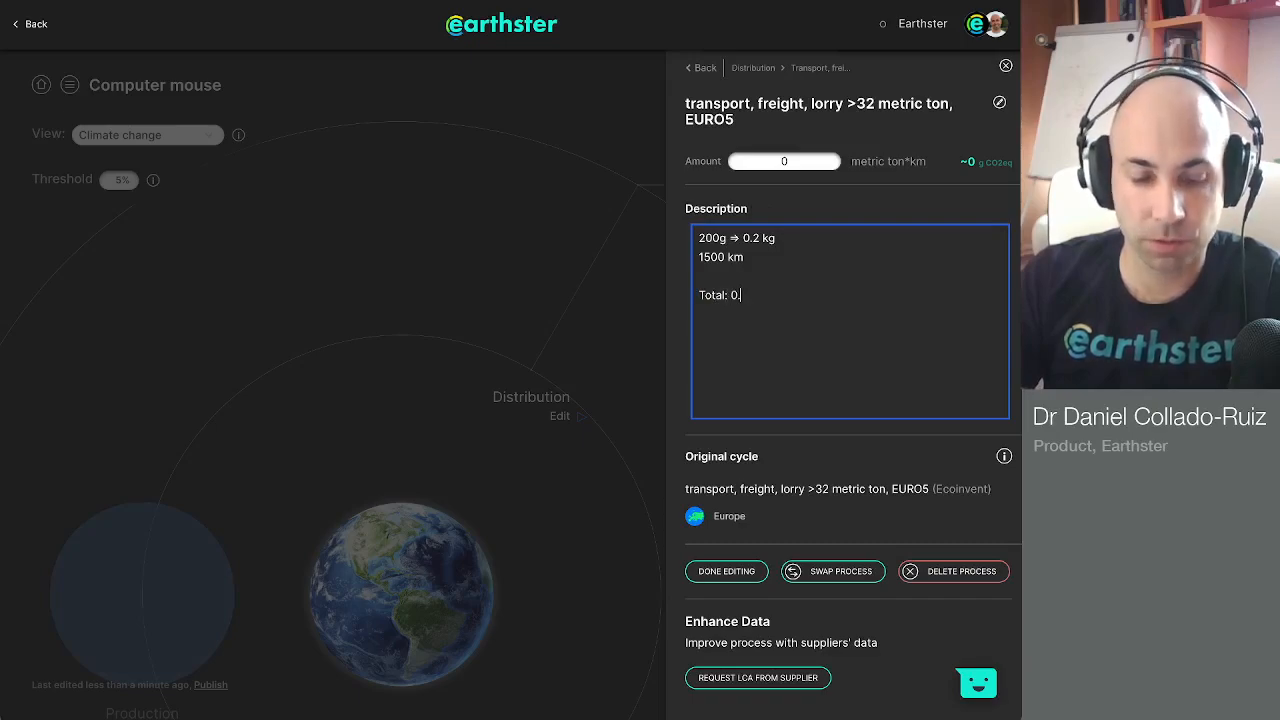
type("3 tkm")
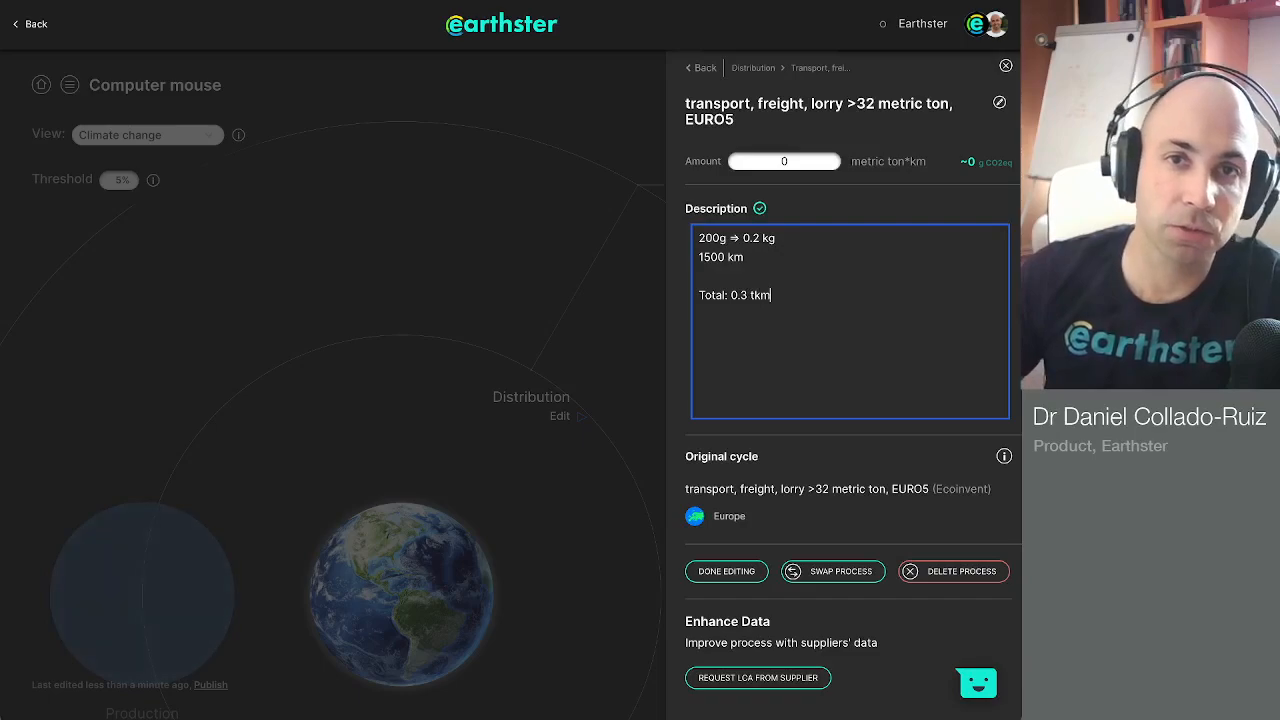
Set the lorry transport's amount to 0.3 metric ton*km, rename the process "Truck" and return to Distribution.
left_click(788, 161)
type(".3")
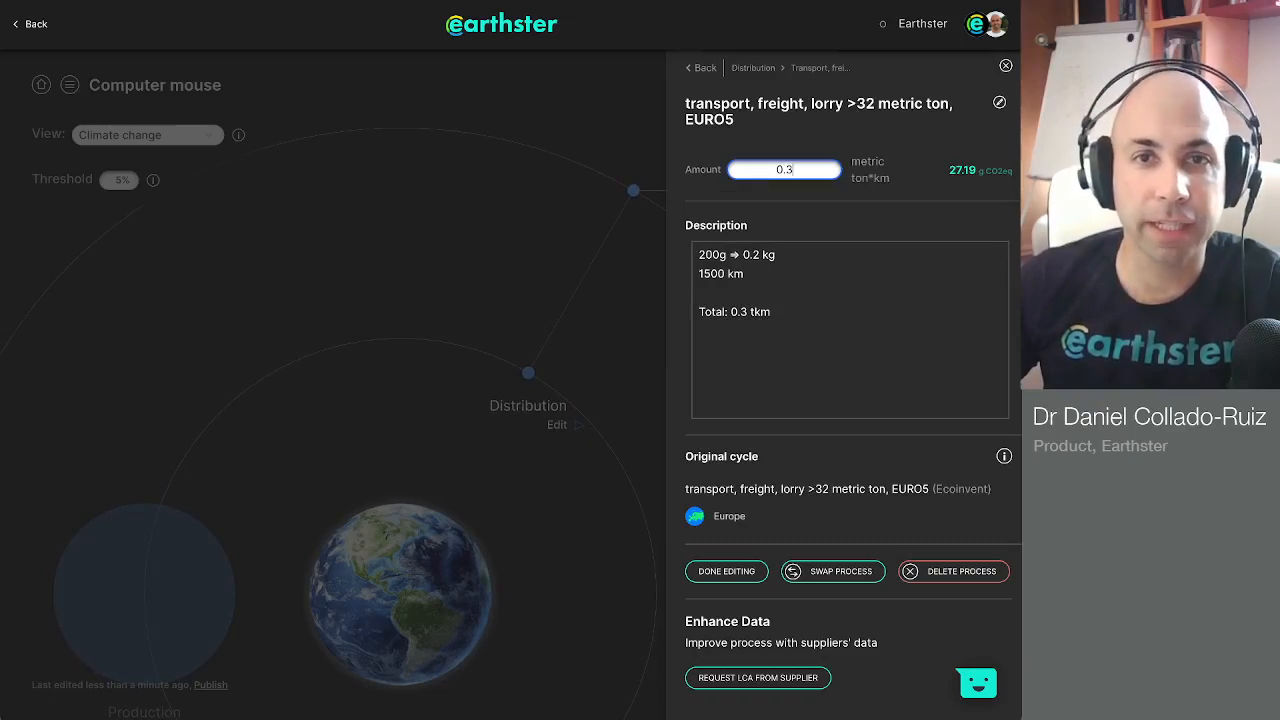
left_click(999, 102)
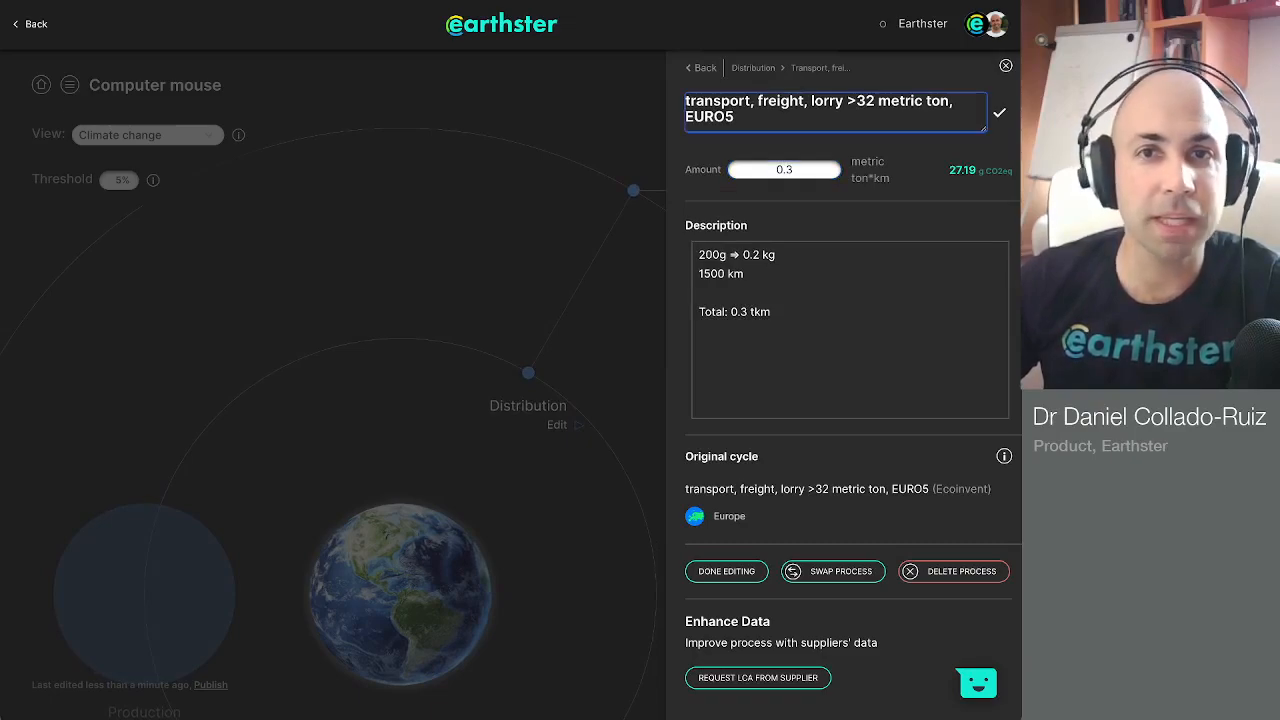
double_click(718, 102)
key("ctrl+a")
type("Truck")
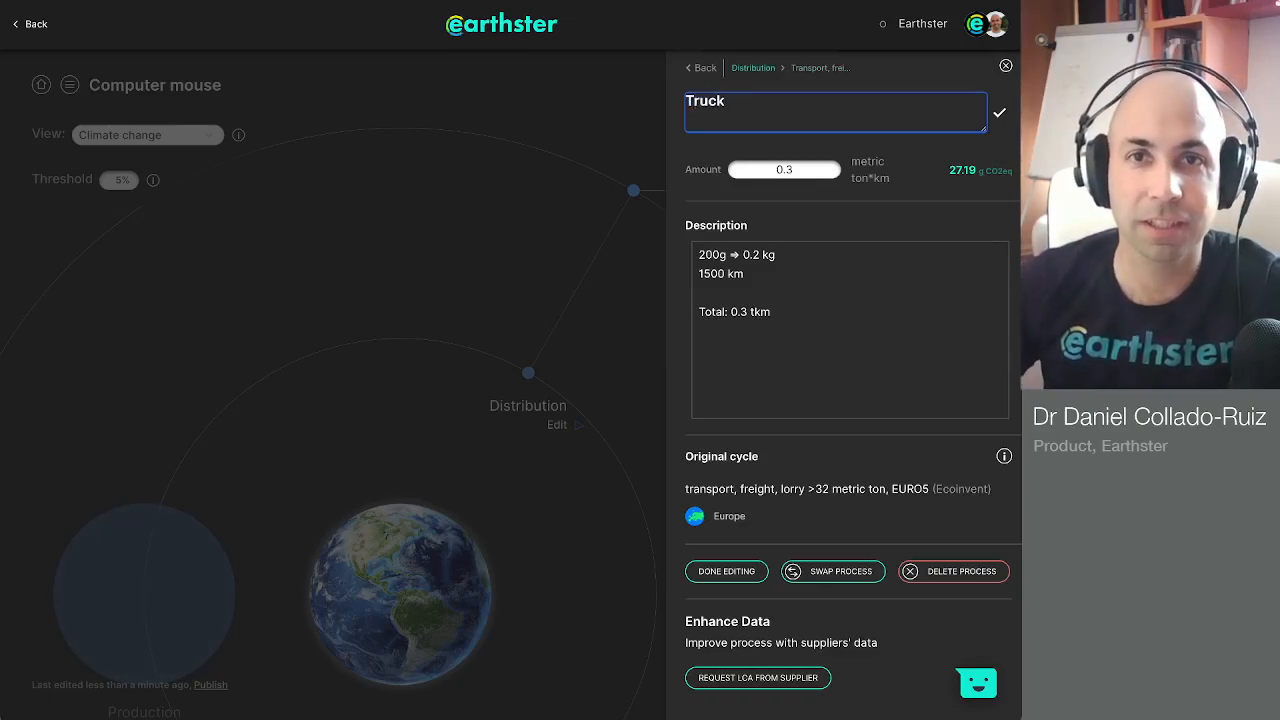
left_click(753, 68)
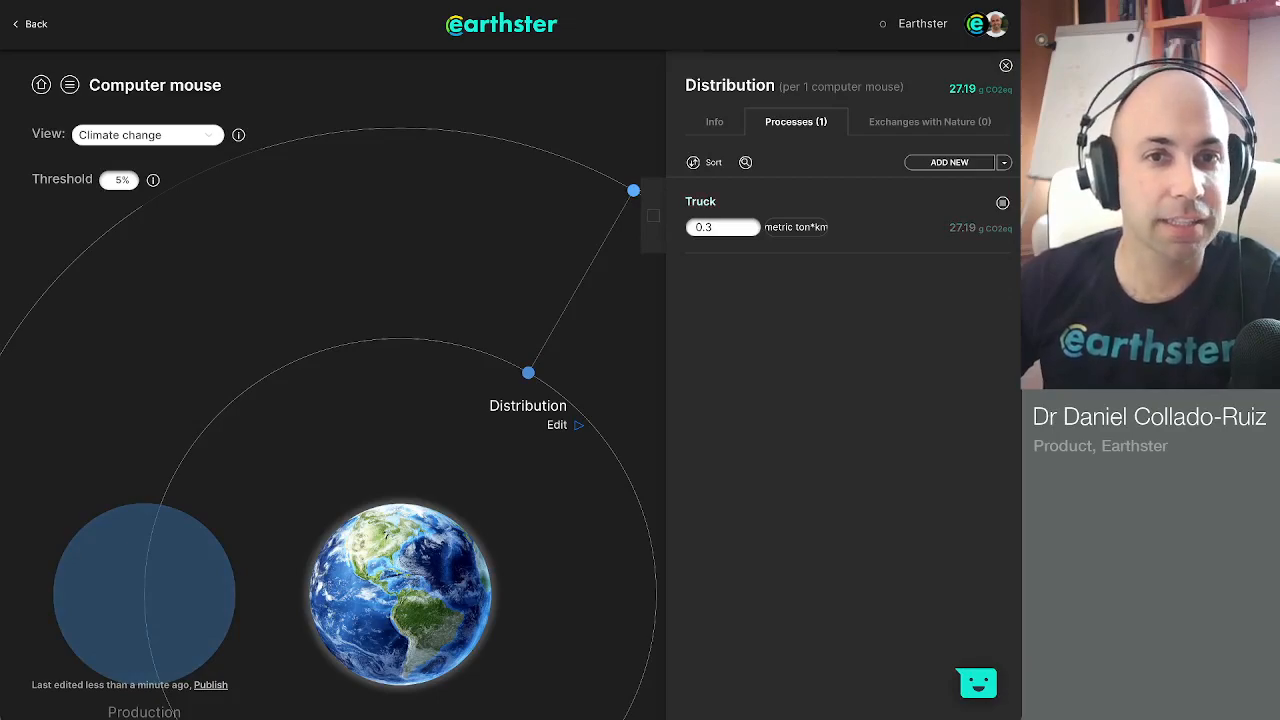
left_click_drag(570, 285, 406, 341)
mouse_move(470, 247)
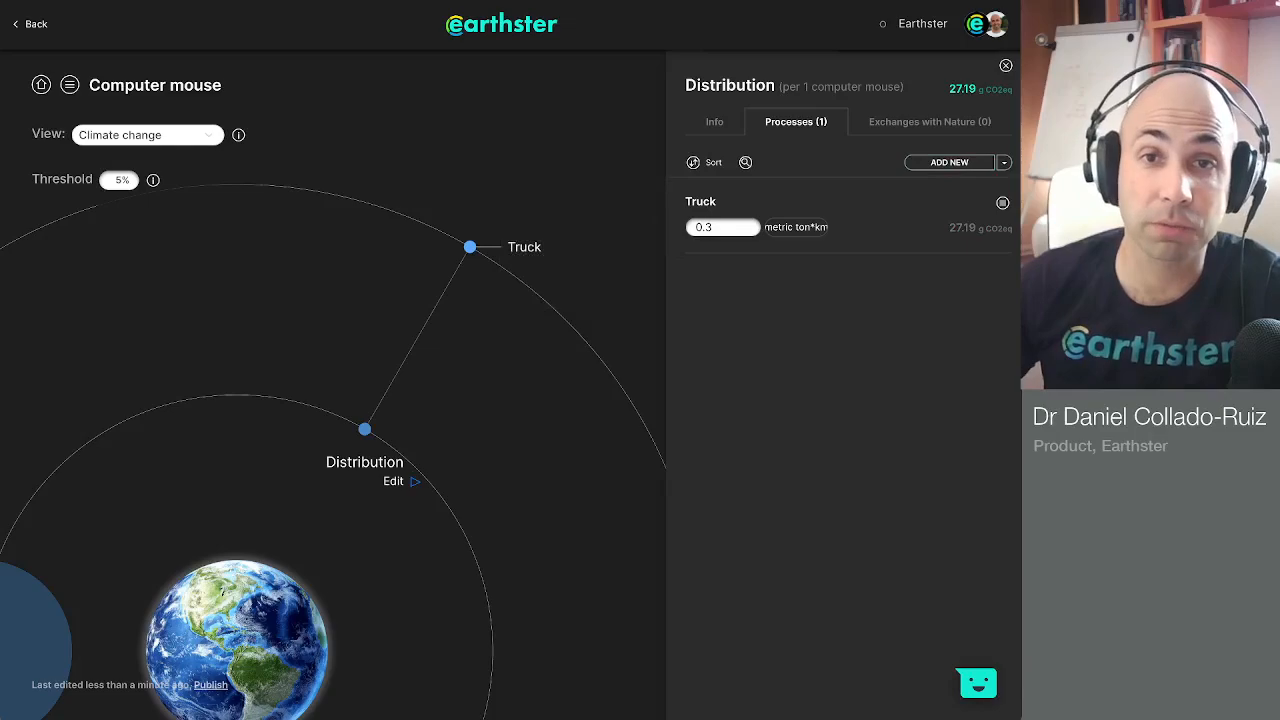
Search for "container ship", filter out usage and keep only transport processes, and add the global "market for transport, freight, sea, container ship" to Distribution.
left_click(949, 162)
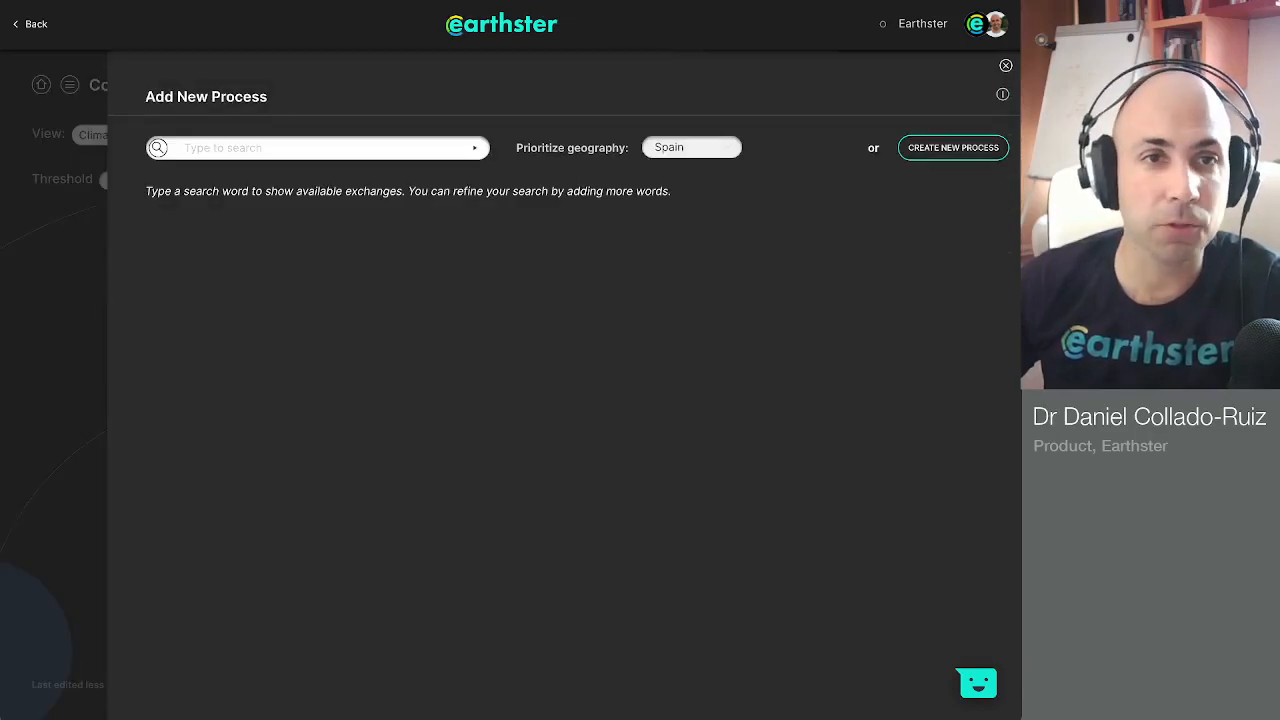
type("container ship")
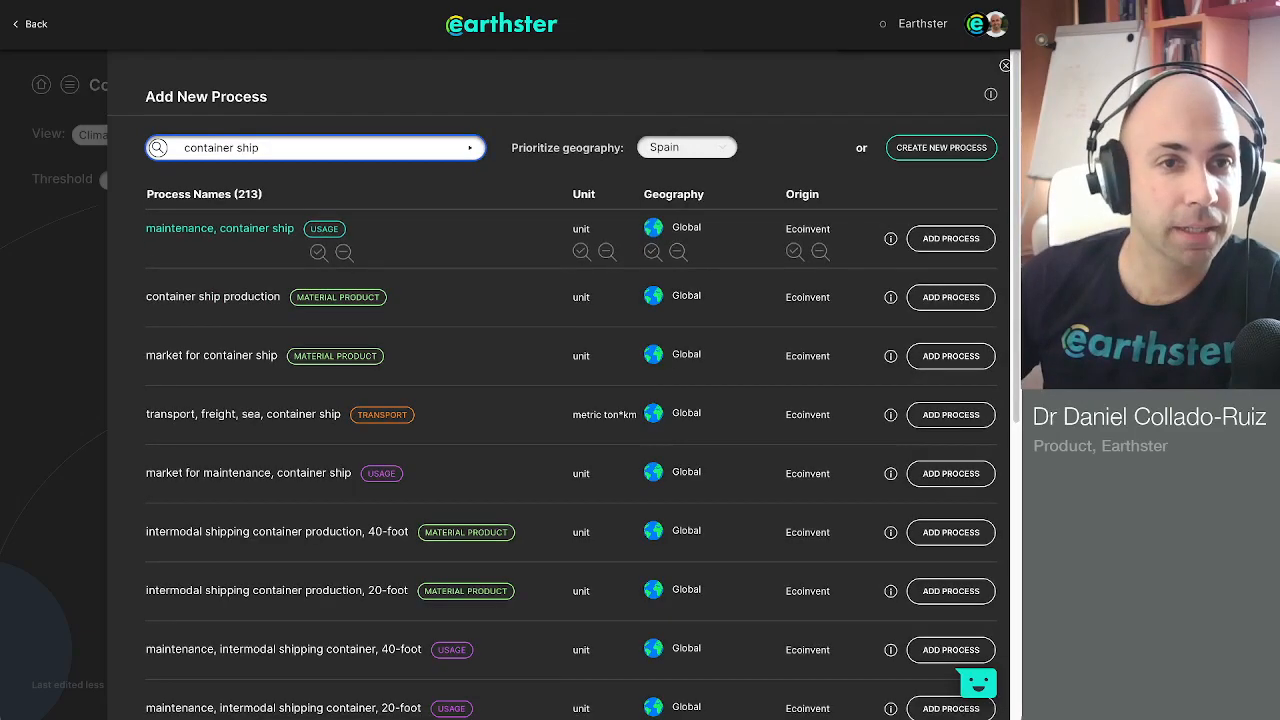
left_click(344, 253)
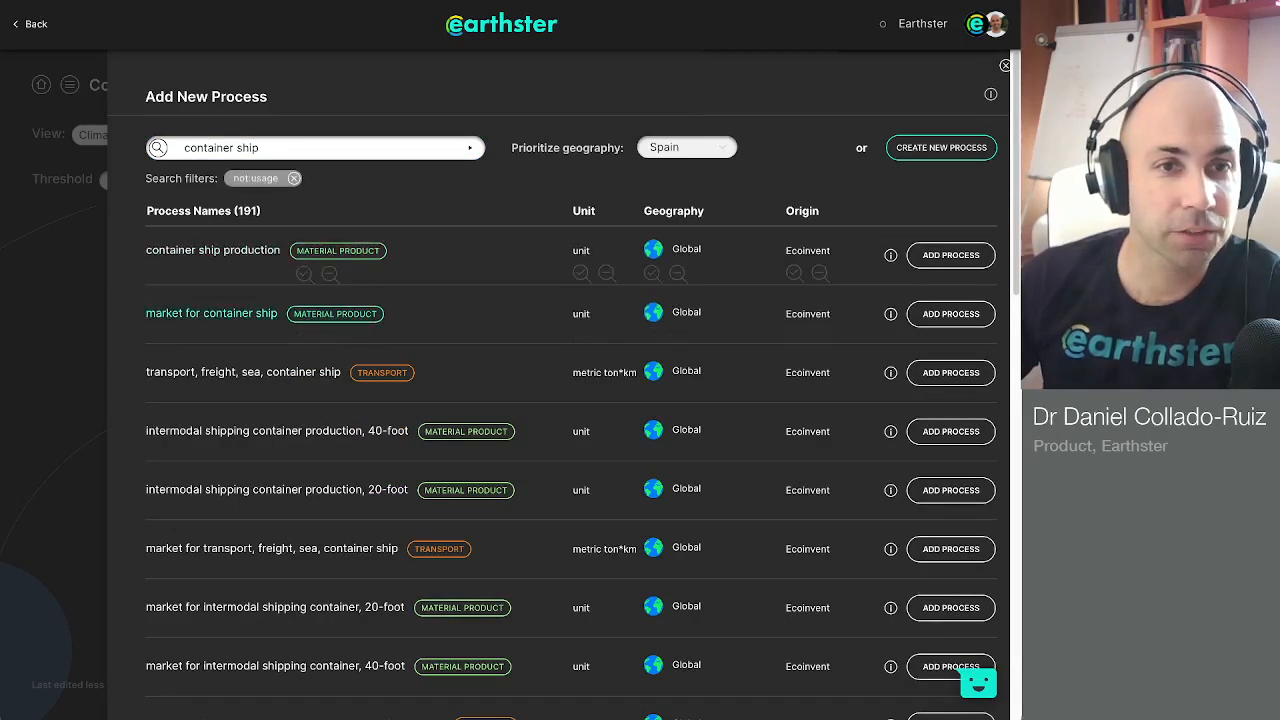
left_click(364, 386)
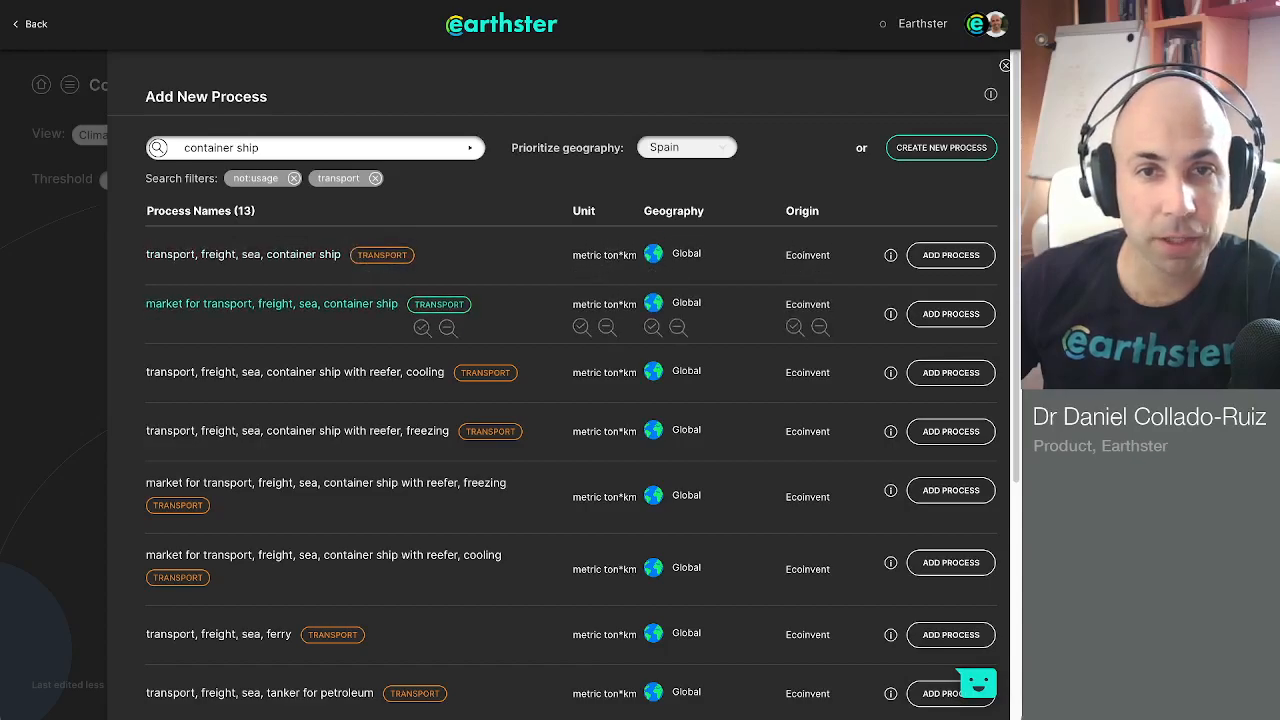
left_click(951, 314)
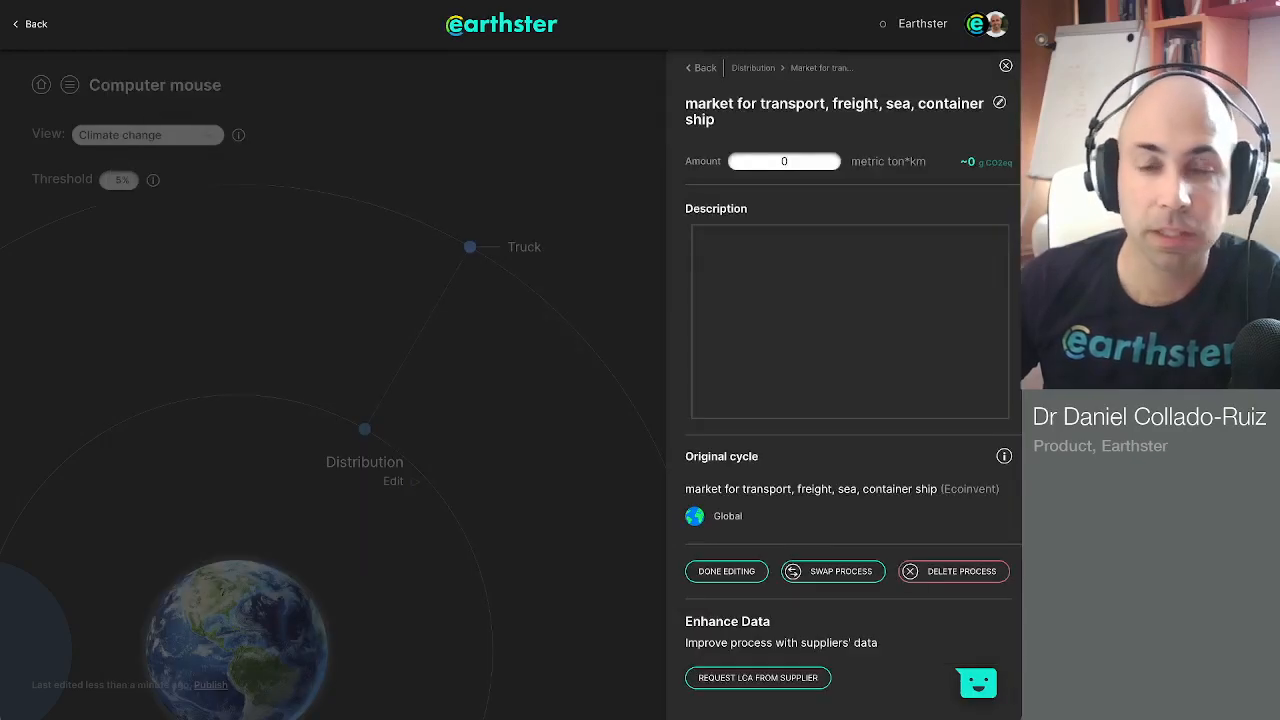
Describe the sea transport process on separate lines as "200g => 0.2kg", "8000 km" and "Total: 1.6 tkm".
left_click(850, 320)
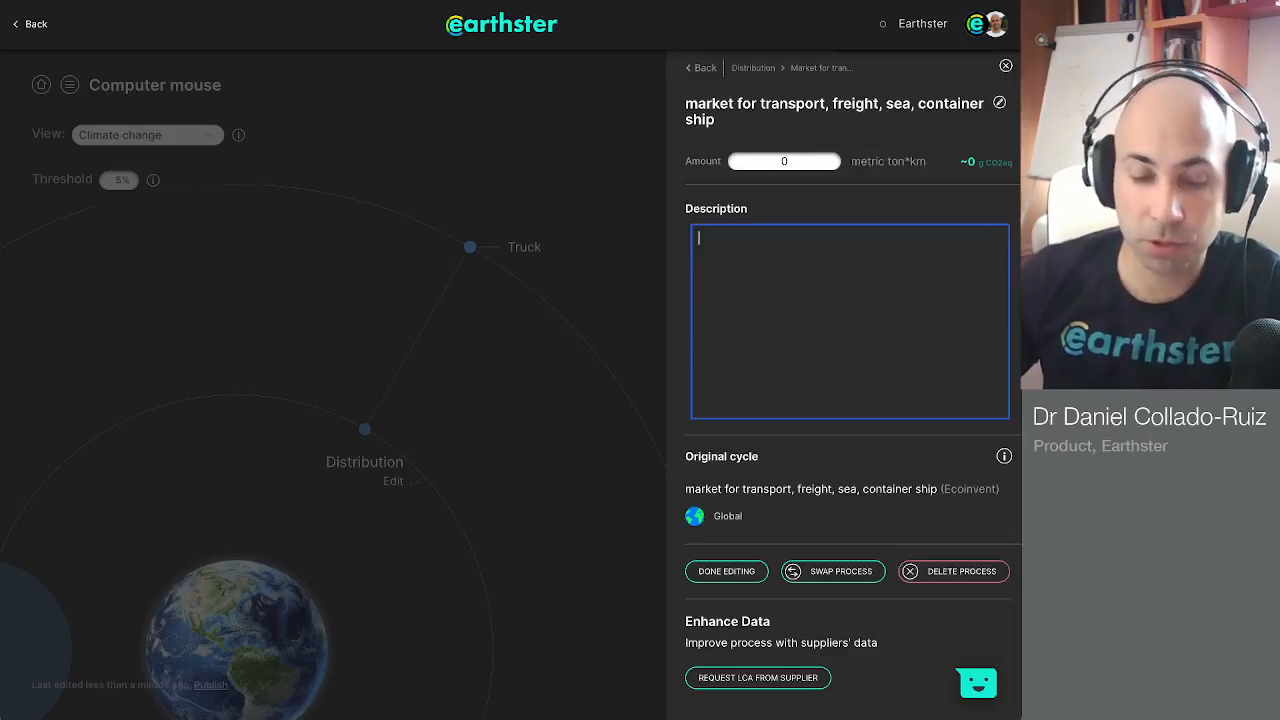
type("200g =")
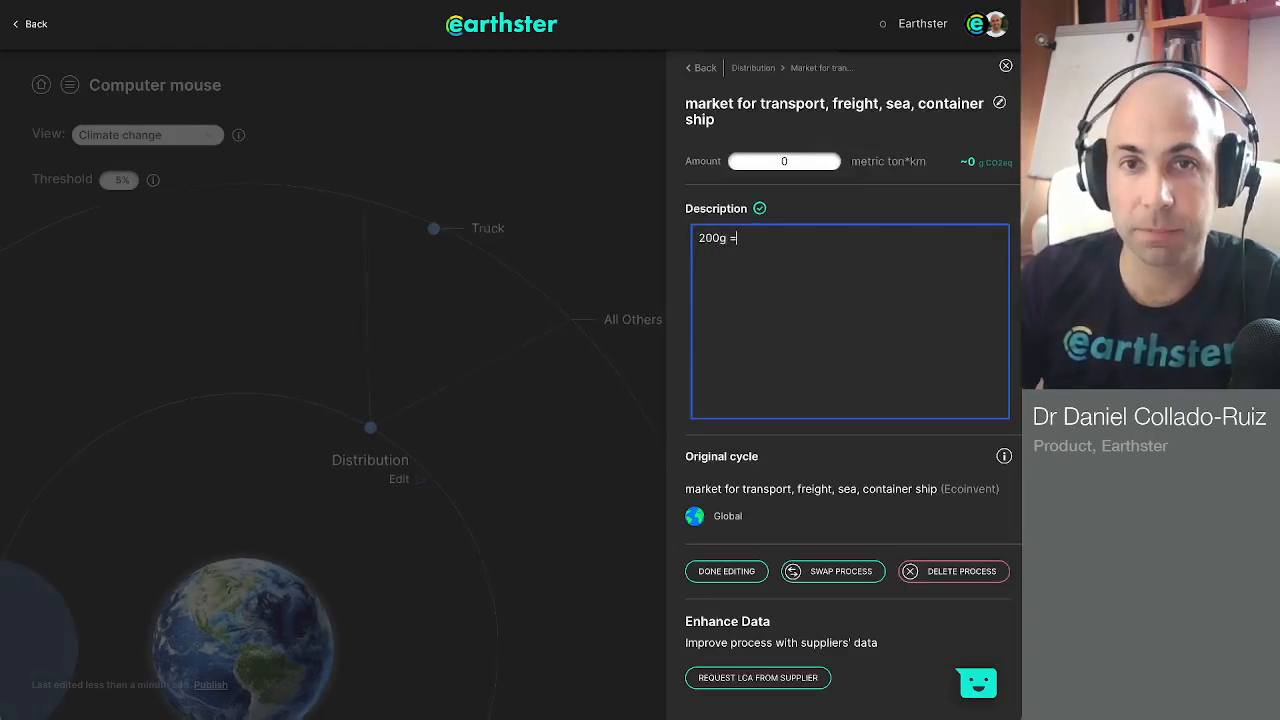
type("> 0.2kg")
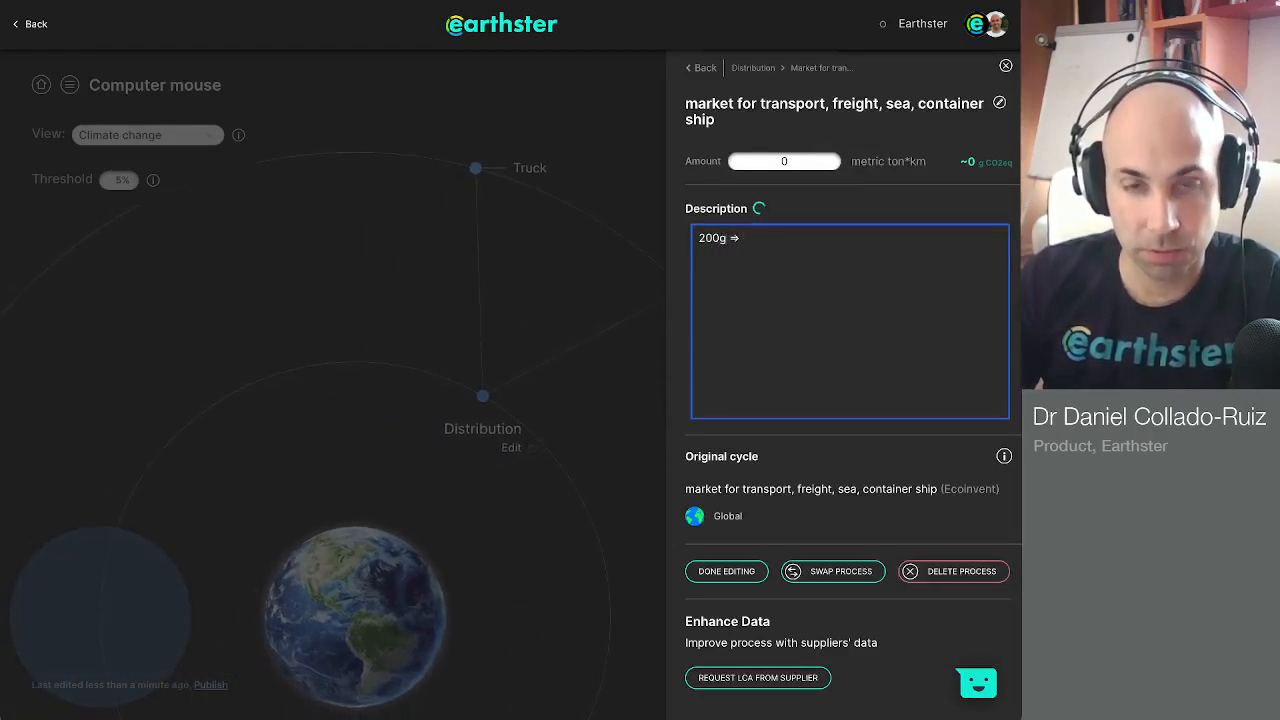
key("Return")
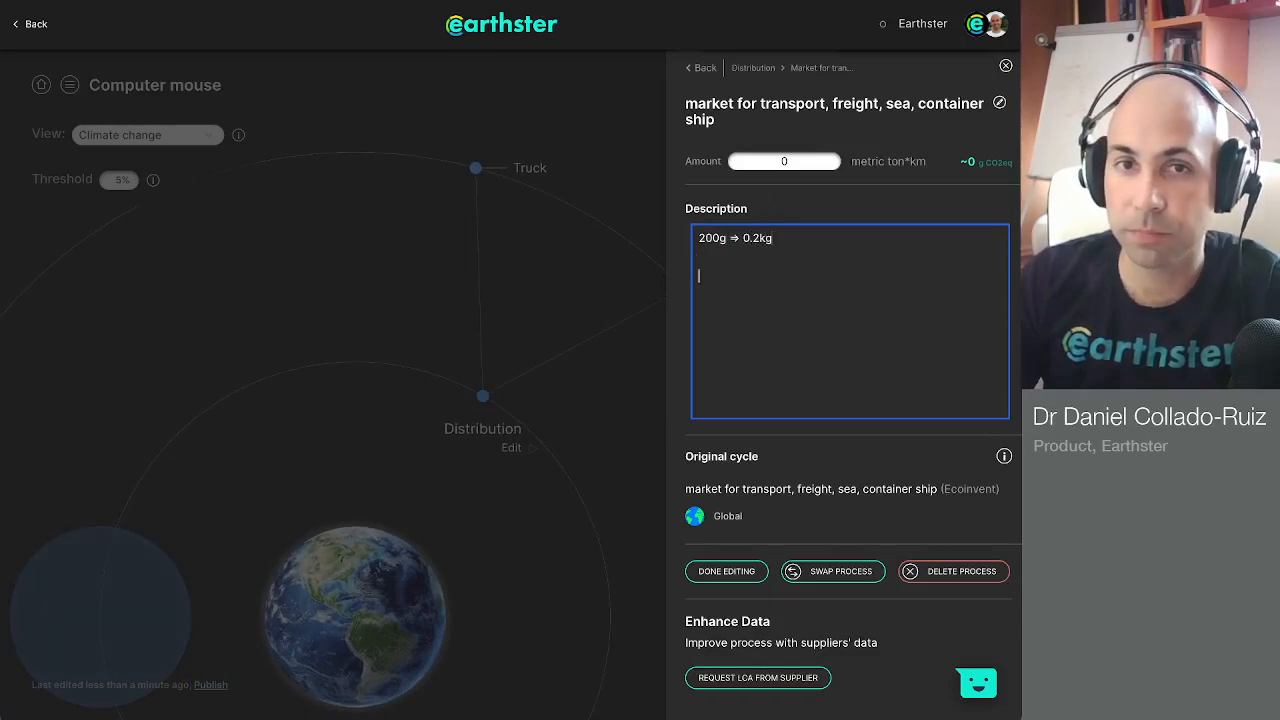
type("8000 km")
key("Return")
type("Tot")
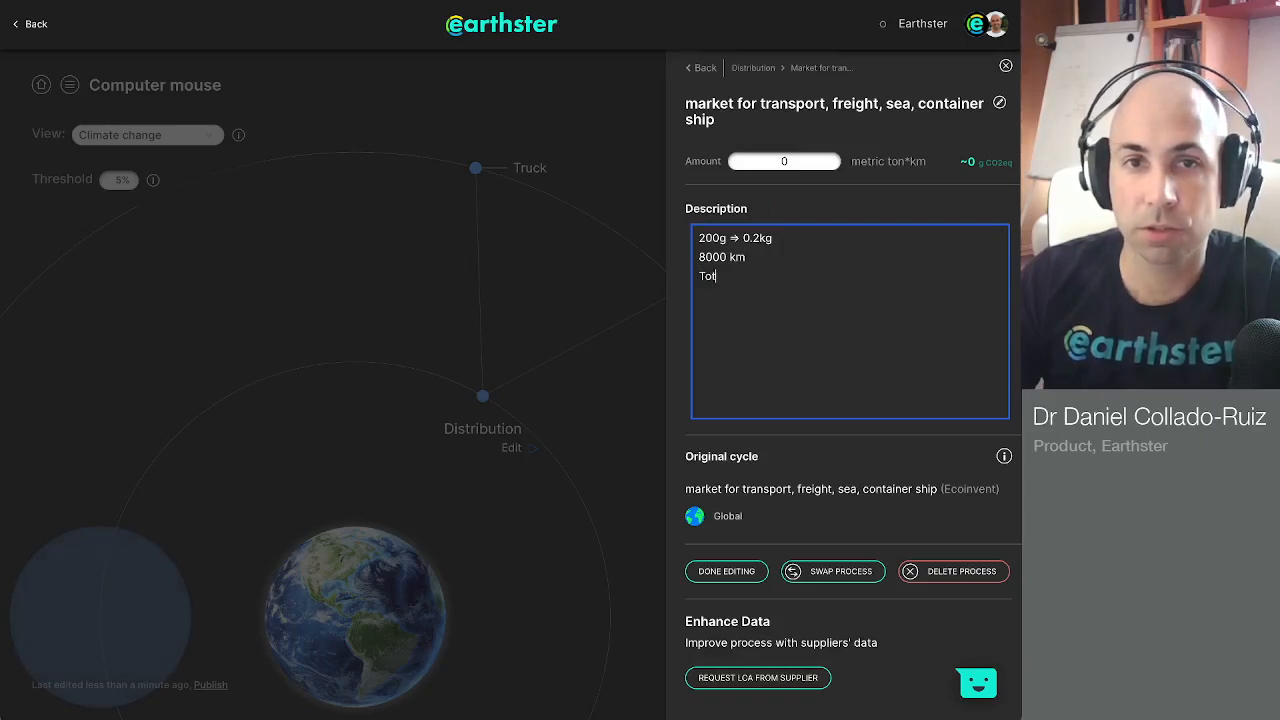
type("al: 1.6 tkm")
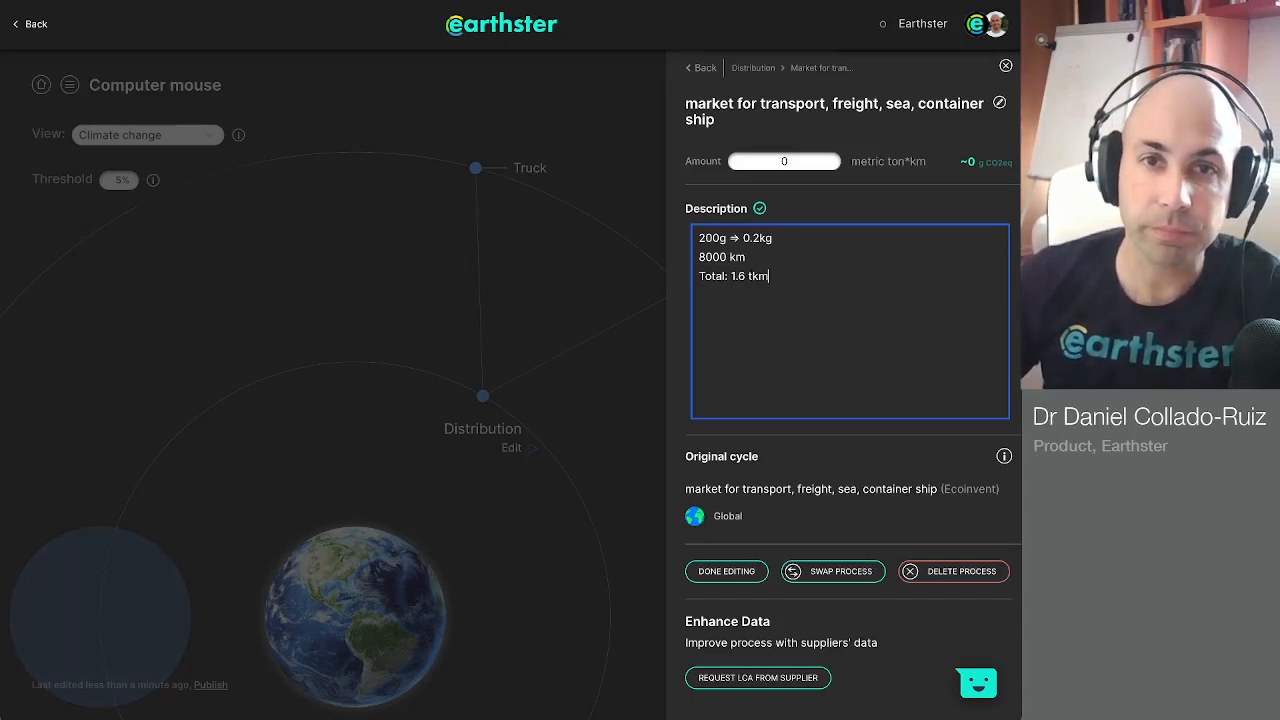
Set the sea transport process's amount to 1.6 metric ton*km and close its editor.
left_click(790, 161)
key("BackSpace")
type("1.6")
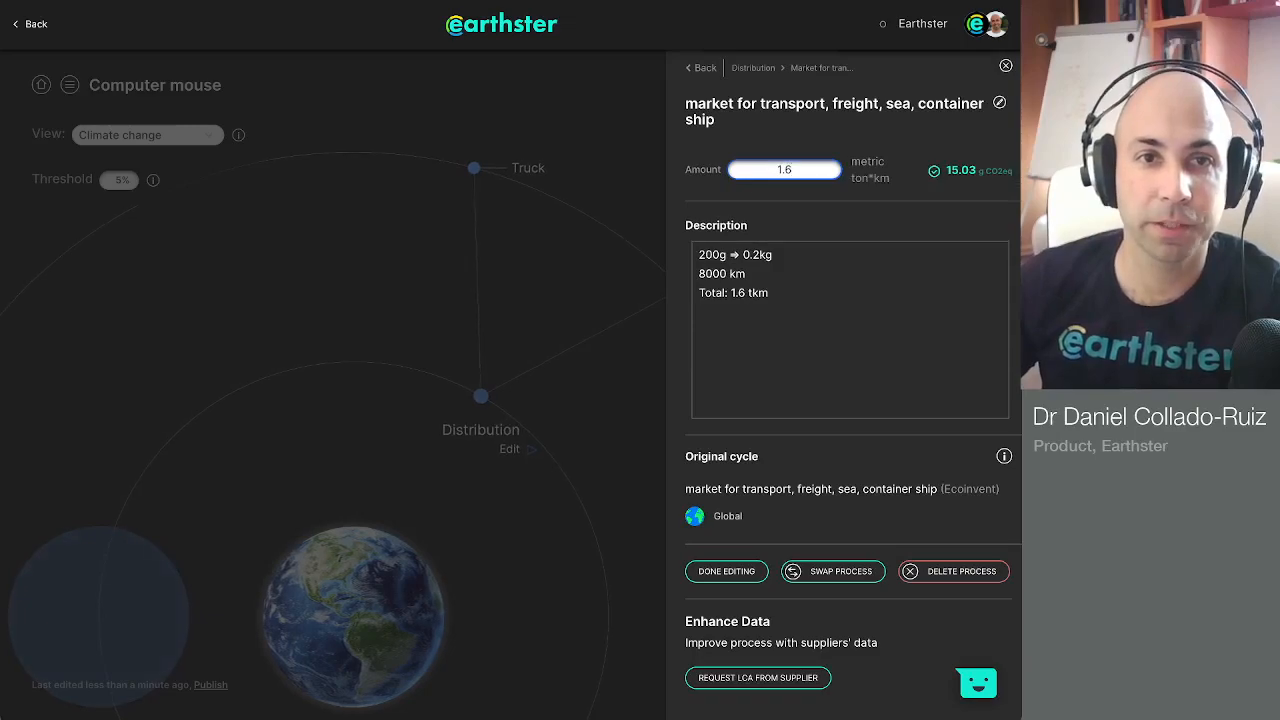
left_click(1006, 66)
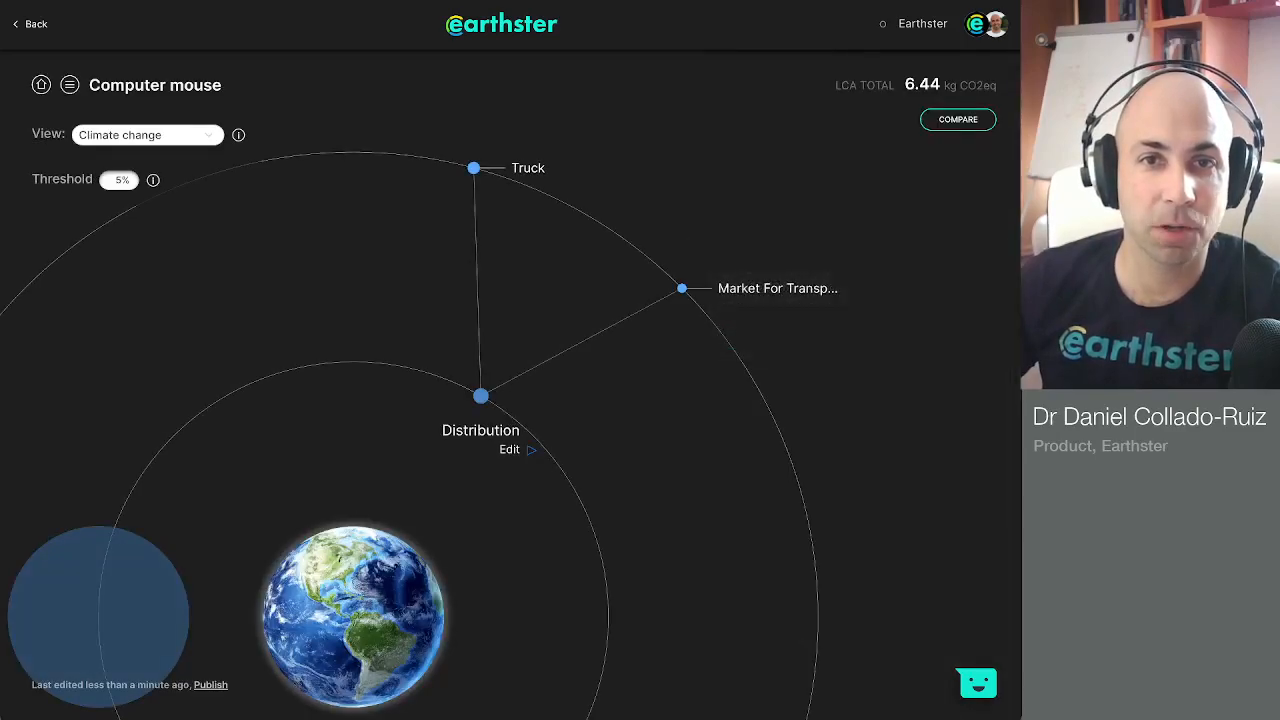
Reopen the sea transport process from the diagram, rename it "Container ship", and return to the overall life cycle diagram.
mouse_move(777, 289)
scroll(630, 313, "up", 6)
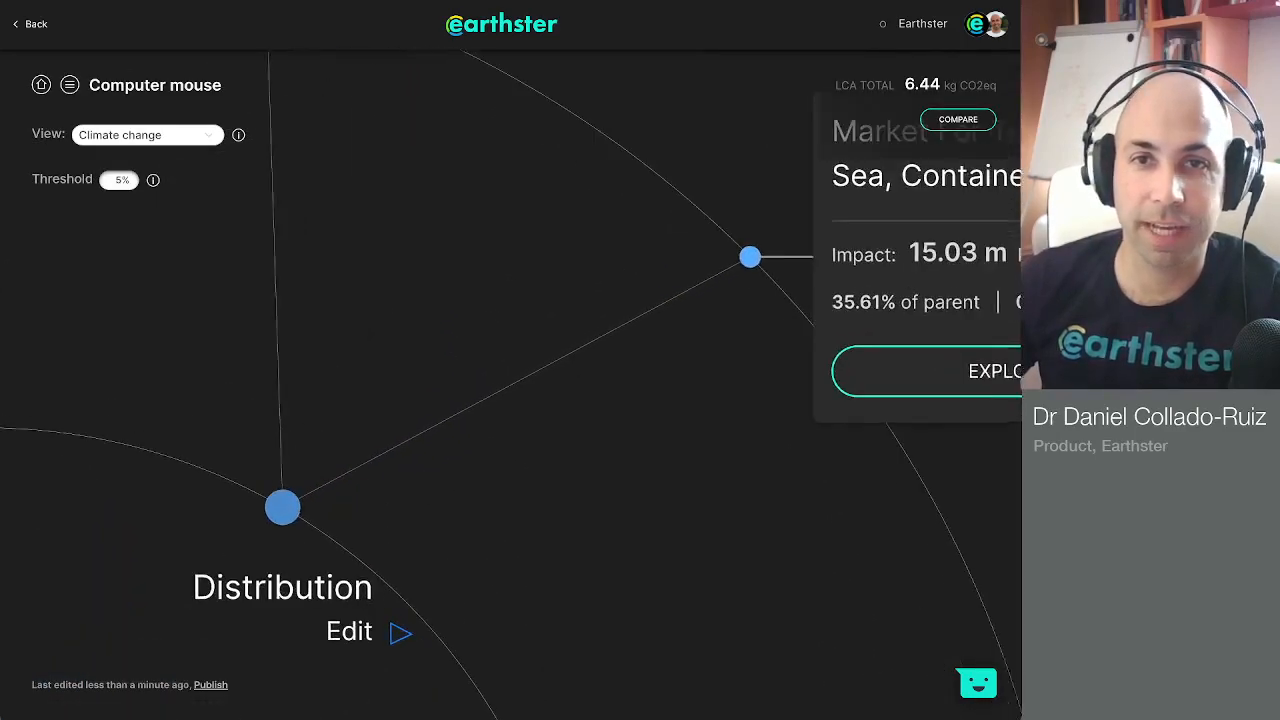
left_click(873, 303)
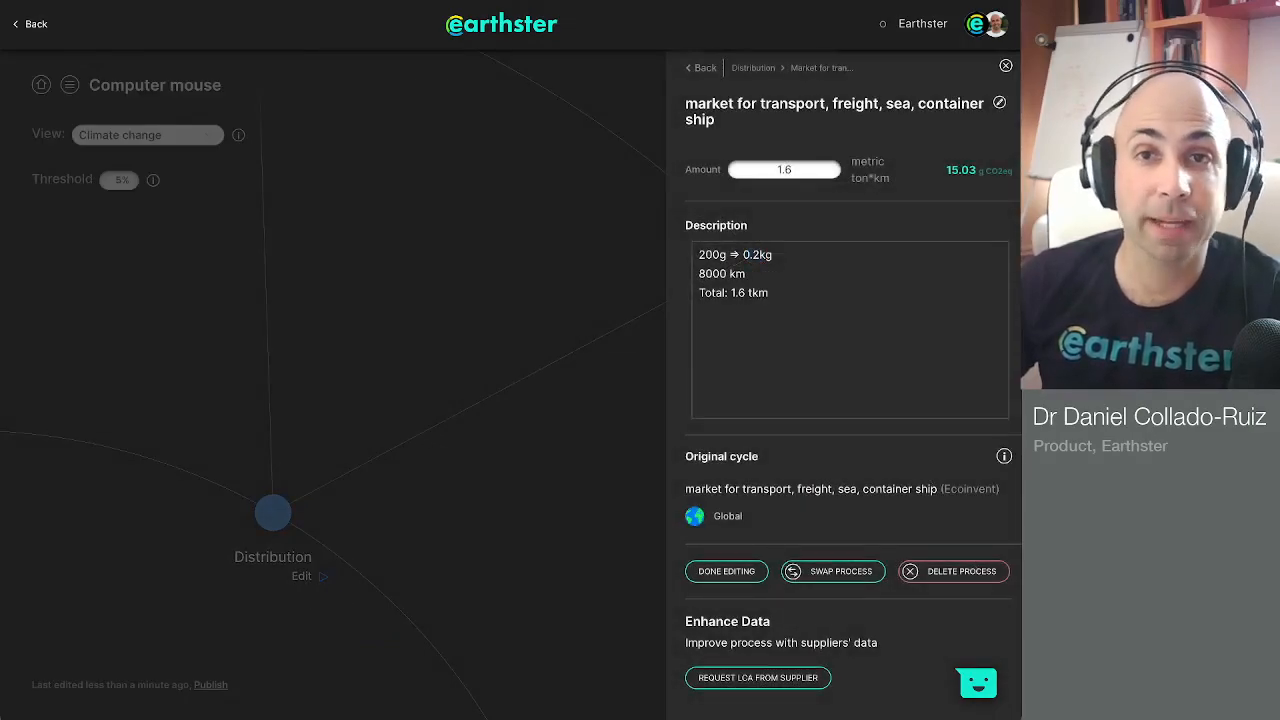
left_click(999, 103)
key("ctrl+a")
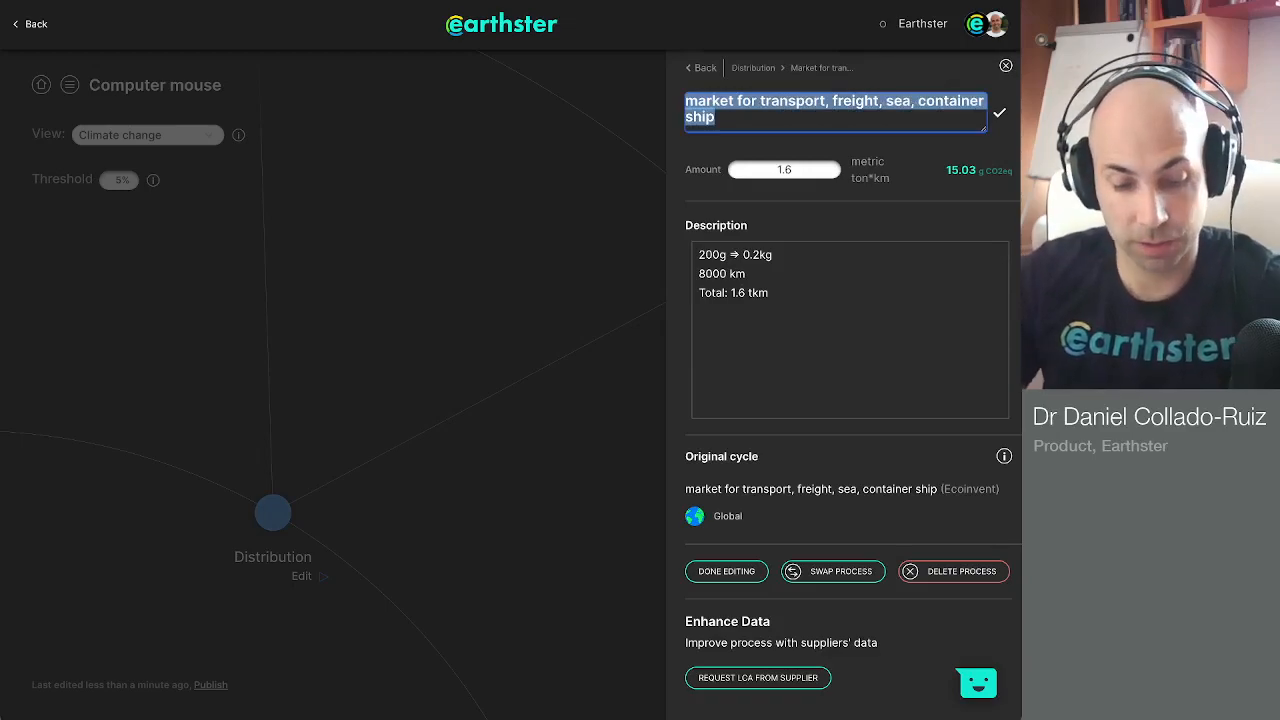
type("Container shhi")
key("BackSpace")
key("BackSpace")
type("ip")
key("Return")
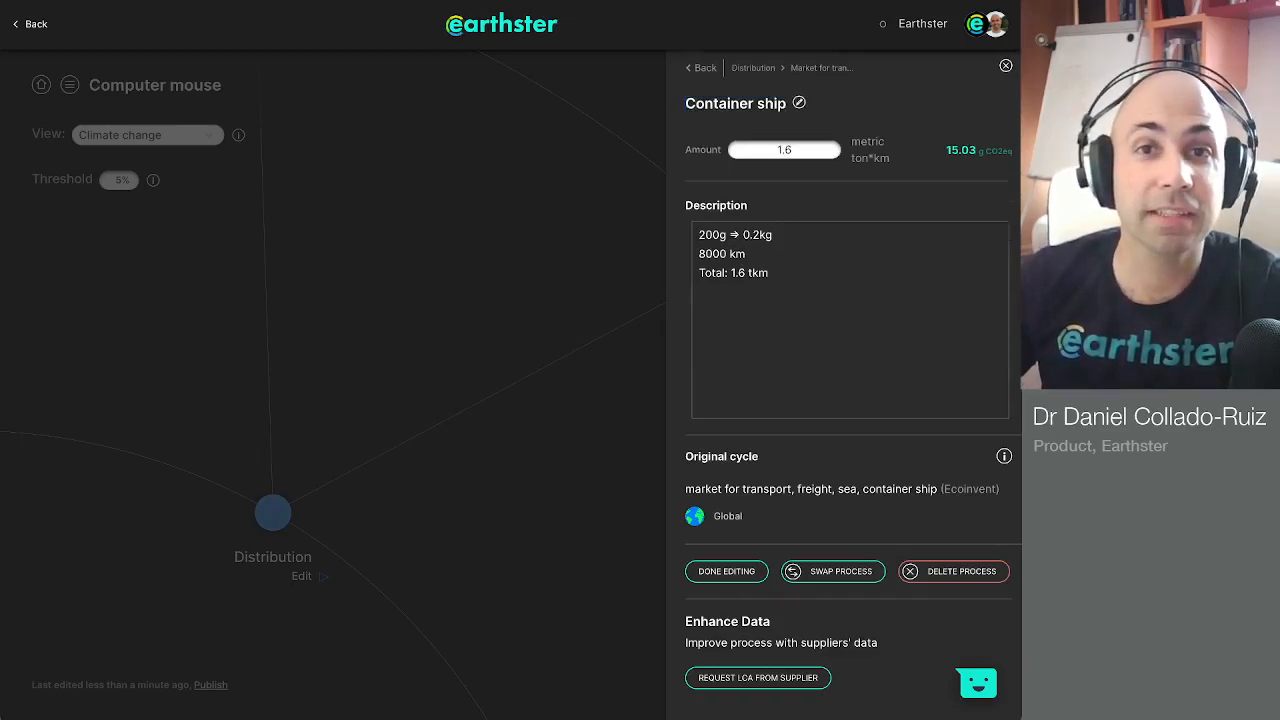
left_click(754, 68)
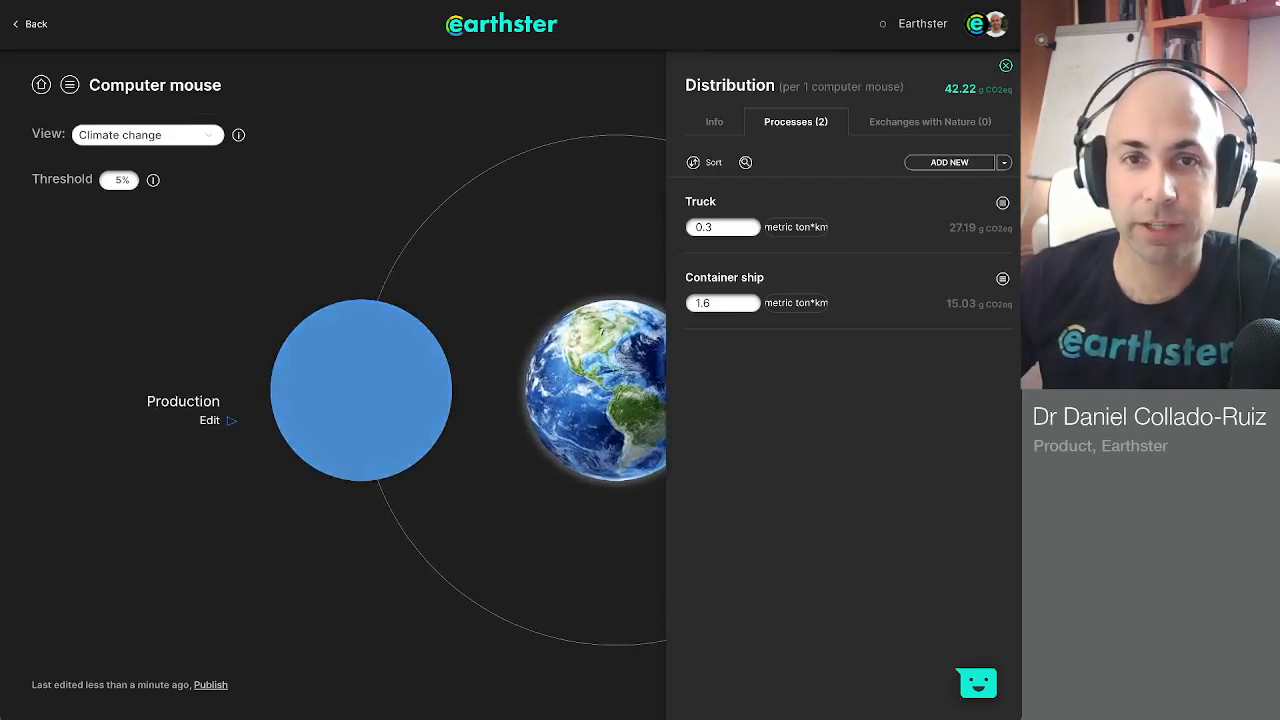
left_click(1006, 65)
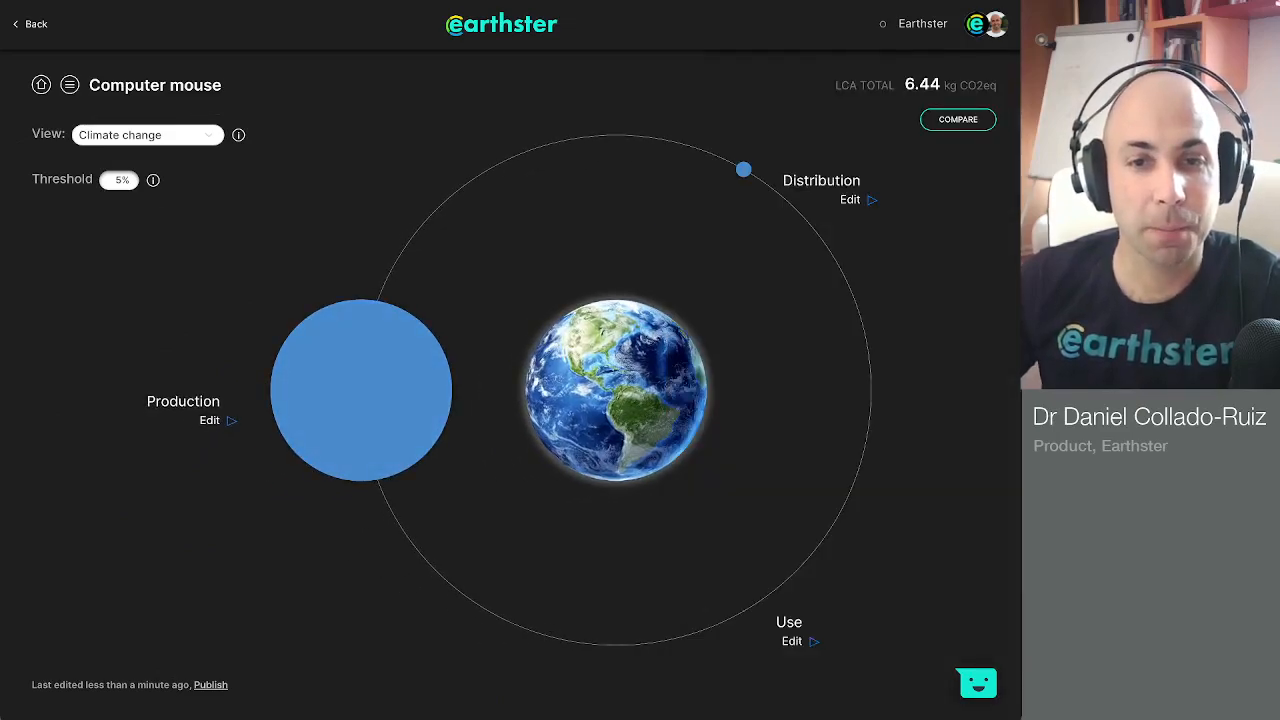
Open the Use stage for editing and add a custom process named "Power consumption".
left_click(792, 641)
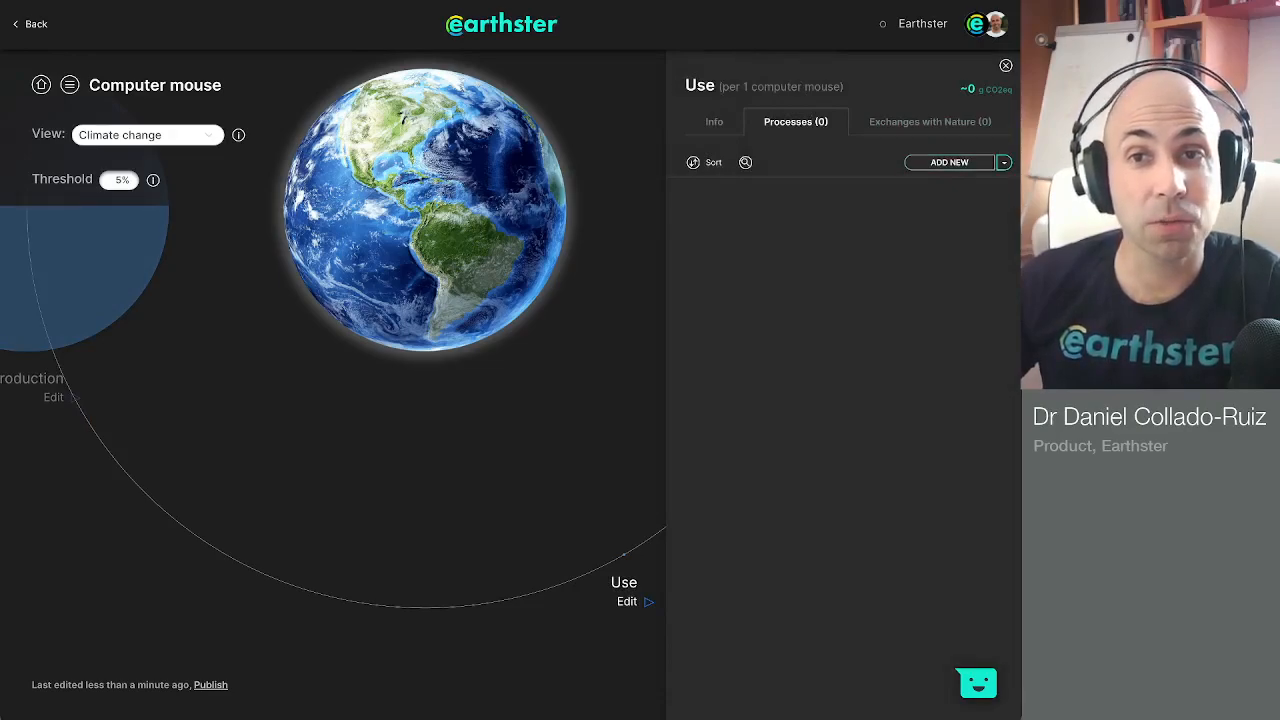
left_click(1004, 162)
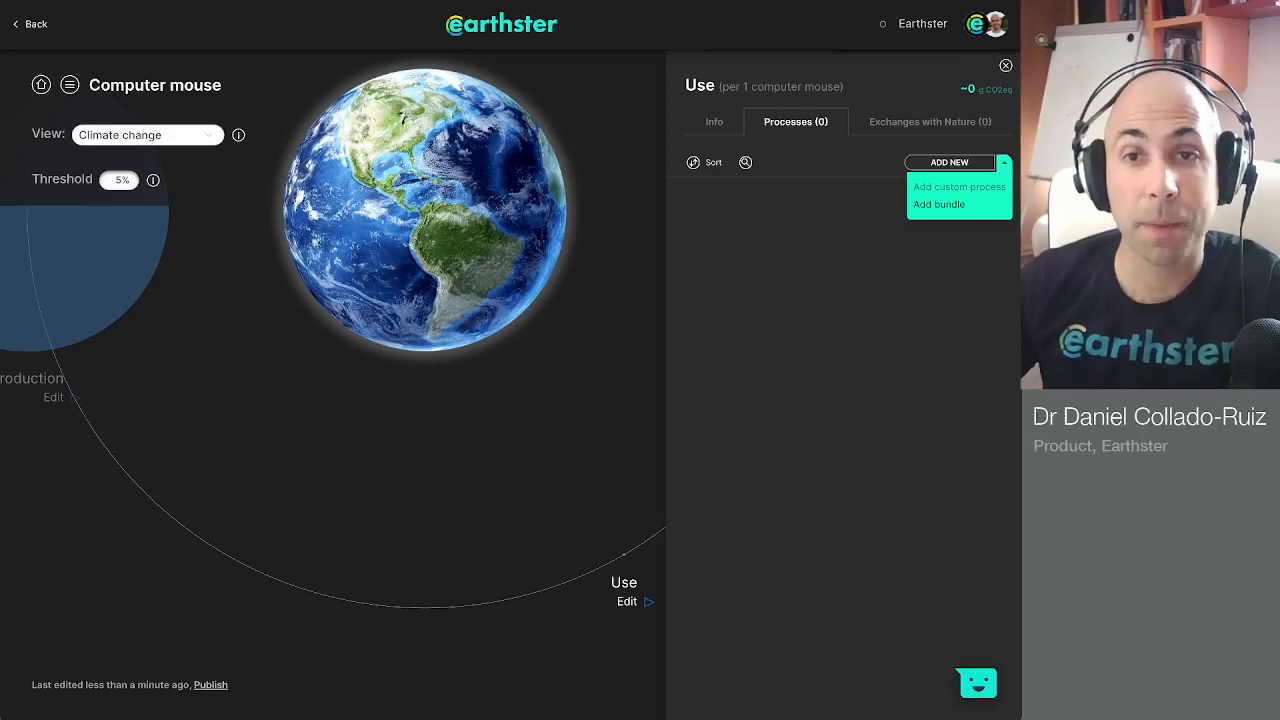
left_click(958, 186)
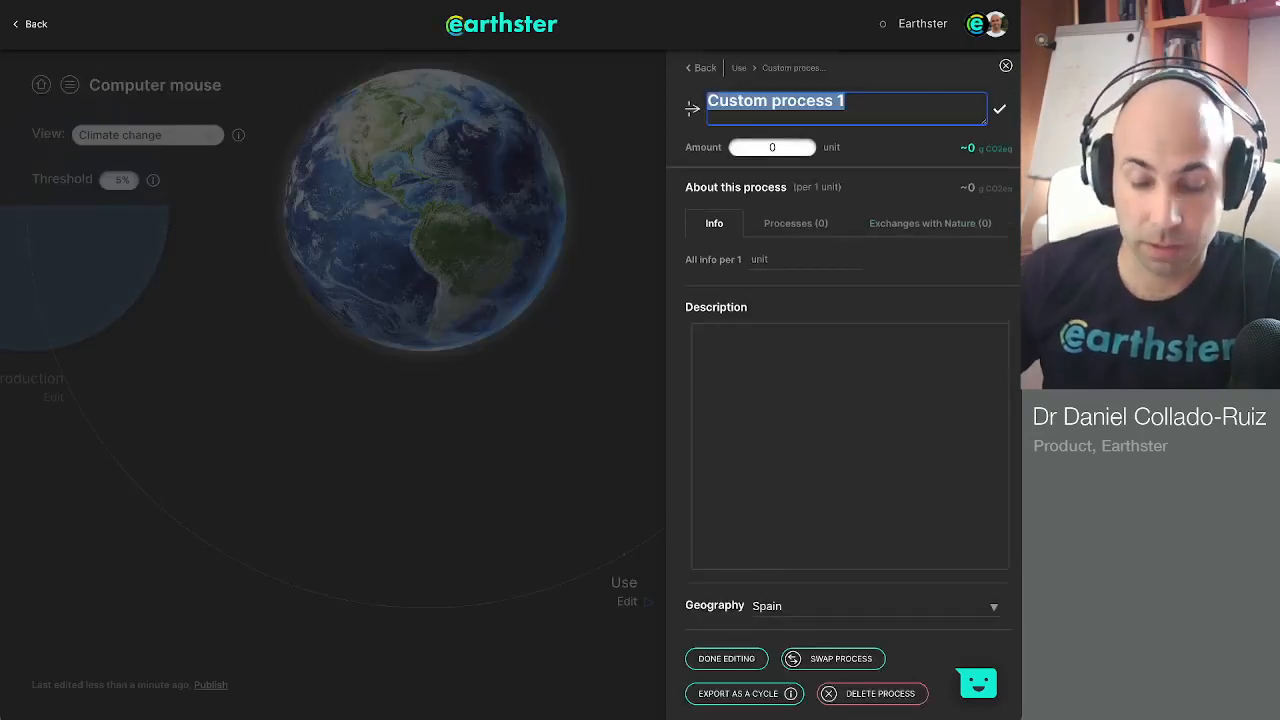
type("Power consumptio")
key("BackSpace")
key("BackSpace")
type("ion")
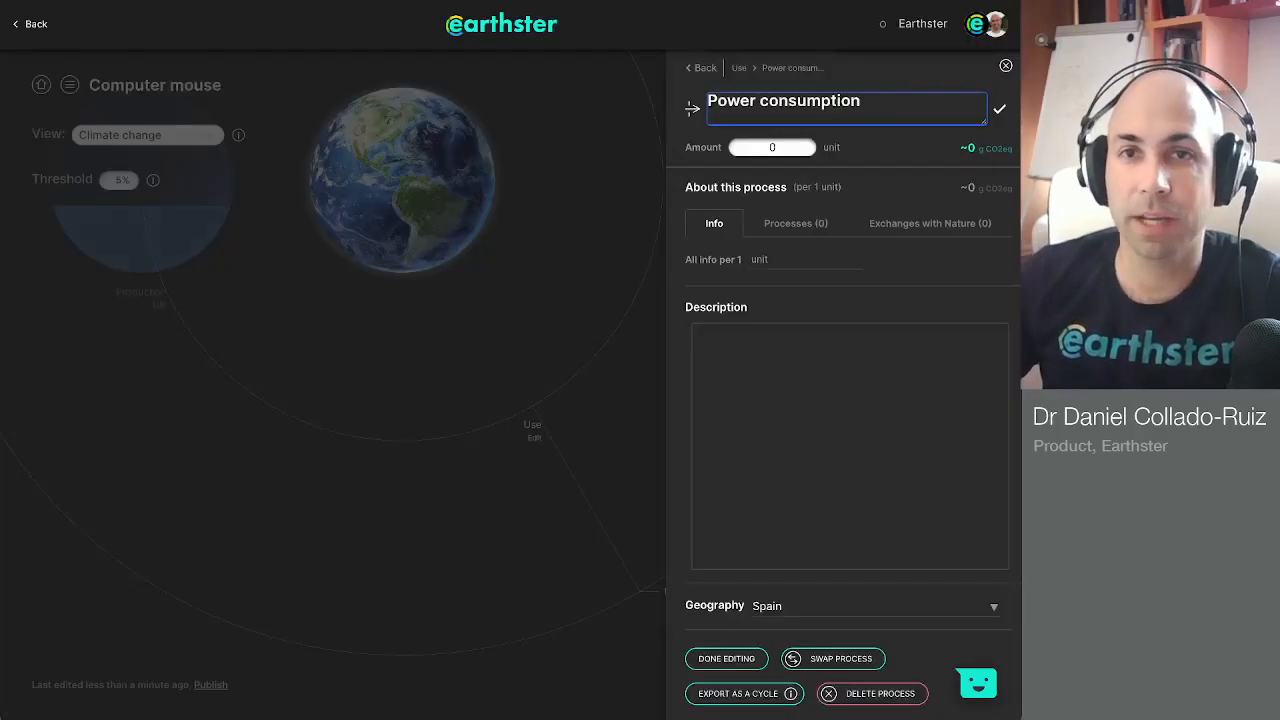
key("Return")
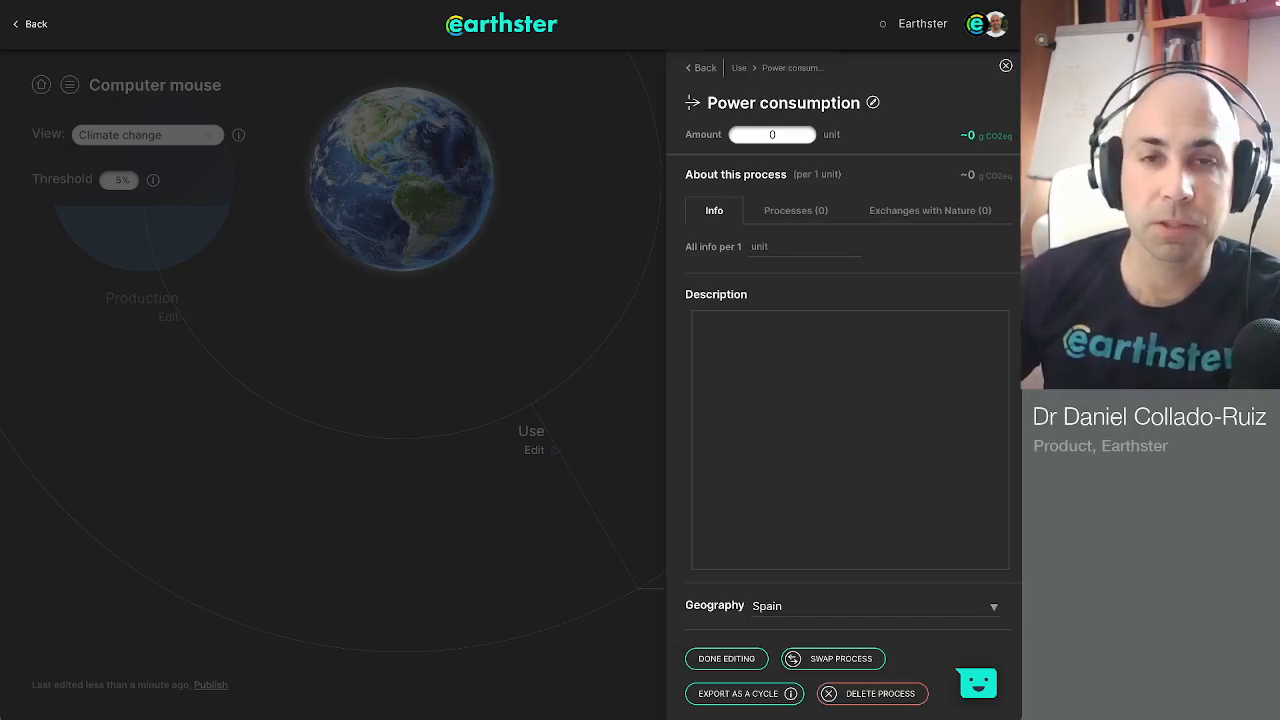
Set the Power consumption process's reference unit to "year" and its amount to 10.
left_click(770, 247)
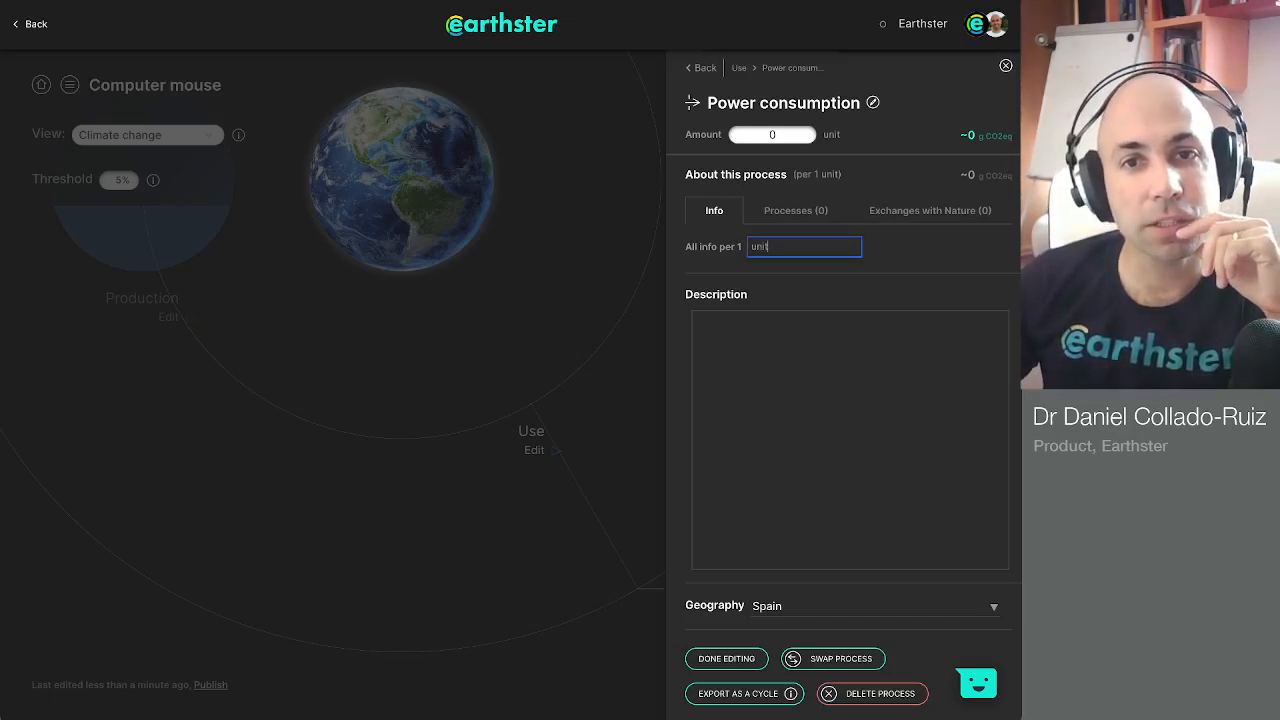
key("Return")
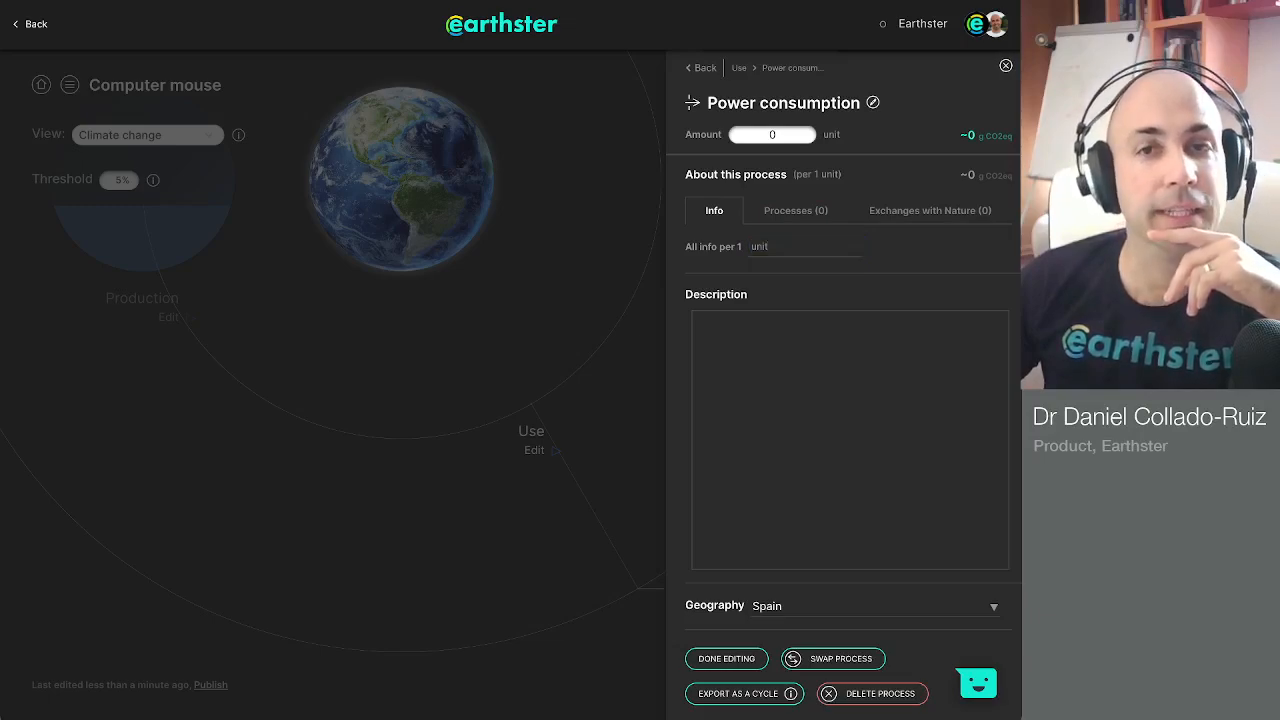
double_click(760, 247)
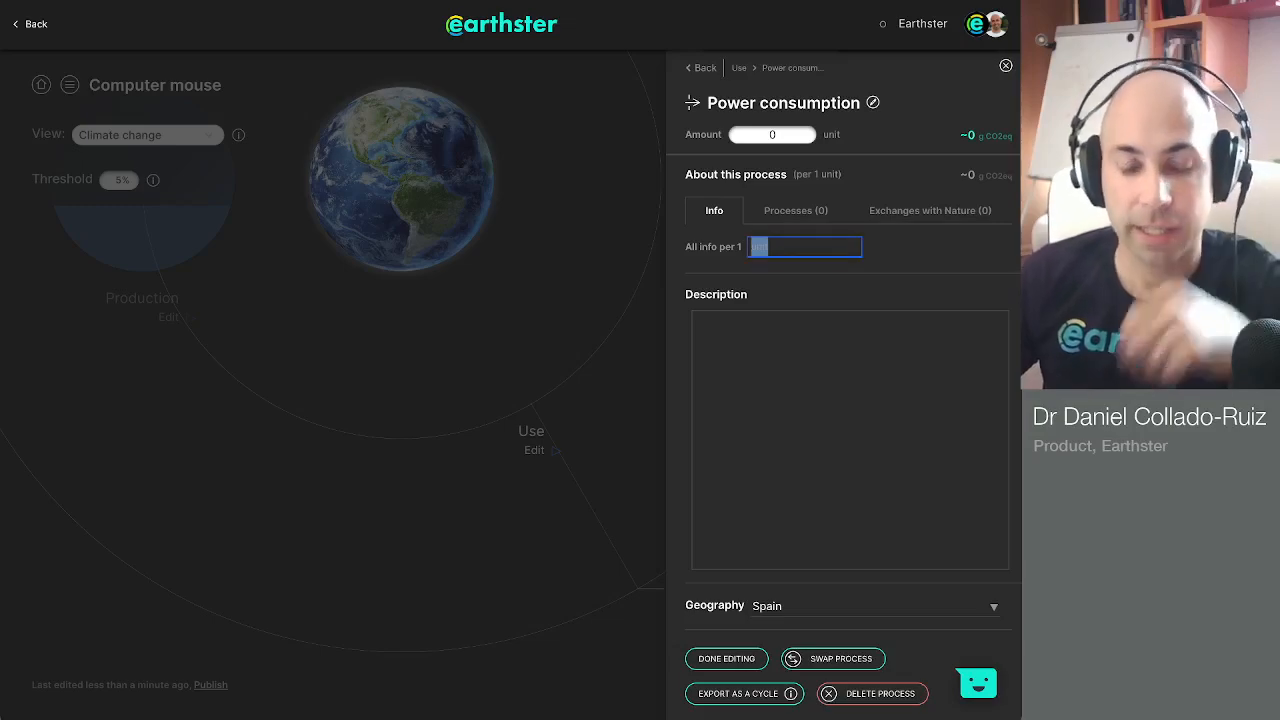
key("BackSpace")
type("year")
key("Return")
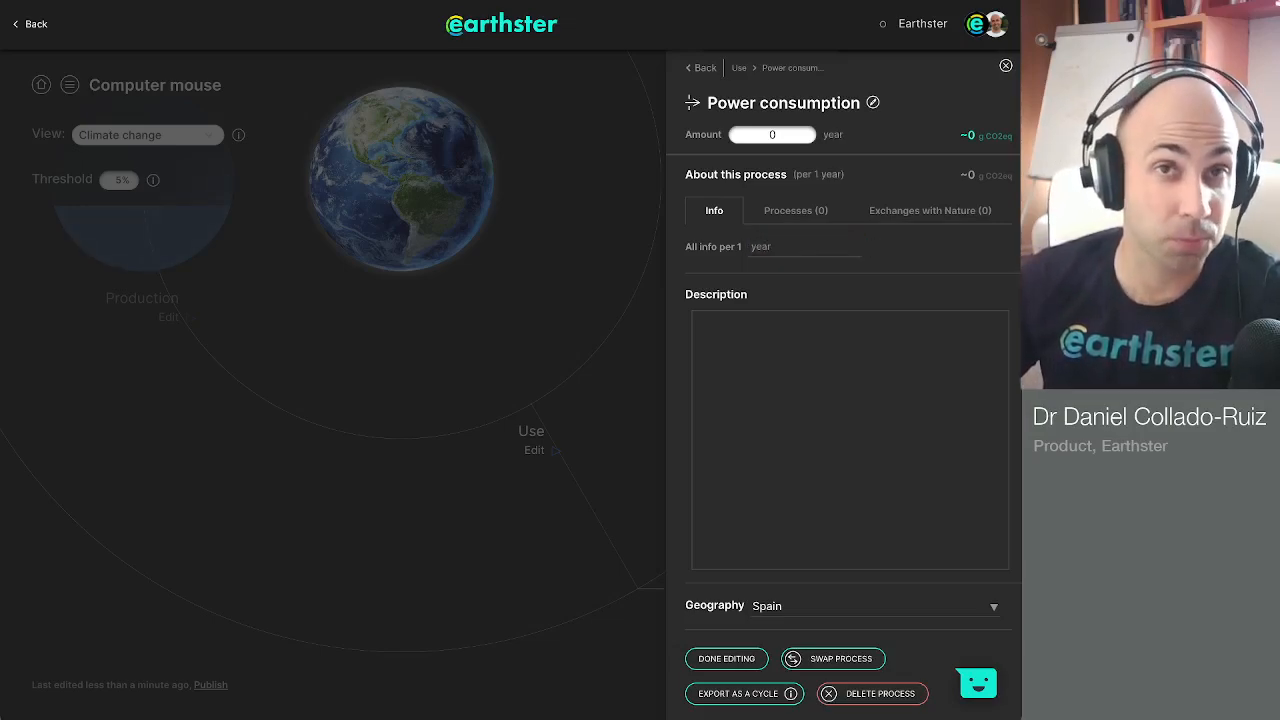
double_click(772, 135)
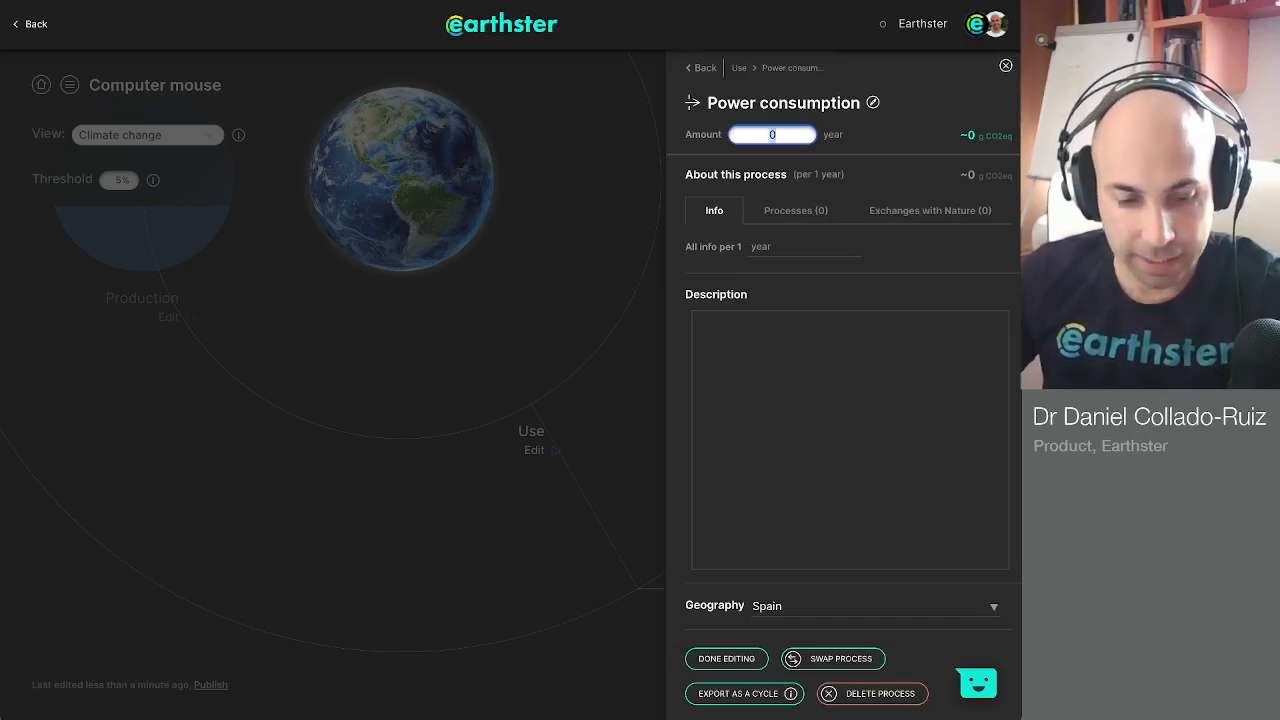
type("10")
key("Return")
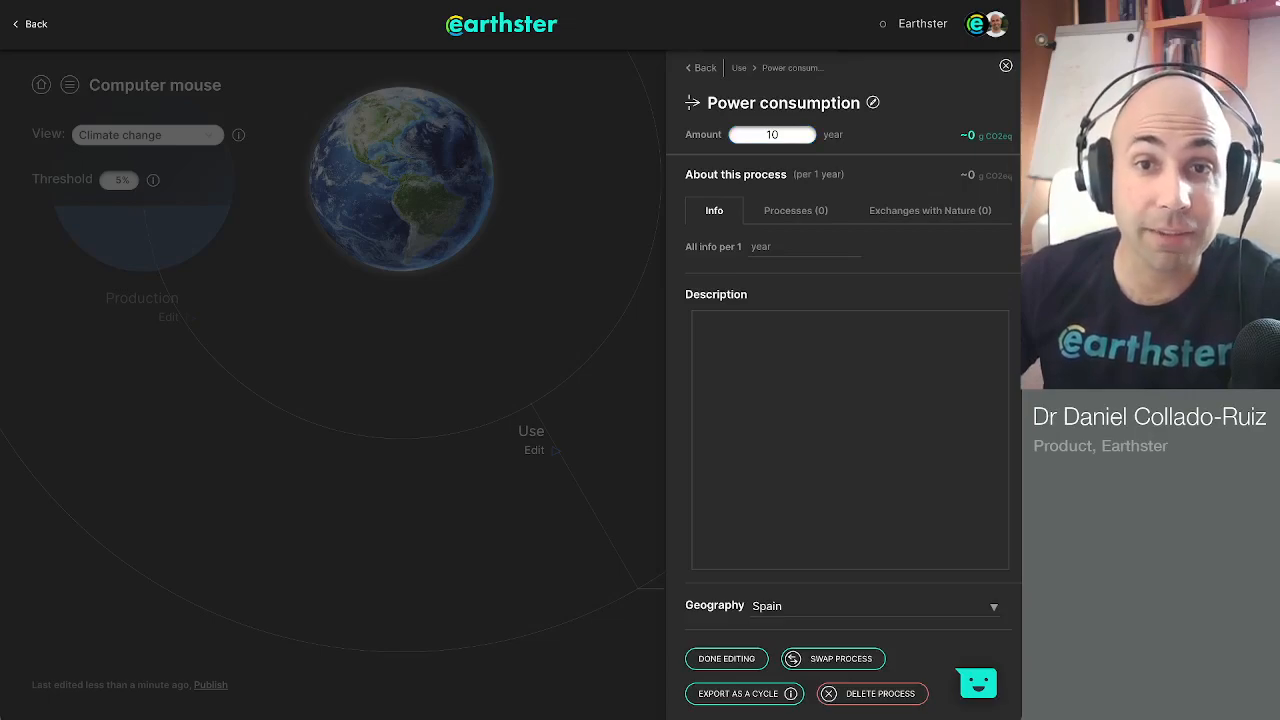
Add a custom process named "While active" inside Power consumption and return to the Power consumption process.
left_click(796, 211)
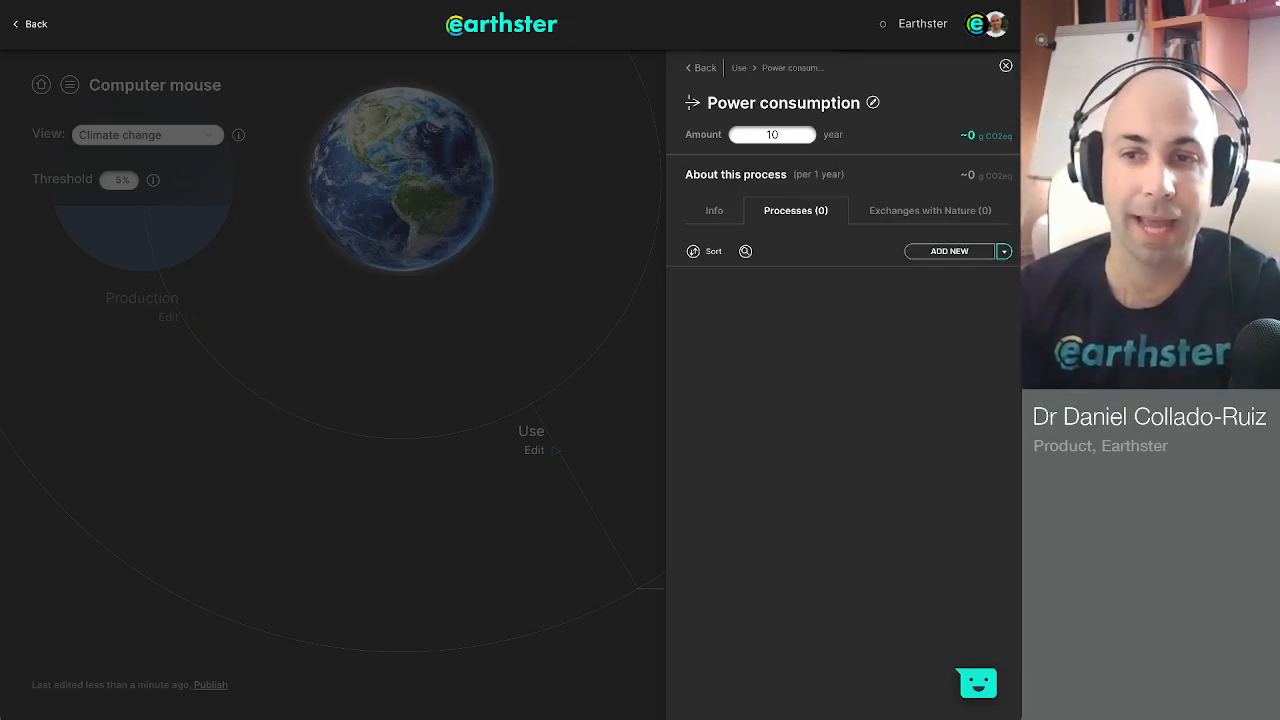
left_click(1004, 252)
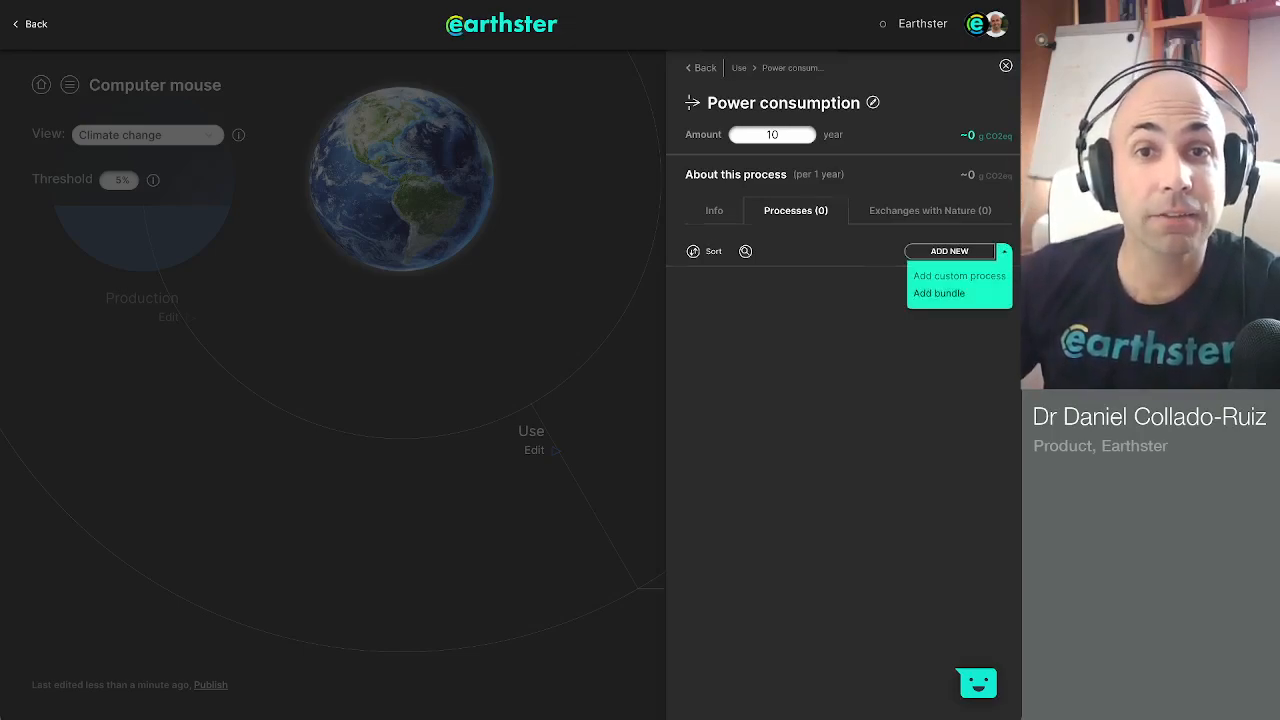
left_click(958, 275)
type("While active")
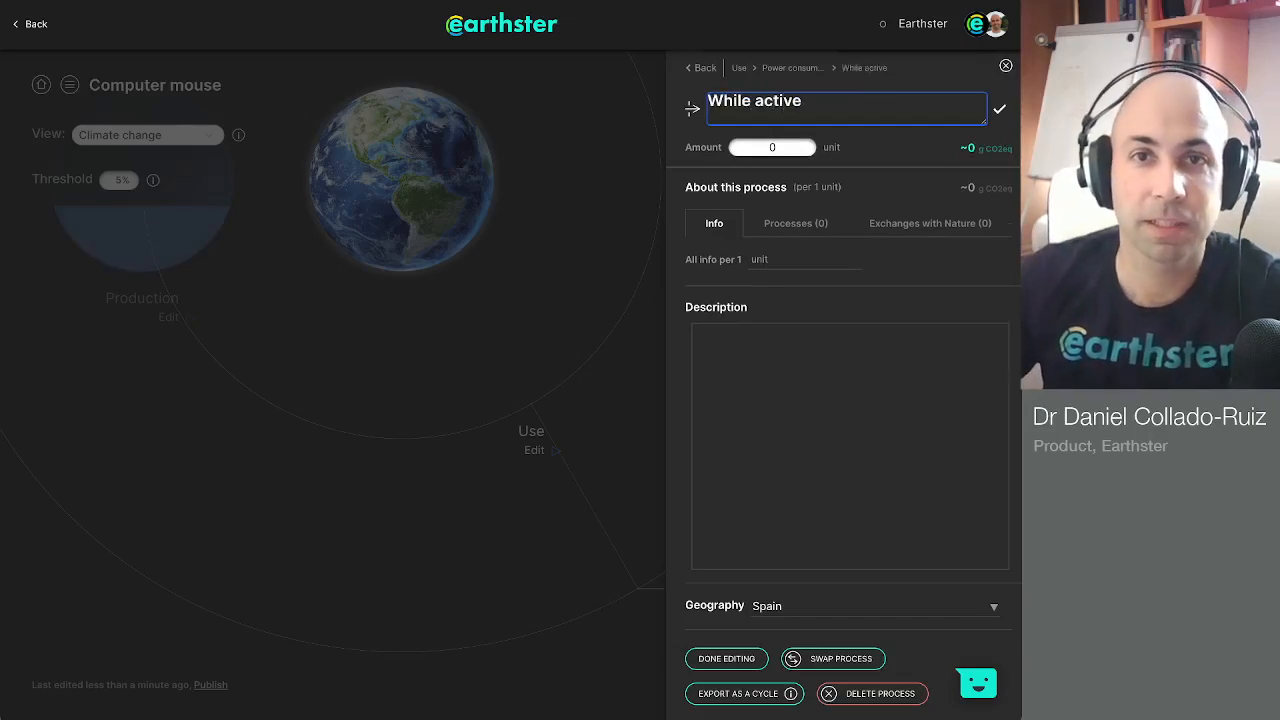
left_click(790, 68)
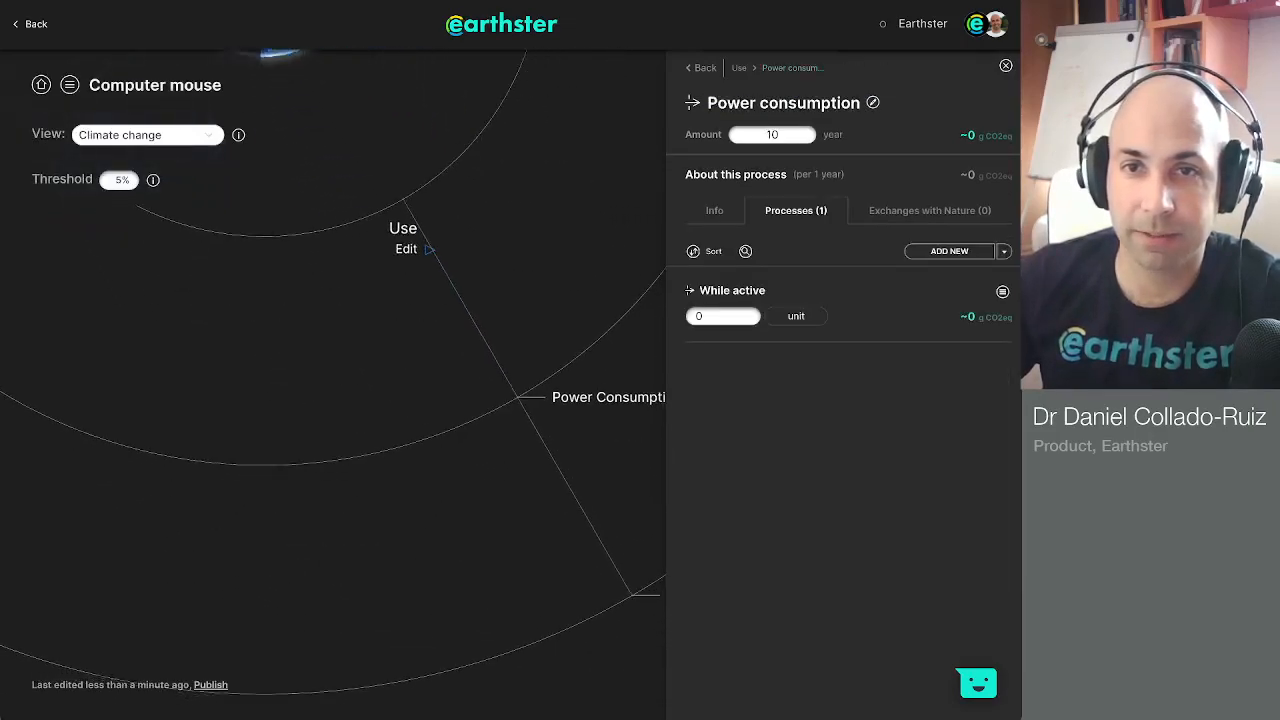
Add a custom process named "While on standby" inside Power consumption and return to the Power consumption process.
left_click(1004, 251)
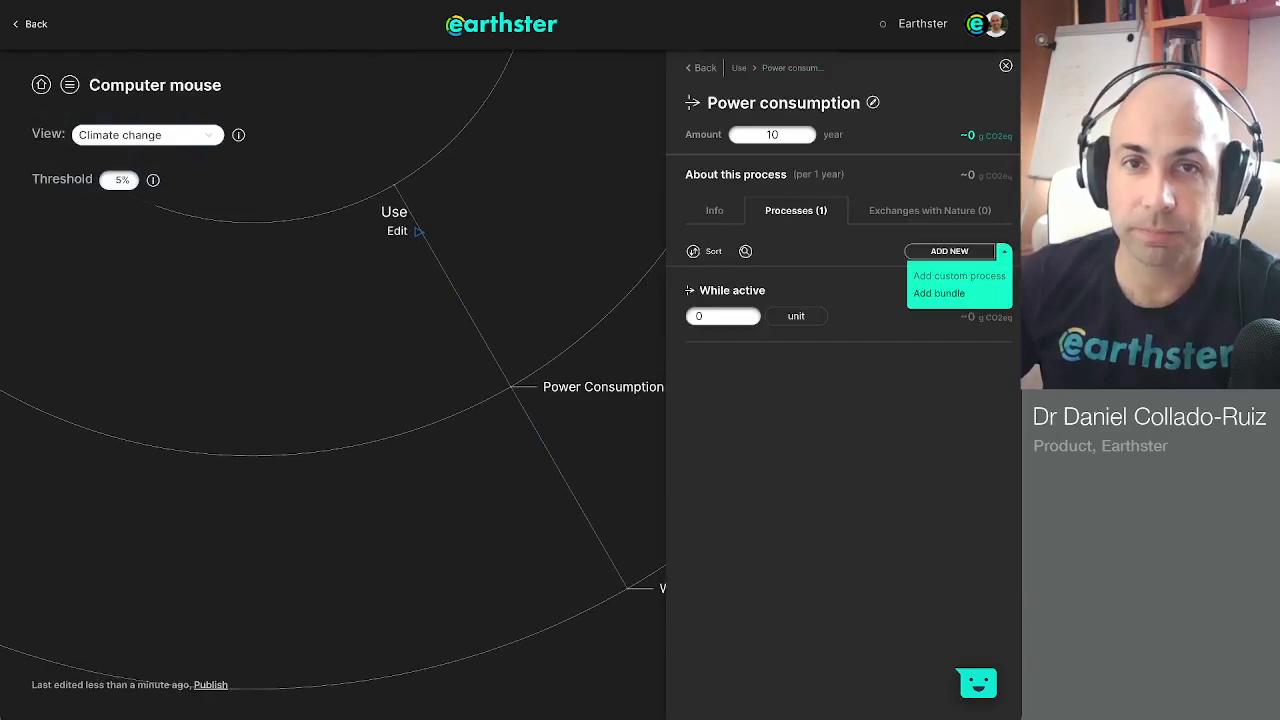
left_click(959, 275)
type("While on standby")
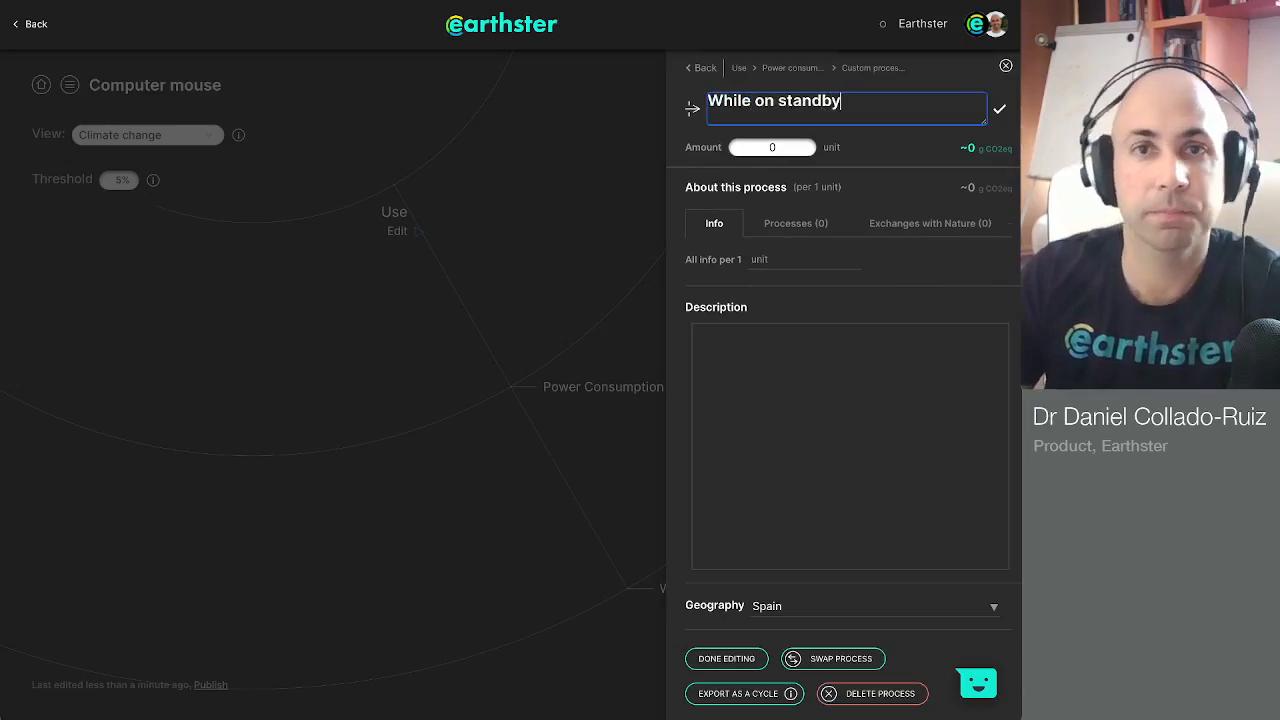
key("Return")
left_click(793, 68)
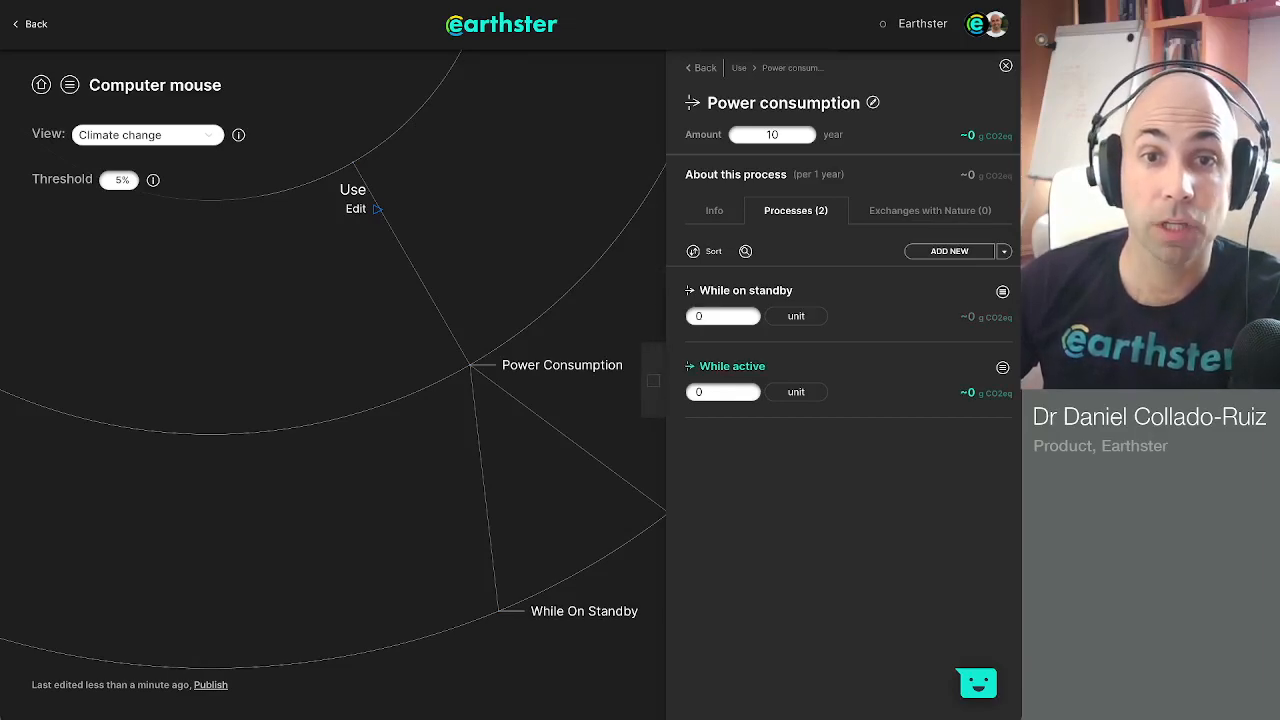
Open the While active process and set its reference unit to "hours".
left_click(732, 366)
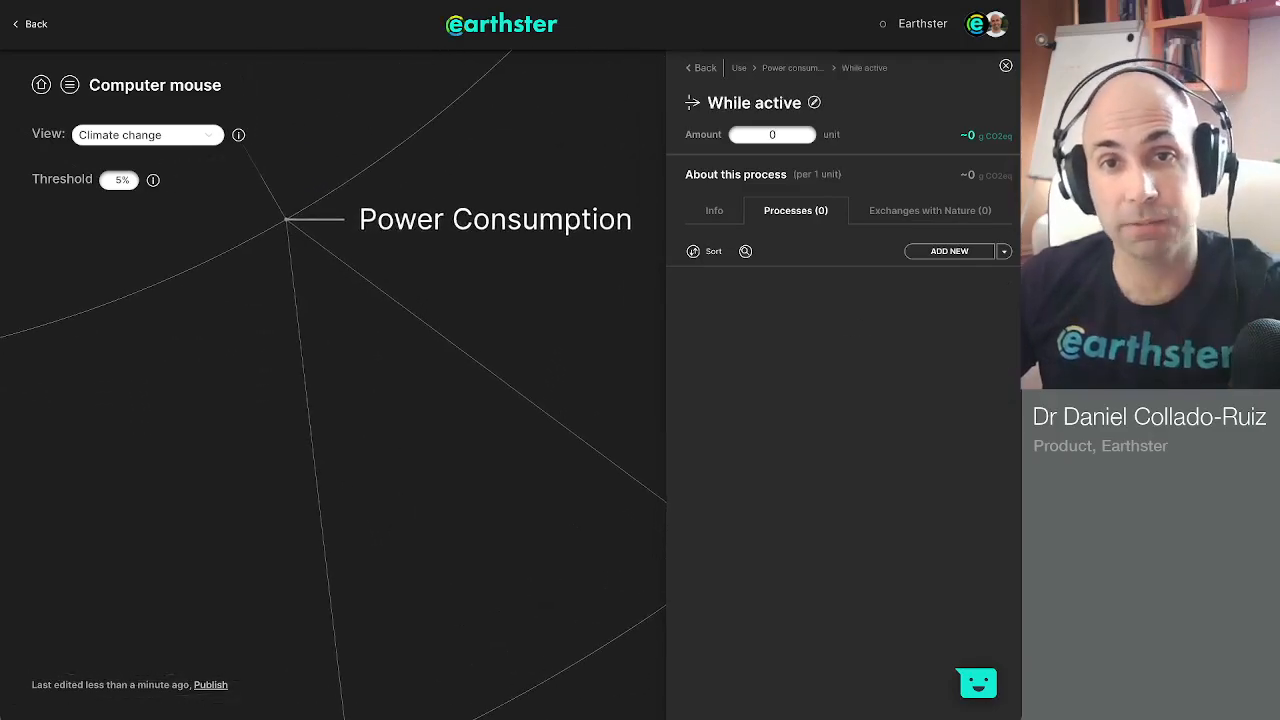
double_click(760, 247)
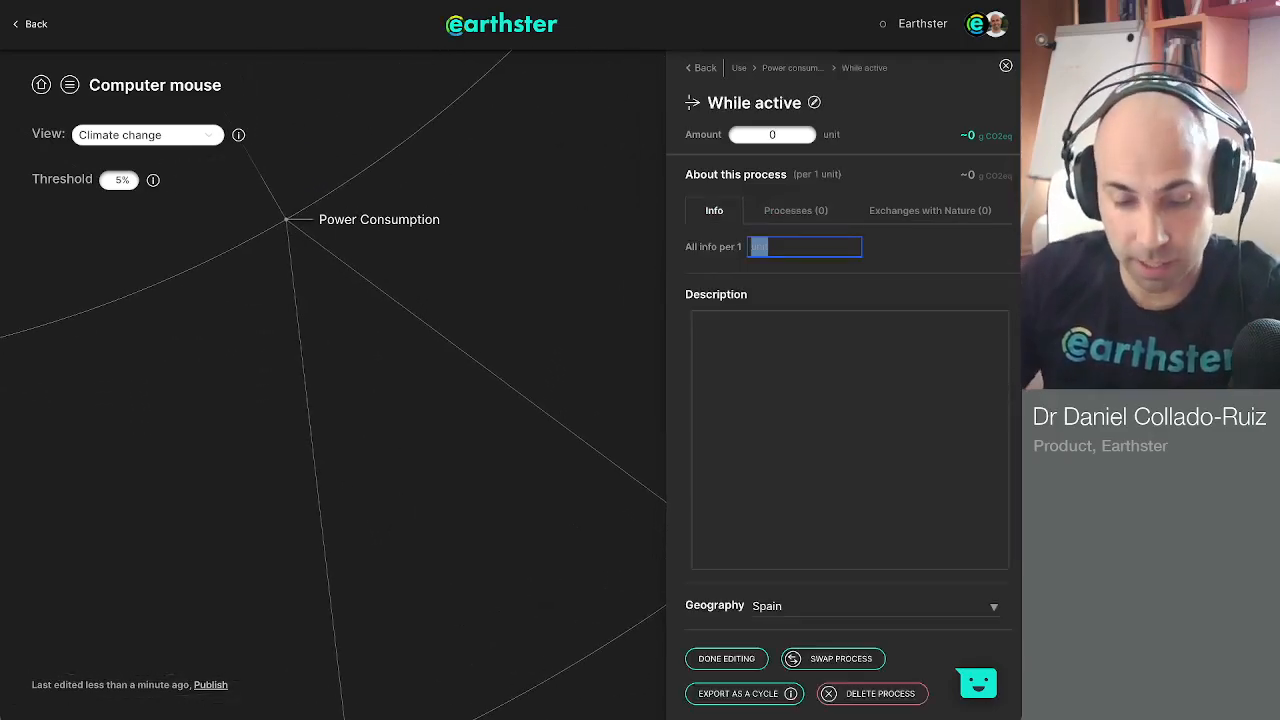
type("hours")
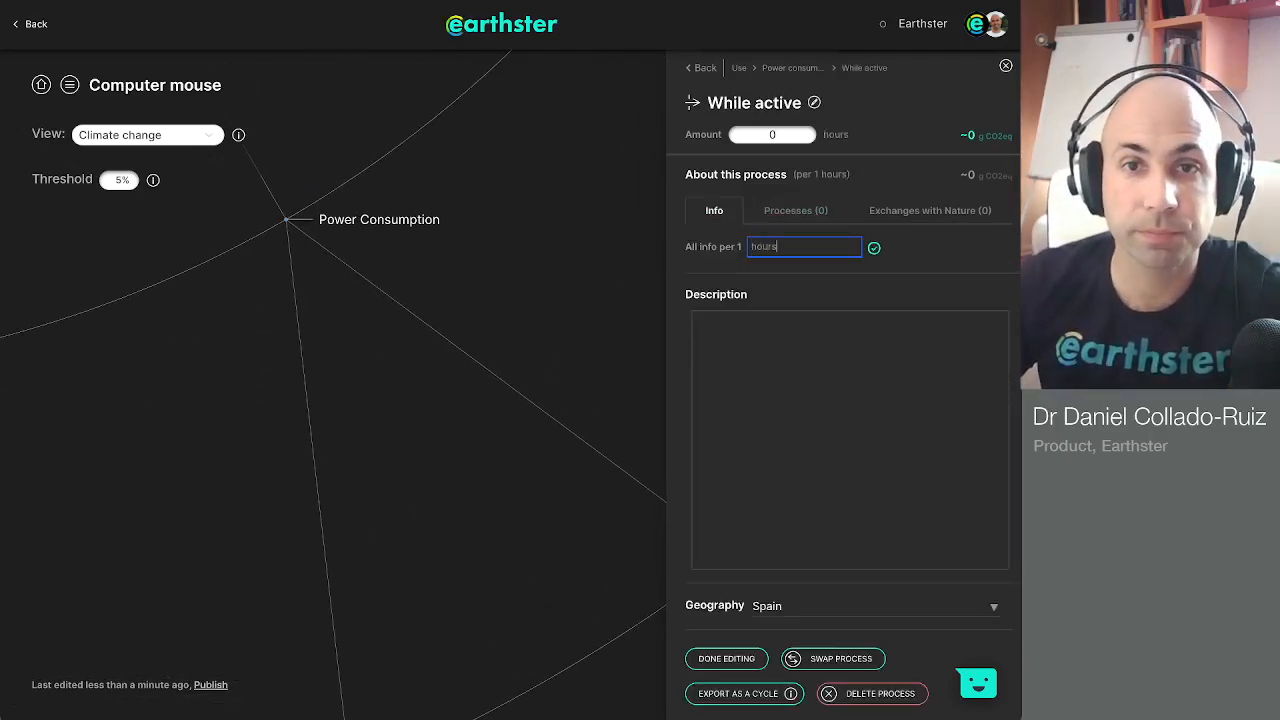
left_click(777, 135)
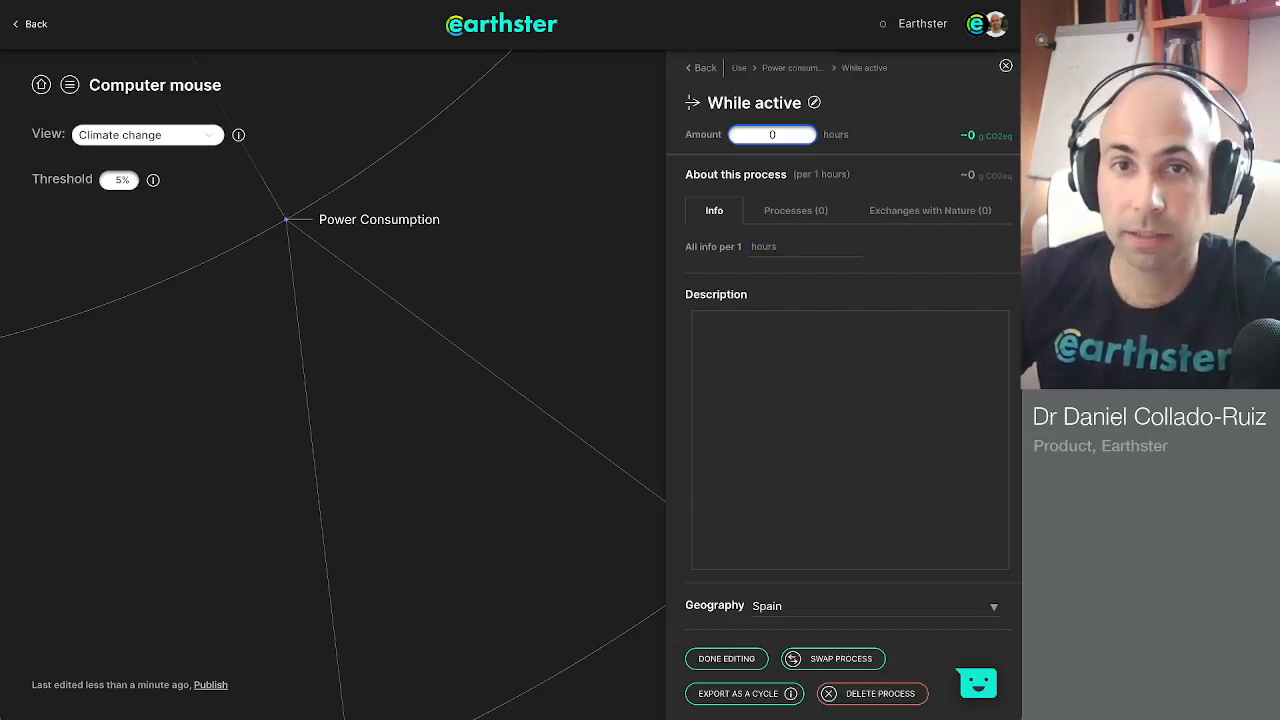
Describe the While active process on four lines: "The mouse is used", "200 days/year", "8 h/day" and "That is 1600 h/year".
left_click(699, 323)
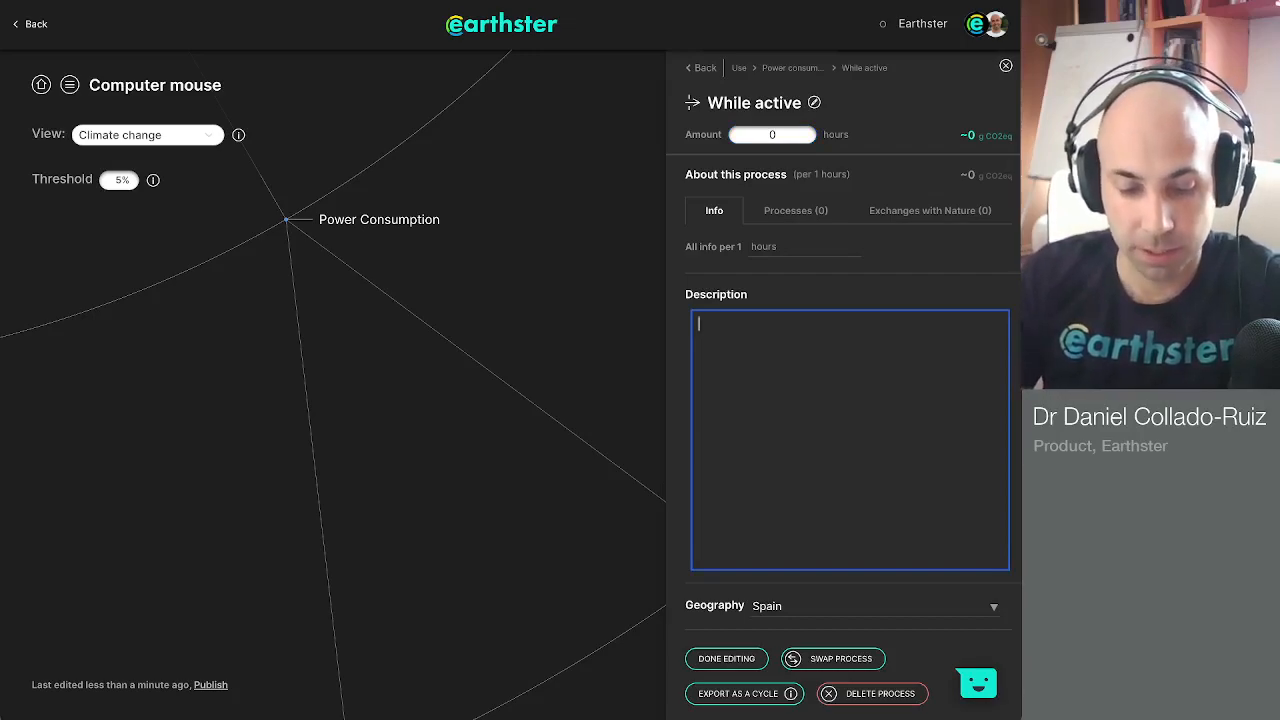
type("The mouse is")
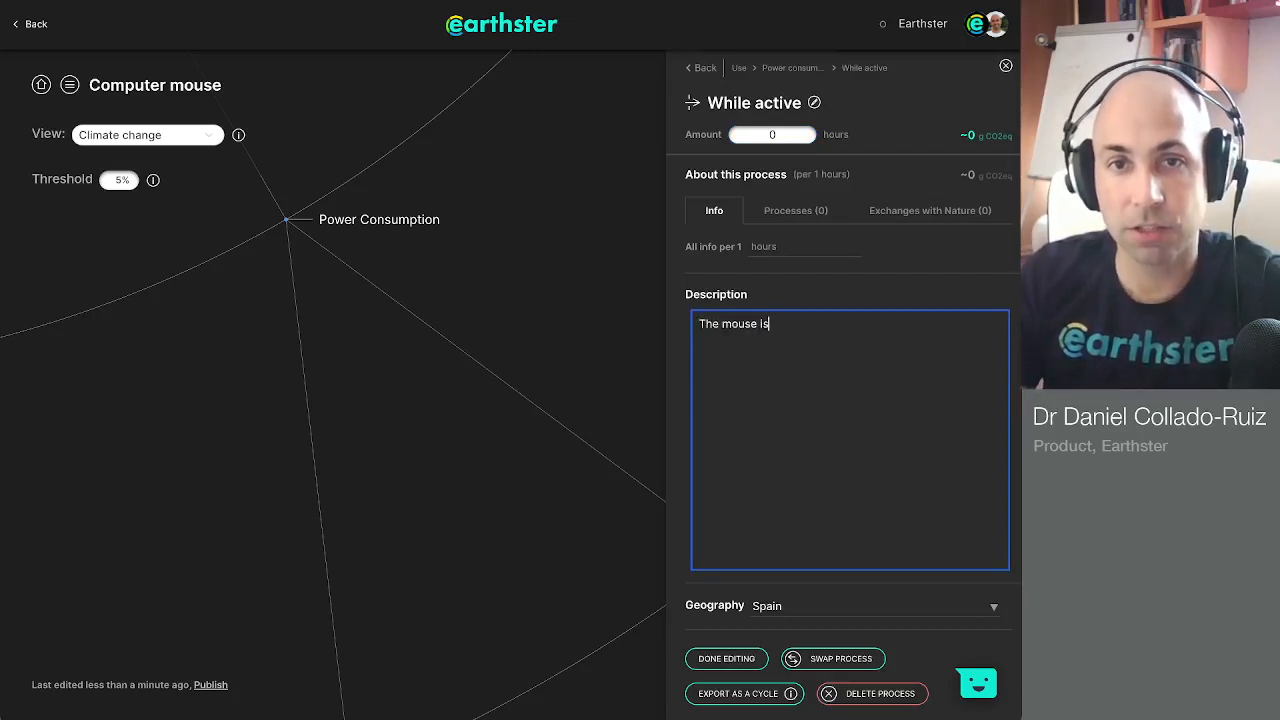
type(" used 200")
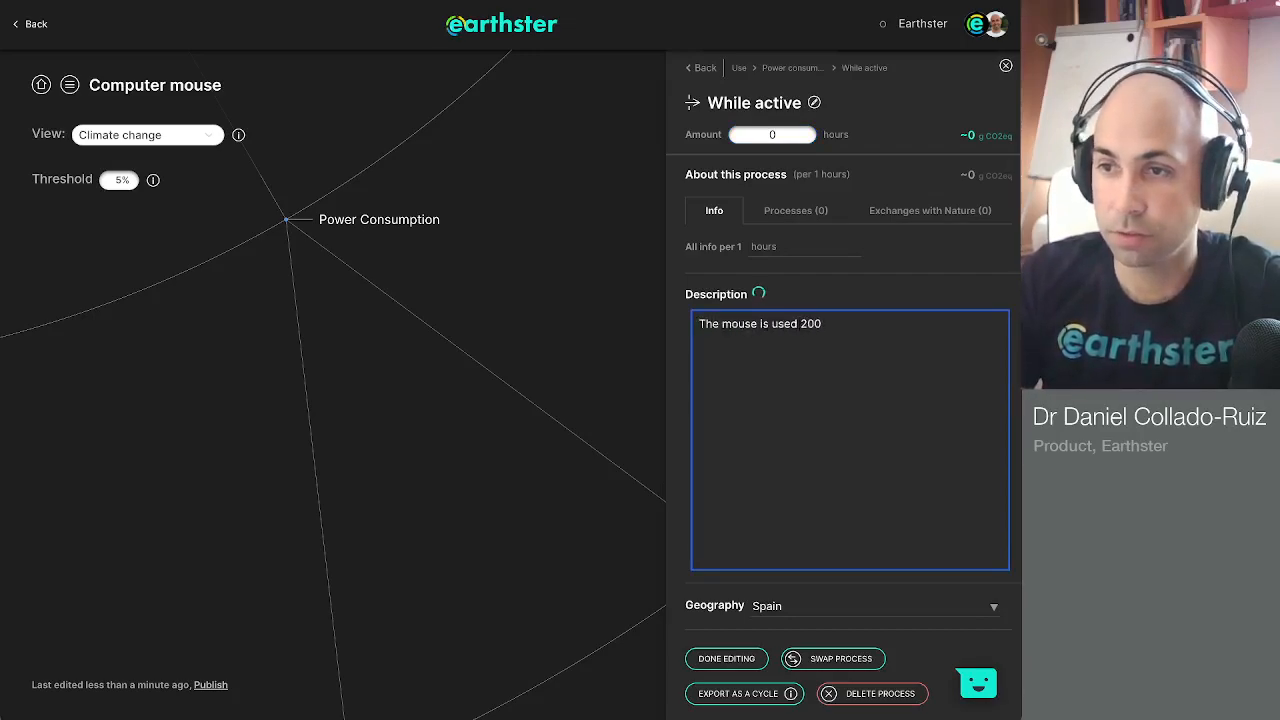
type(" days/year")
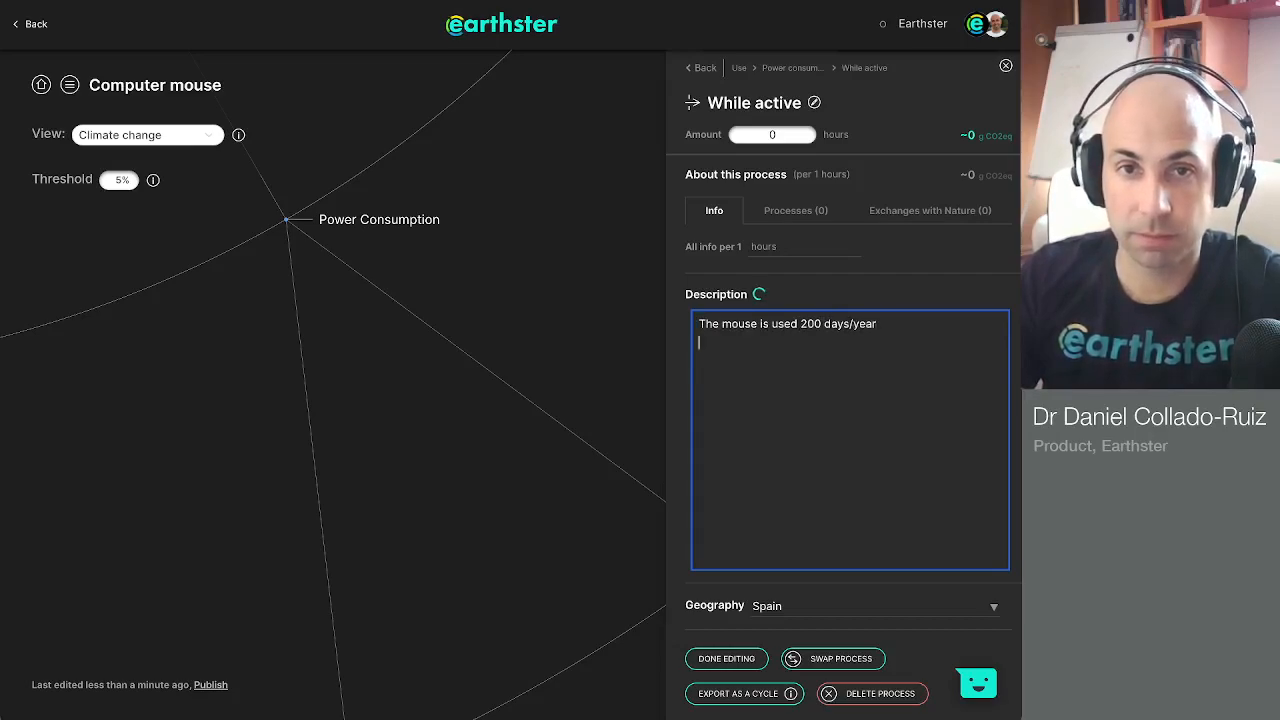
key("Home")
key("alt+Right")
key("alt+Right")
key("alt+Right")
key("alt+Right")
key("Delete")
key("Return")
key("End")
key("Return")
type("8 h/day")
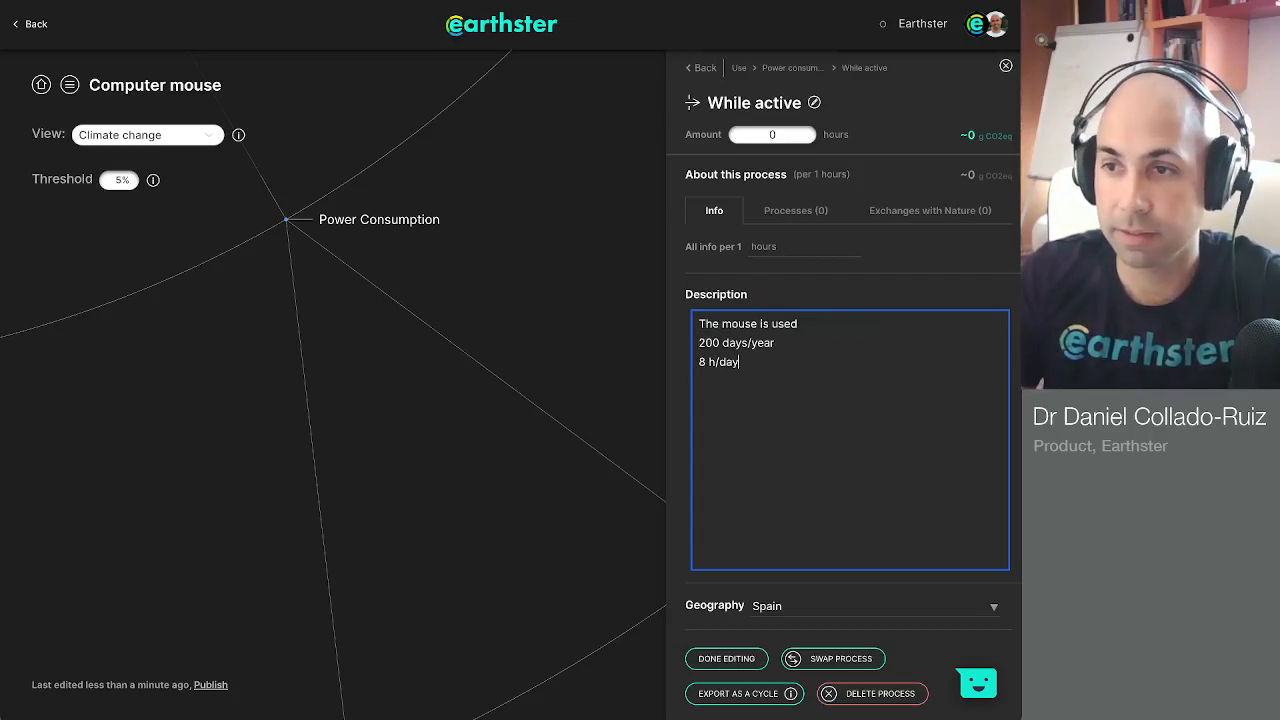
key("Return")
type("Th")
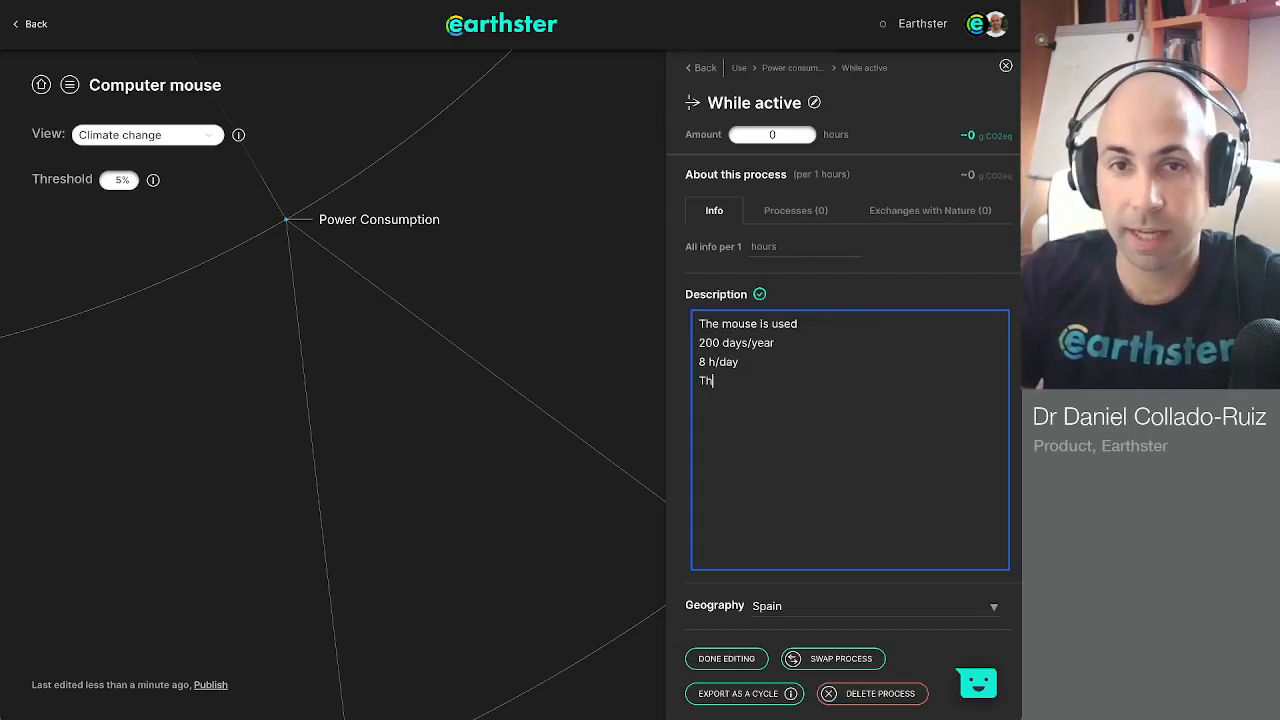
type("at is 1600 h/year")
Set the While active process's amount to 1600 hours and return to the Power consumption process.
left_click(776, 135)
key("BackSpace")
type("1600")
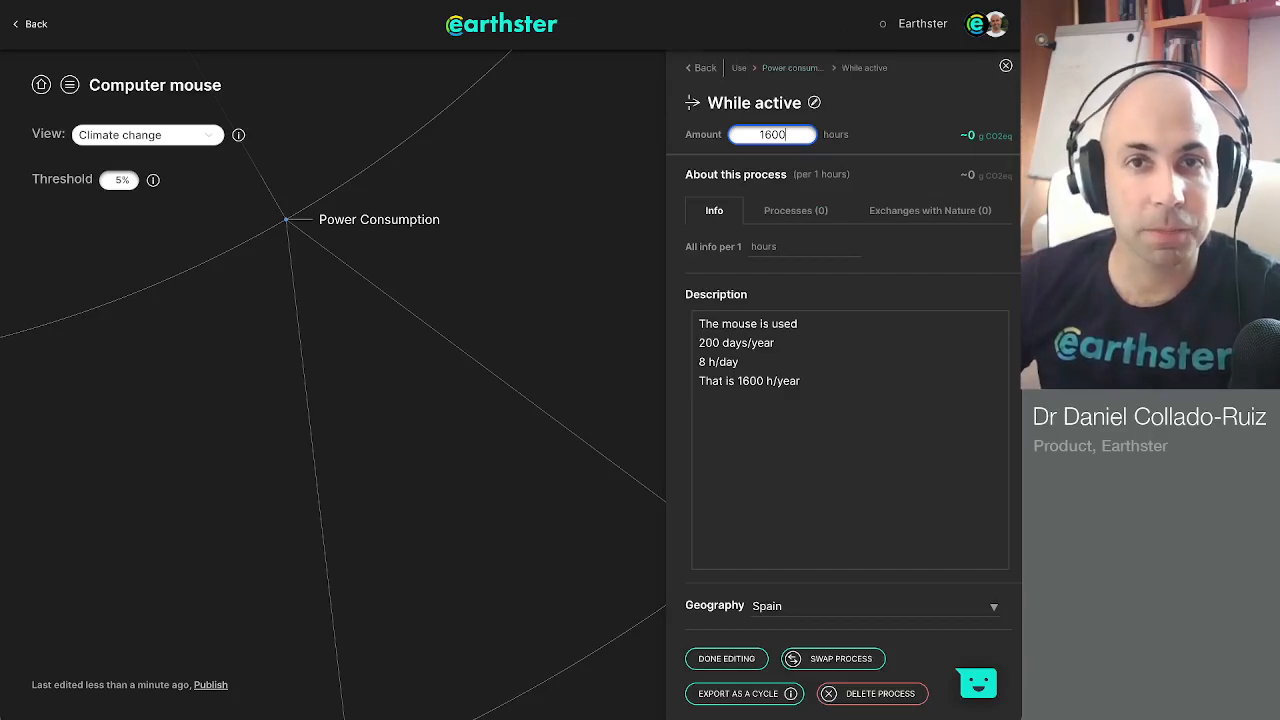
left_click(792, 67)
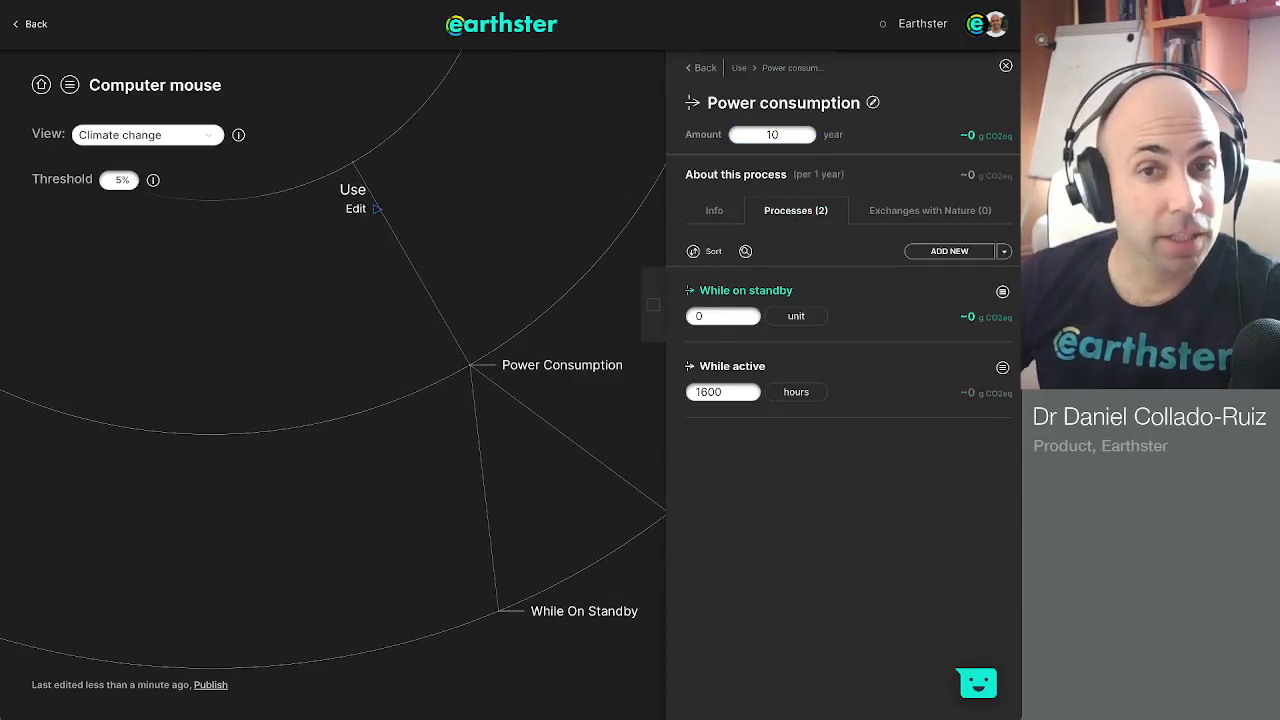
Open the While on standby process and set its reference unit to "hours".
left_click(745, 290)
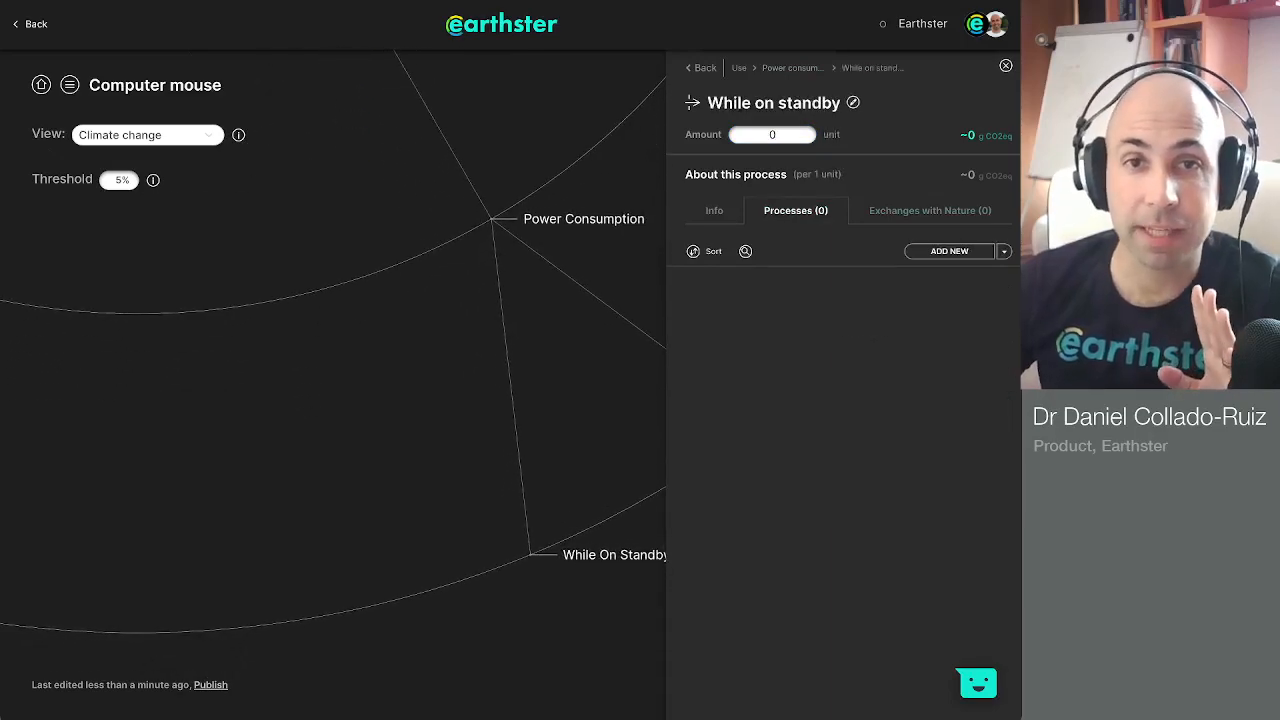
left_click(714, 211)
double_click(760, 247)
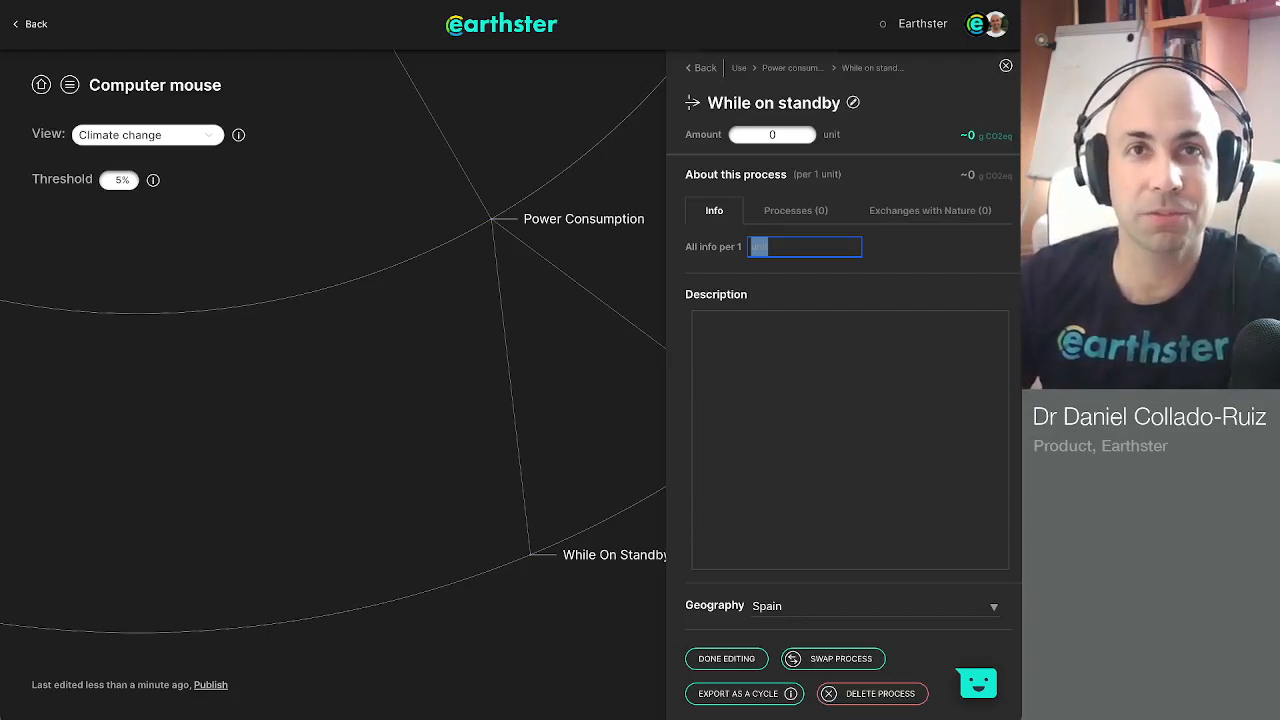
type("hours")
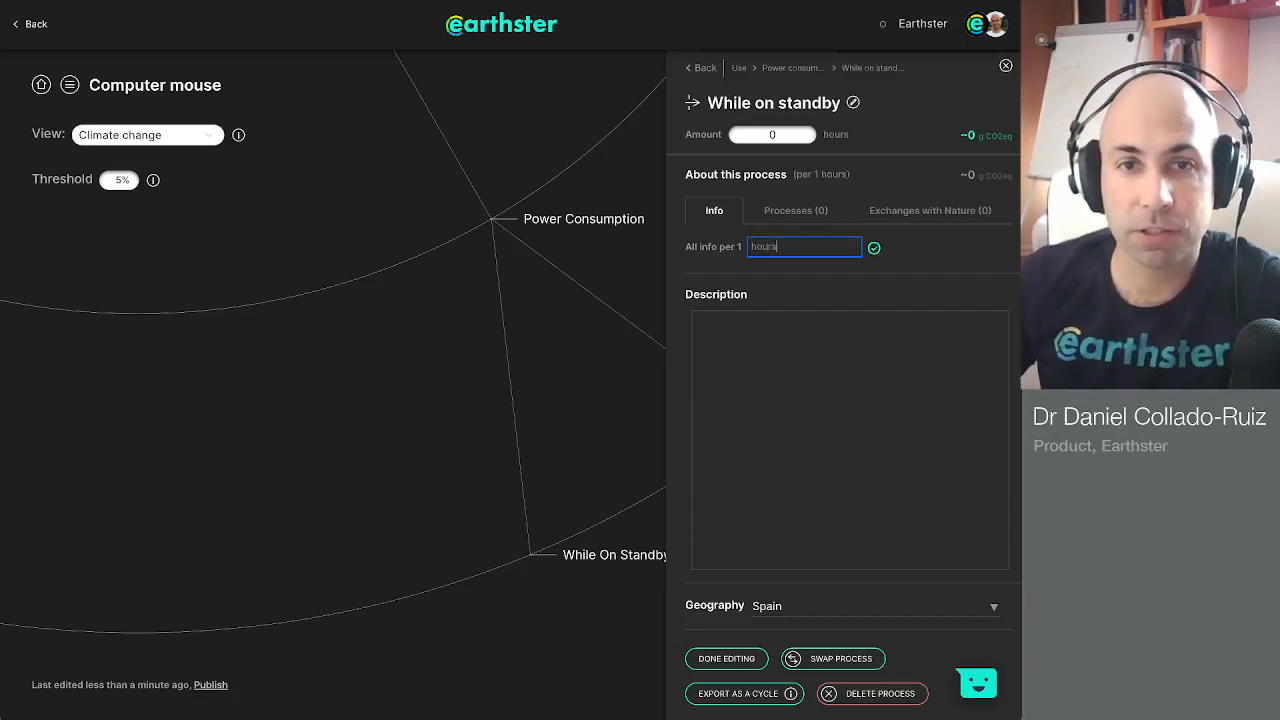
Start the standby description with the lines "The mouse is on standby:", "On workdays:" and "200 workdays/year x 16 h standby/workday".
key("Tab")
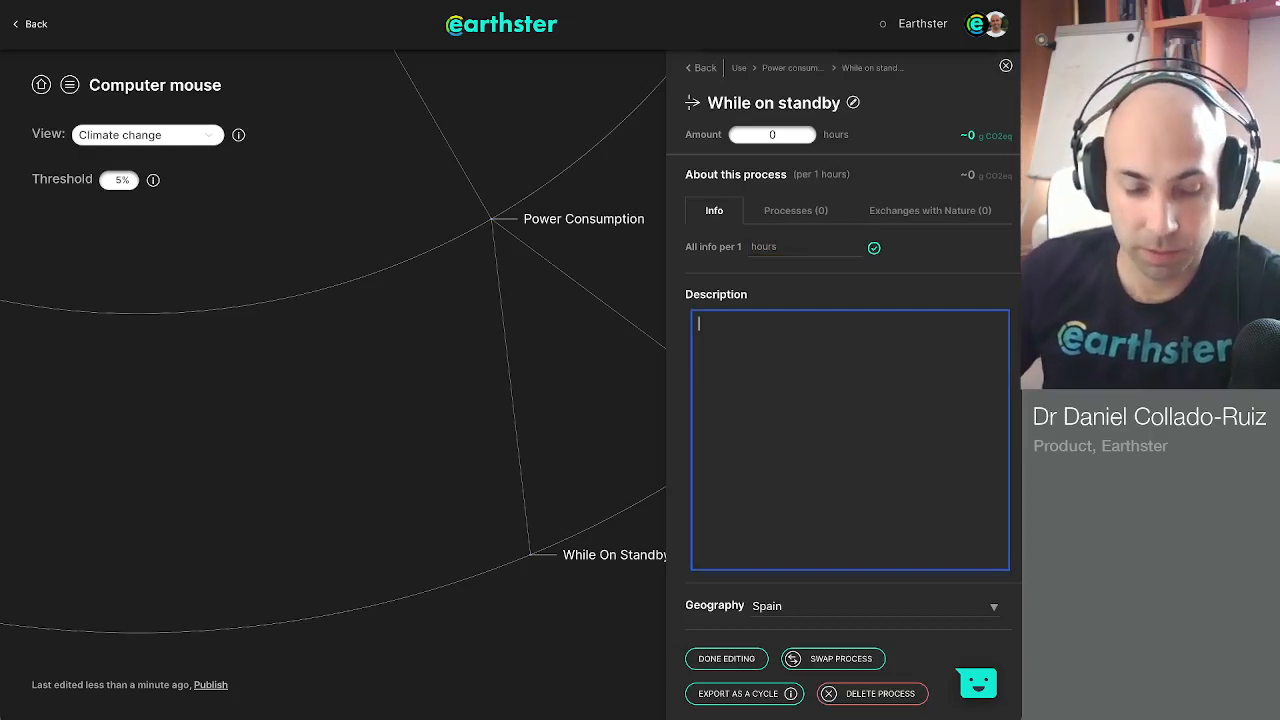
type("The mouse ")
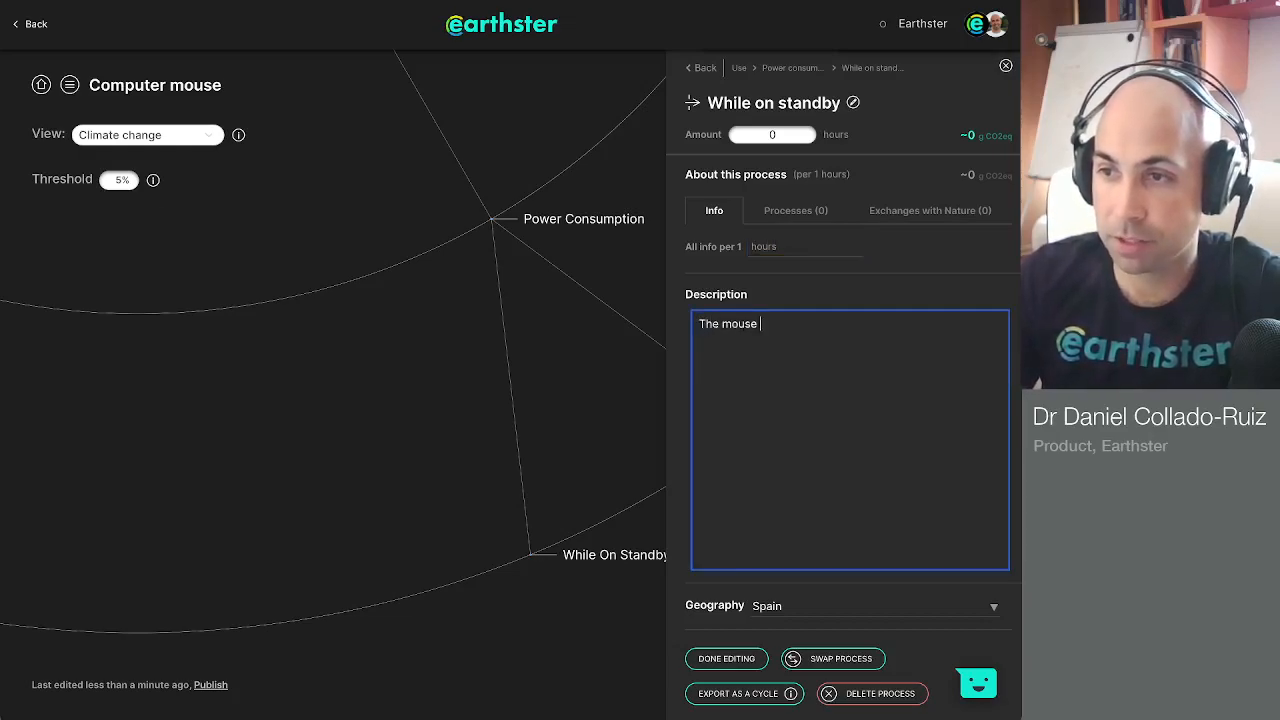
type("is on standby")
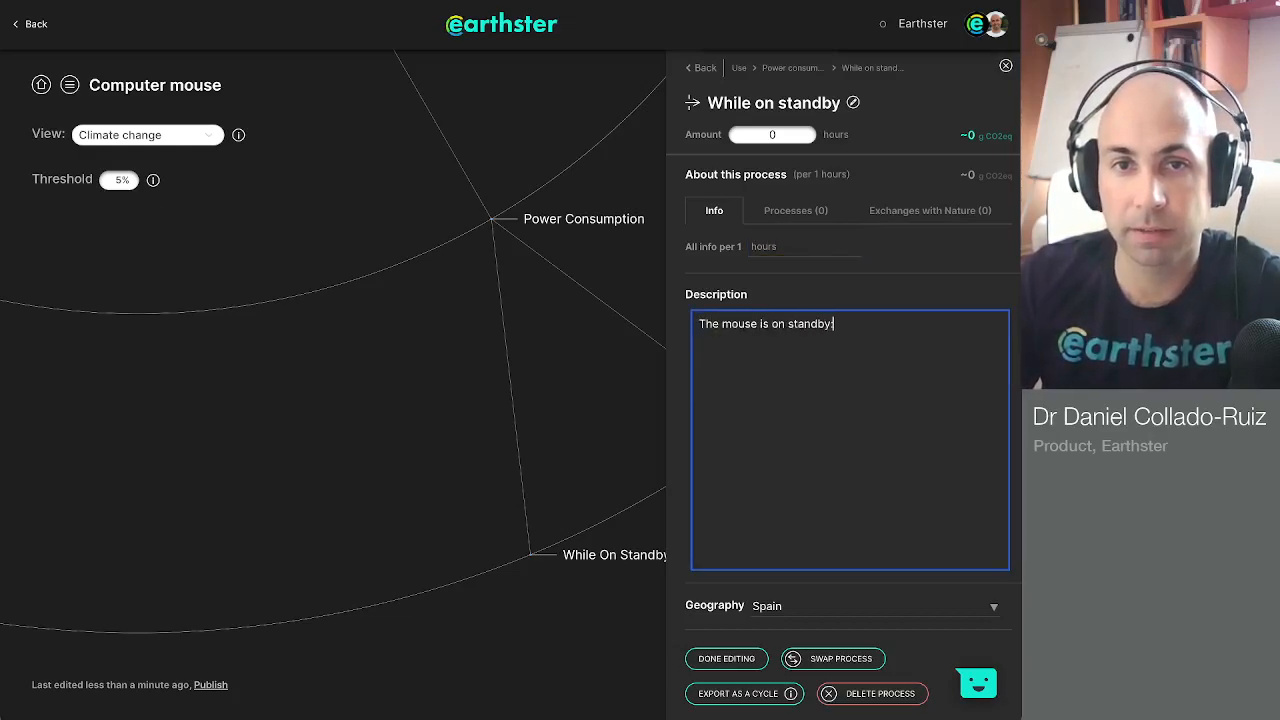
type(": ")
type("On workd")
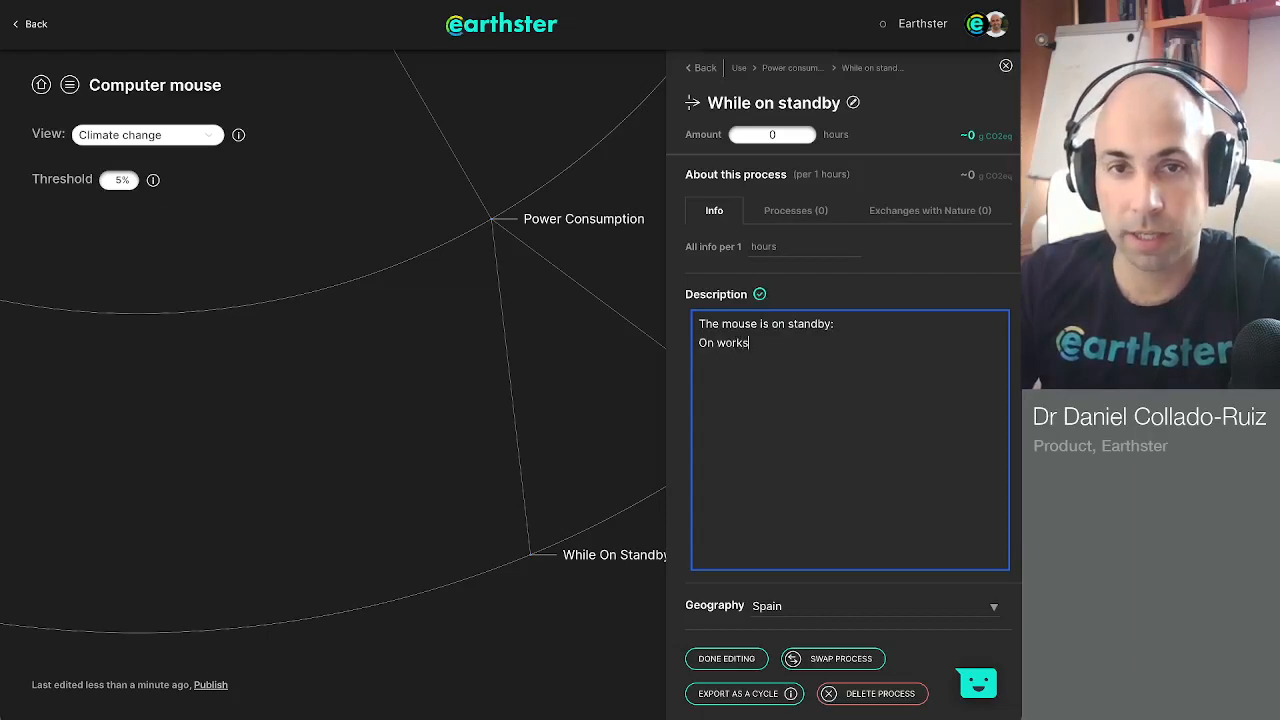
type("ays: ")
type("200 works")
key("BackSpace")
type("d")
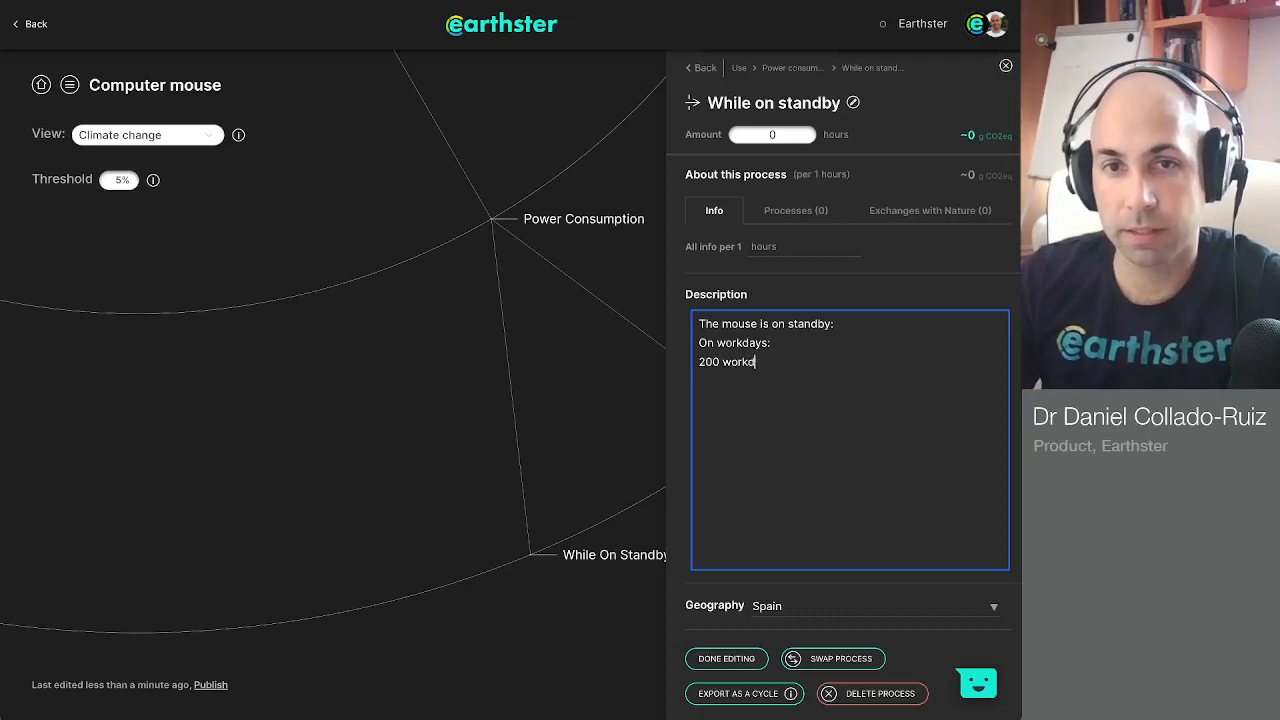
type("ays/year x ")
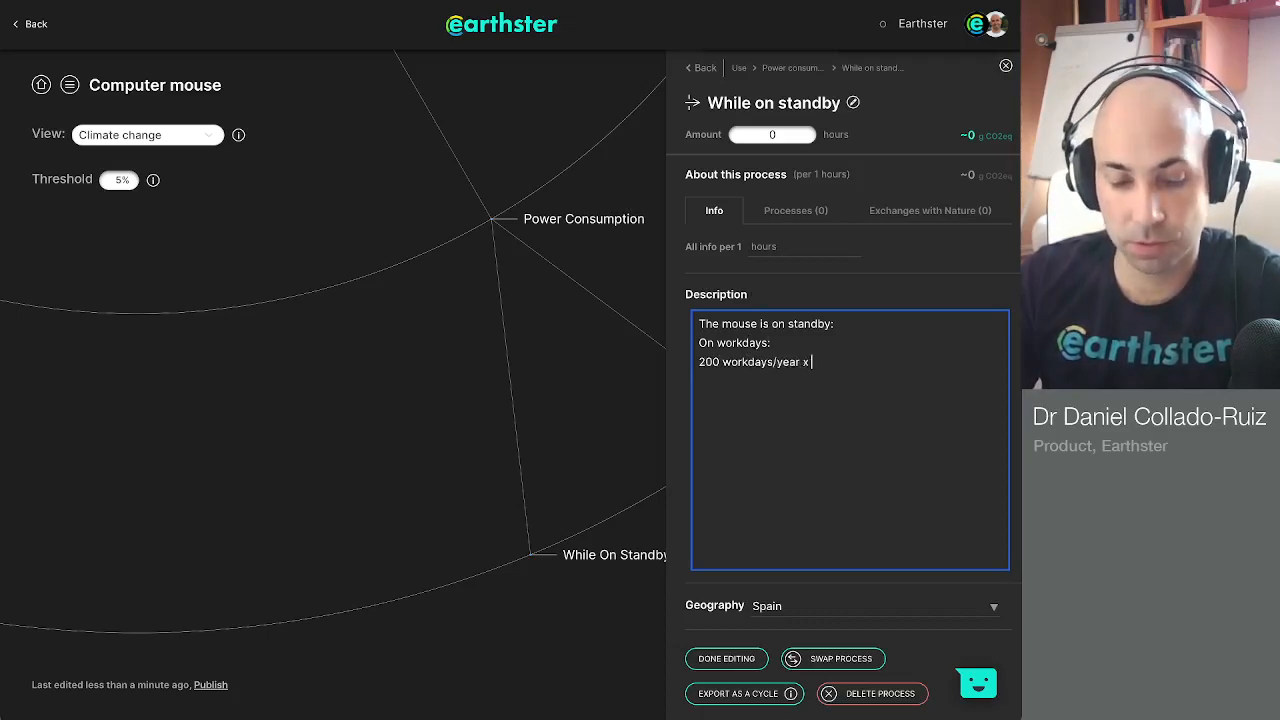
type("16 h ")
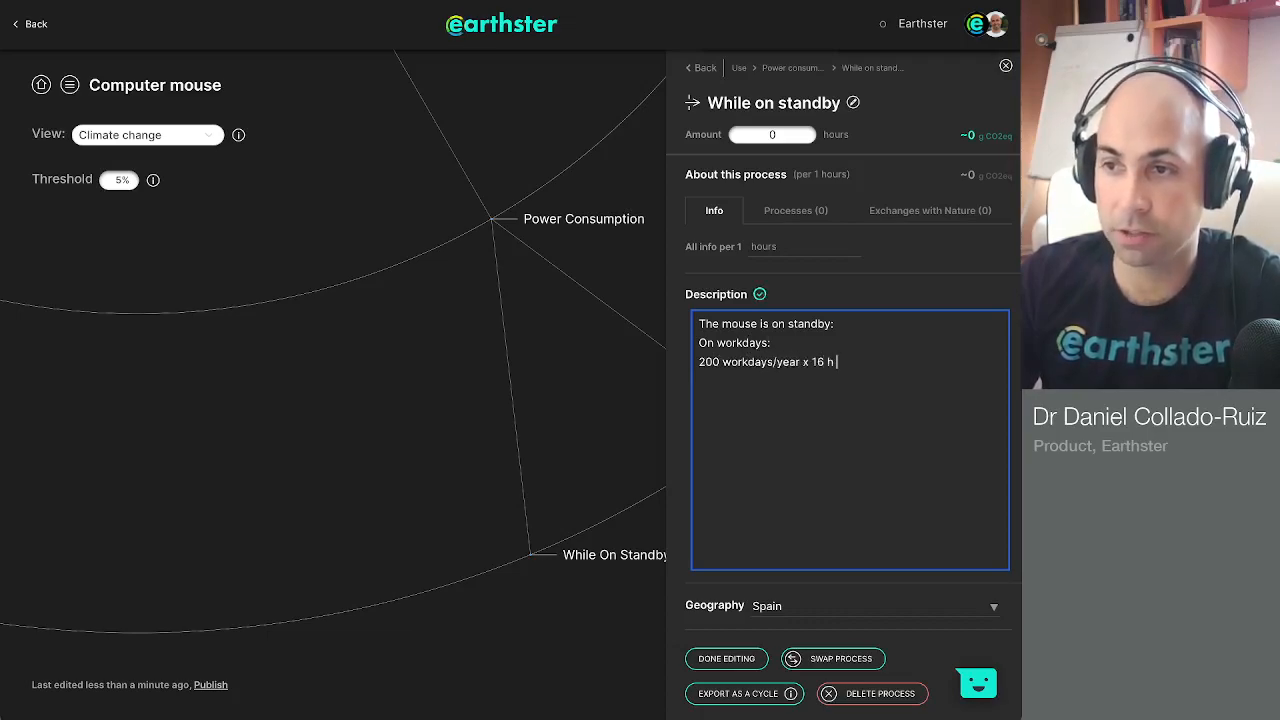
type("standby/workday")
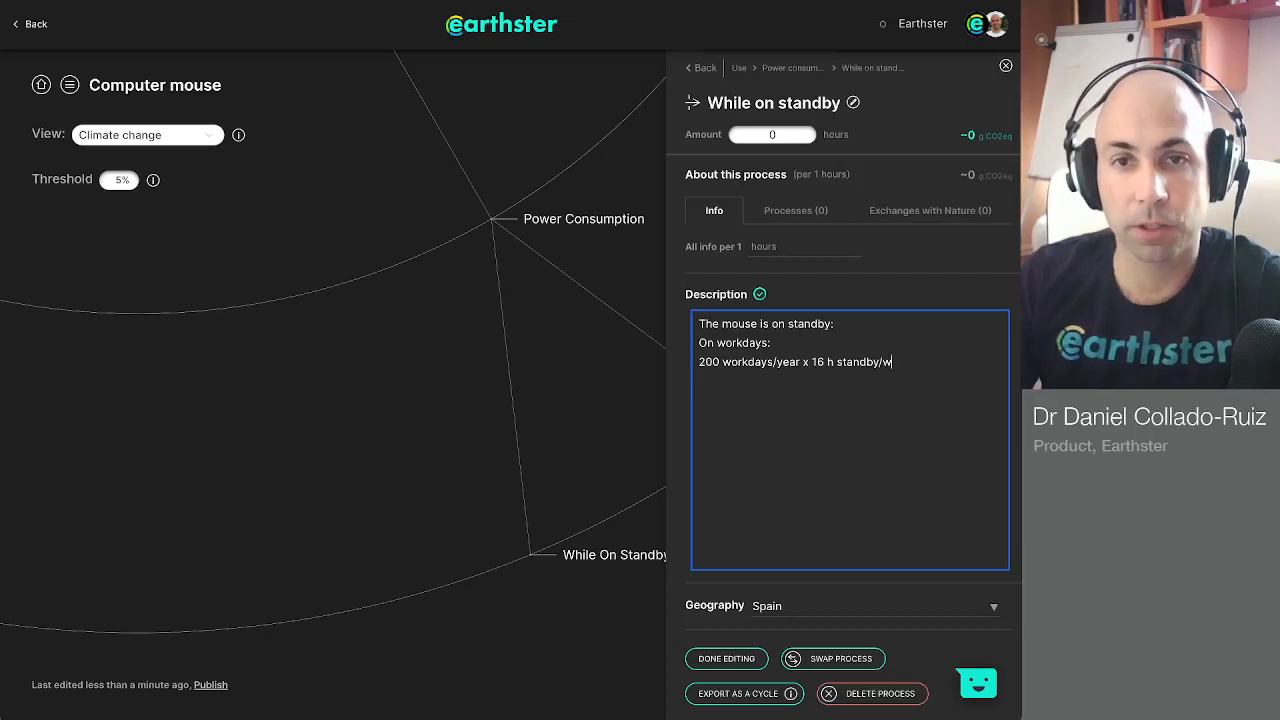
Add the workday result line "=> 3200 h standy/year" to the standby description, followed by a blank line.
key("Return")
type("=> ")
type("3200 h ")
type("standby")
type("/year")
key("Return")
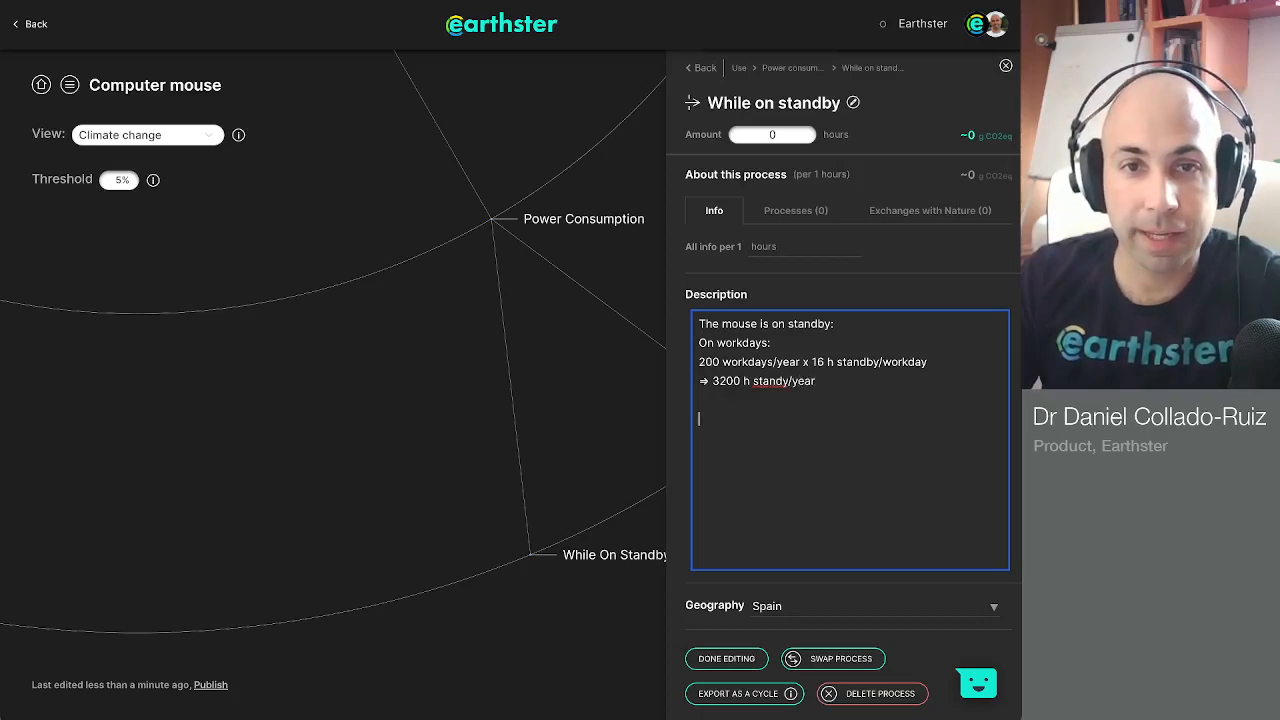
Add the lines "On non-workdays" and "165 non-workdays/year x 24h standby/workday" to the standby description.
type("On non-workdays")
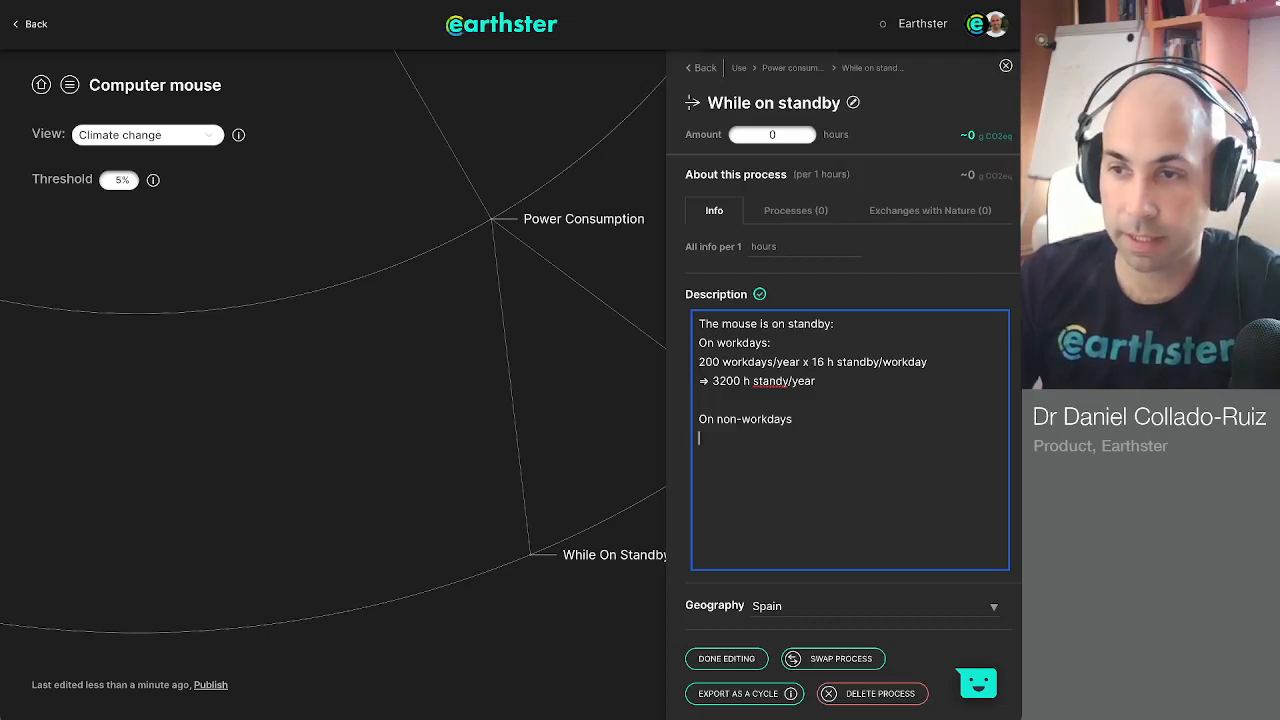
key("Return")
type("165 ")
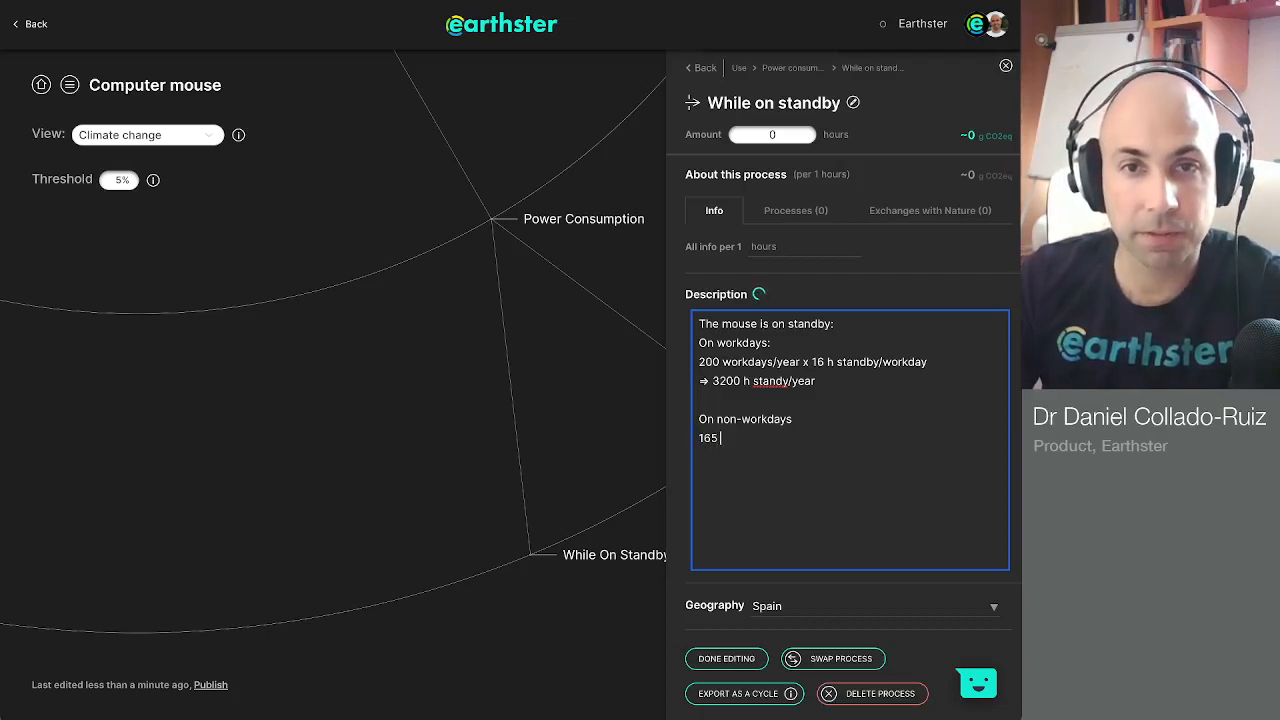
type("non-workda")
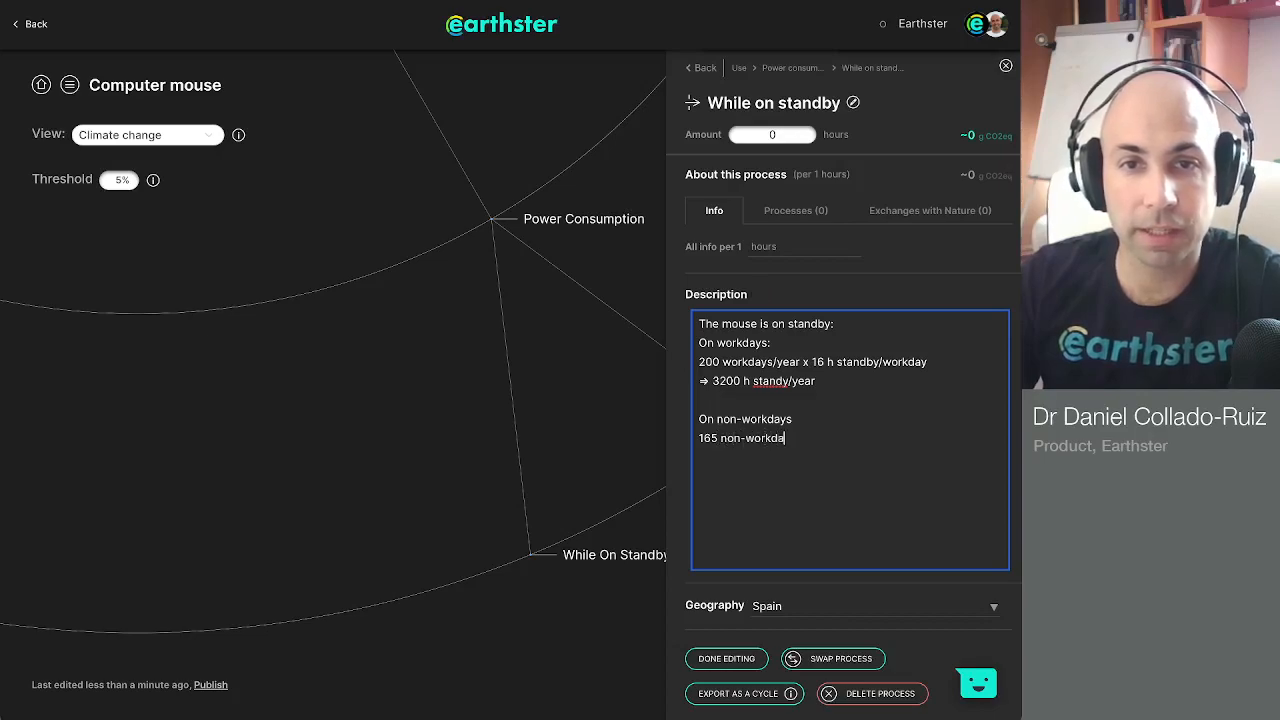
type("ys/year x 24h standby/workday")
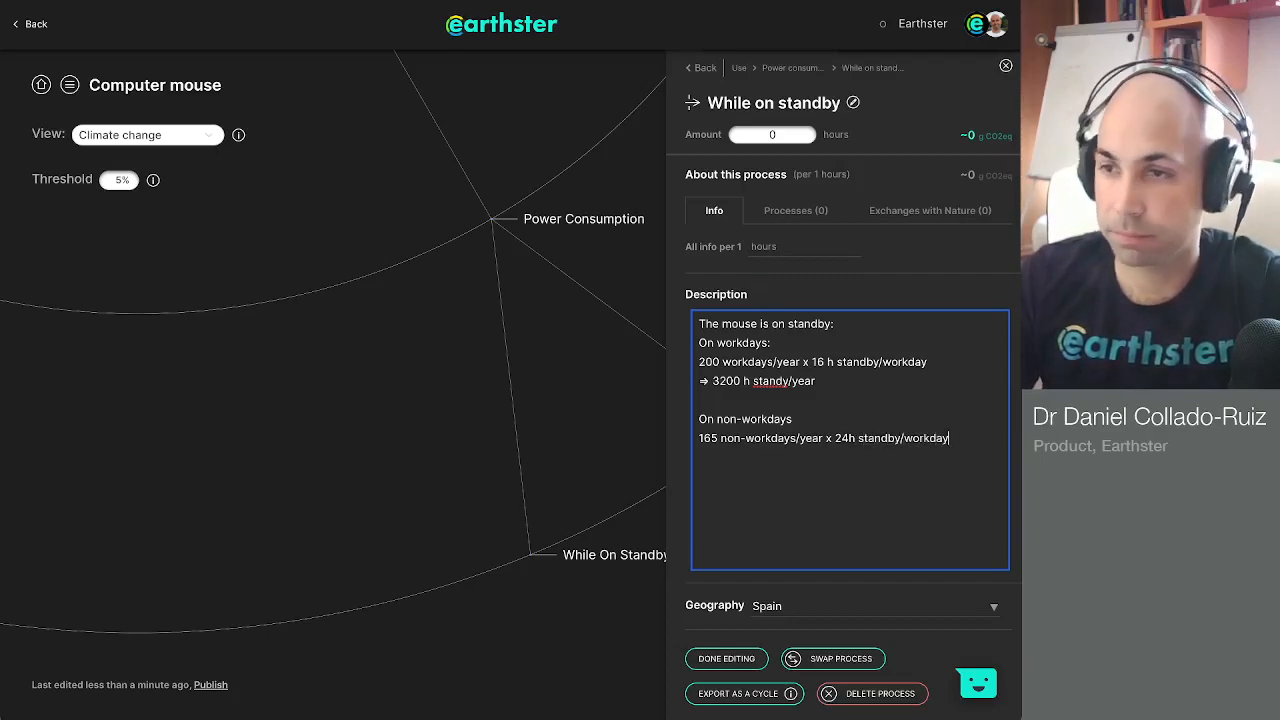
key("Return")
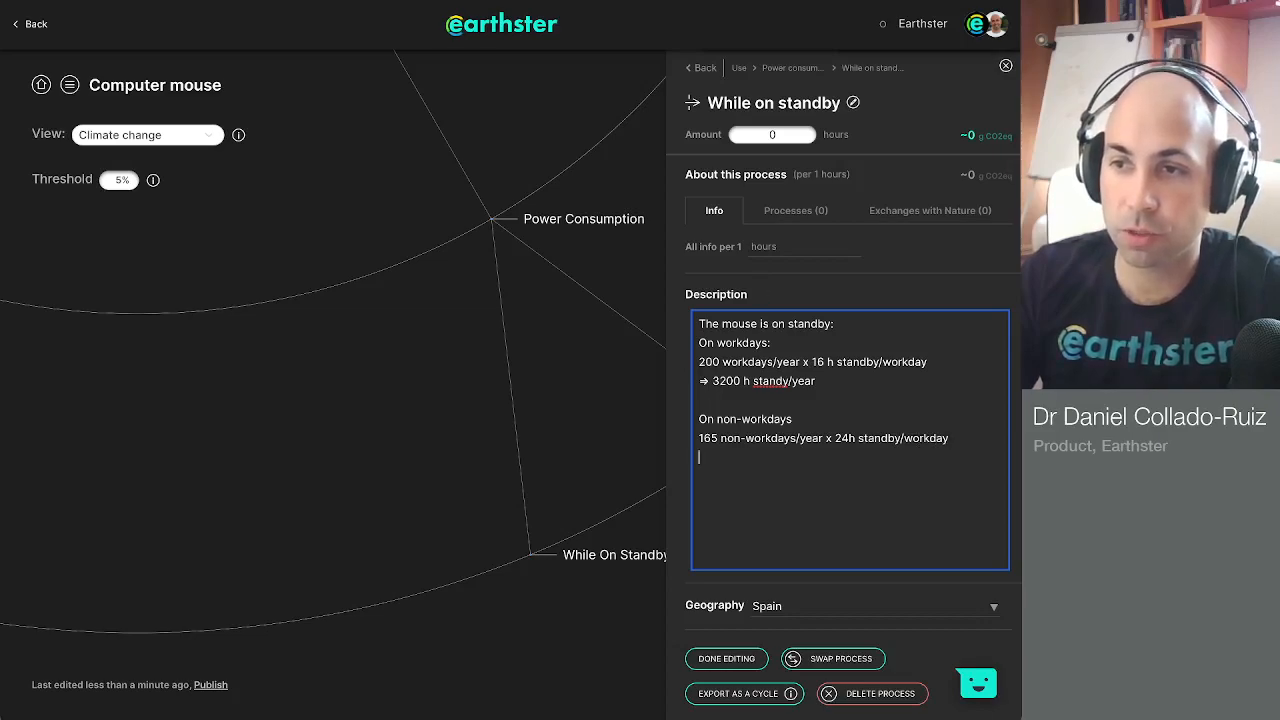
Add the non-workday result line "=> 3976 h standy/year" to the standby description, followed by a blank line.
type("=> ")
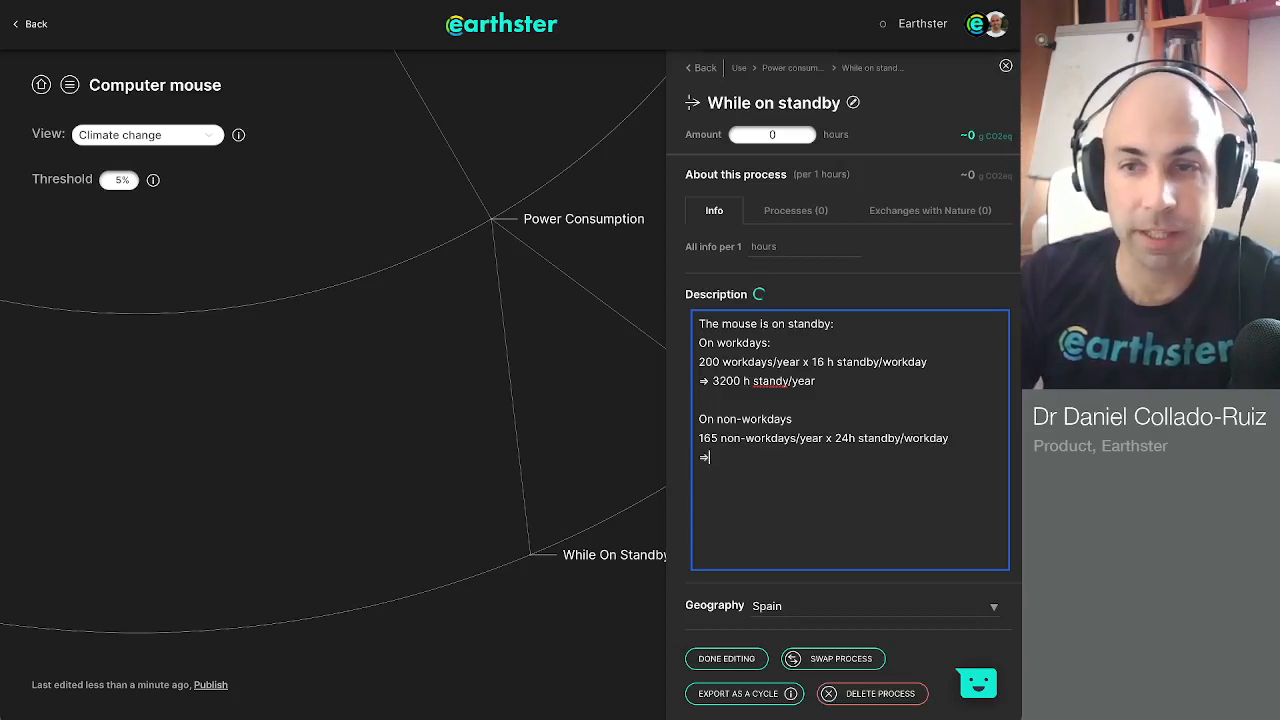
type("39")
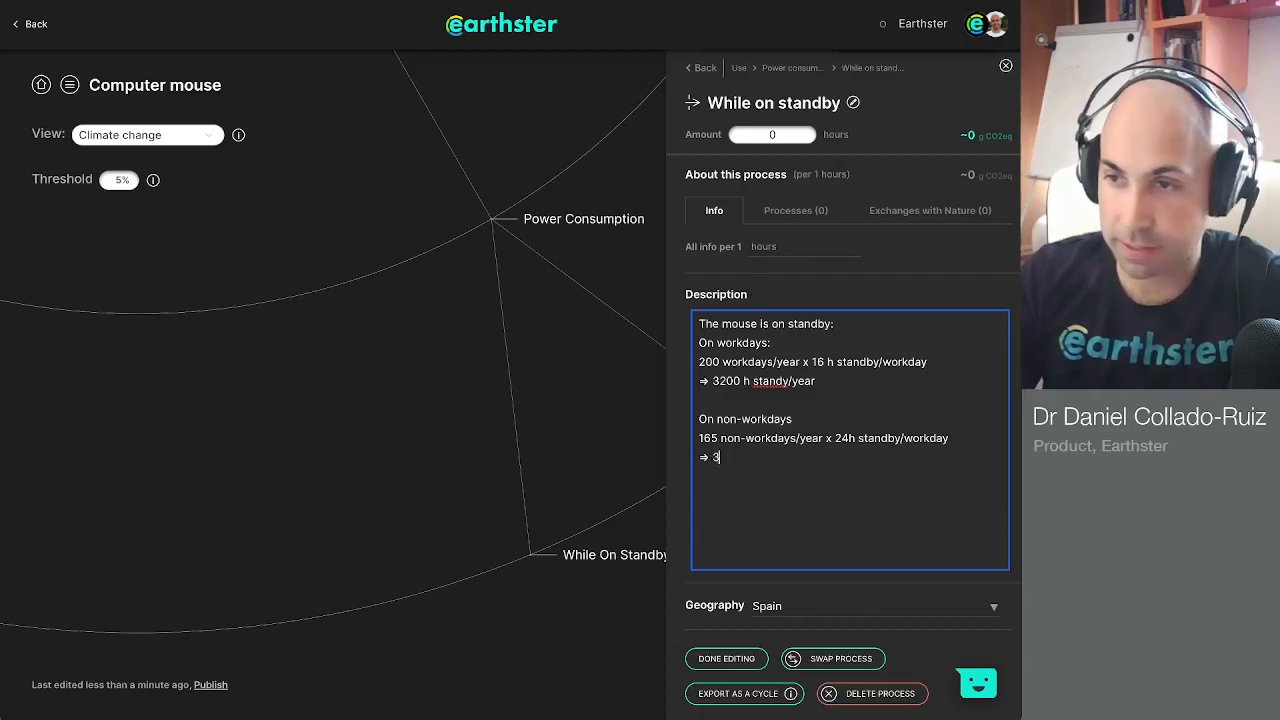
type("76")
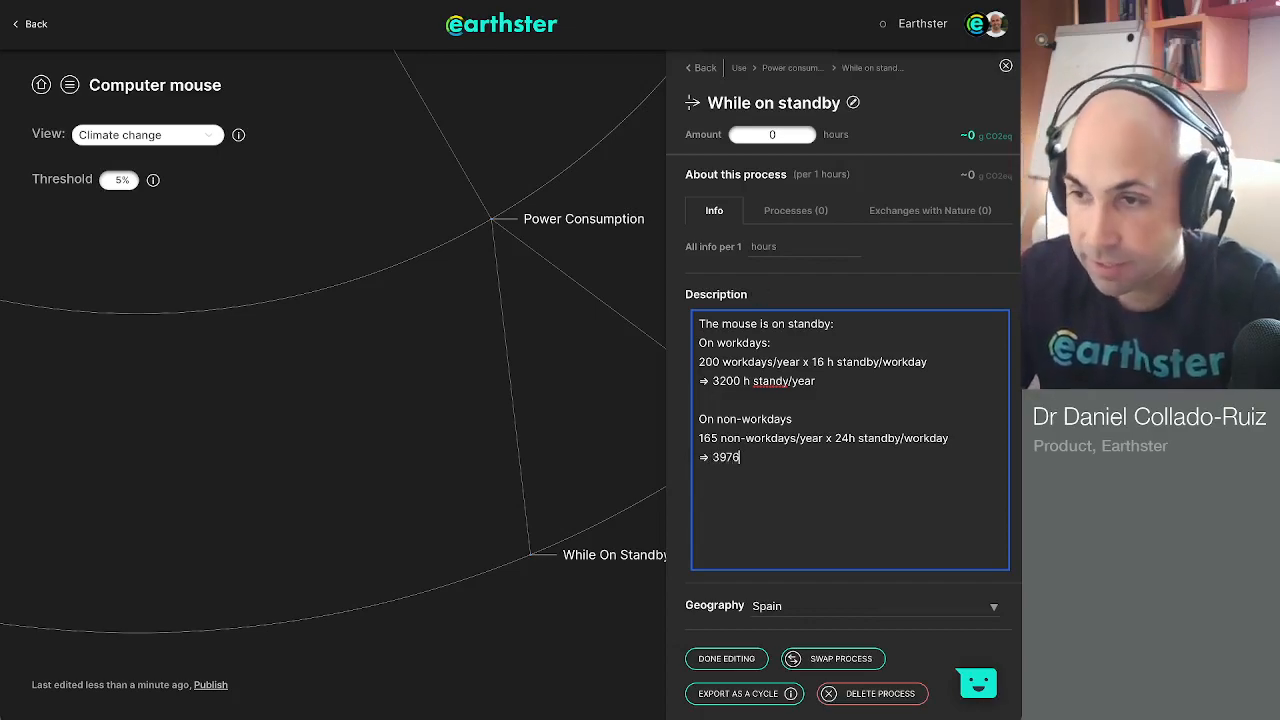
type(" h standy/")
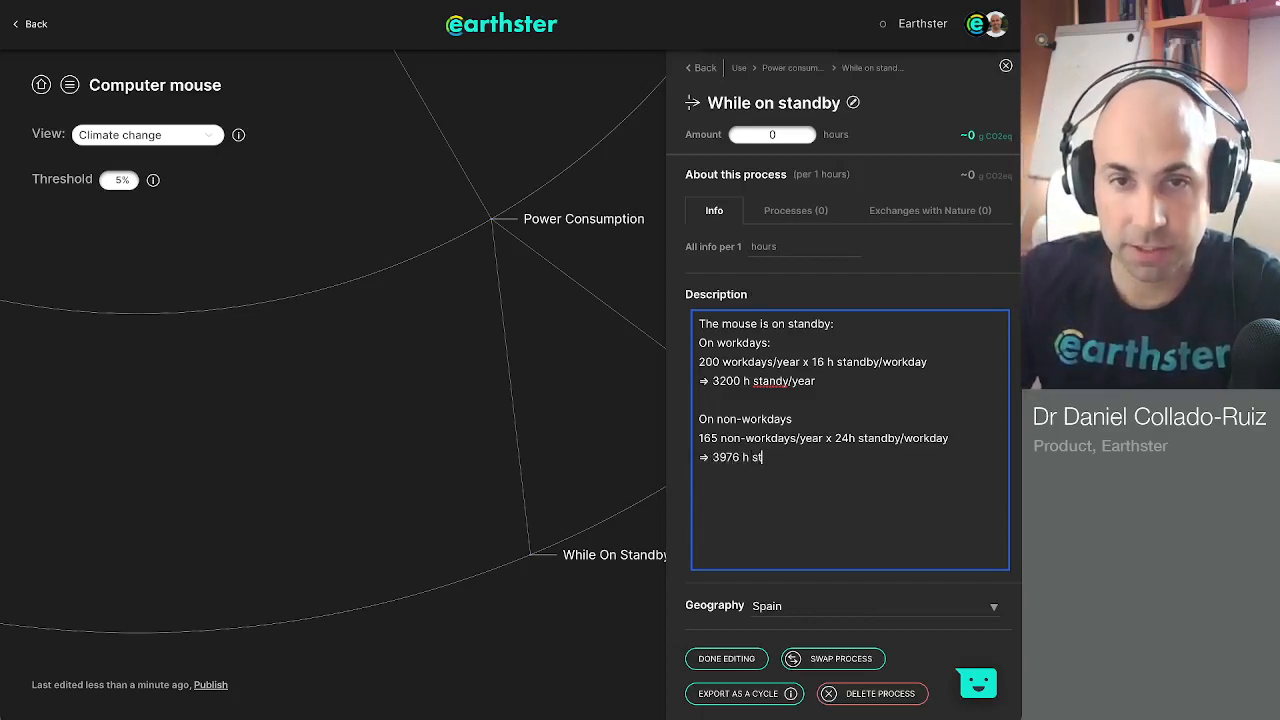
key("BackSpace")
type("/by")
key("BackSpace")
key("BackSpace")
type("year")
key("Return")
key("Return")
End the standby description with the line "Total => 7160 h standby/year".
type("Total:")
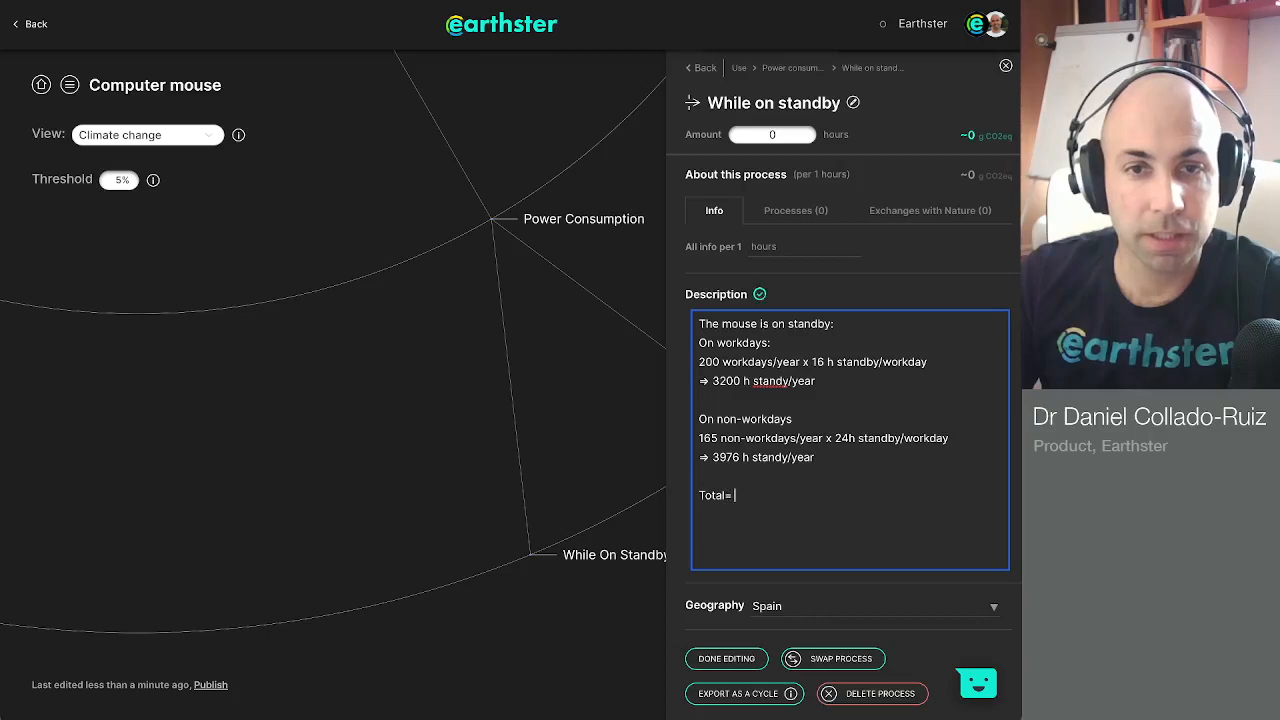
key("BackSpace")
key("BackSpace")
type("=> ")
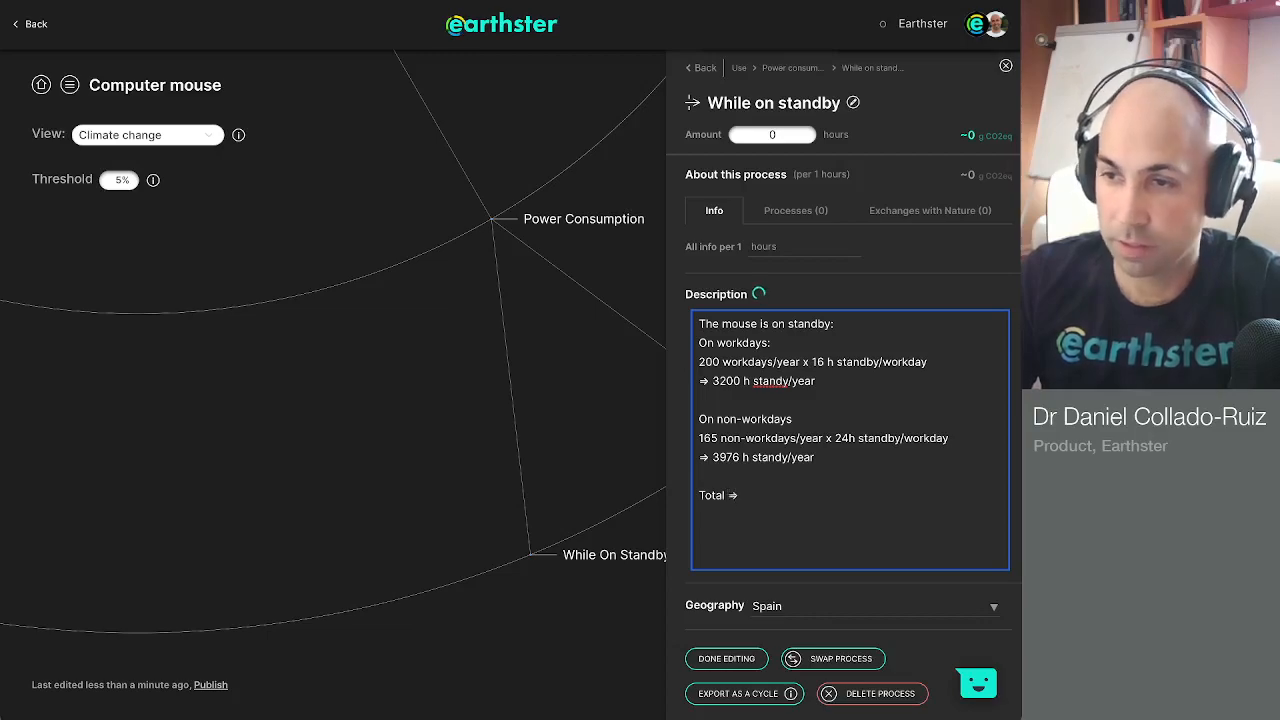
type("716")
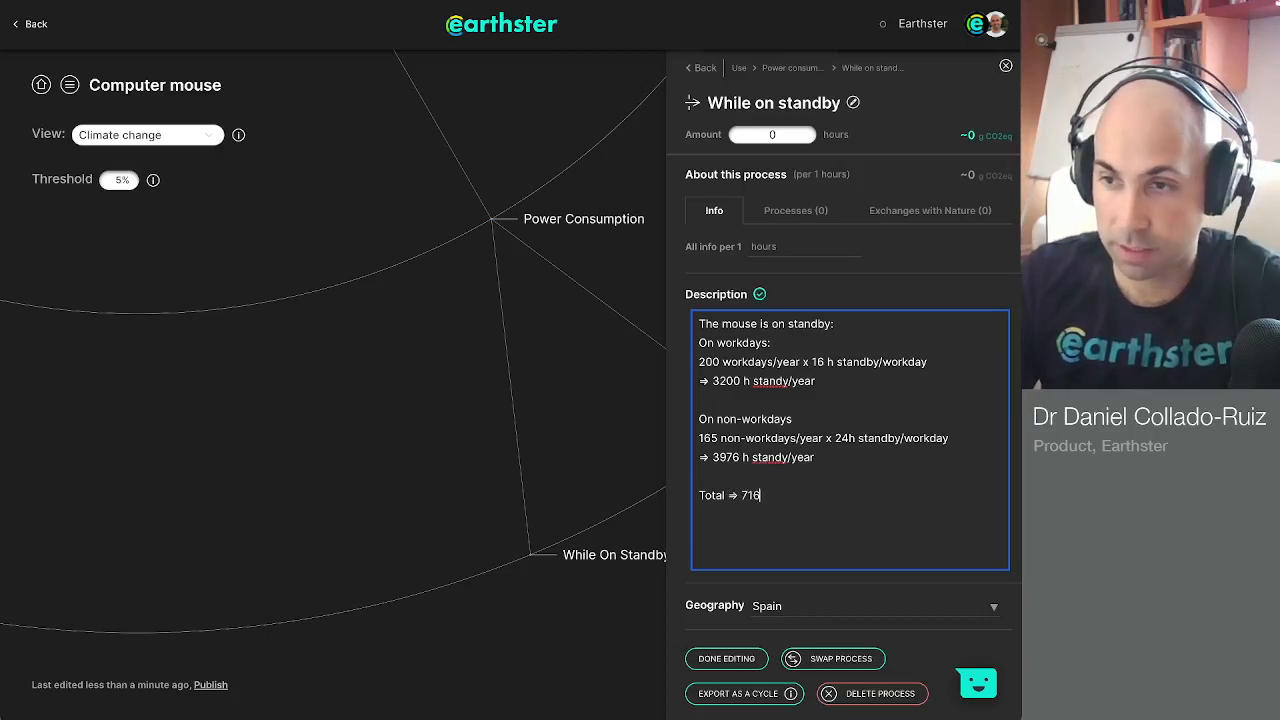
type("0 h standby/")
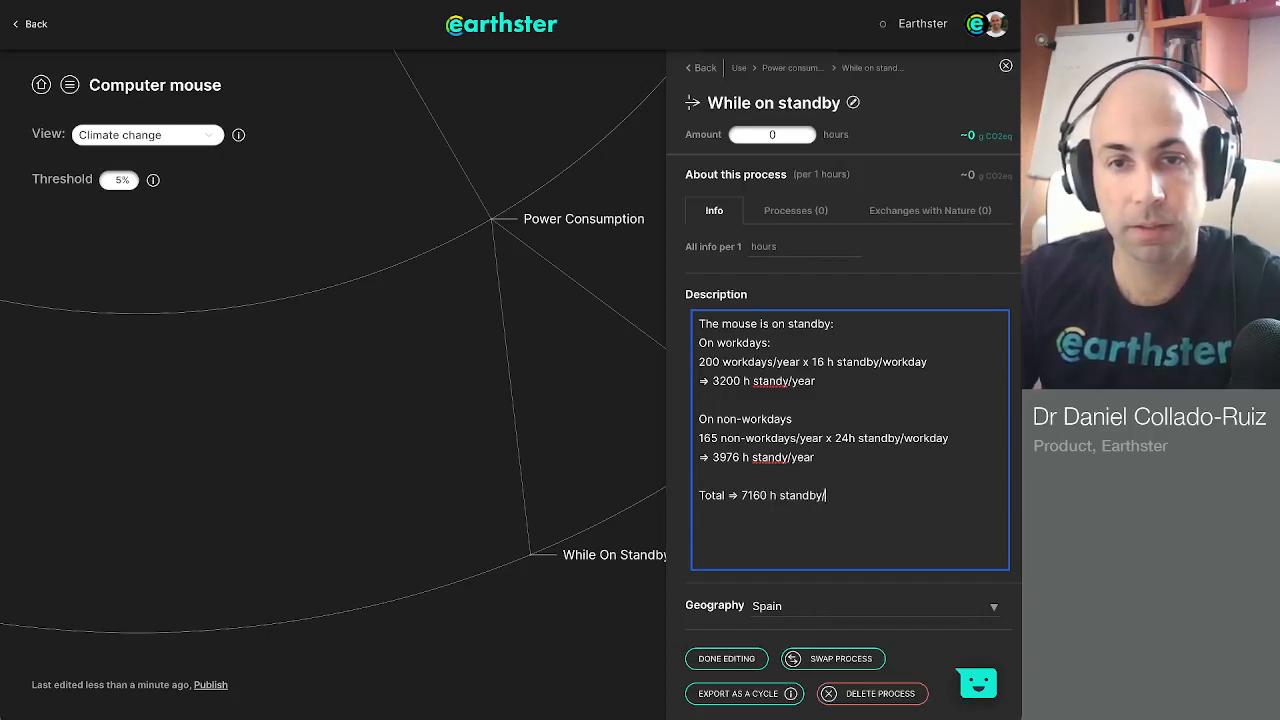
type("year")
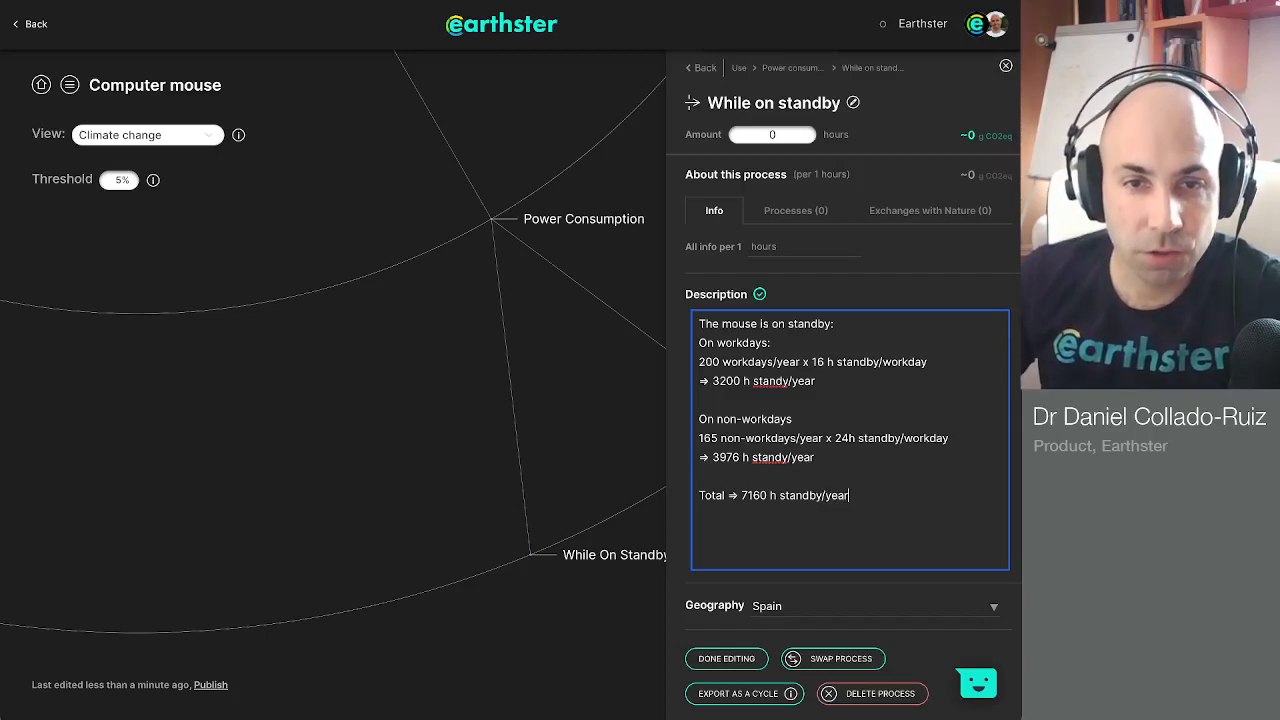
Copy the total of 7160 hours into the While on standby process's amount and return to the Power consumption process.
double_click(754, 496)
key("ctrl+c")
double_click(772, 135)
key("ctrl+v")
left_click(926, 186)
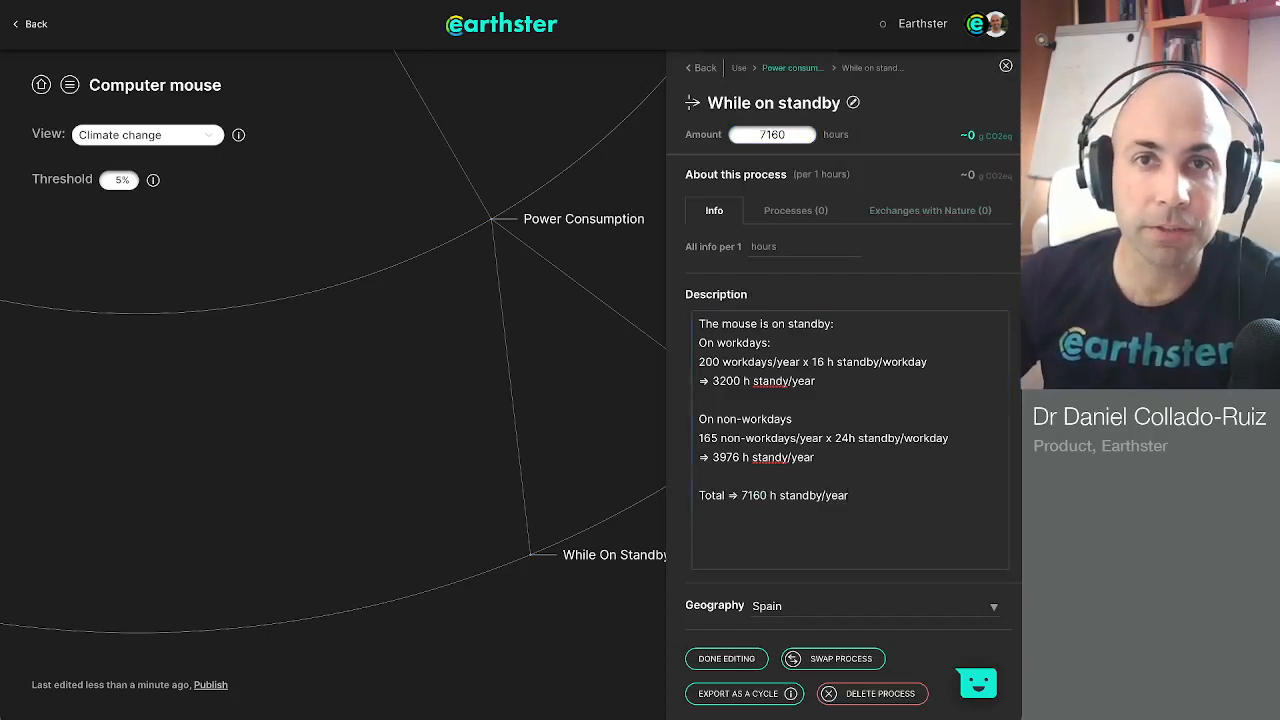
left_click(792, 67)
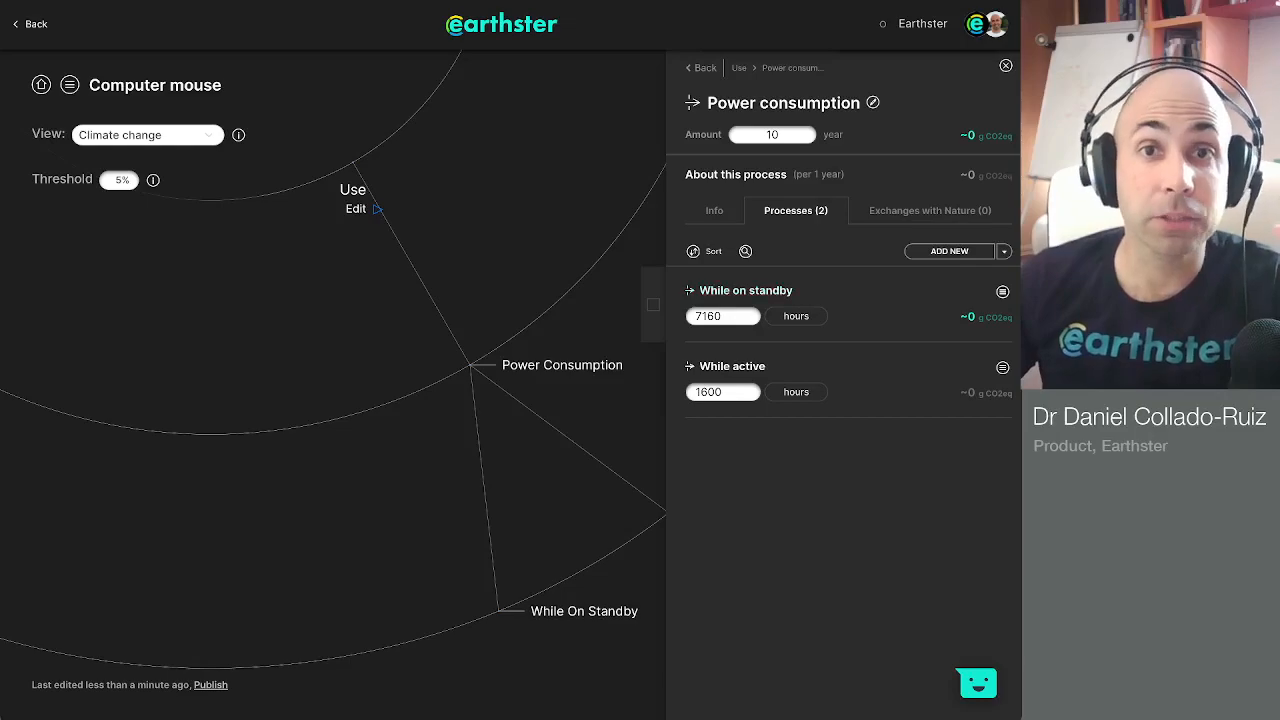
In the While active process, search for "electricty low voltage" and add the Global "market group for electricity, low voltage" process.
left_click(732, 366)
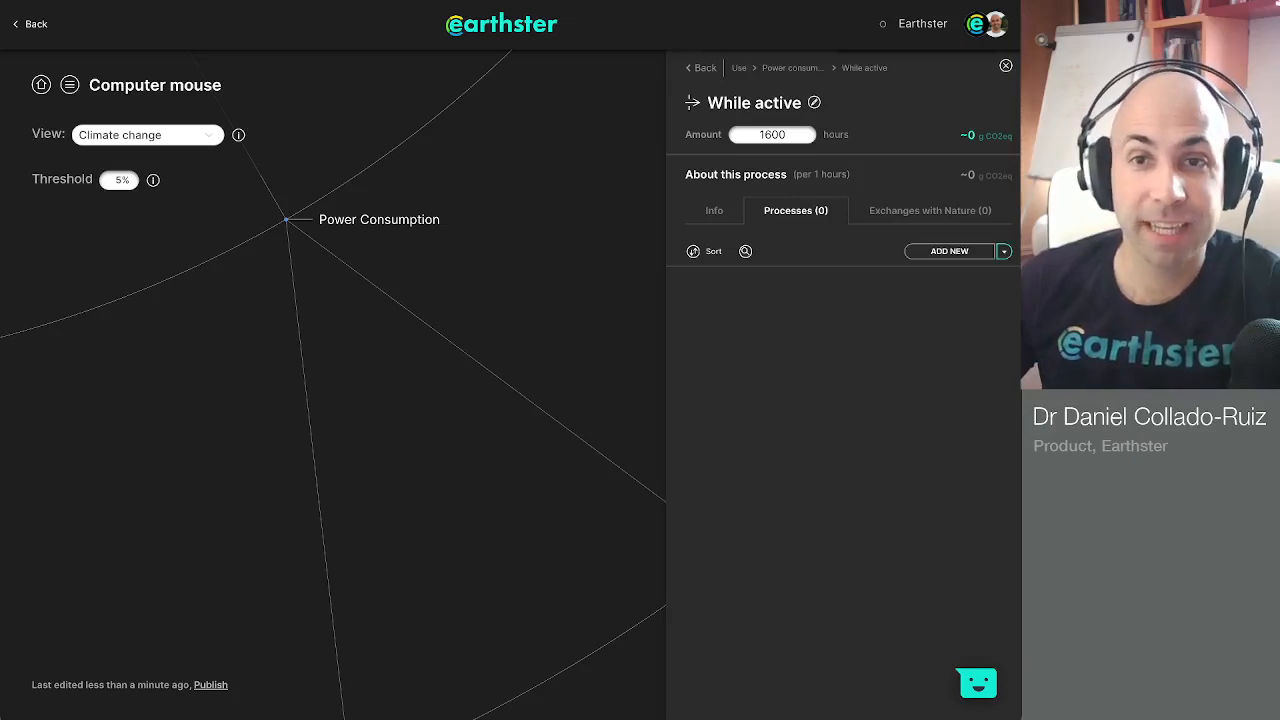
left_click(949, 251)
left_click(300, 148)
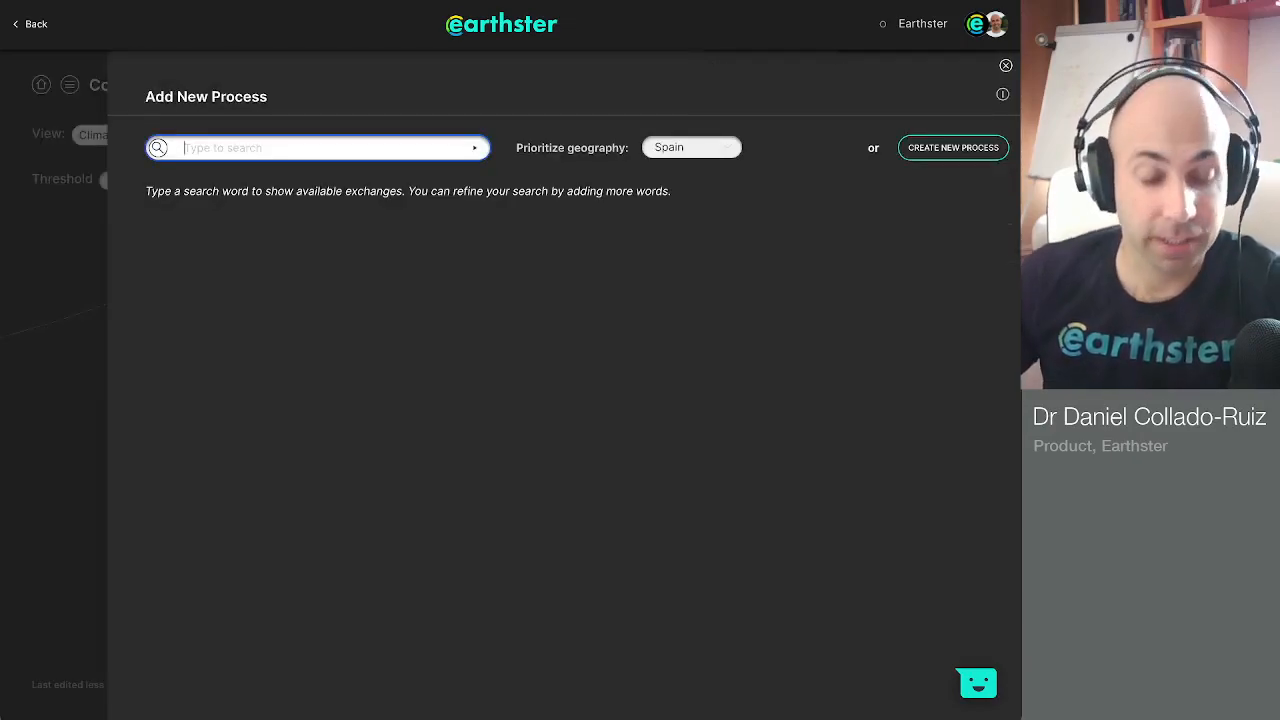
type("electricty")
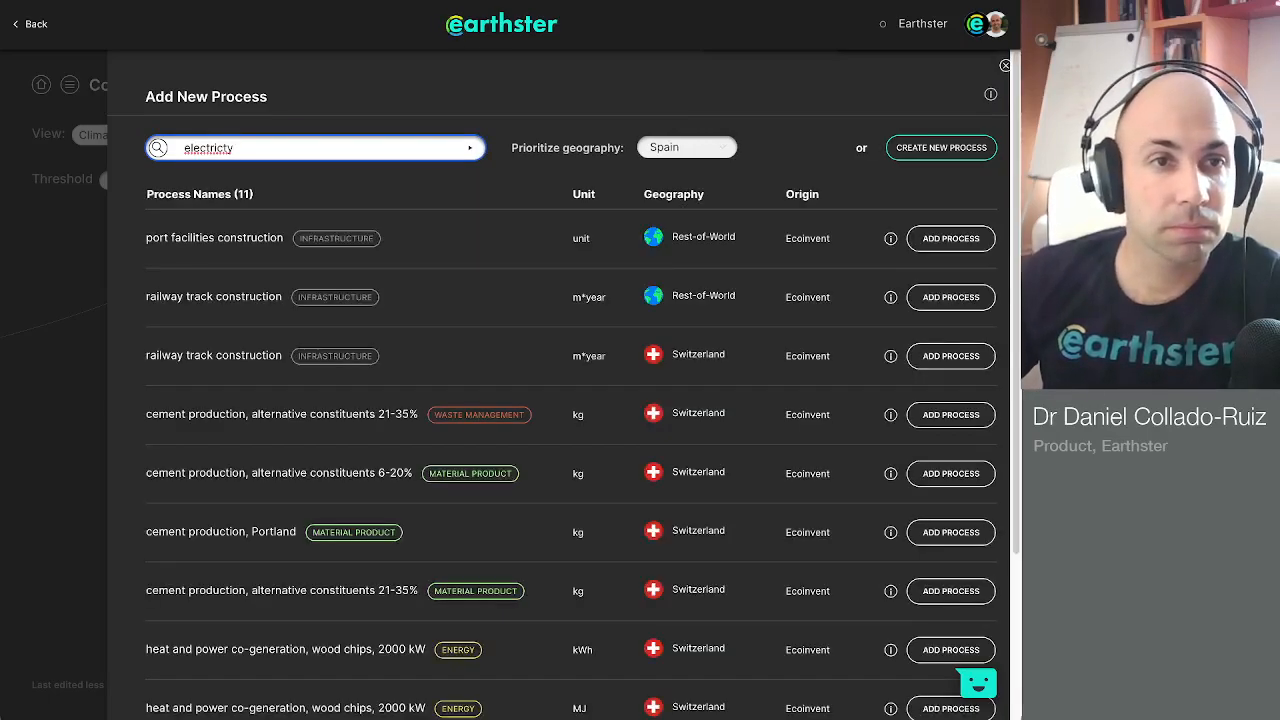
type(" low voltage")
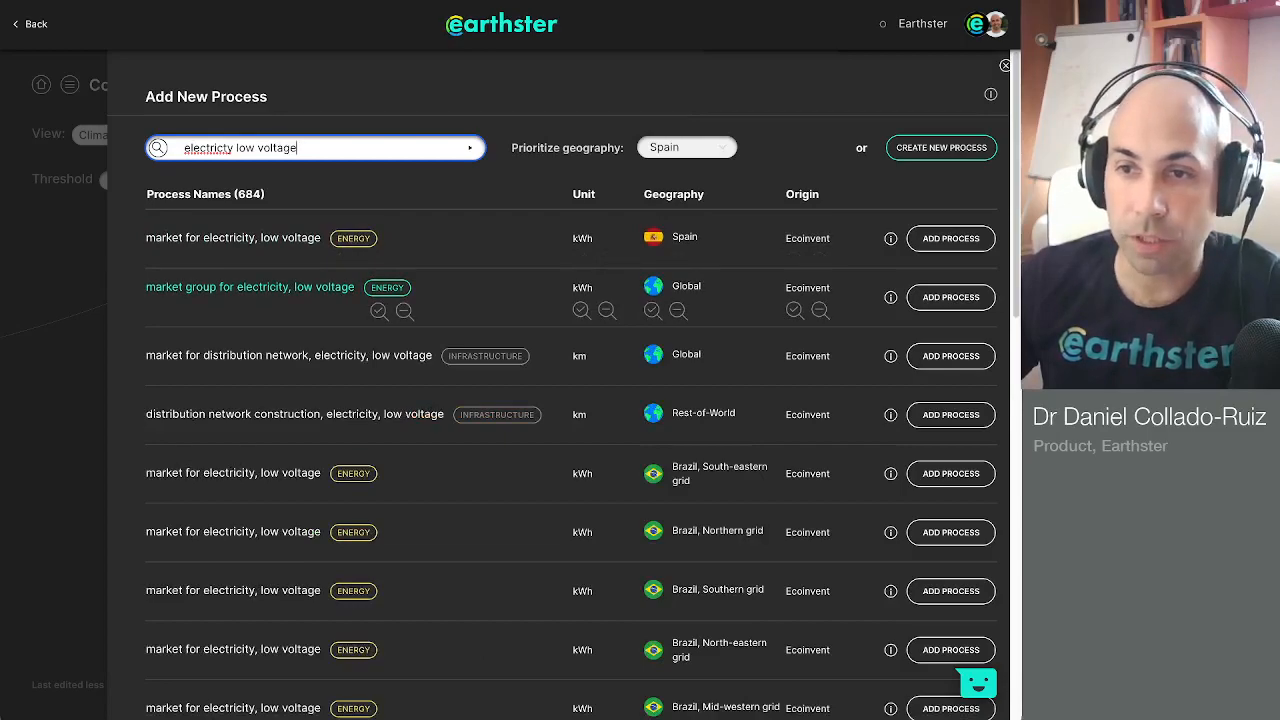
left_click(951, 297)
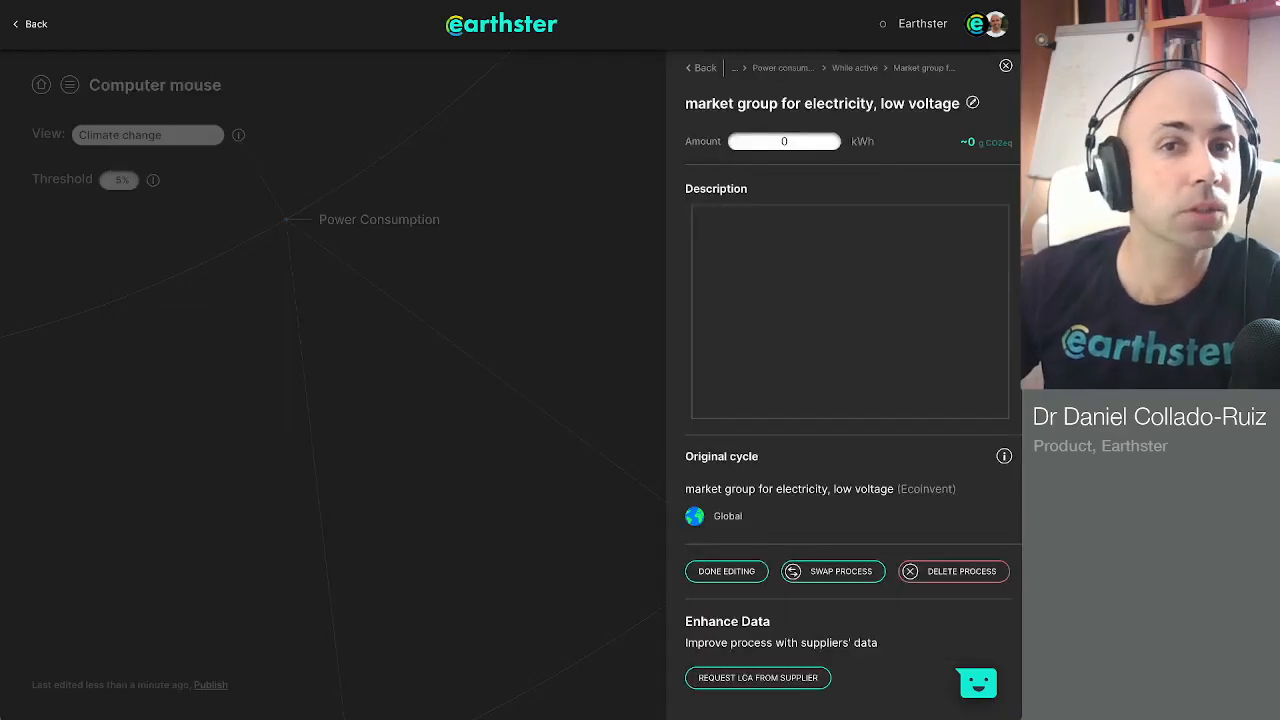
Enter "0.5W => 0.0005 kWh / h" as the description of the While active electricity process.
left_click(850, 311)
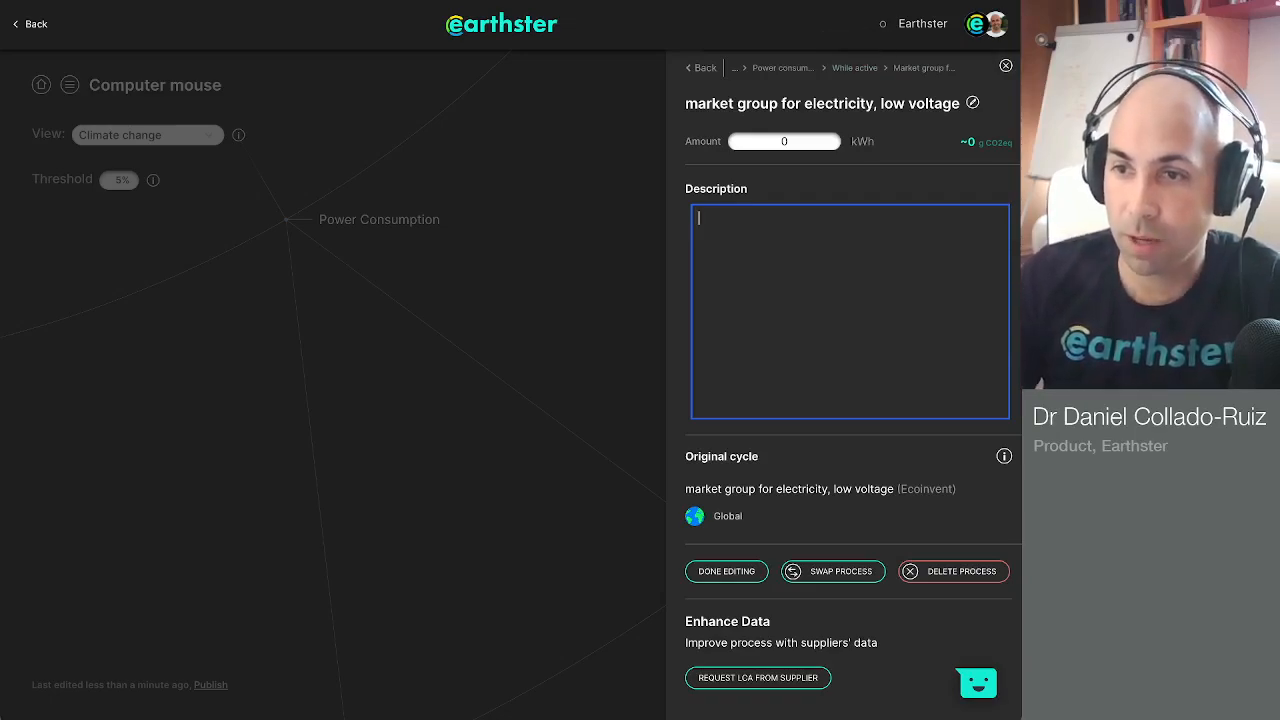
type("0.5W")
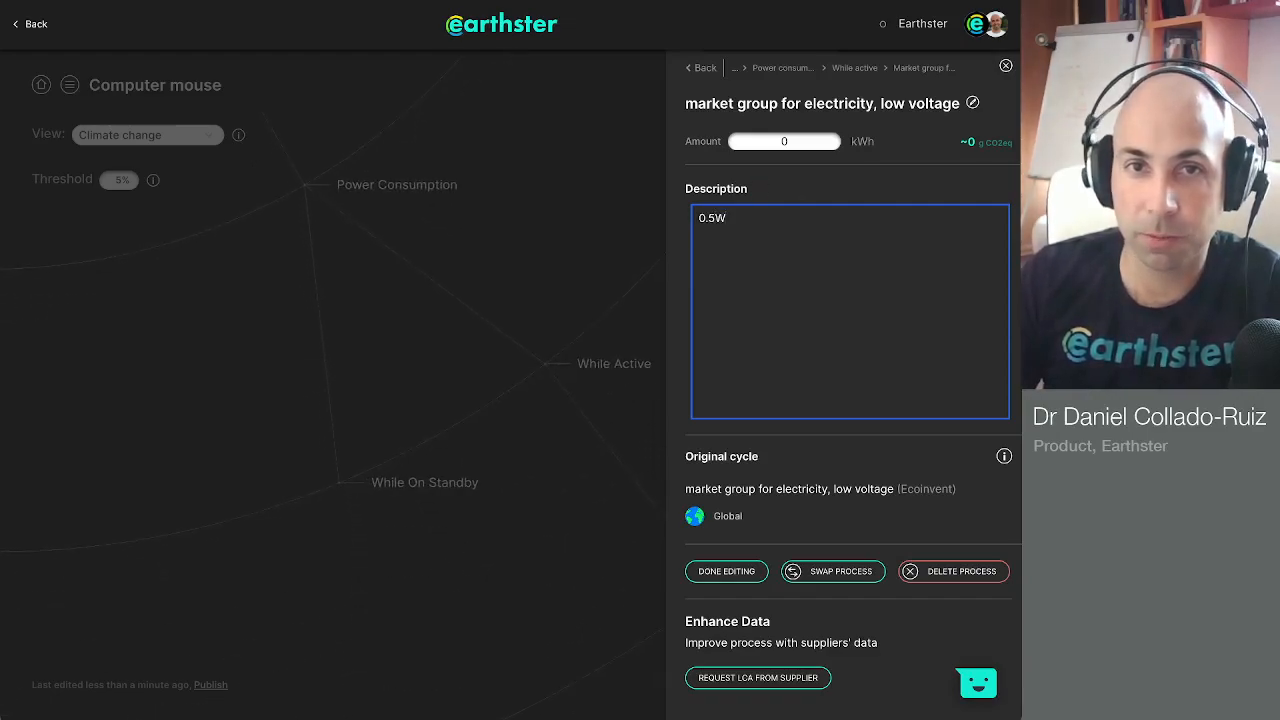
type("=")
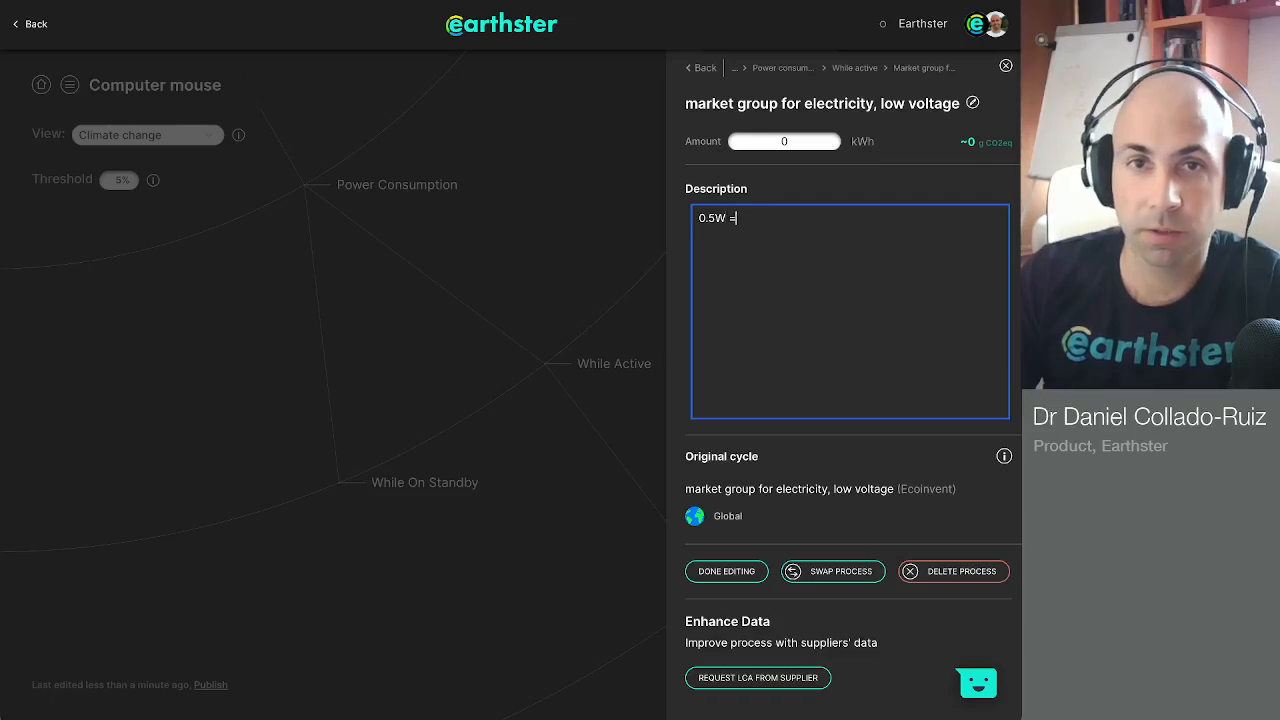
type("> 0.00")
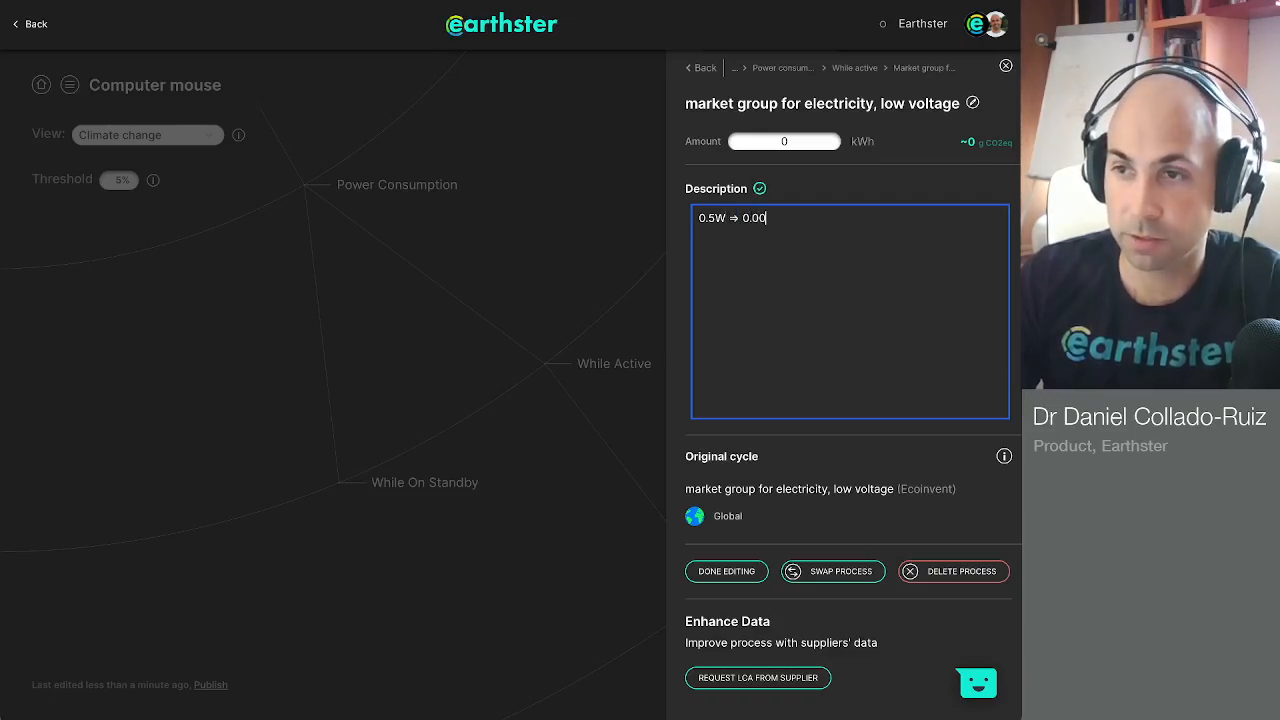
type("05 kWh /h")
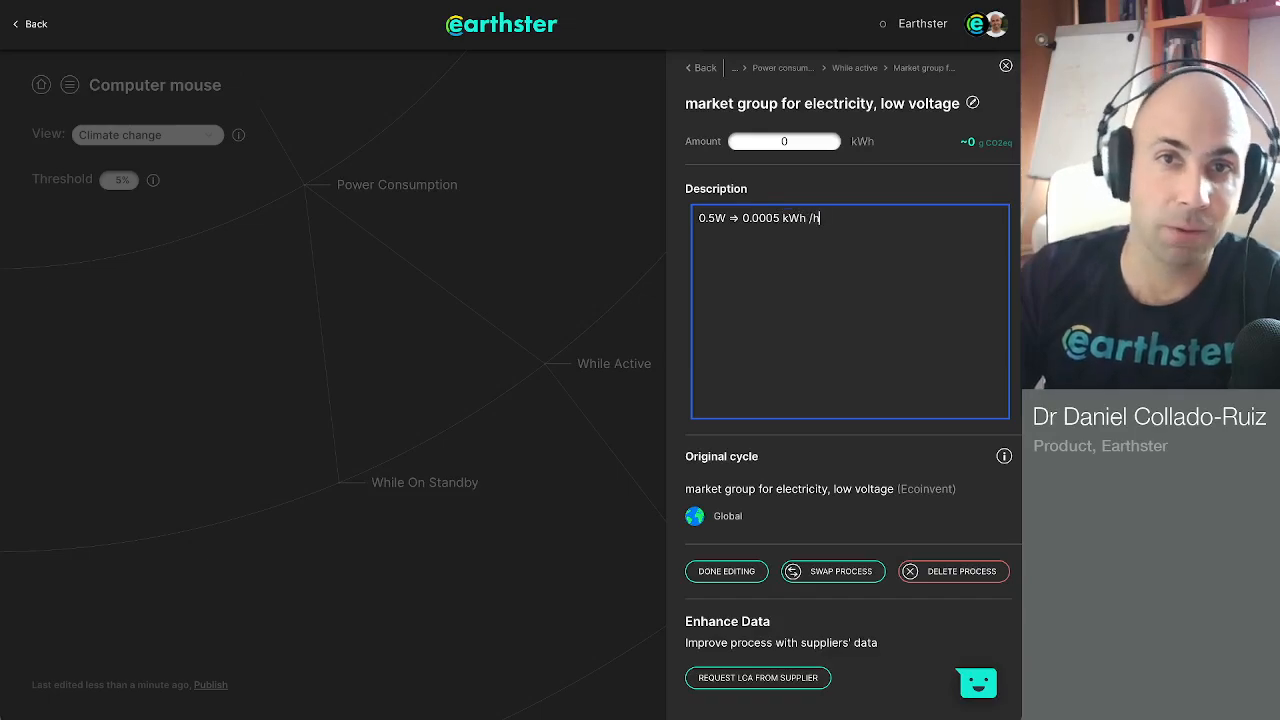
key("BackSpace")
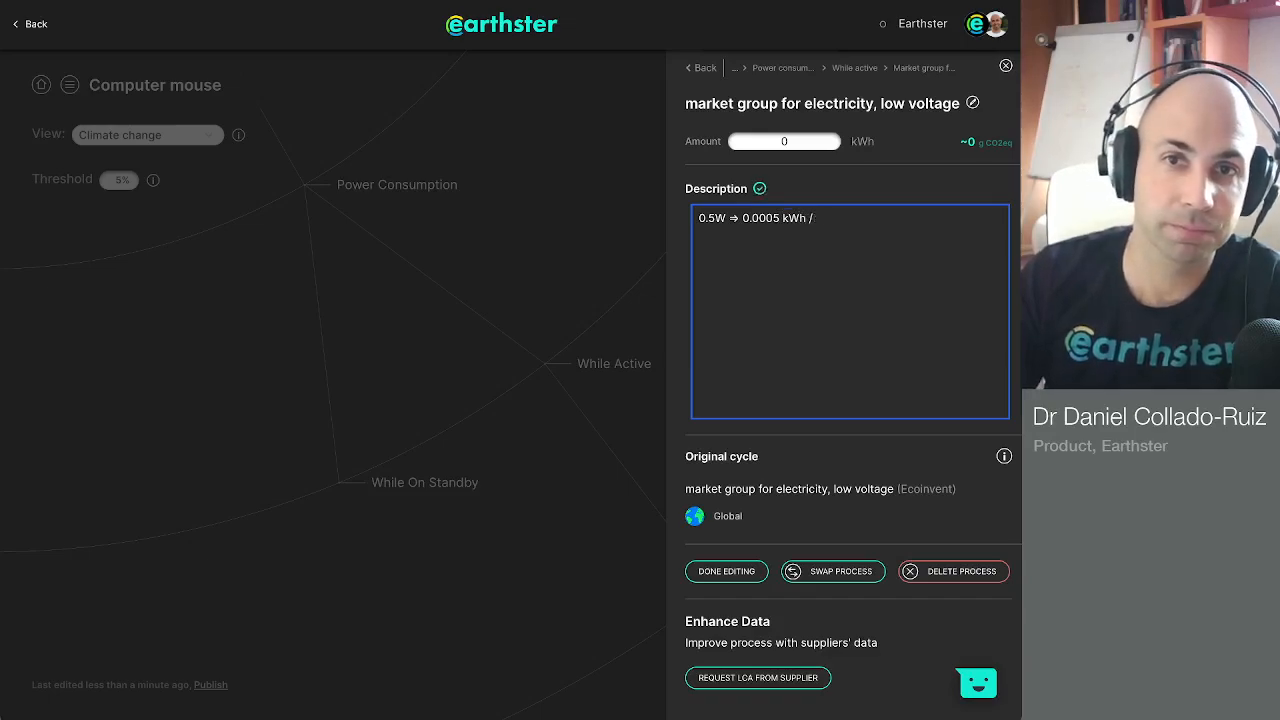
type("h")
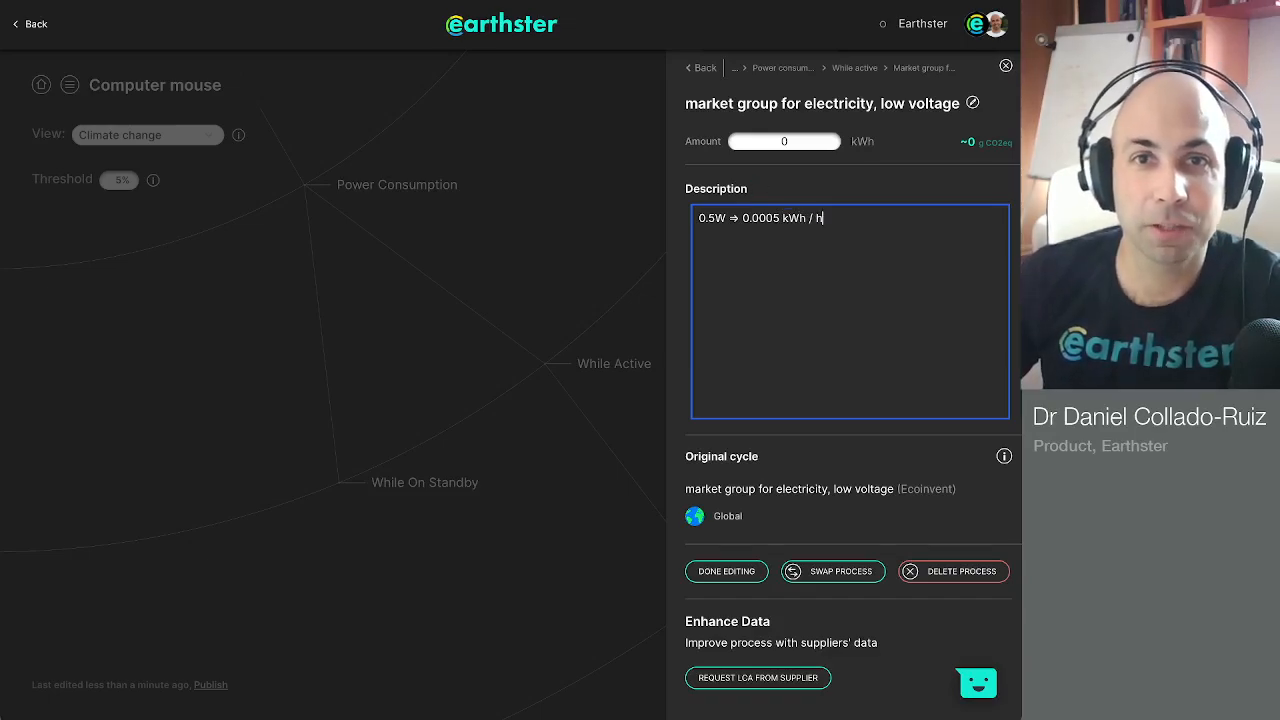
Set the While active electricity amount to 0.0005 kWh and go back up to the Power consumption process.
double_click(862, 141)
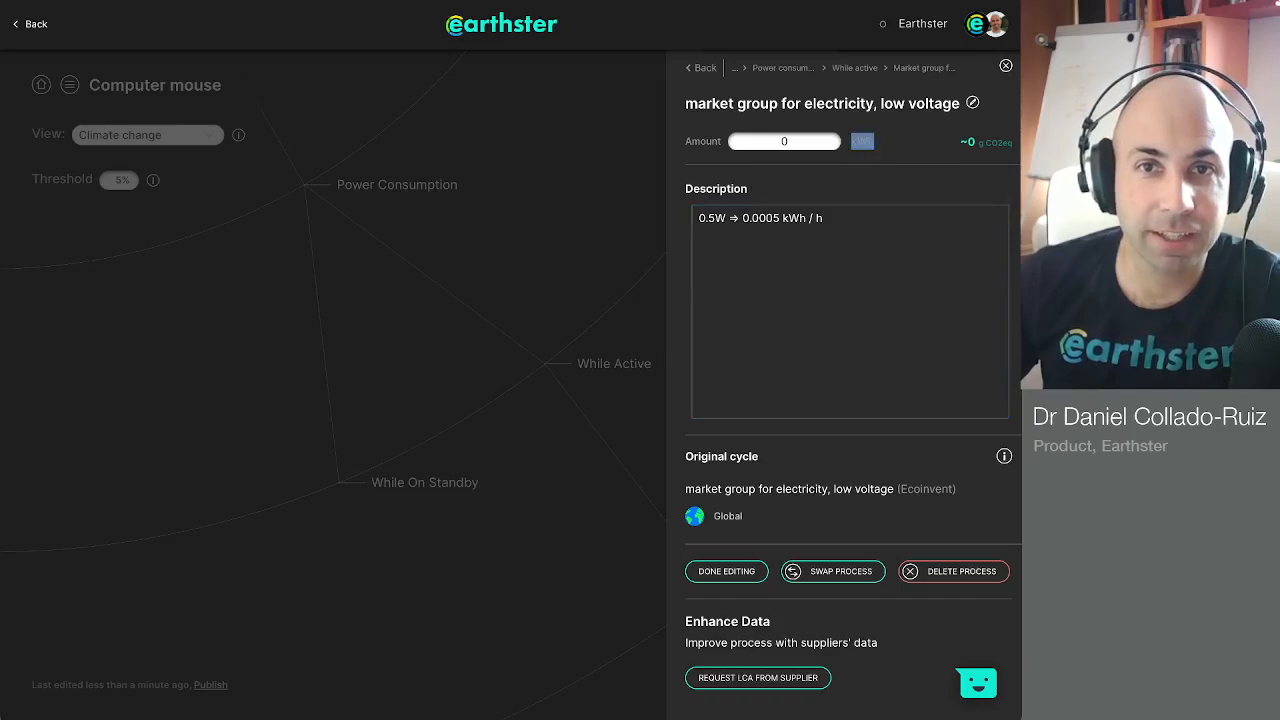
left_click(788, 141)
type(".0005")
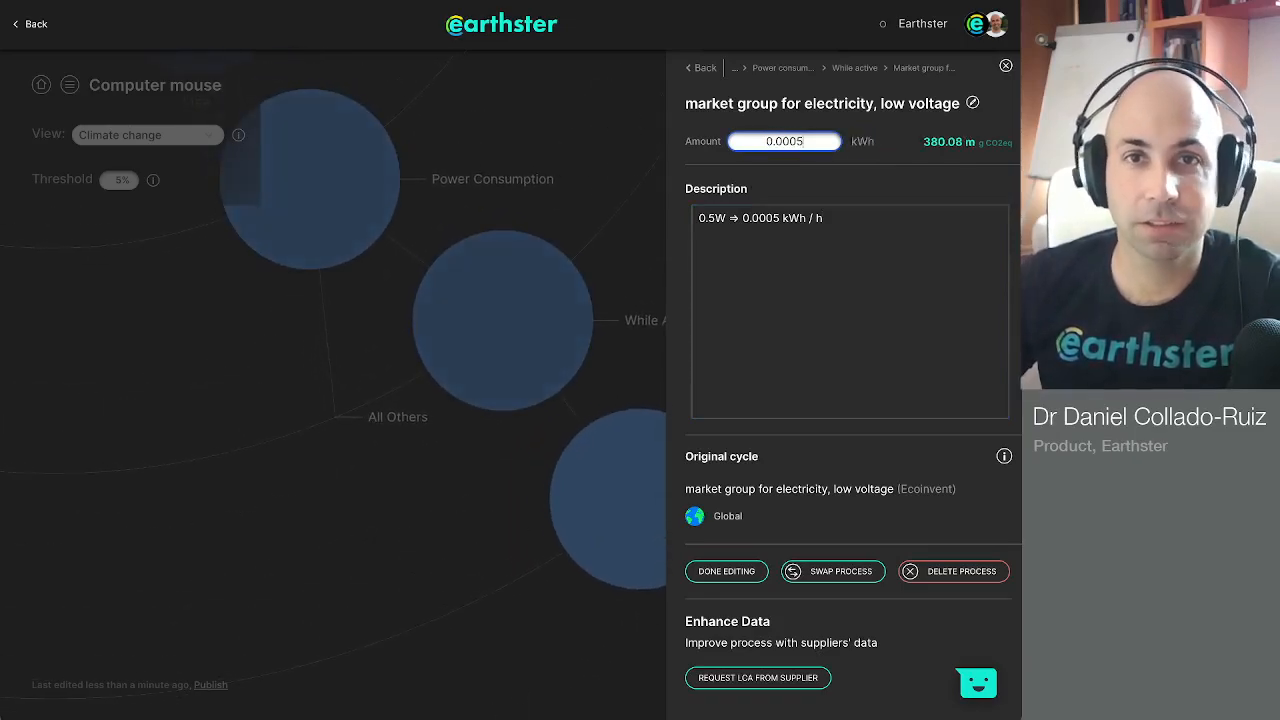
left_click(855, 68)
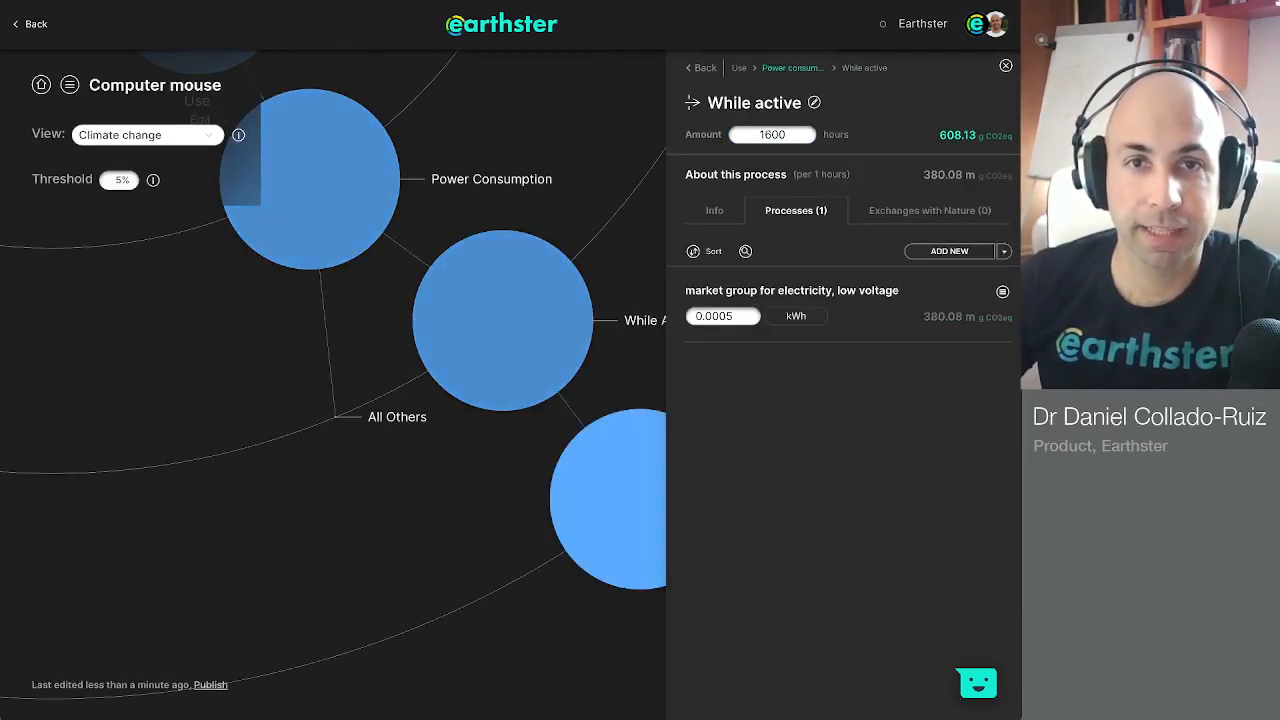
left_click(792, 67)
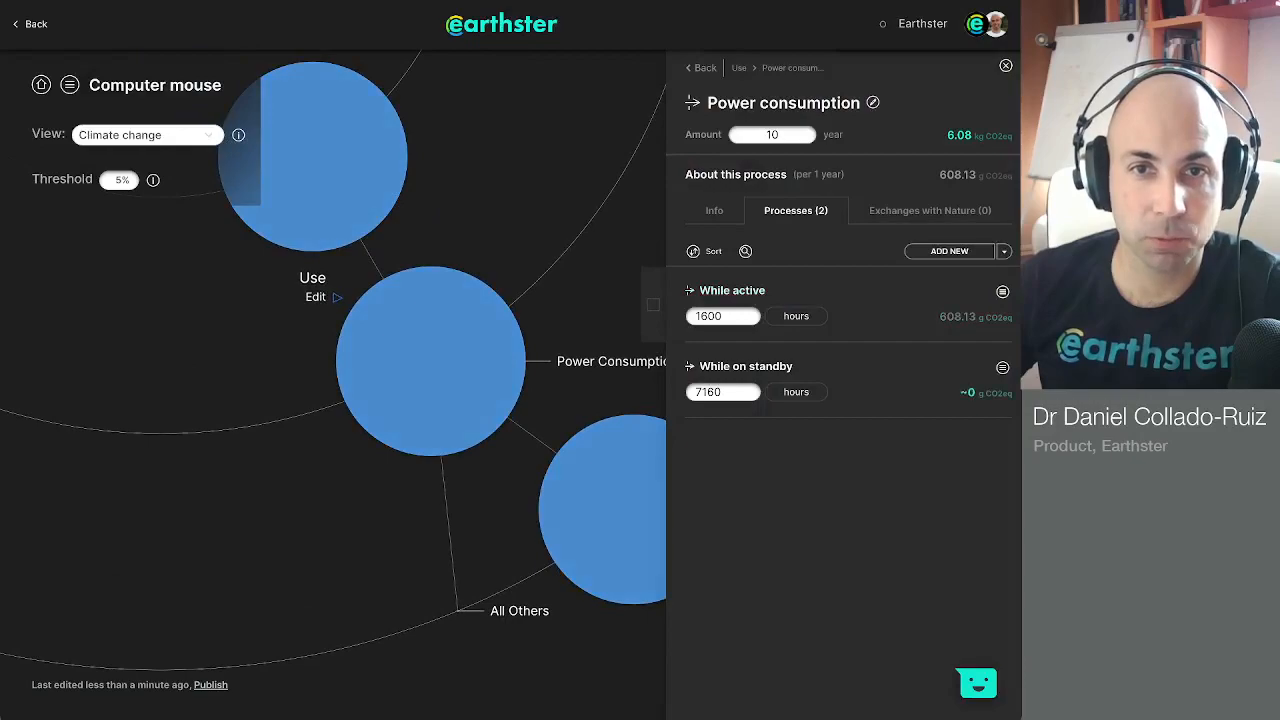
In the While on standby process, search for "electricity low voltage" and add the Global "market group for electricity, low voltage" process.
left_click(745, 366)
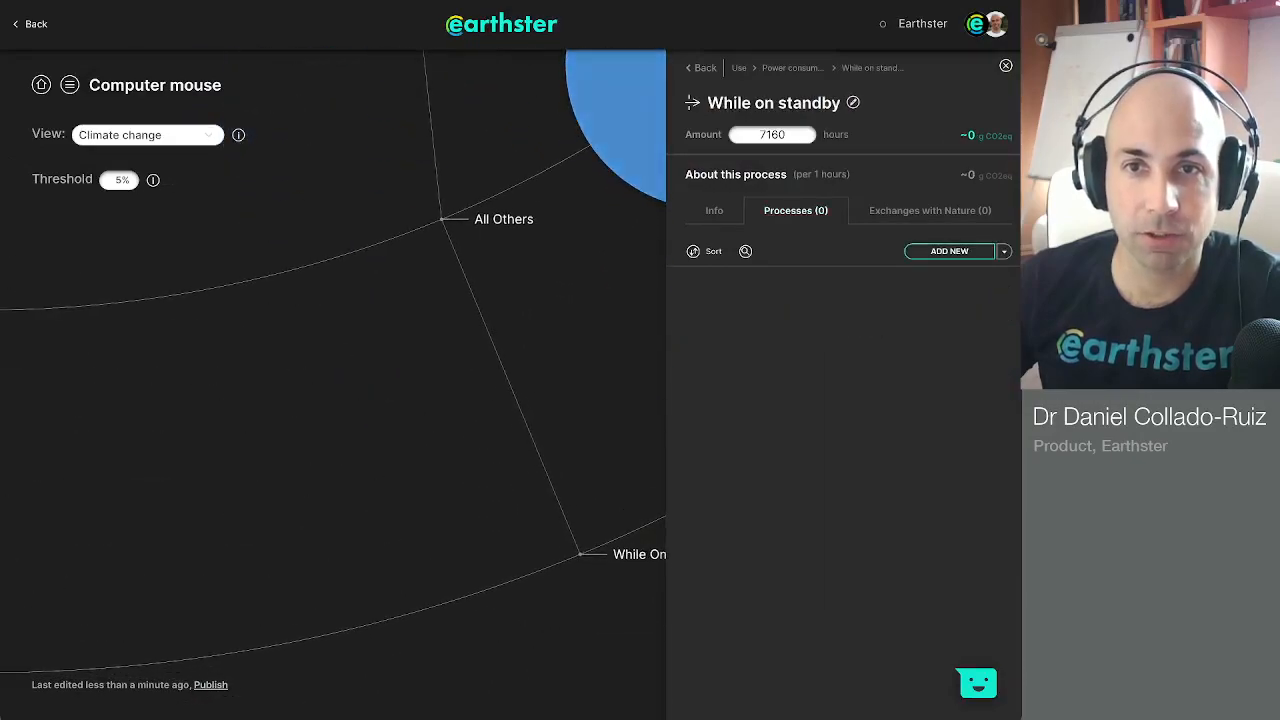
left_click(949, 251)
type("electricity low volgate")
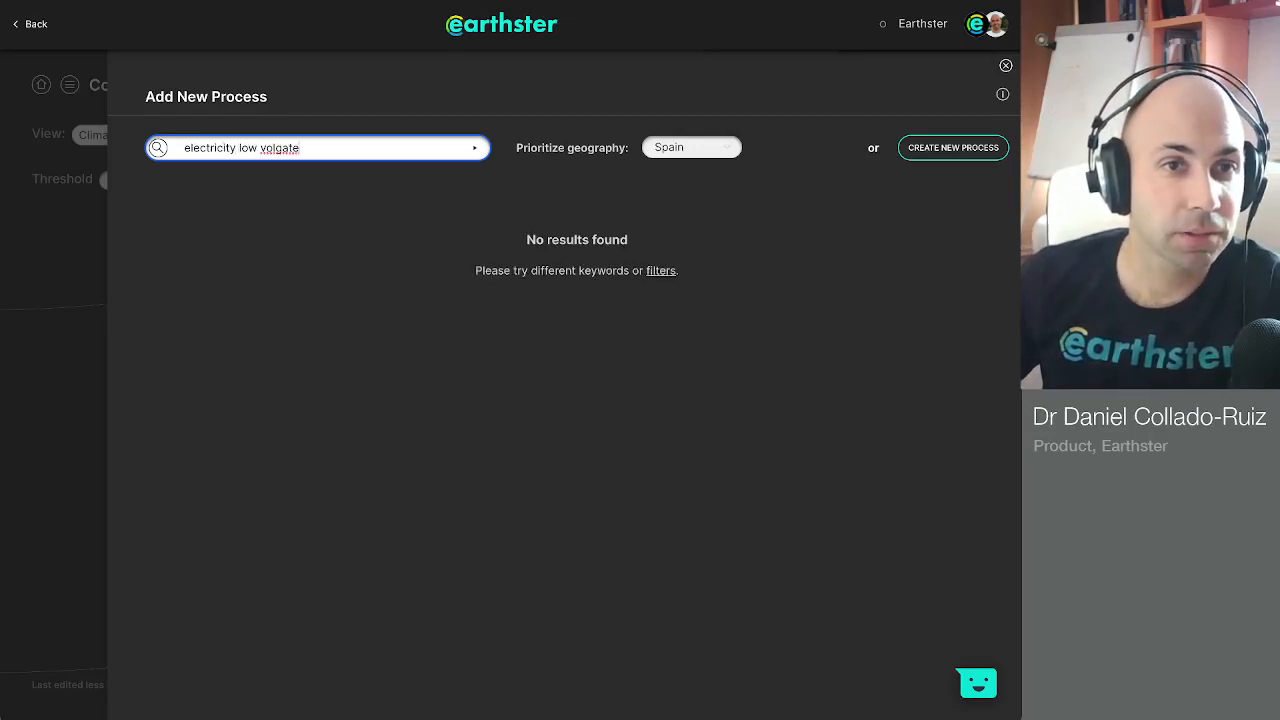
key("ctrl+shift+Left")
type("voltage")
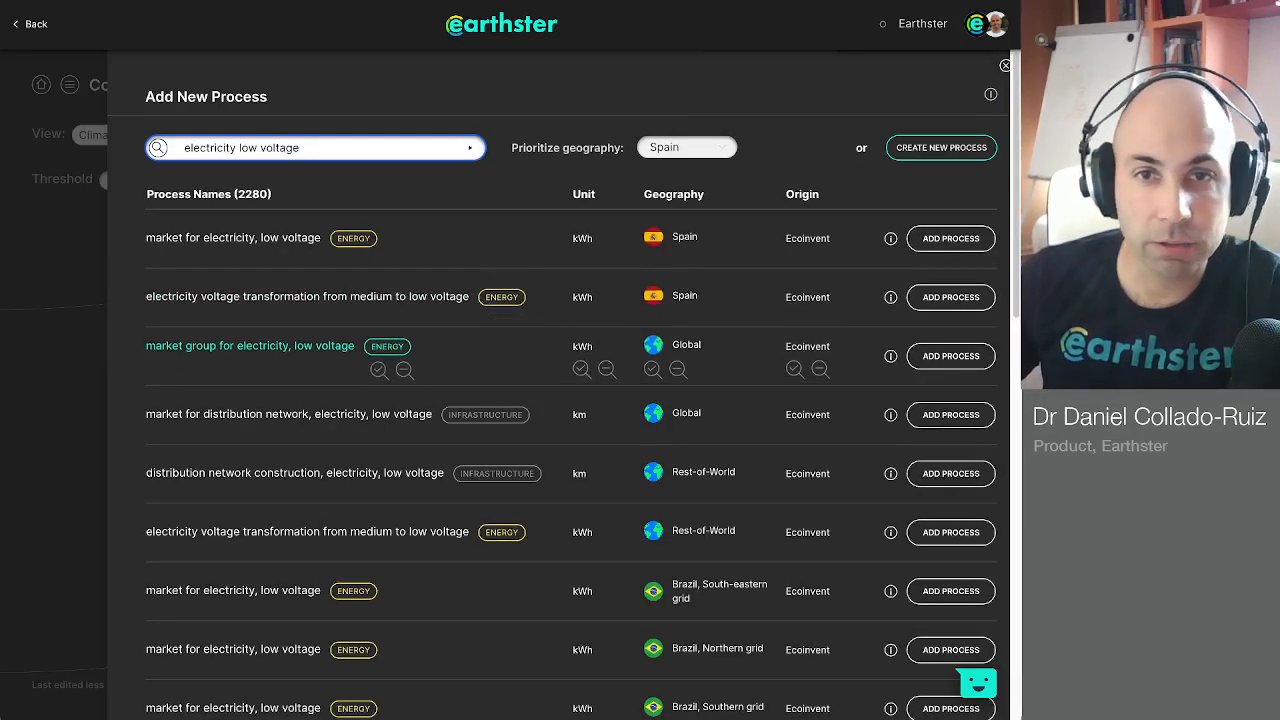
left_click(951, 356)
Enter "0.3W while on standby => 0.0003 kWh / h" as the description of the standby electricity process.
left_click(784, 141)
key("Tab")
type("0.3w")
key("BackSpace")
type("W")
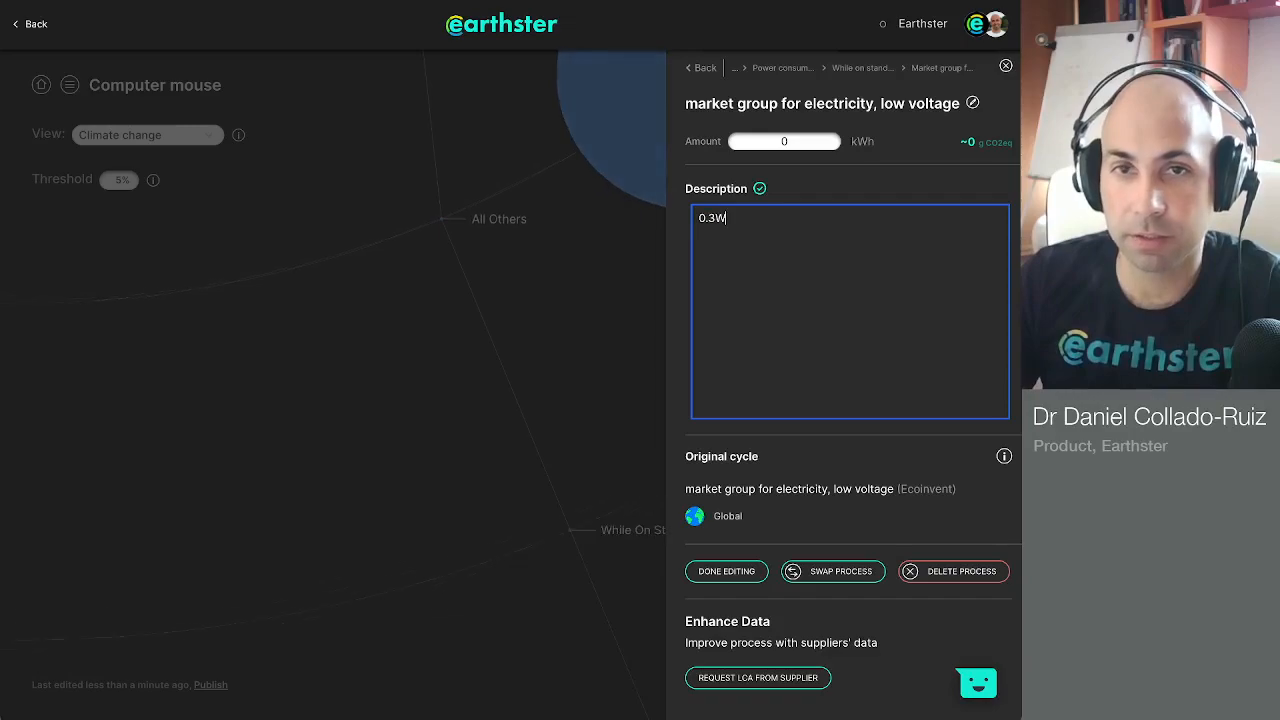
type(" =>")
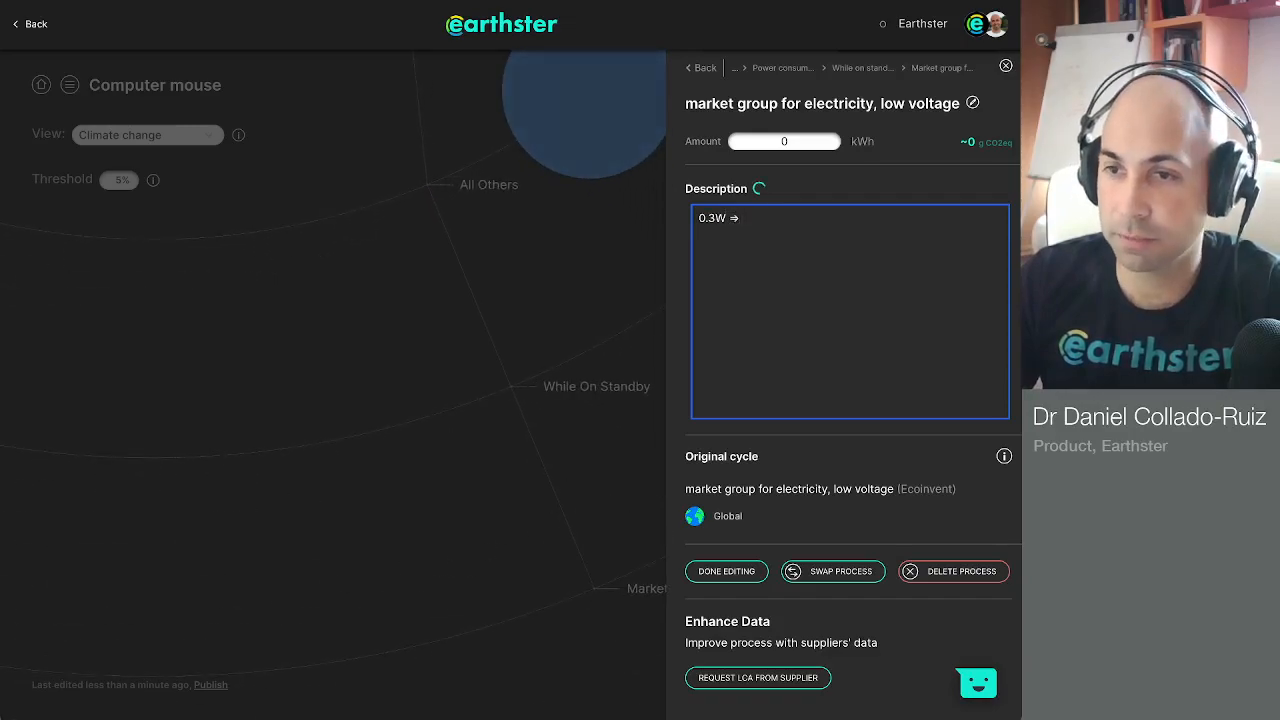
key("BackSpace")
key("BackSpace")
type("whilke on")
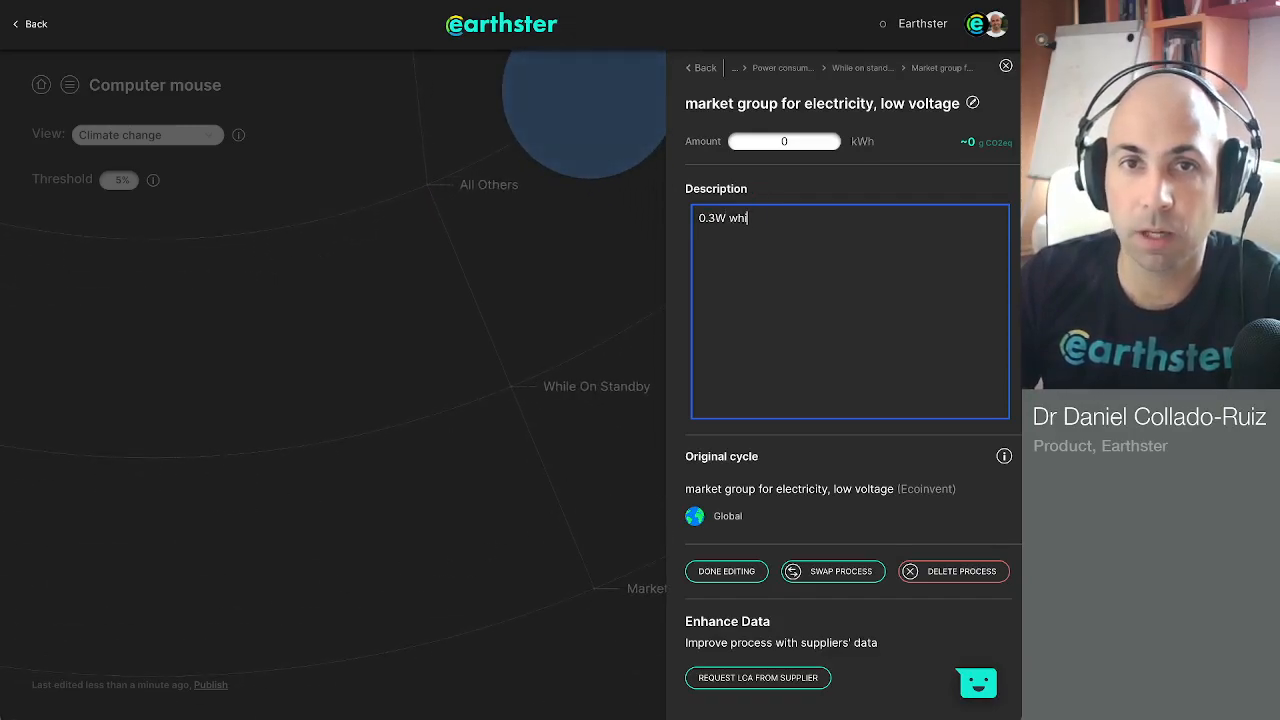
key("BackSpace")
key("BackSpace")
key("BackSpace")
key("BackSpace")
key("BackSpace")
key("BackSpace")
type("e on standy")
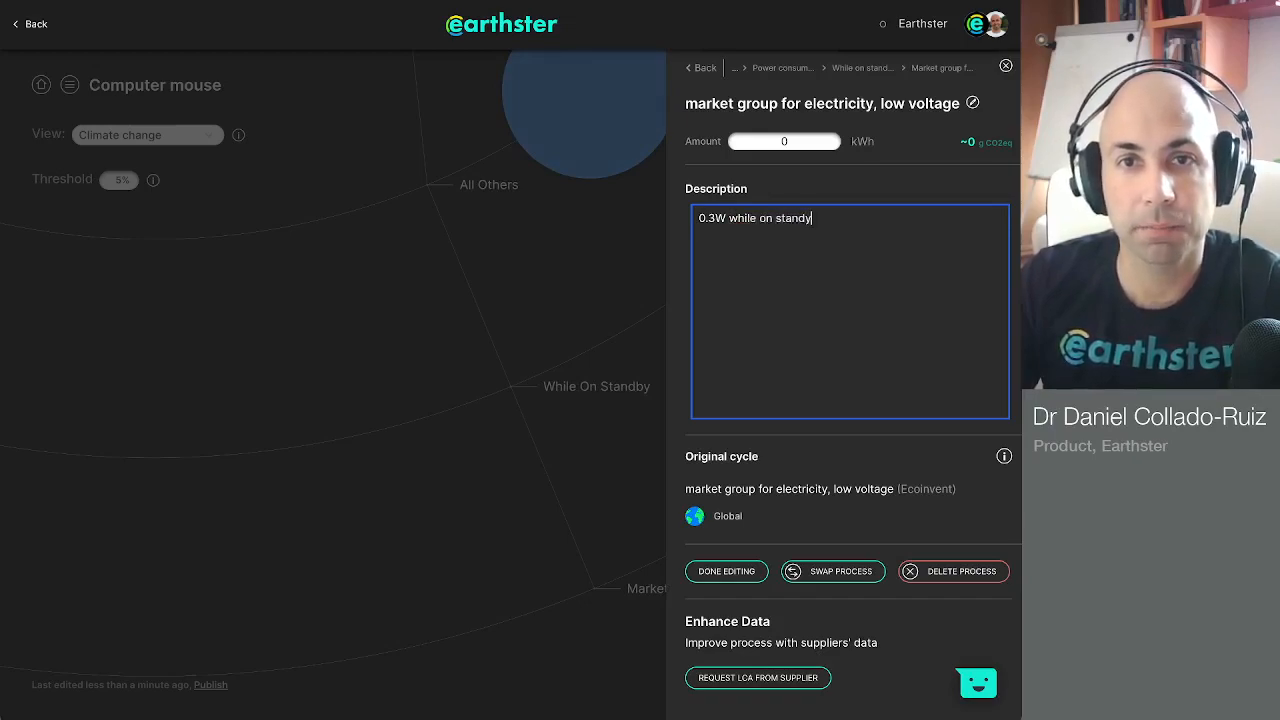
key("BackSpace")
type("by")
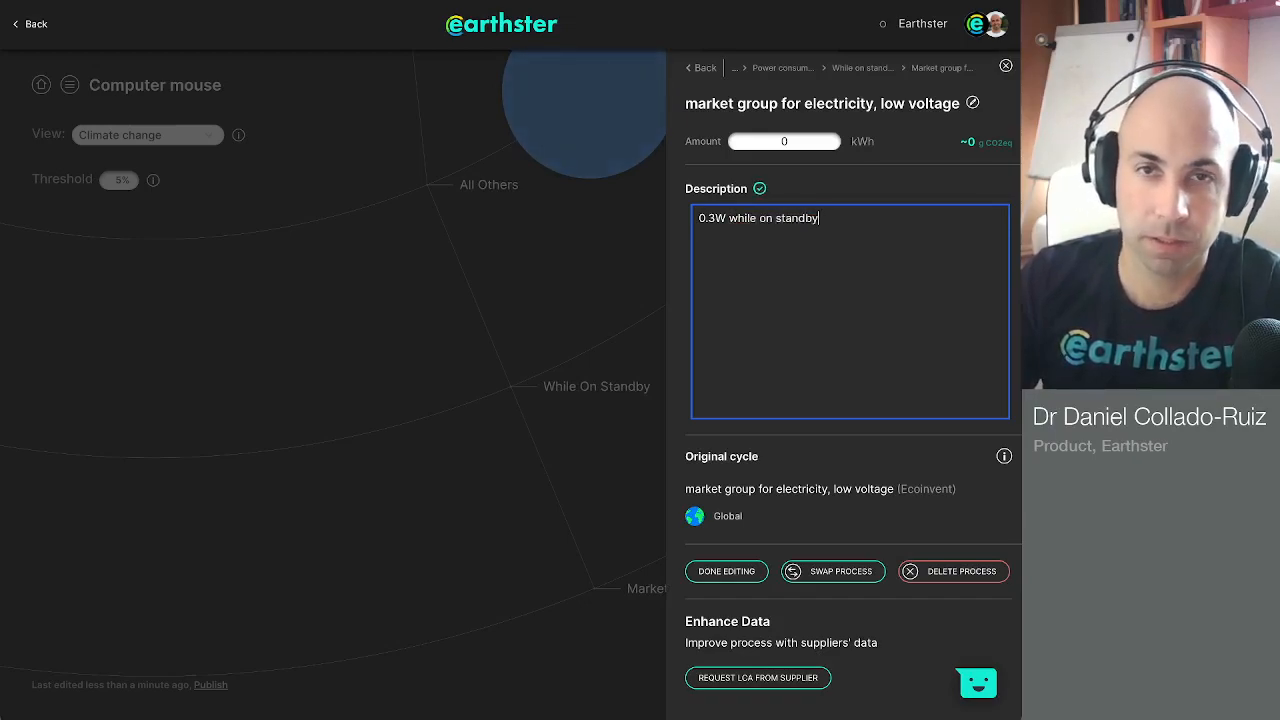
type(" => 0.0003")
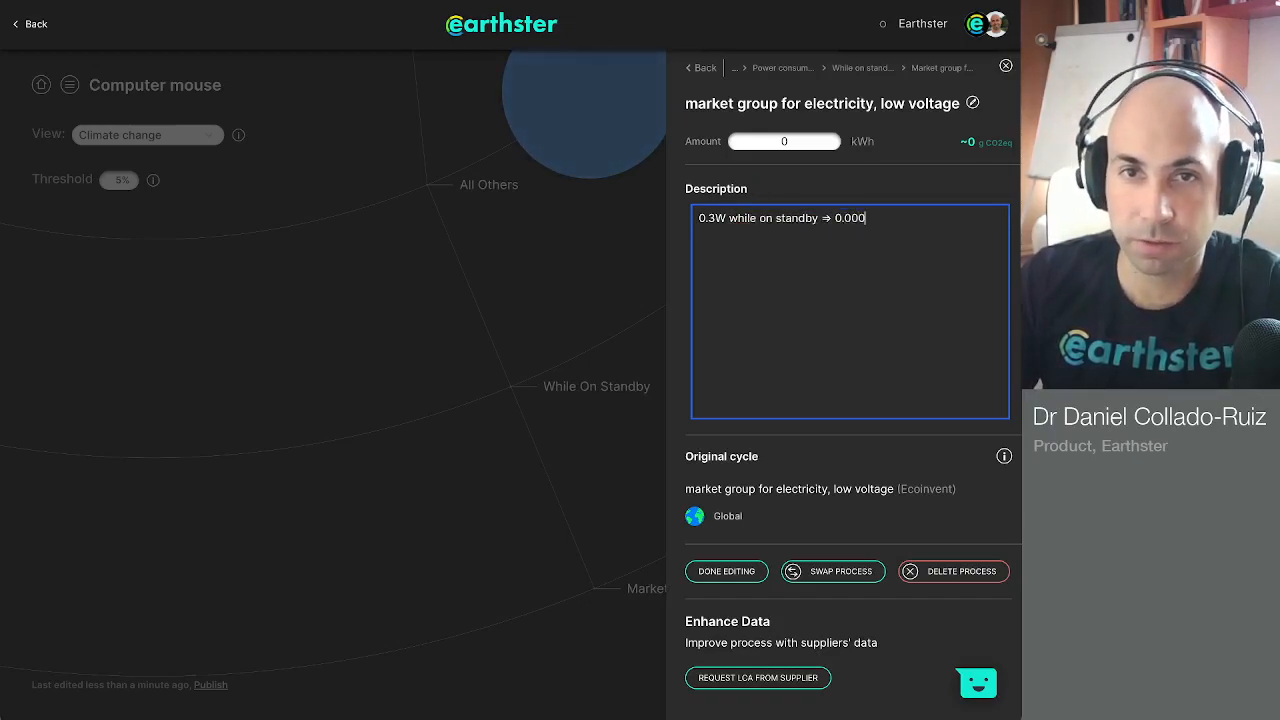
type(" kWh / h")
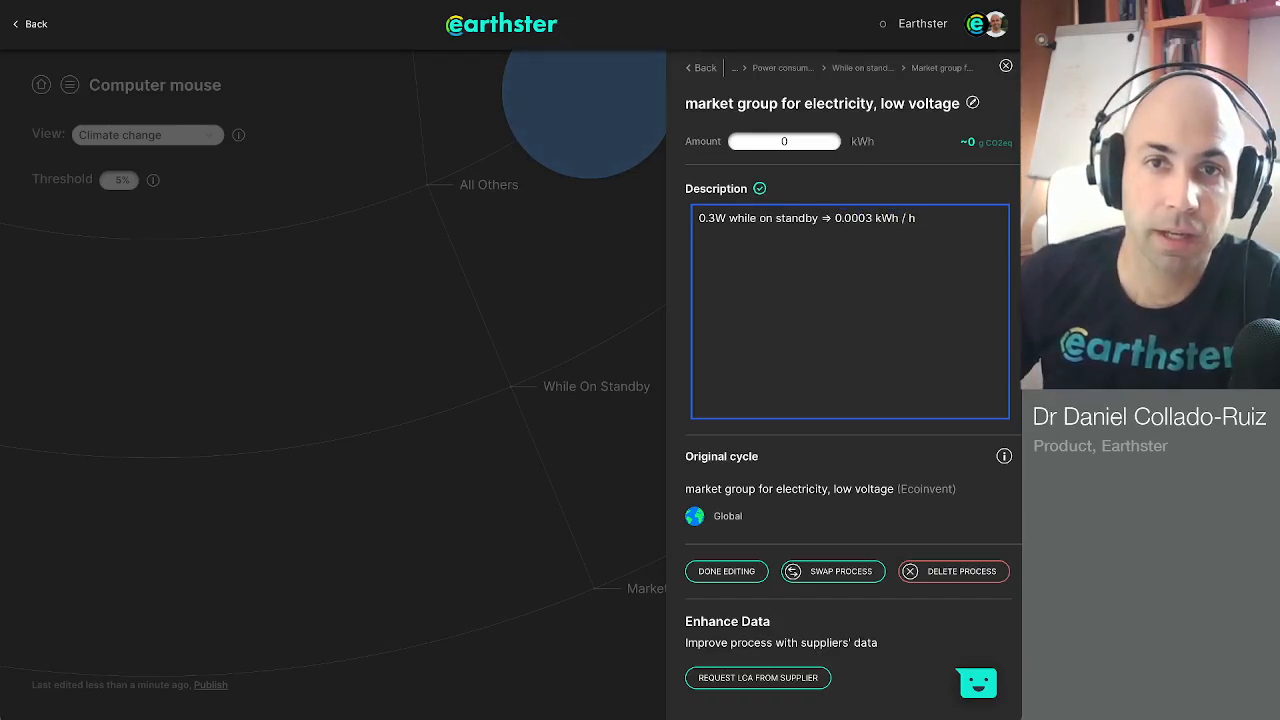
Set the standby electricity amount to 0.0003 kWh and go back up to the While on standby process.
double_click(853, 218)
key("ctrl+c")
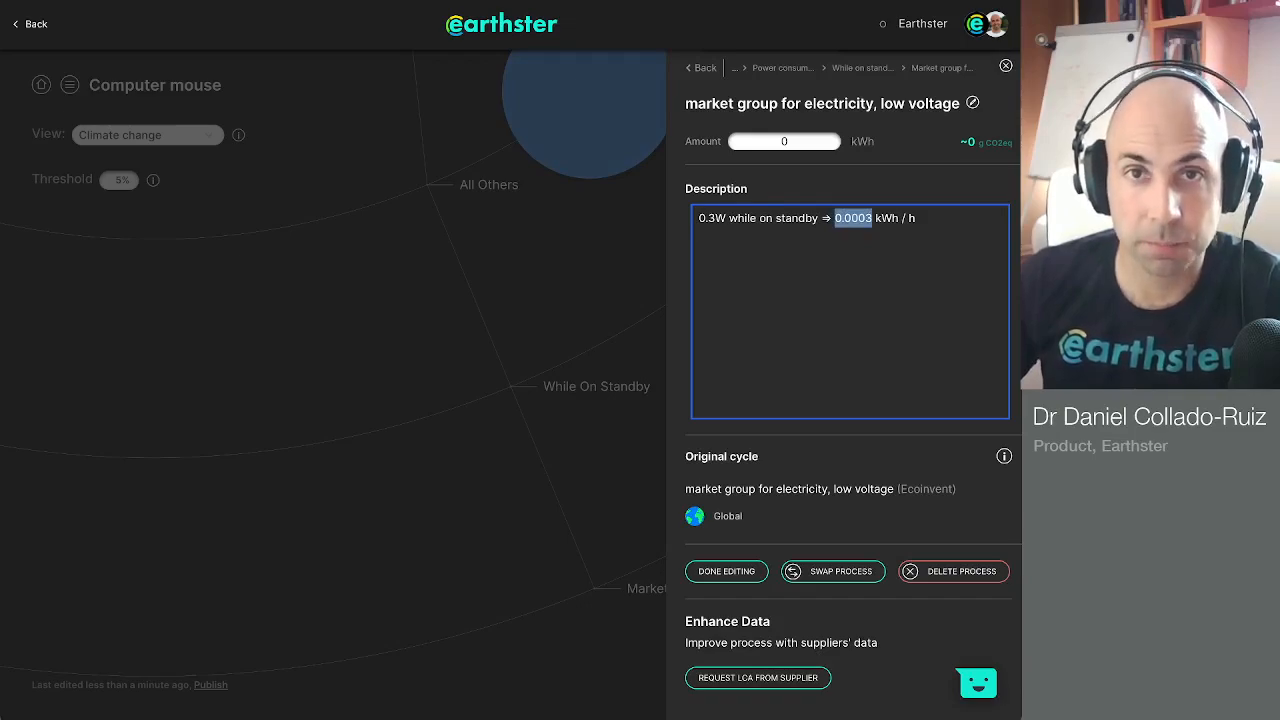
double_click(784, 141)
key("ctrl+v")
key("Return")
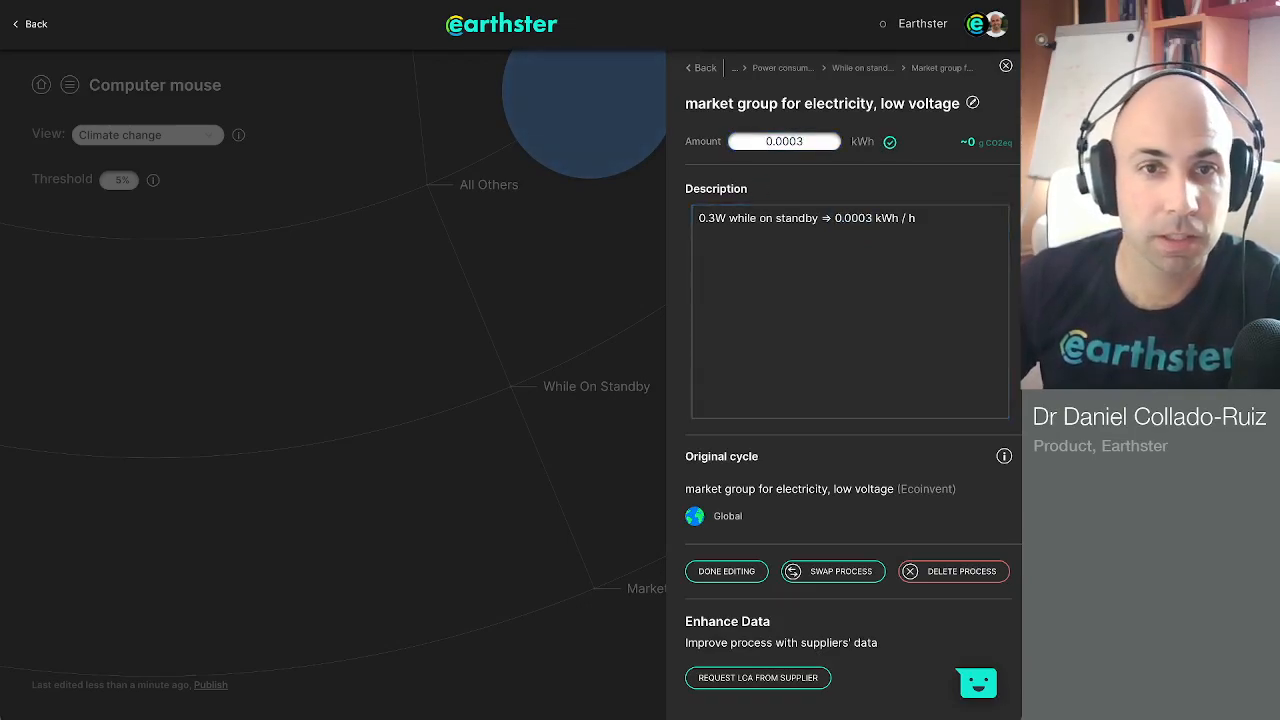
left_click(804, 141)
key("Left")
key("BackSpace")
type("0")
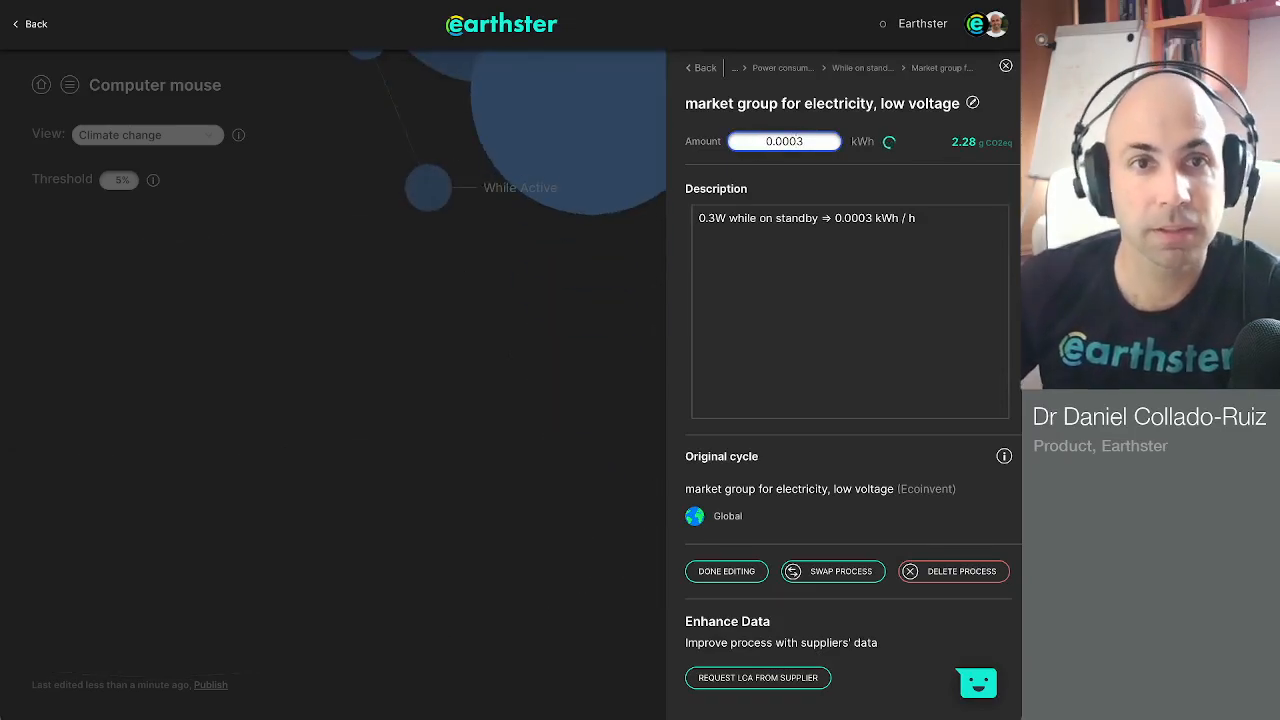
left_click(862, 67)
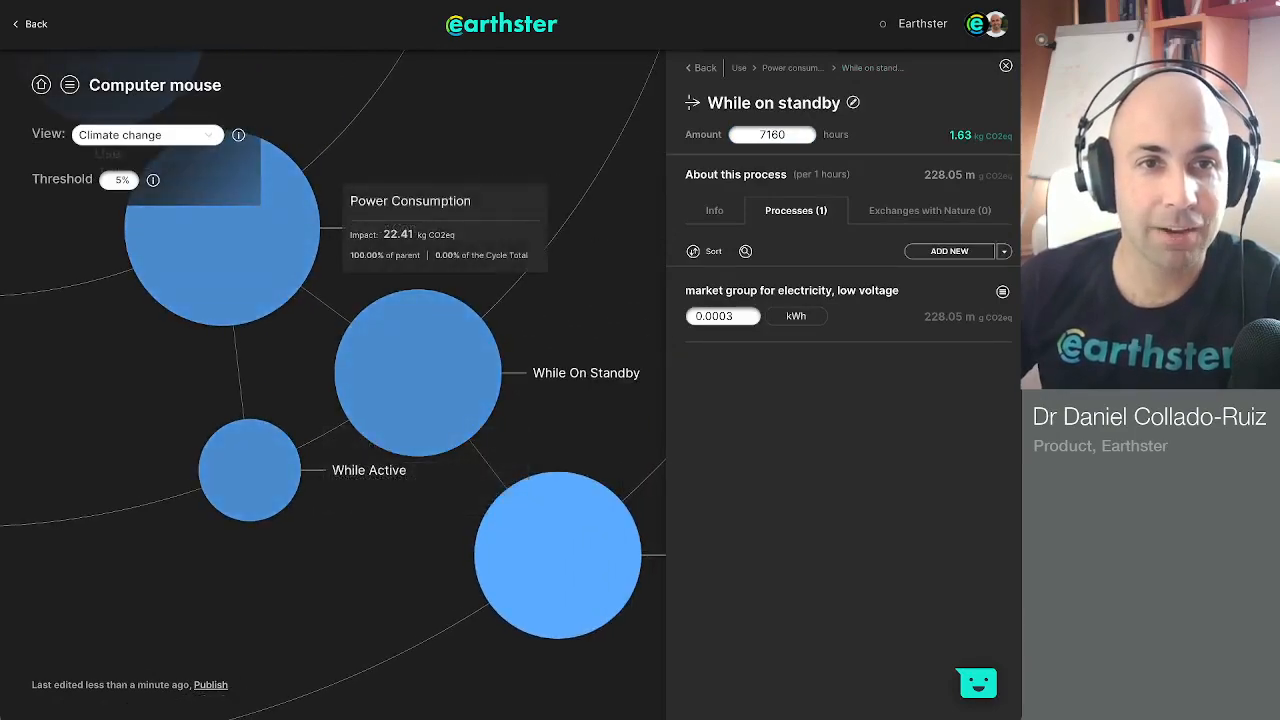
Close the While on standby details and add a new bundle to the Use stage.
left_click(226, 240)
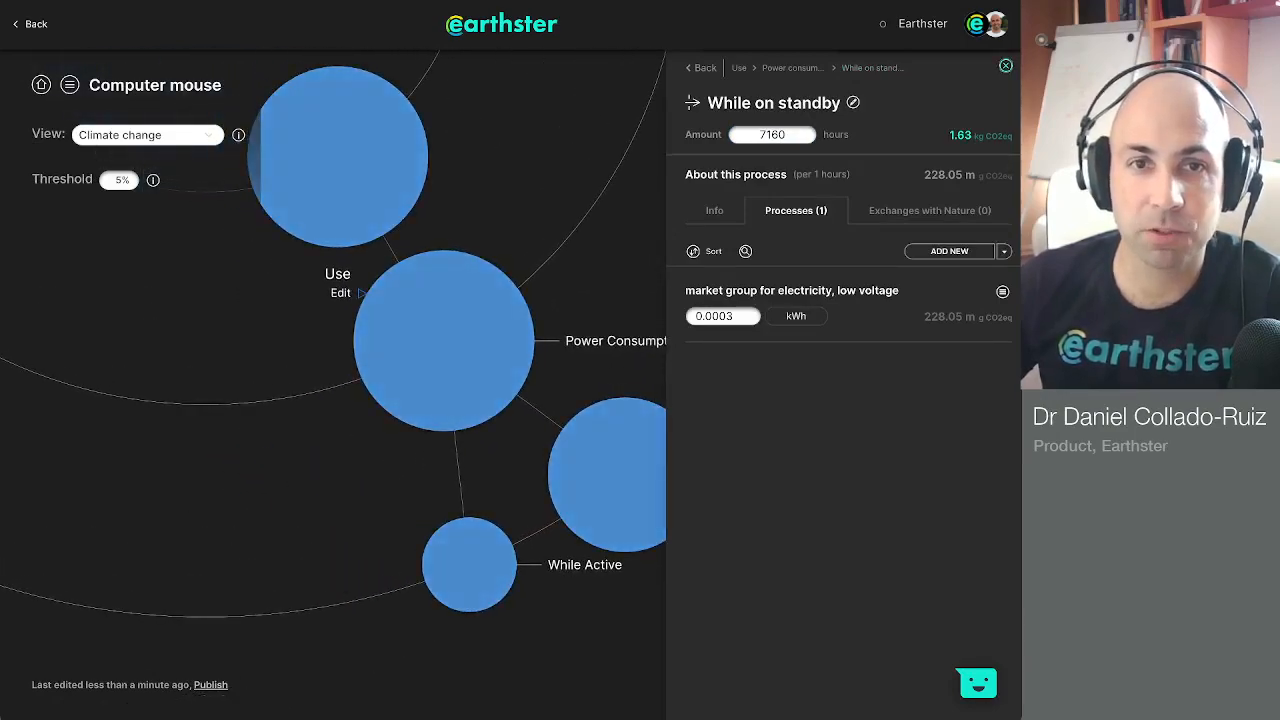
left_click(1005, 66)
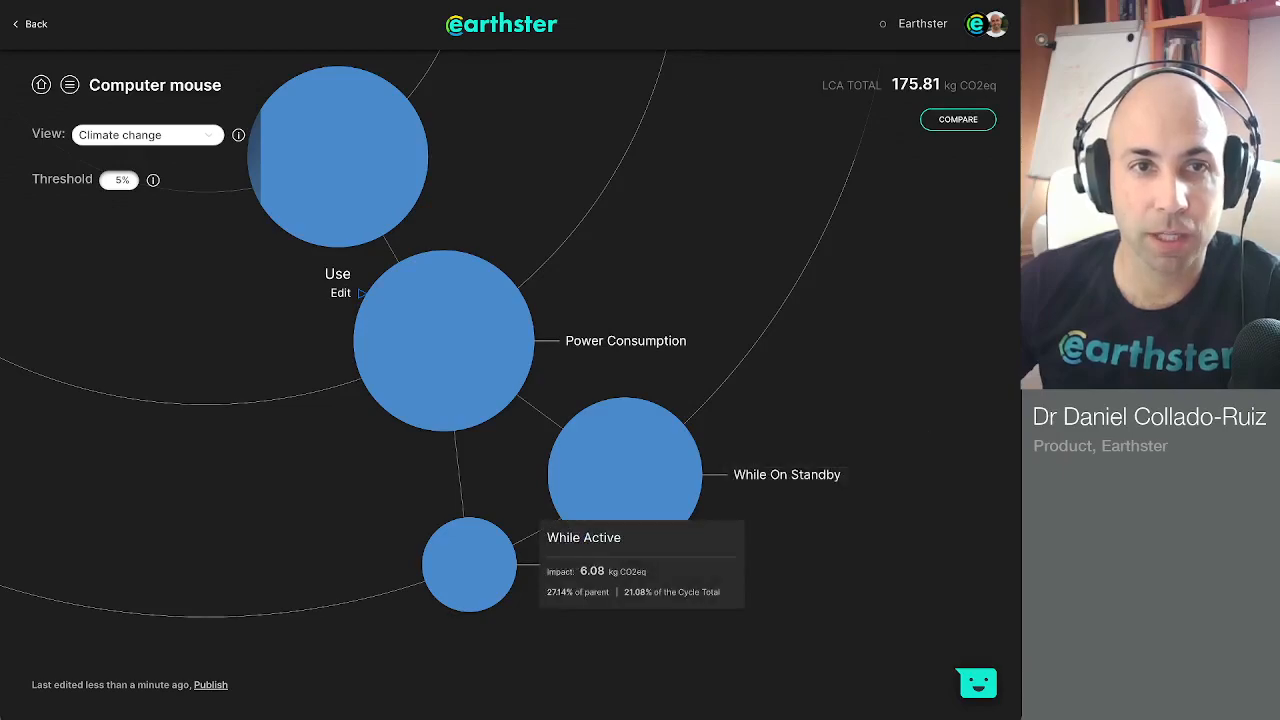
left_click(341, 292)
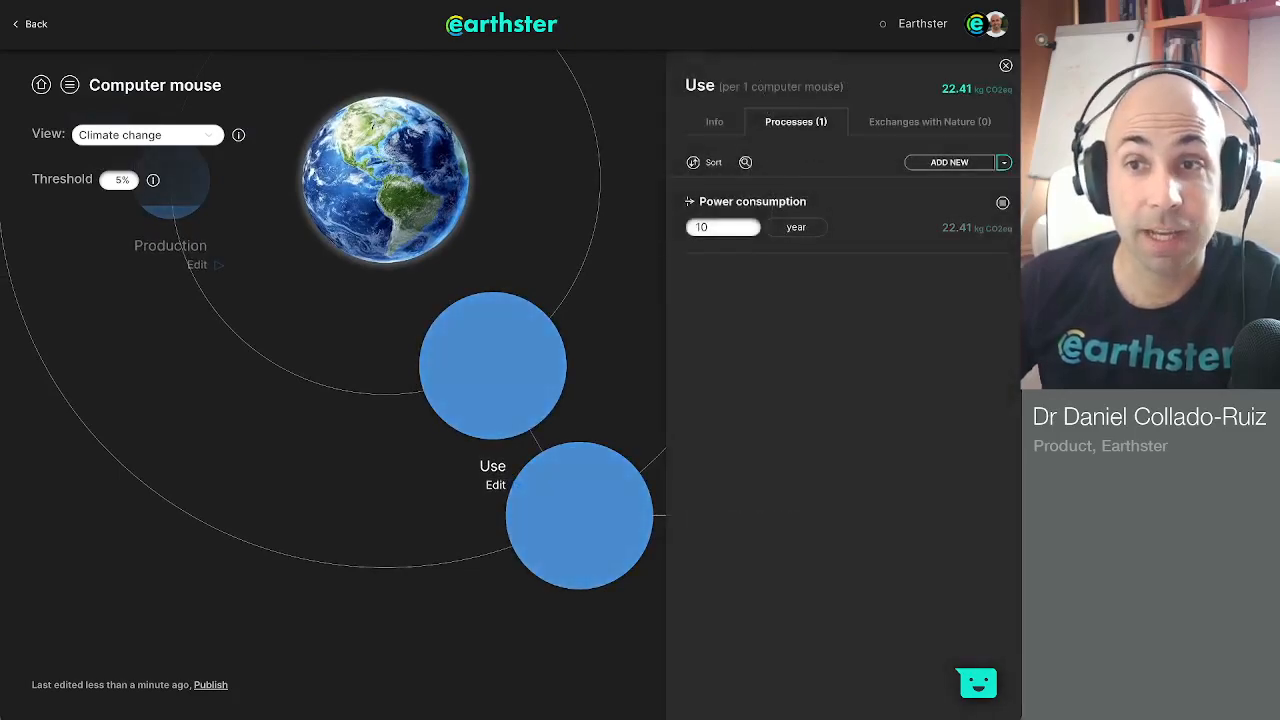
left_click(1004, 163)
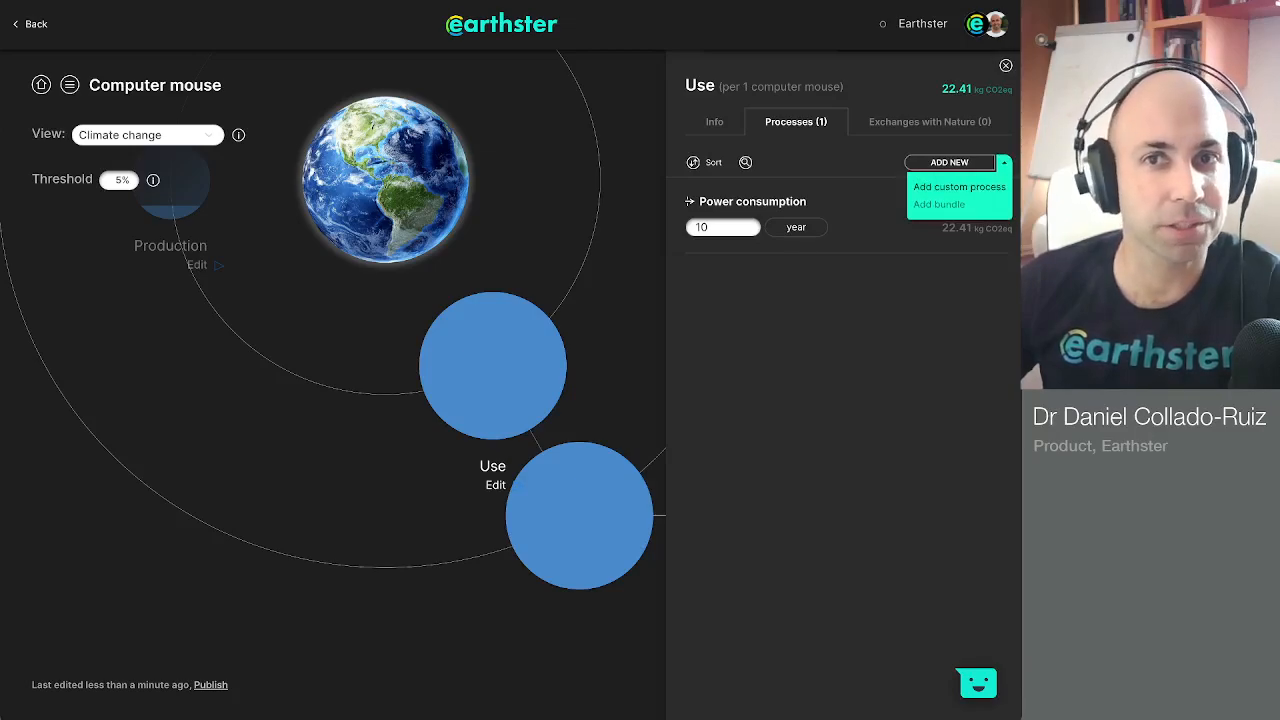
left_click(939, 204)
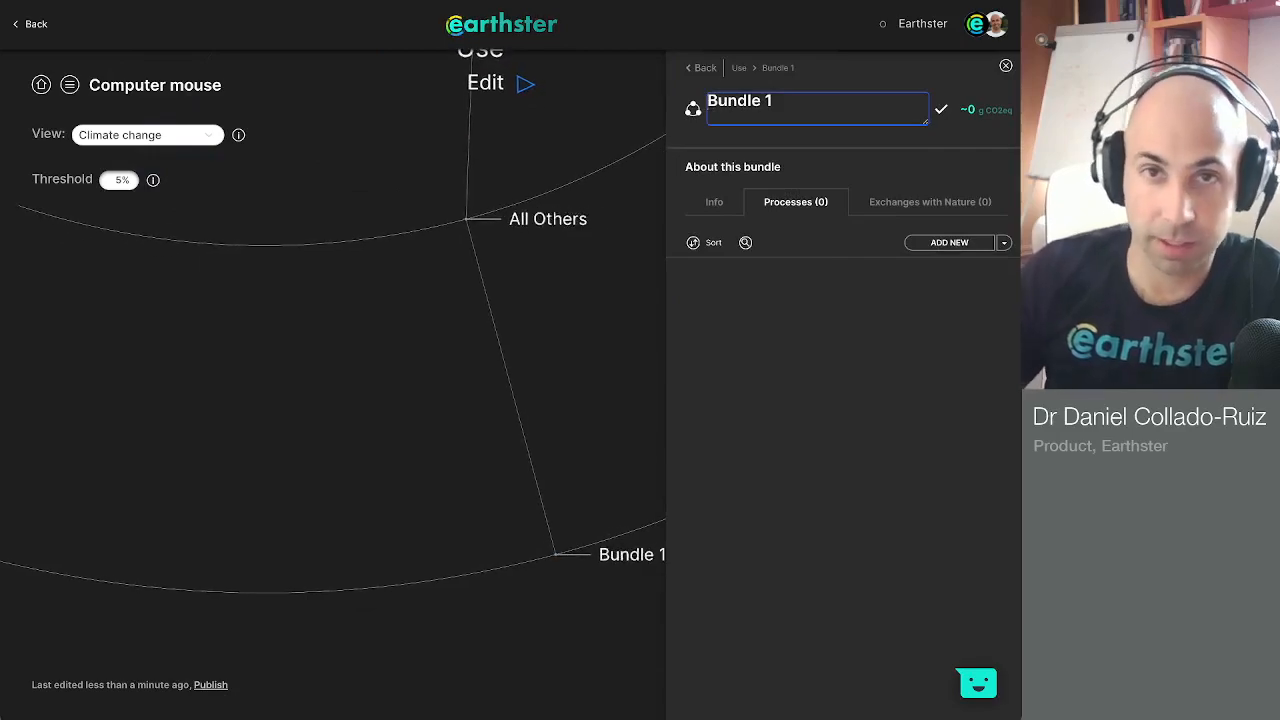
Name the new bundle in the Use stage "End-of-life".
key("ctrl+a")
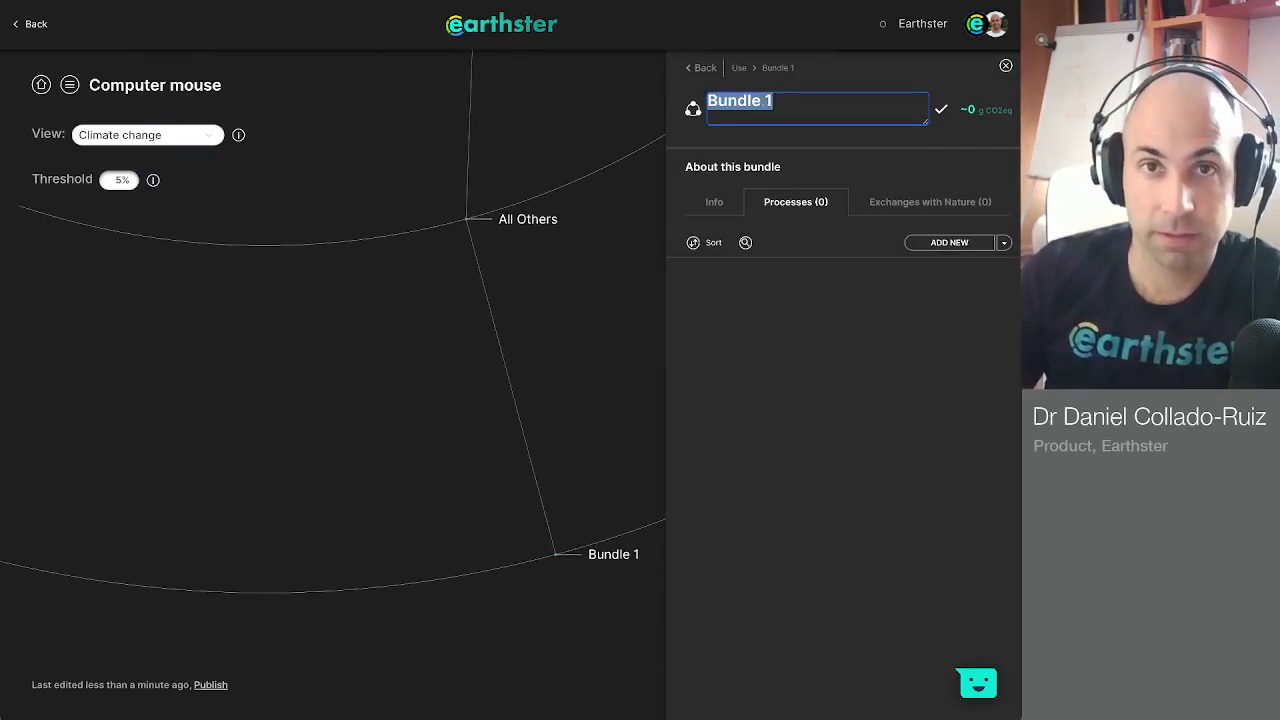
type("end")
key("BackSpace")
key("BackSpace")
key("BackSpace")
type("End")
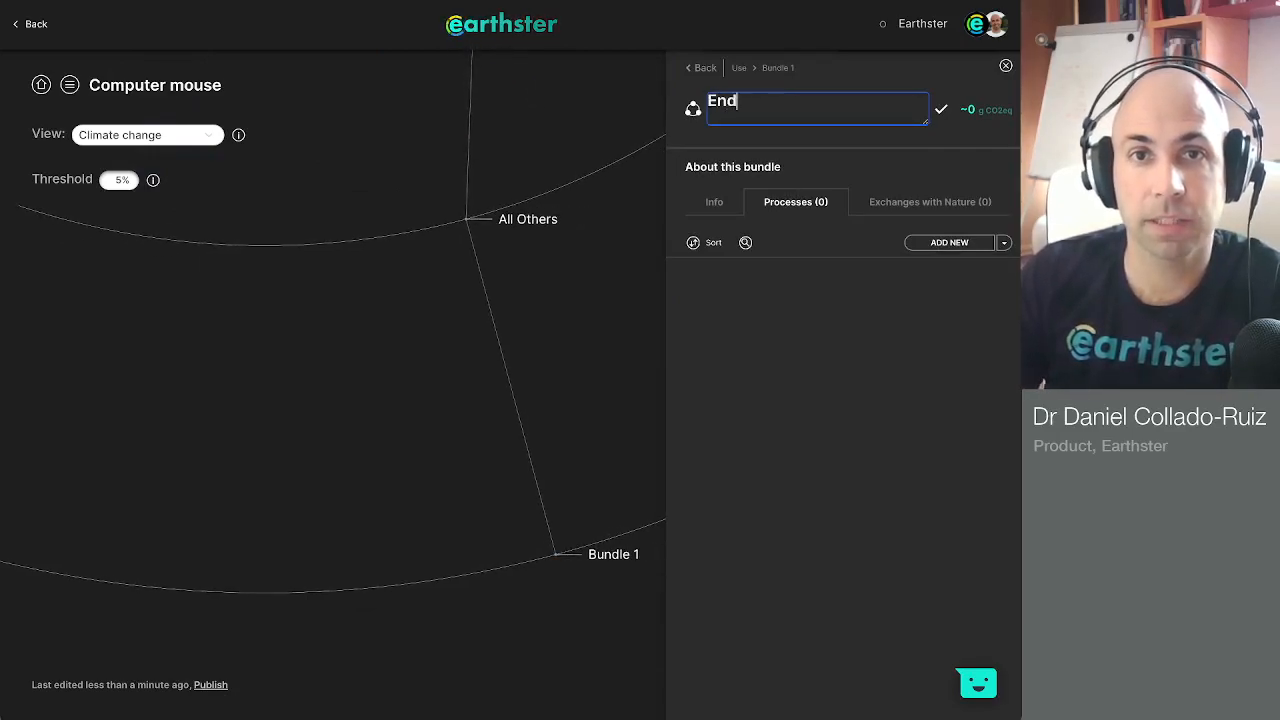
type("-of-ligy")
key("BackSpace")
key("BackSpace")
type("fy")
key("BackSpace")
type("e")
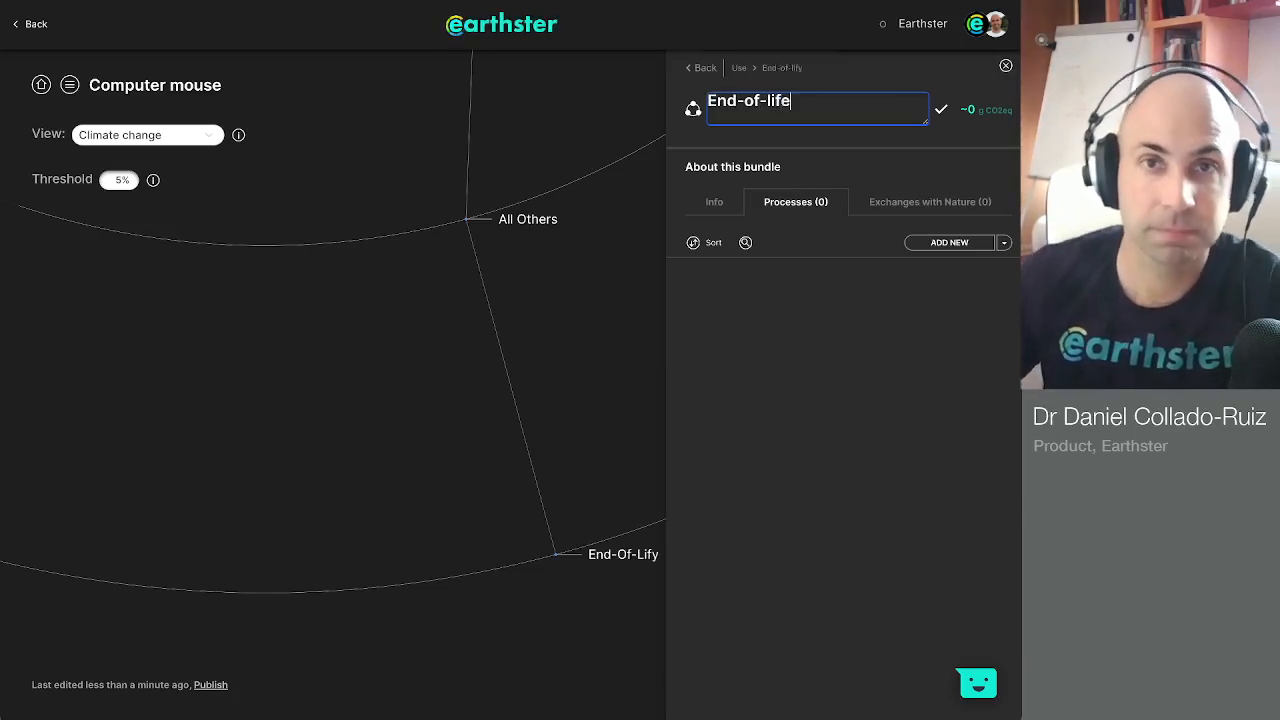
key("Return")
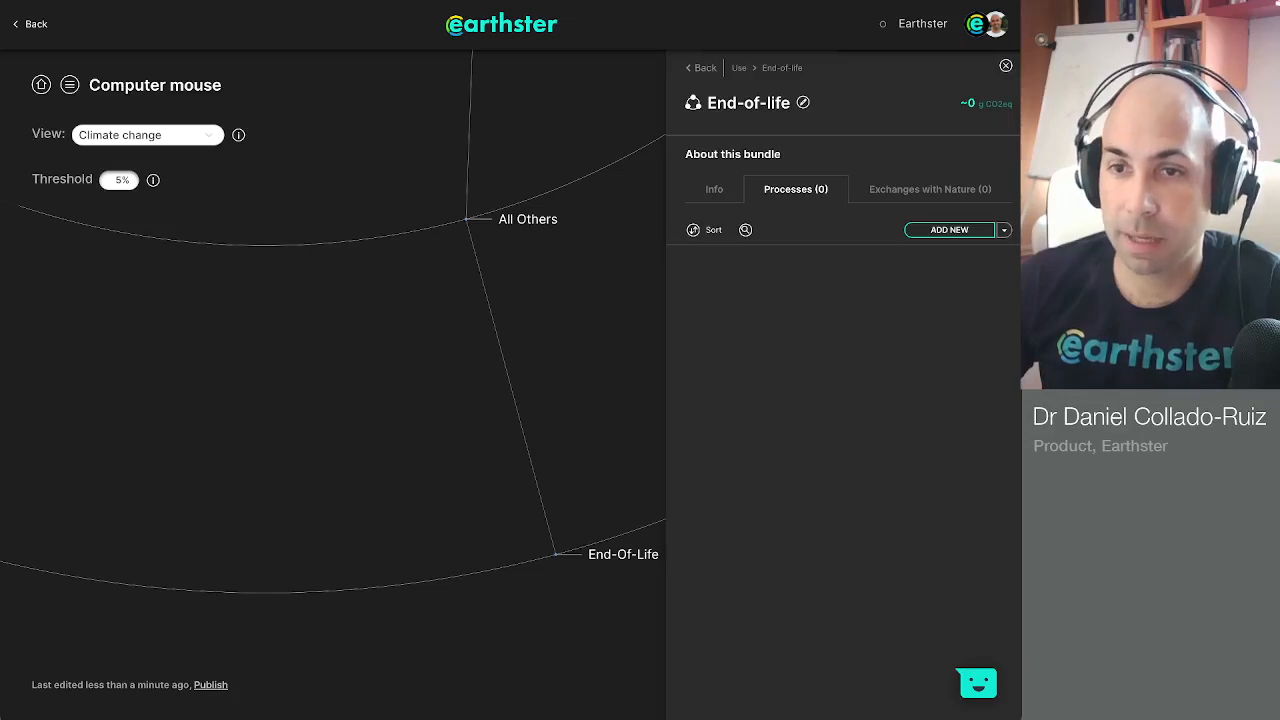
In the End-of-life bundle, search for "waste electronic equipment" and add the Global "market for waste electric and electronic equipment" process.
left_click(949, 230)
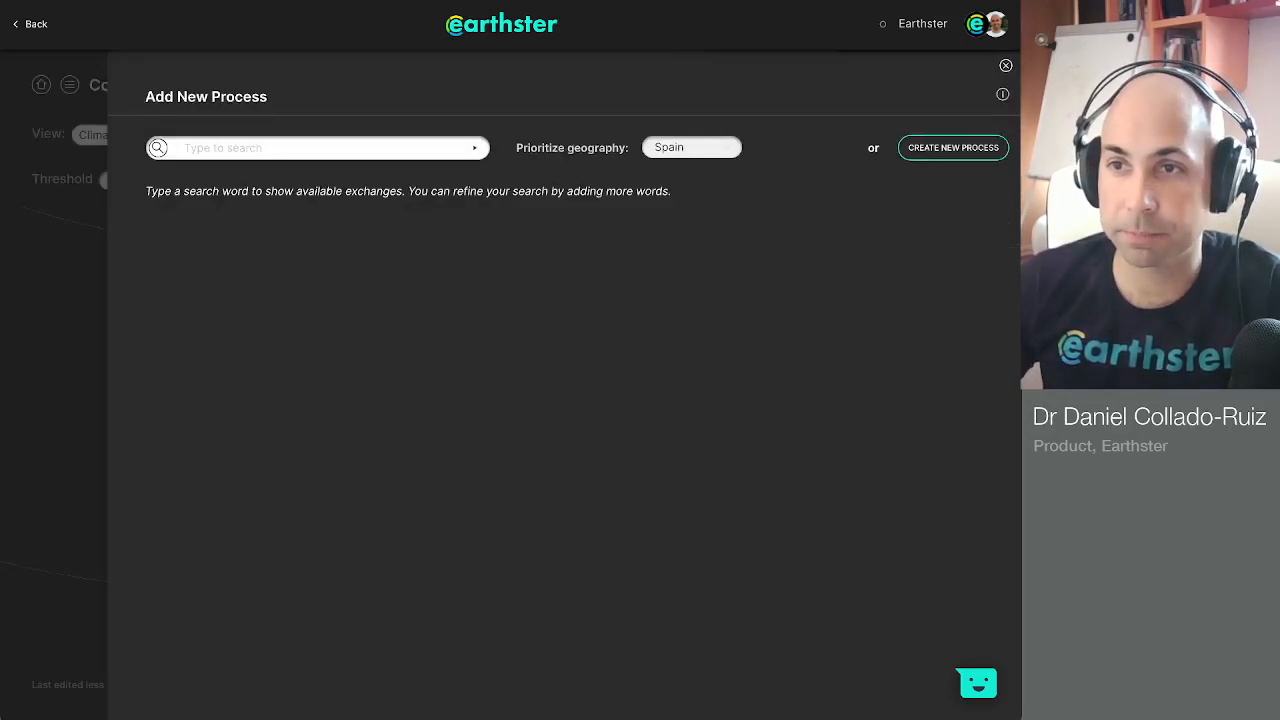
left_click(300, 148)
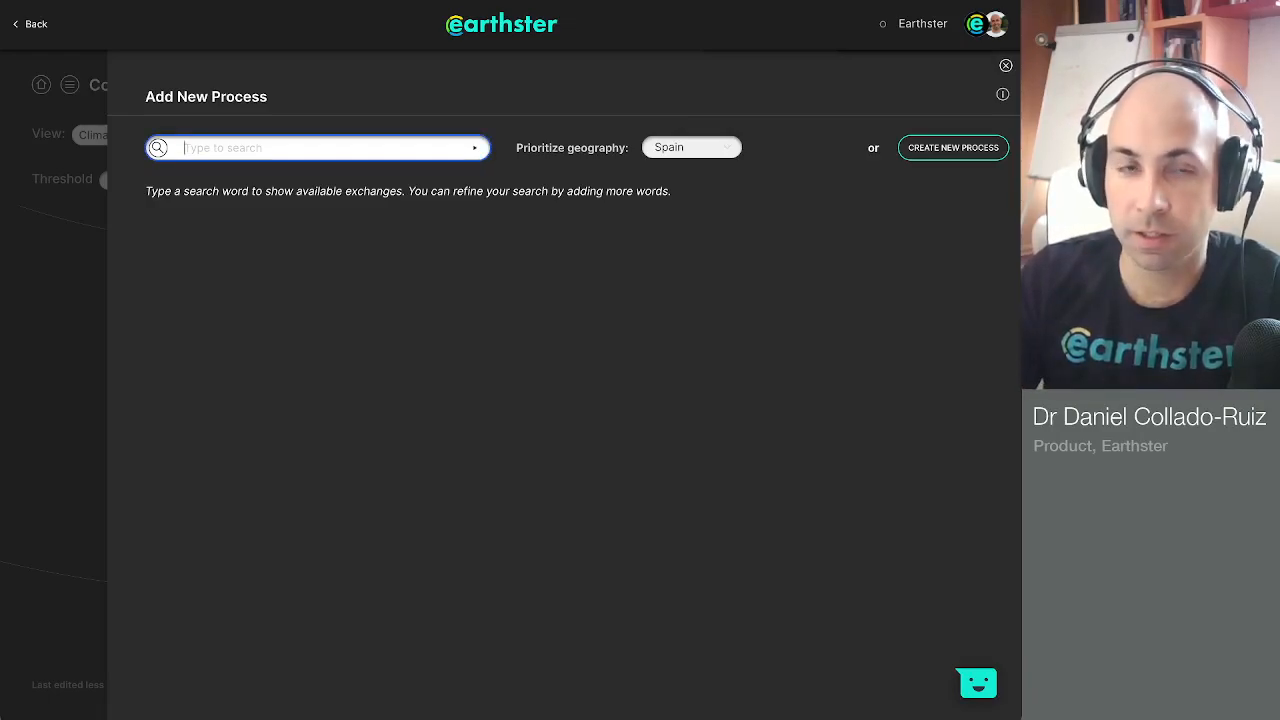
type("waste electronic equipment")
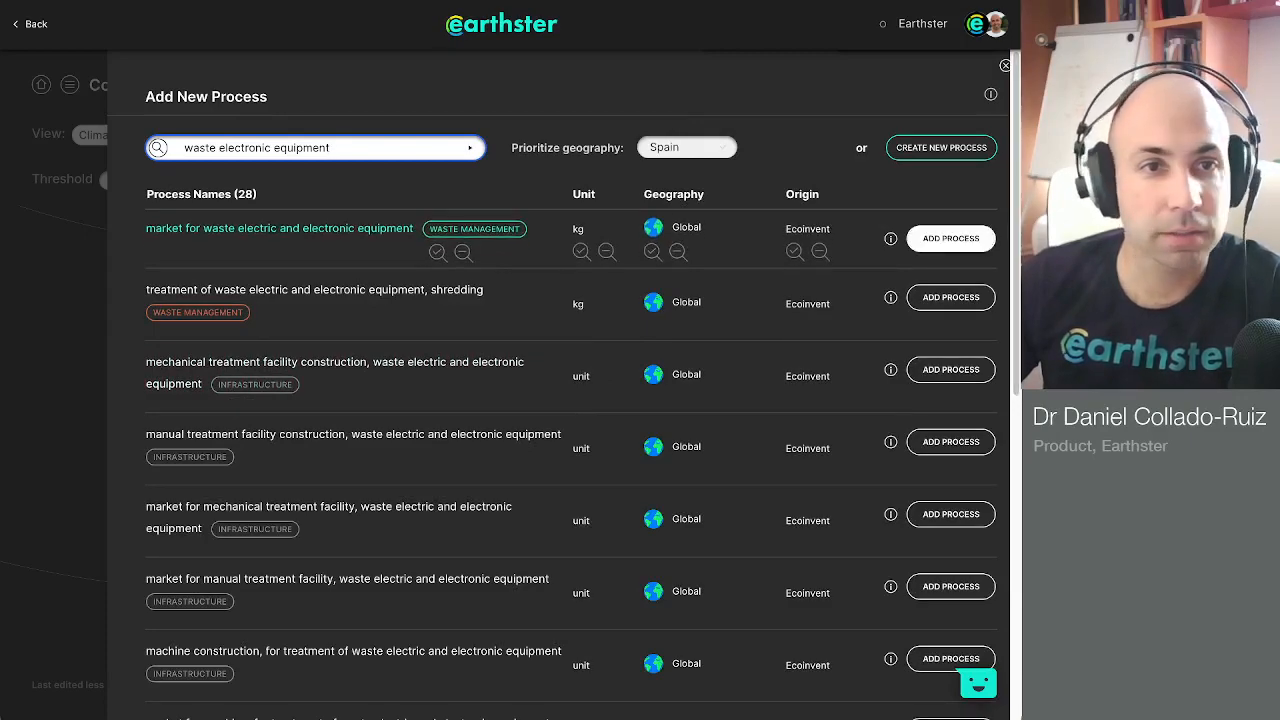
left_click(951, 238)
Set the amount of the waste electric and electronic equipment process to -0.1 kg.
left_click(782, 161)
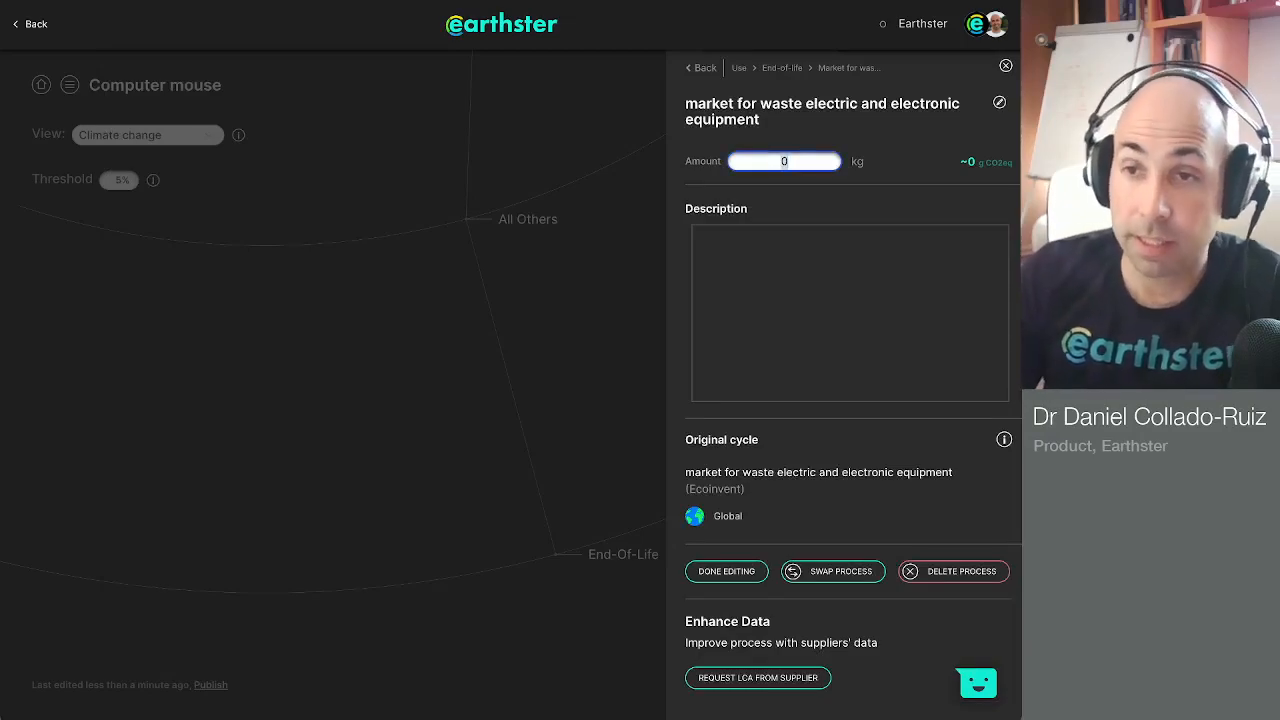
key("BackSpace")
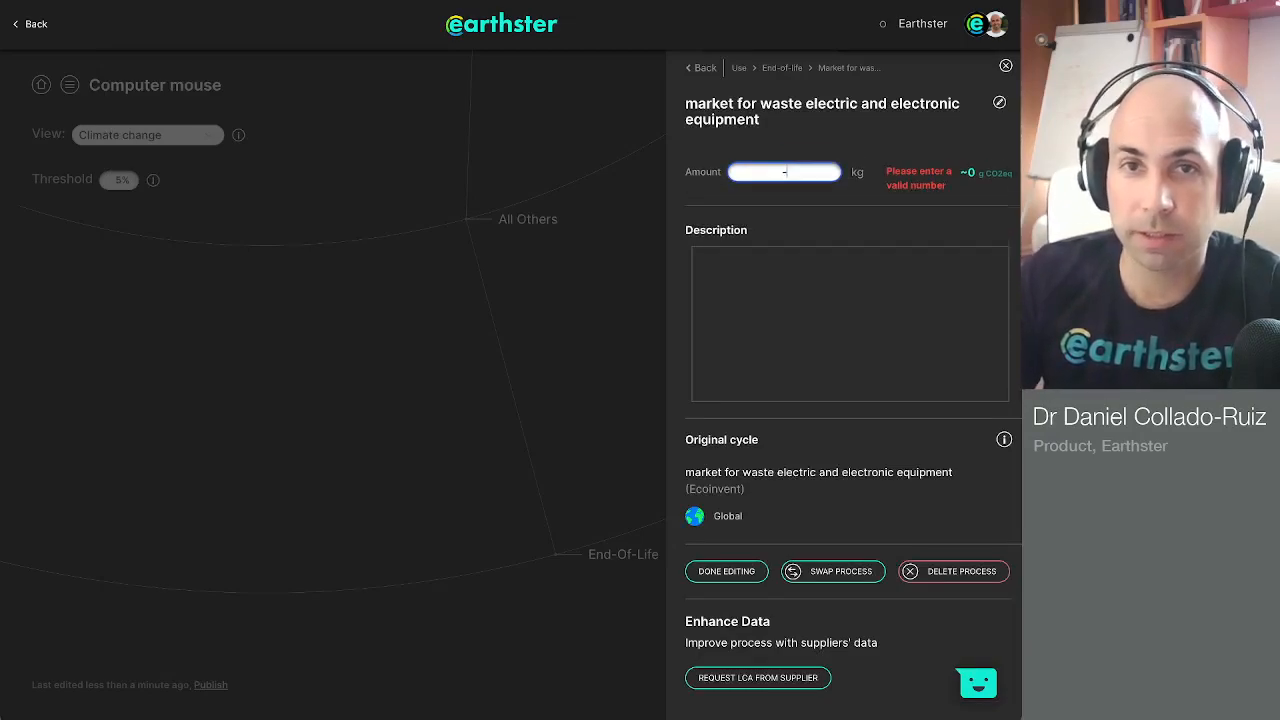
type("-")
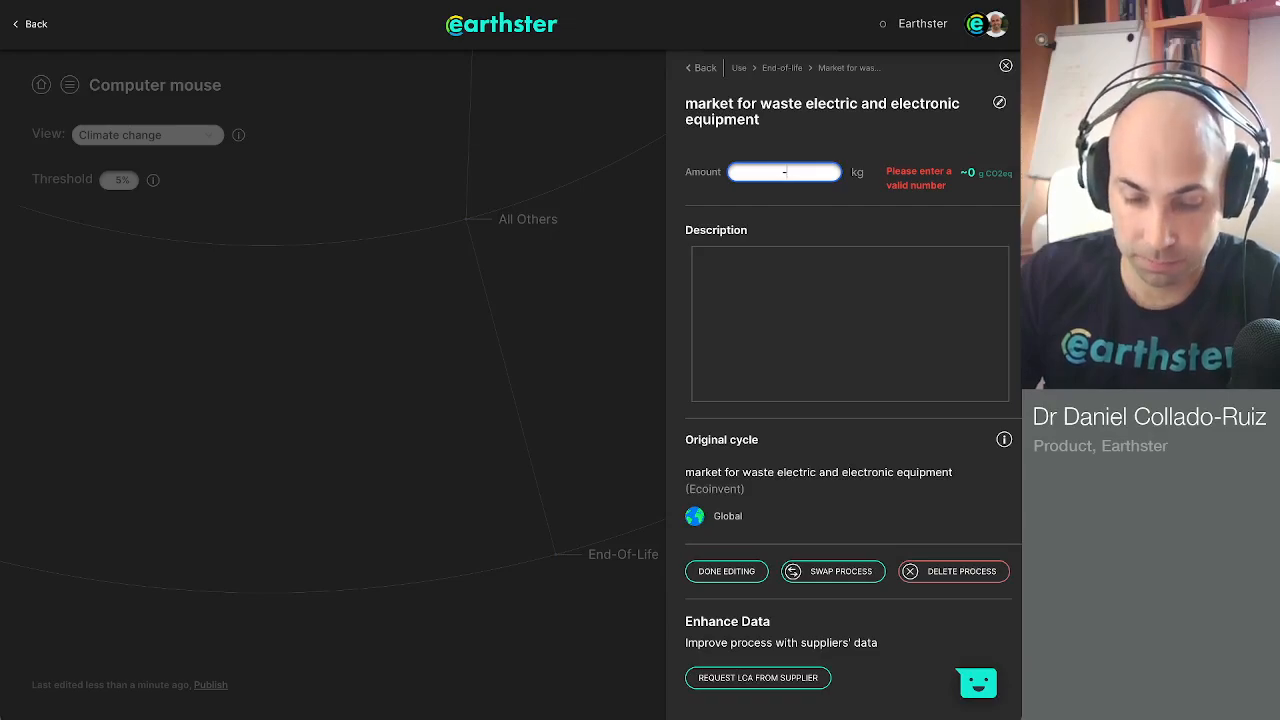
type("0.1")
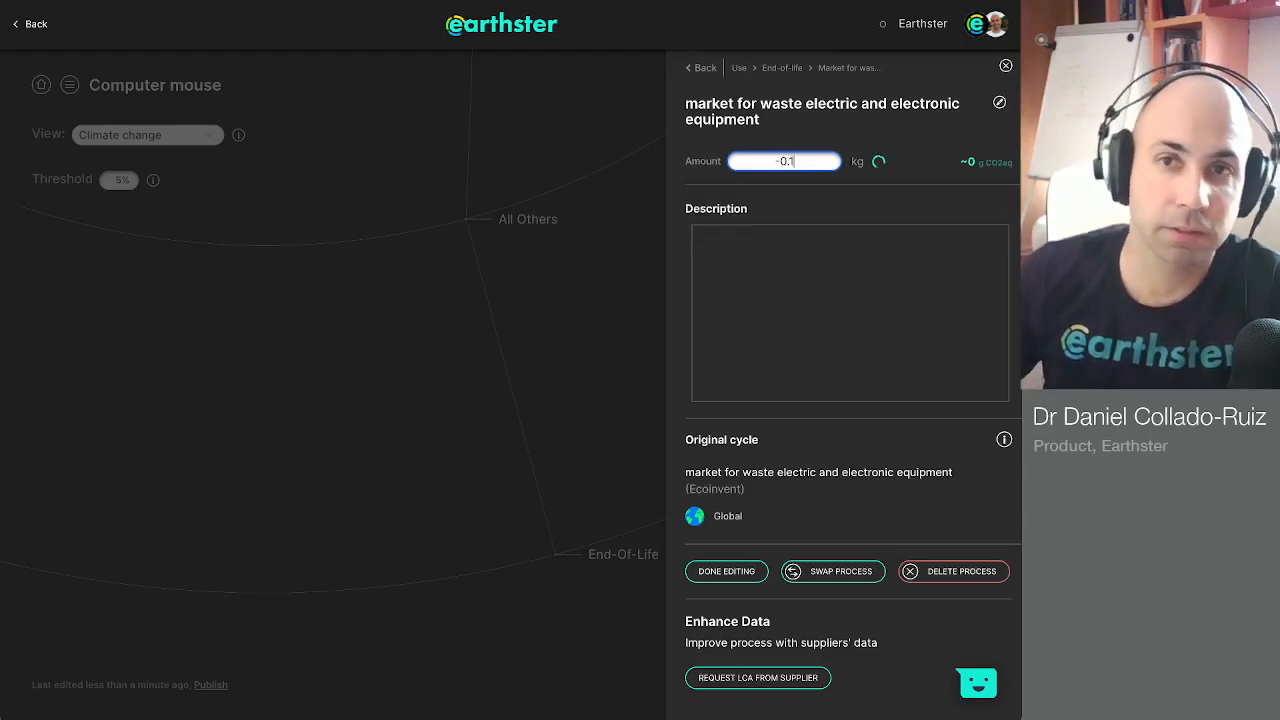
Describe the waste equipment process as "100g , as output => -0.1 kg" and return to the End-of-life bundle.
key("Tab")
type("100g =>")
key("BackSpace")
type(",")
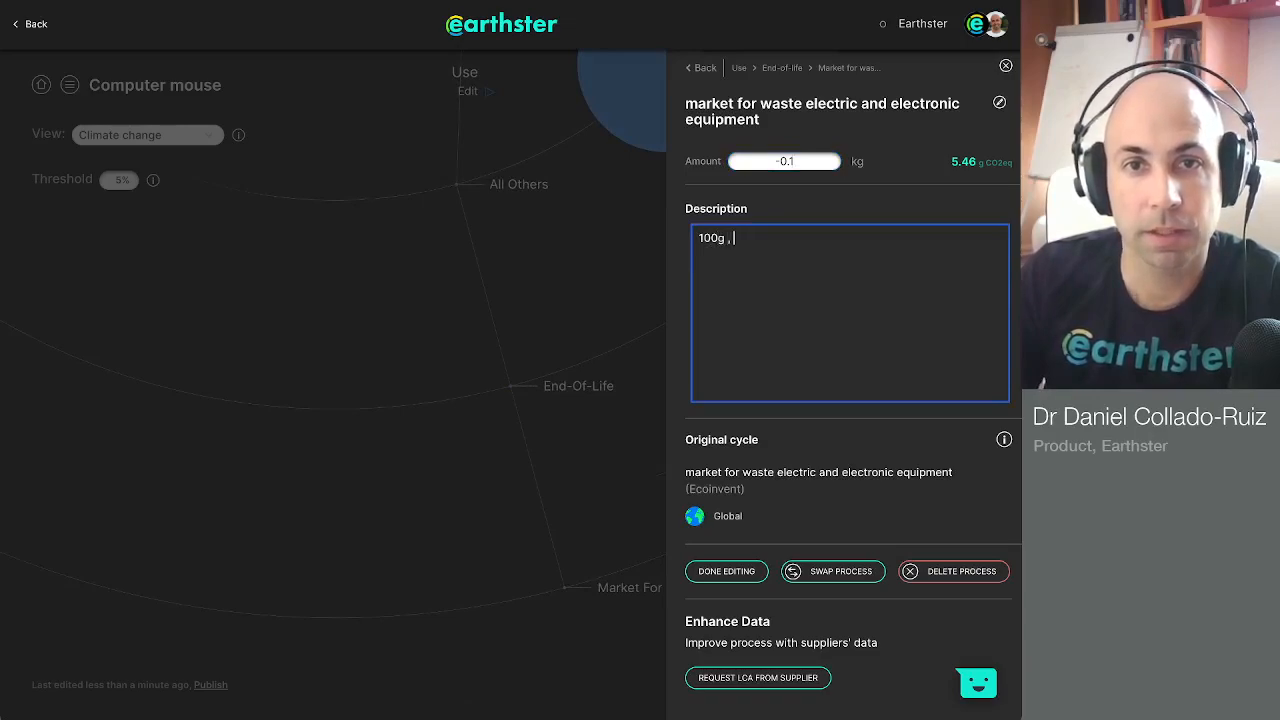
type(" as output => ")
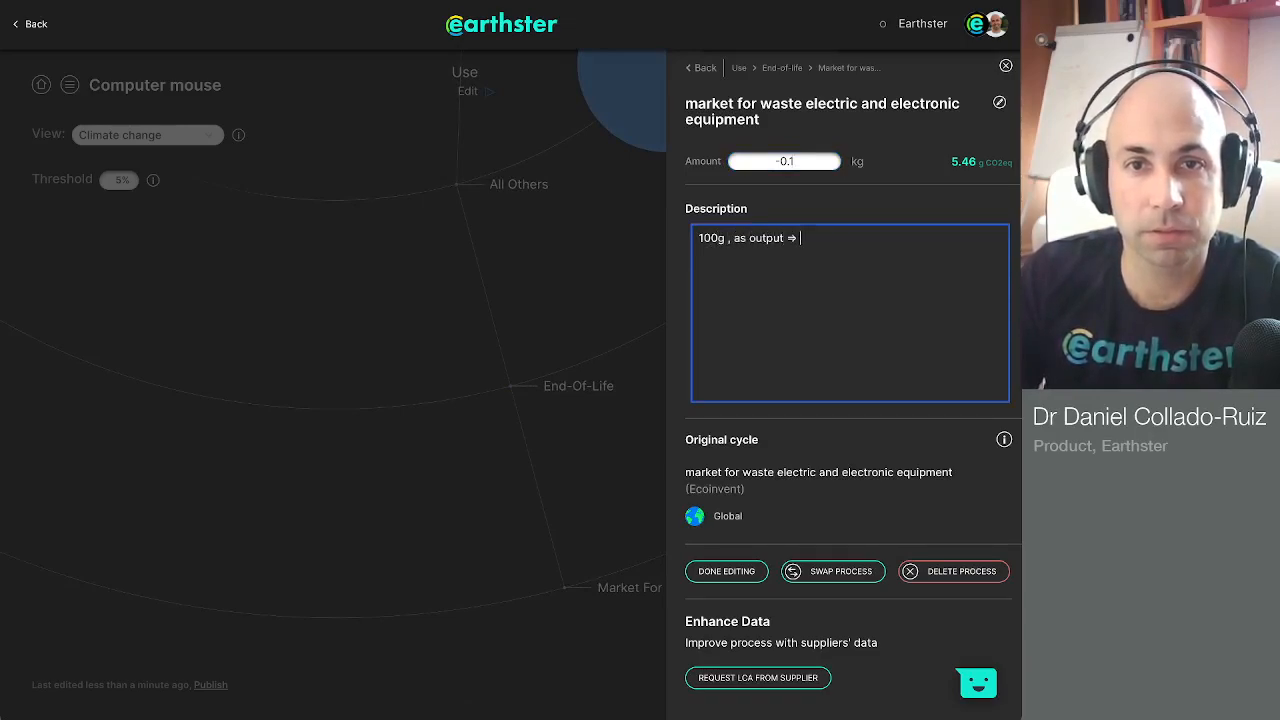
type("-90")
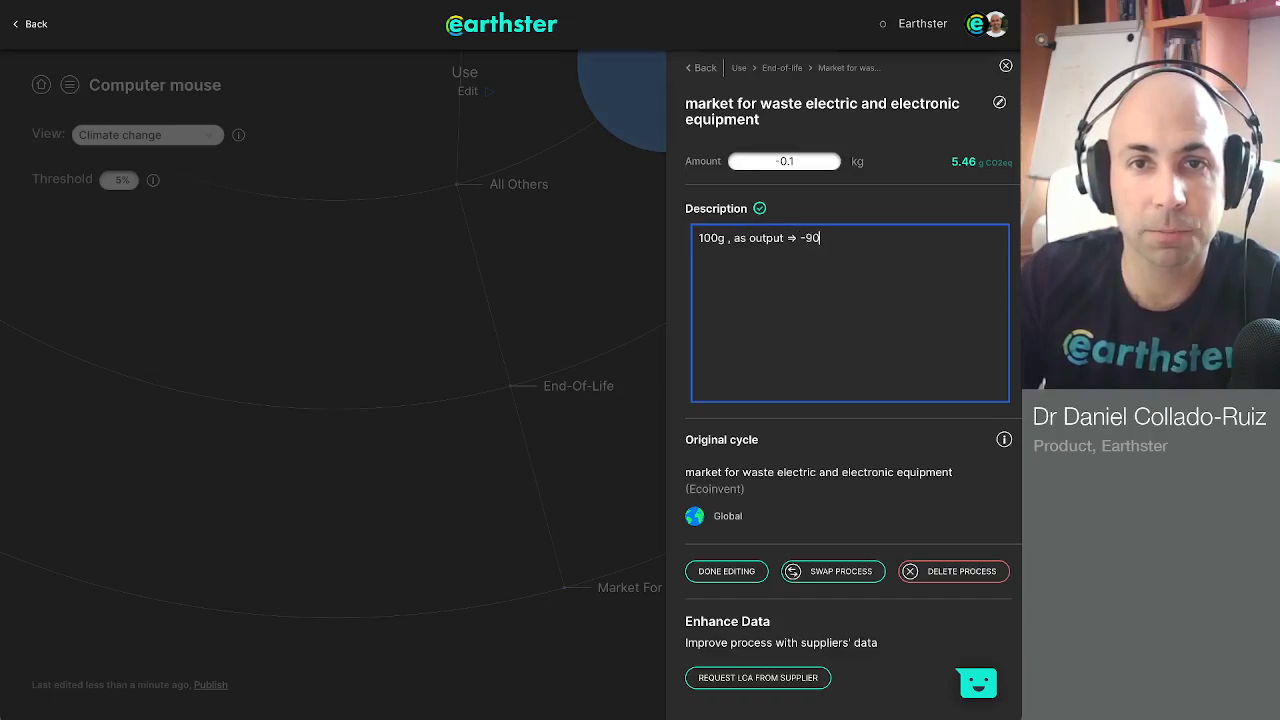
key("BackSpace")
key("BackSpace")
type("0.1 kg")
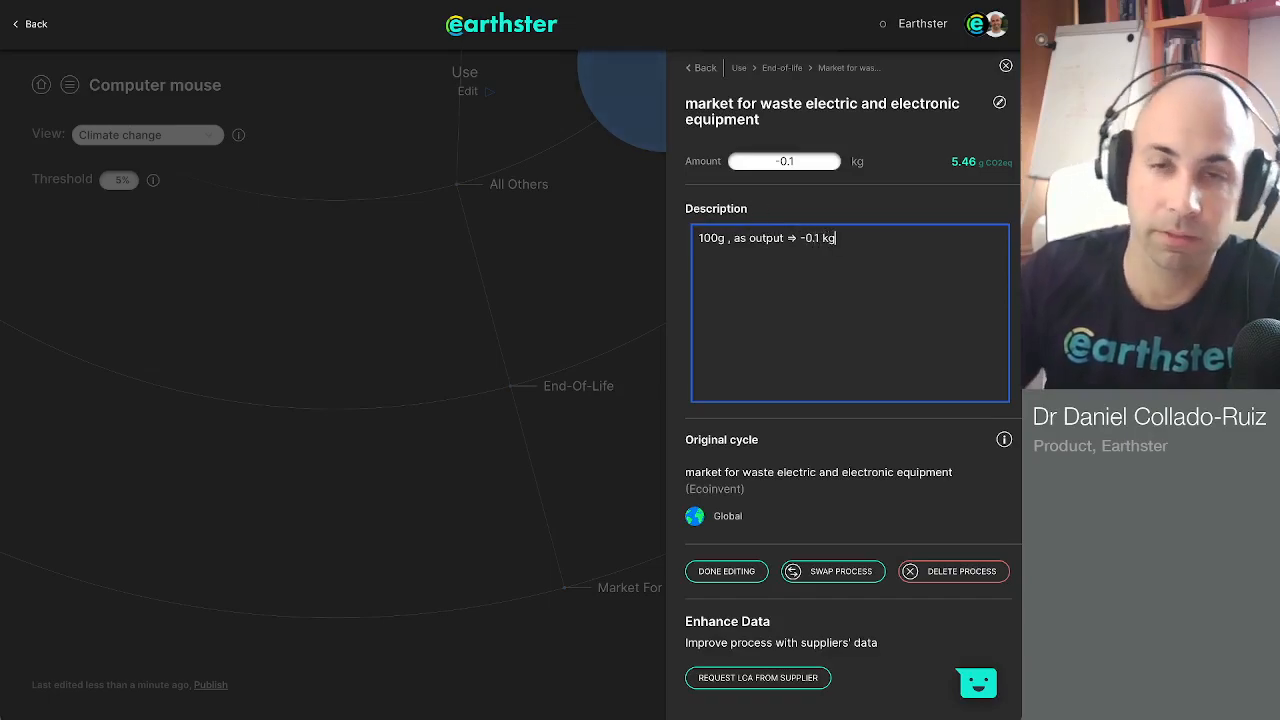
left_click(782, 68)
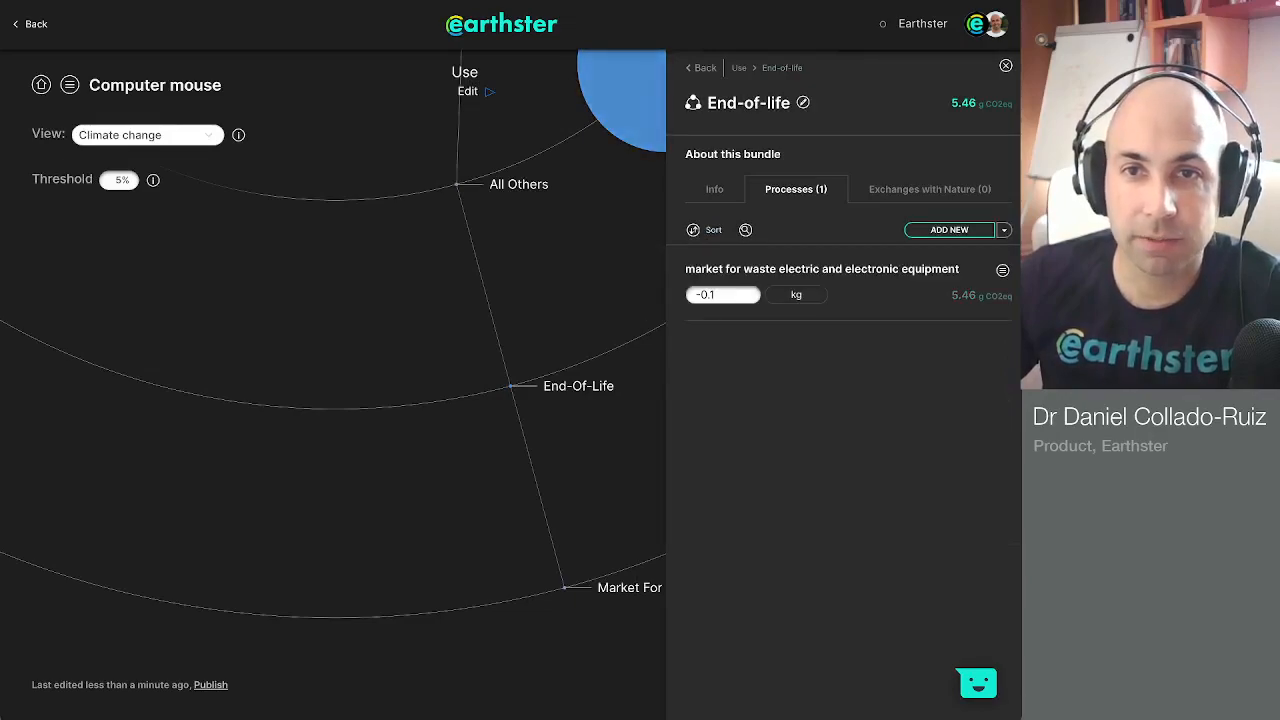
Start adding a new process to the End-of-life bundle and search for "municipal solid waste".
left_click(949, 230)
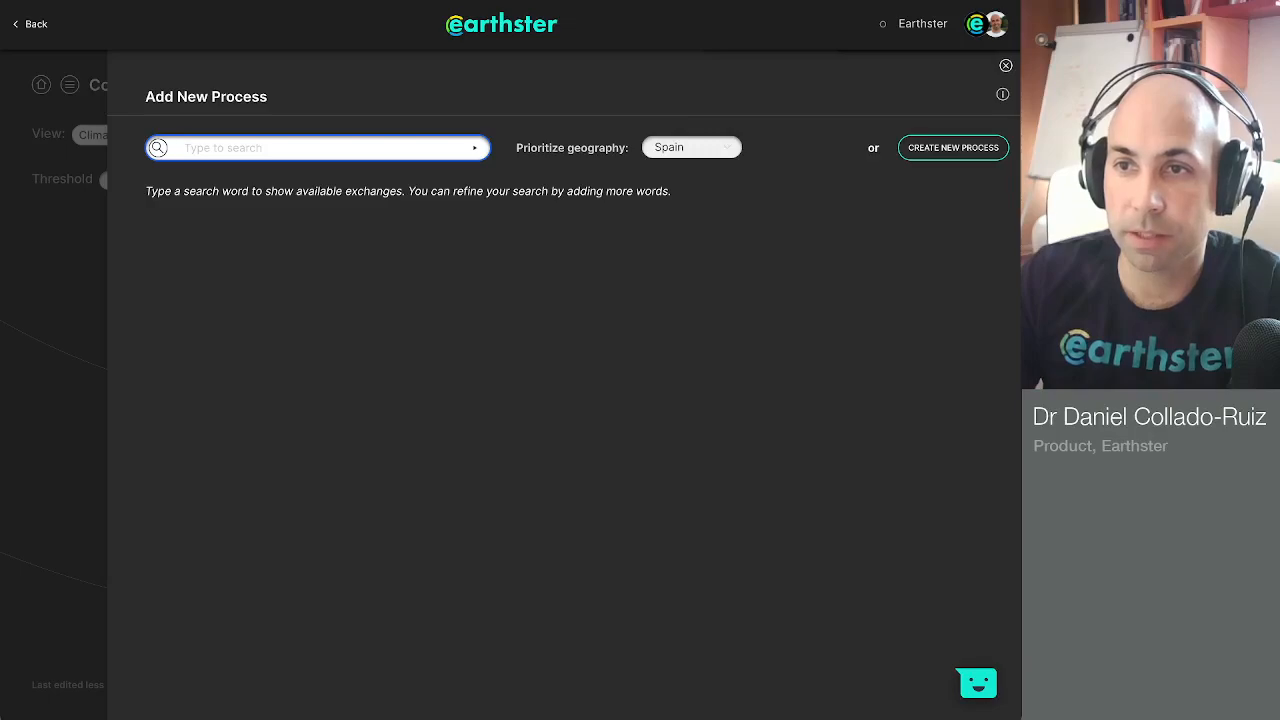
type("municipal solid waste")
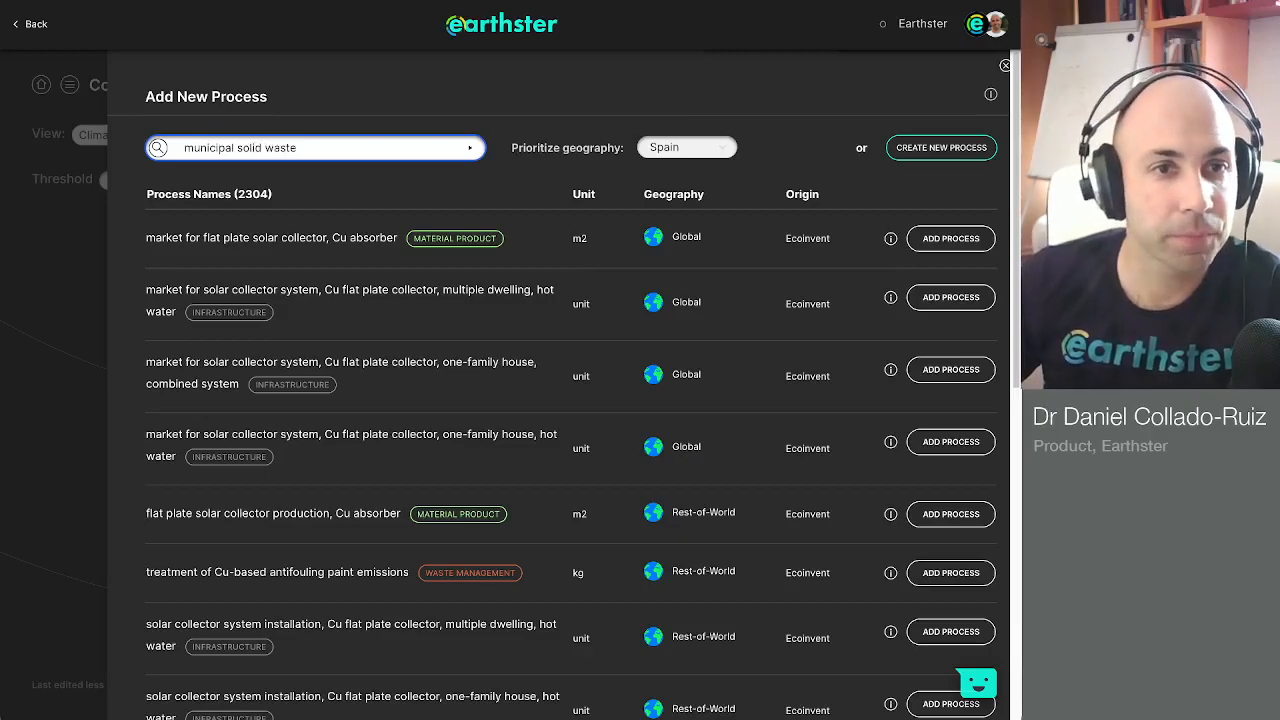
key("Return")
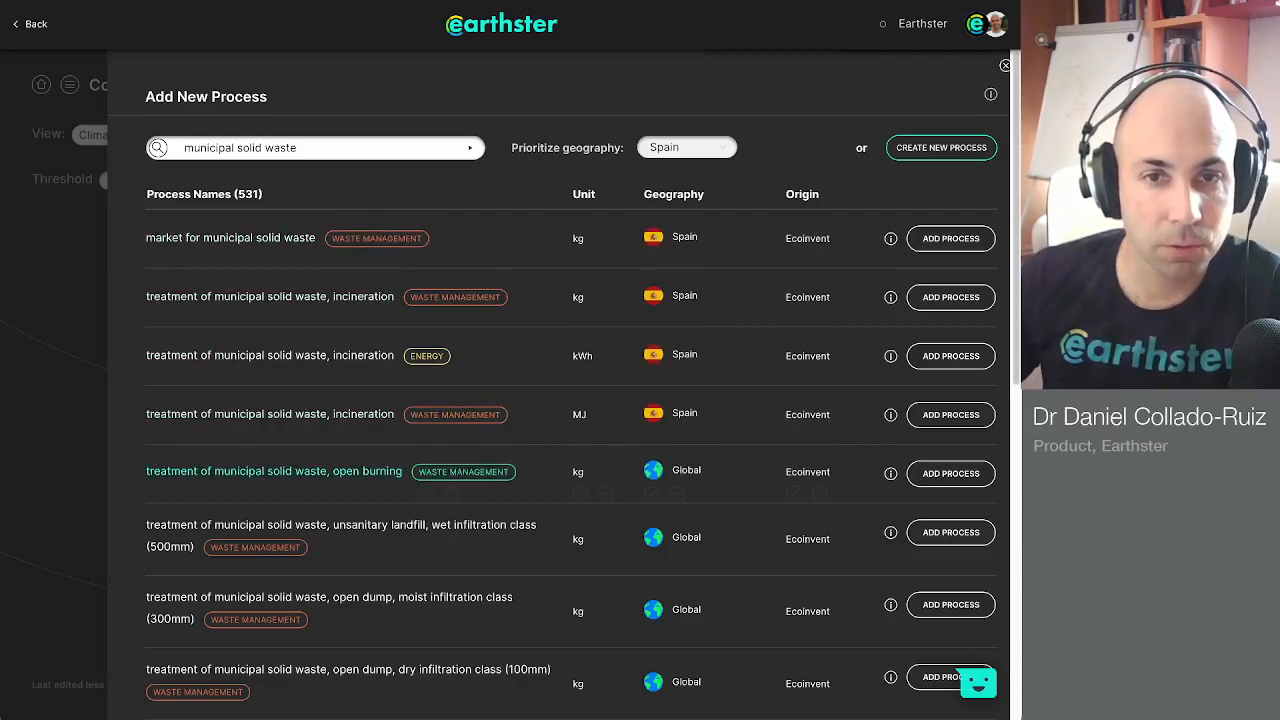
Limit the results to Global geography and try refining the search with "market", restoring "municipal solid waste" as the search term.
left_click(652, 486)
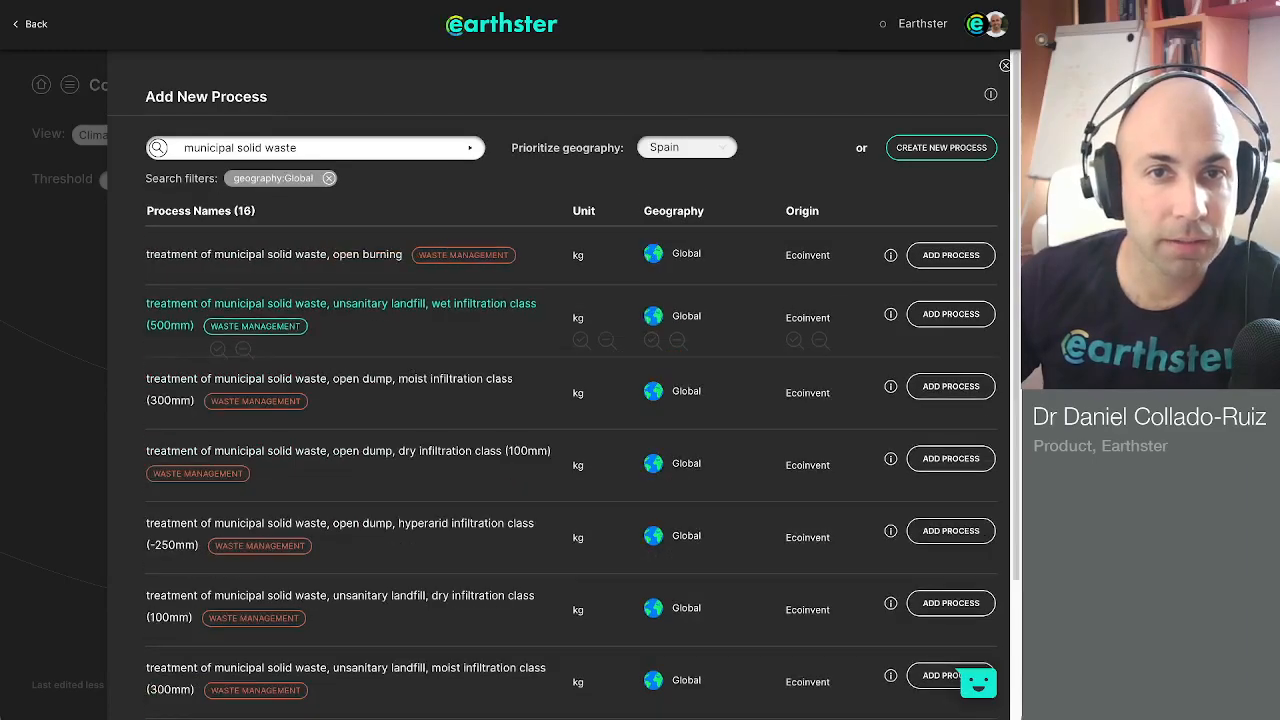
scroll(400, 455, "down", 5)
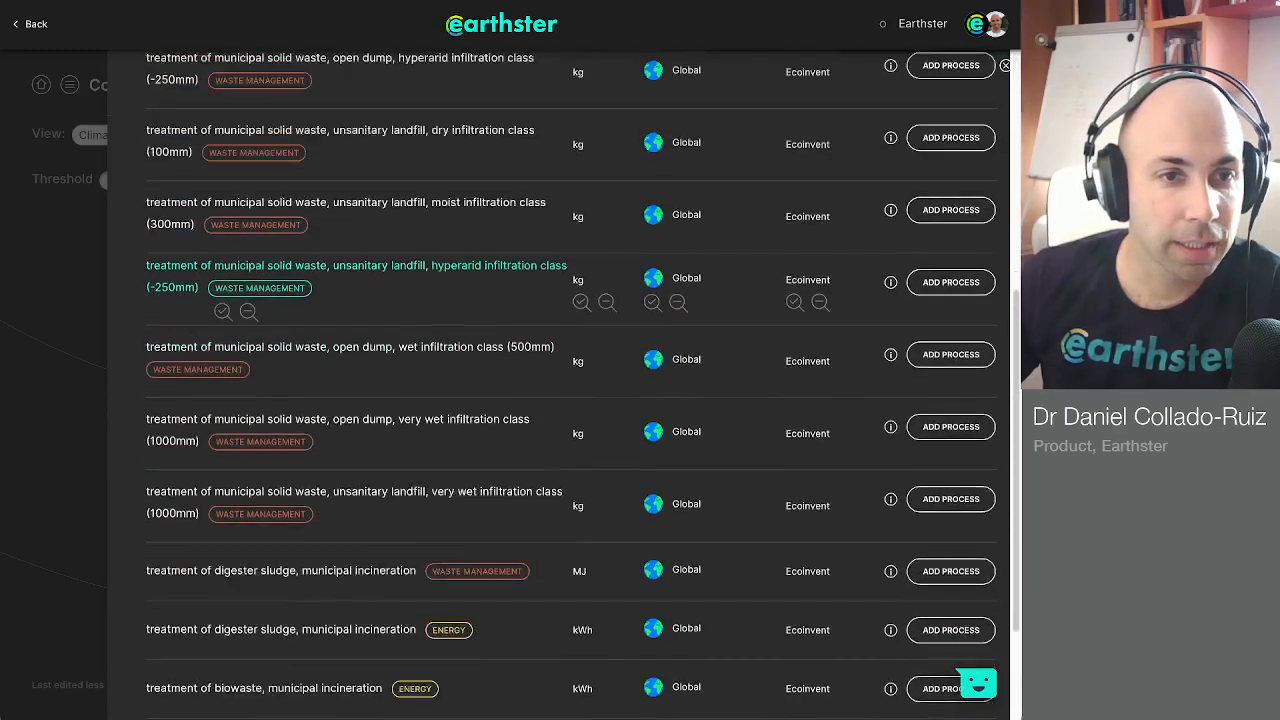
scroll(400, 455, "up", 5)
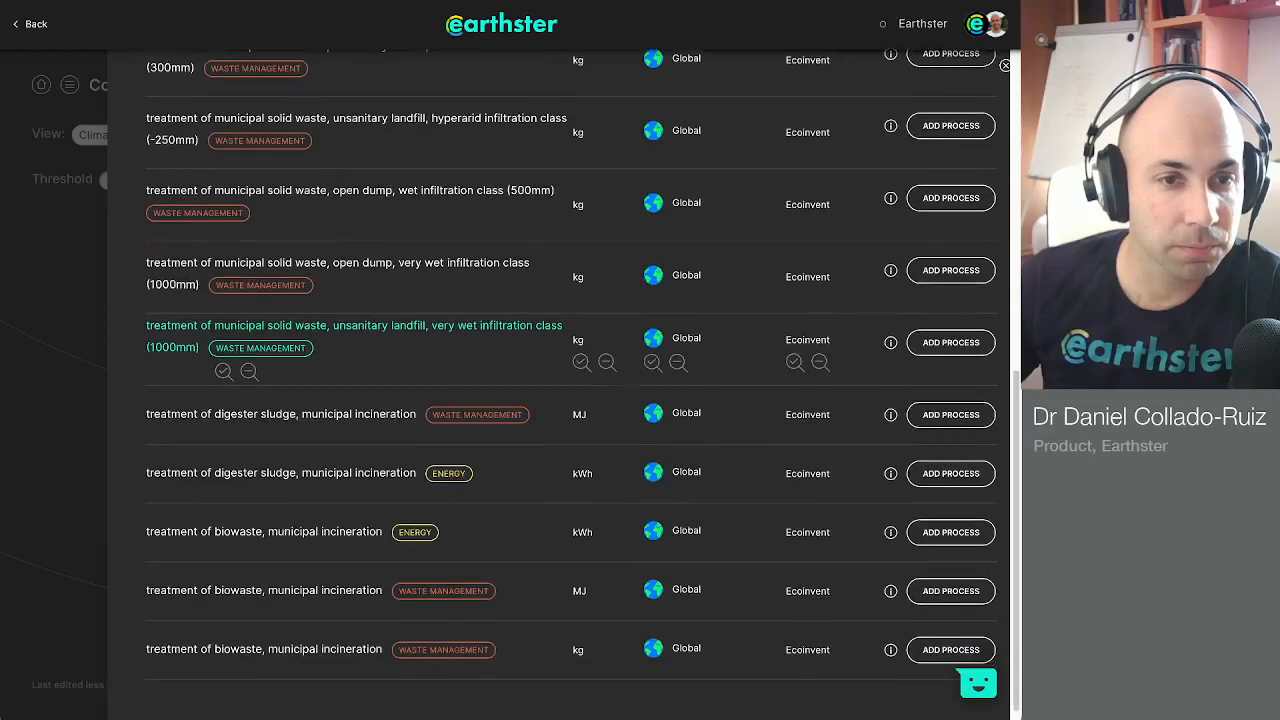
left_click(320, 148)
type("market")
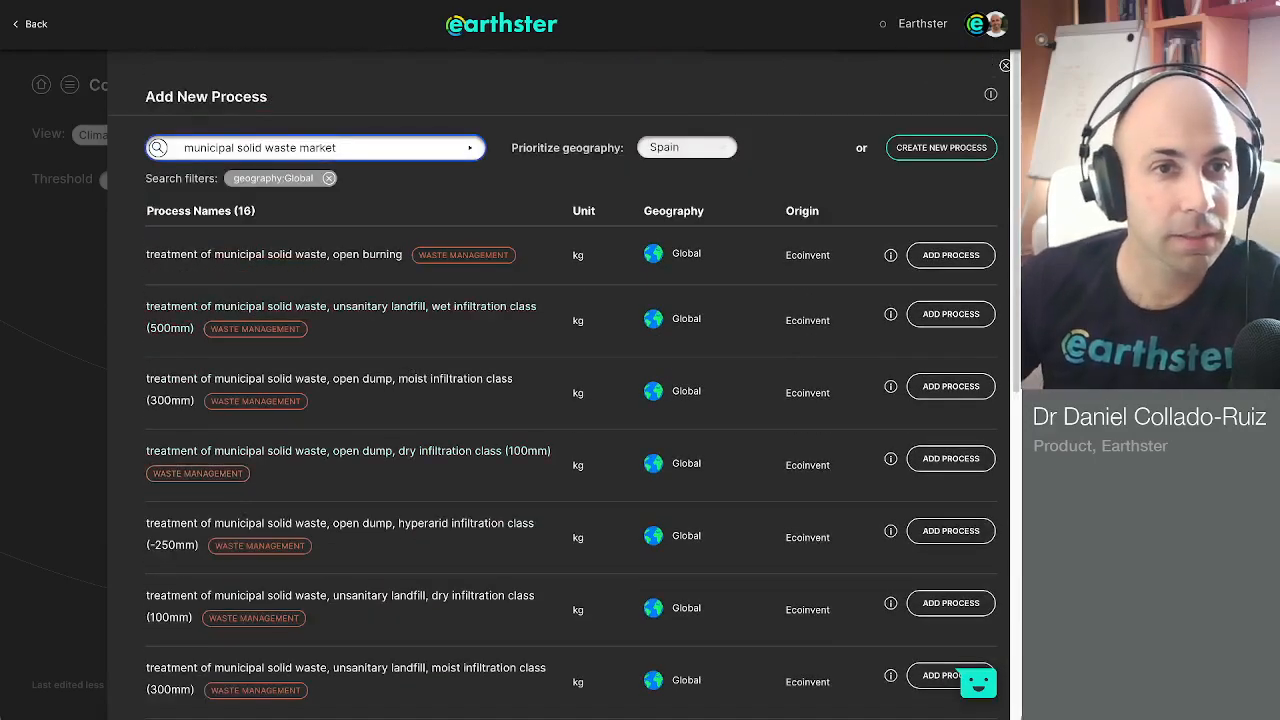
key("Return")
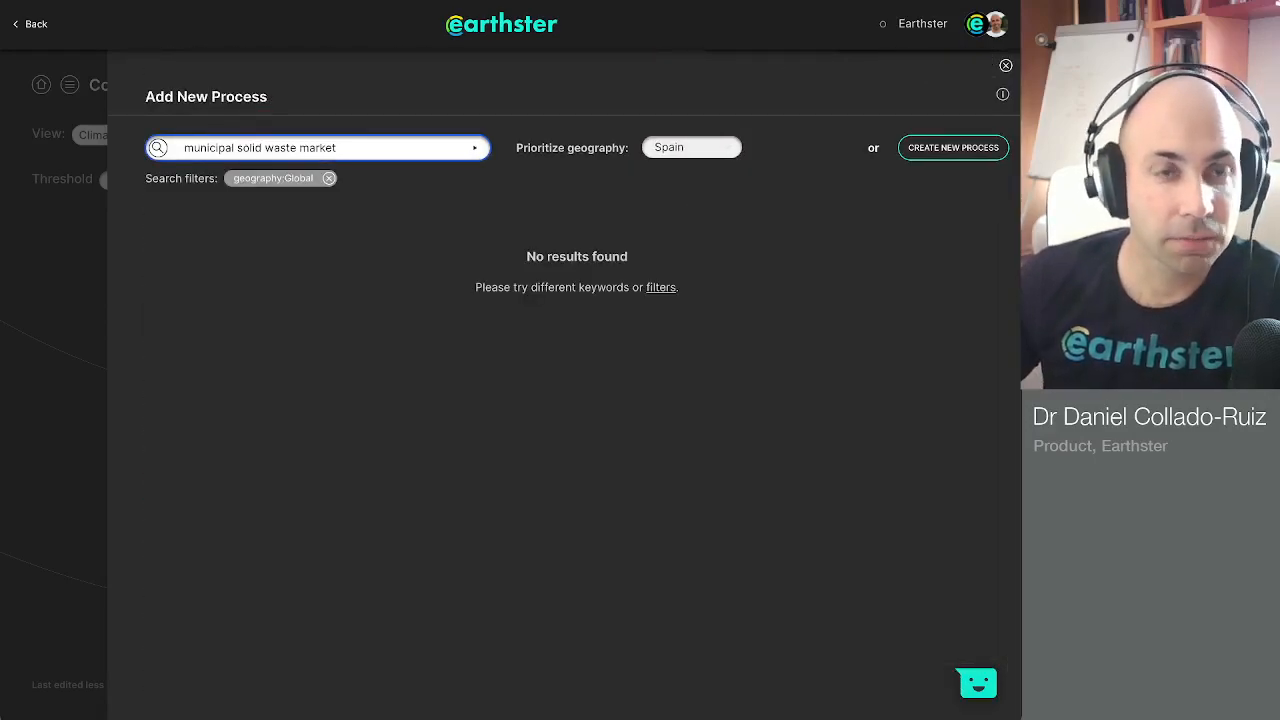
key("ctrl+shift+Left")
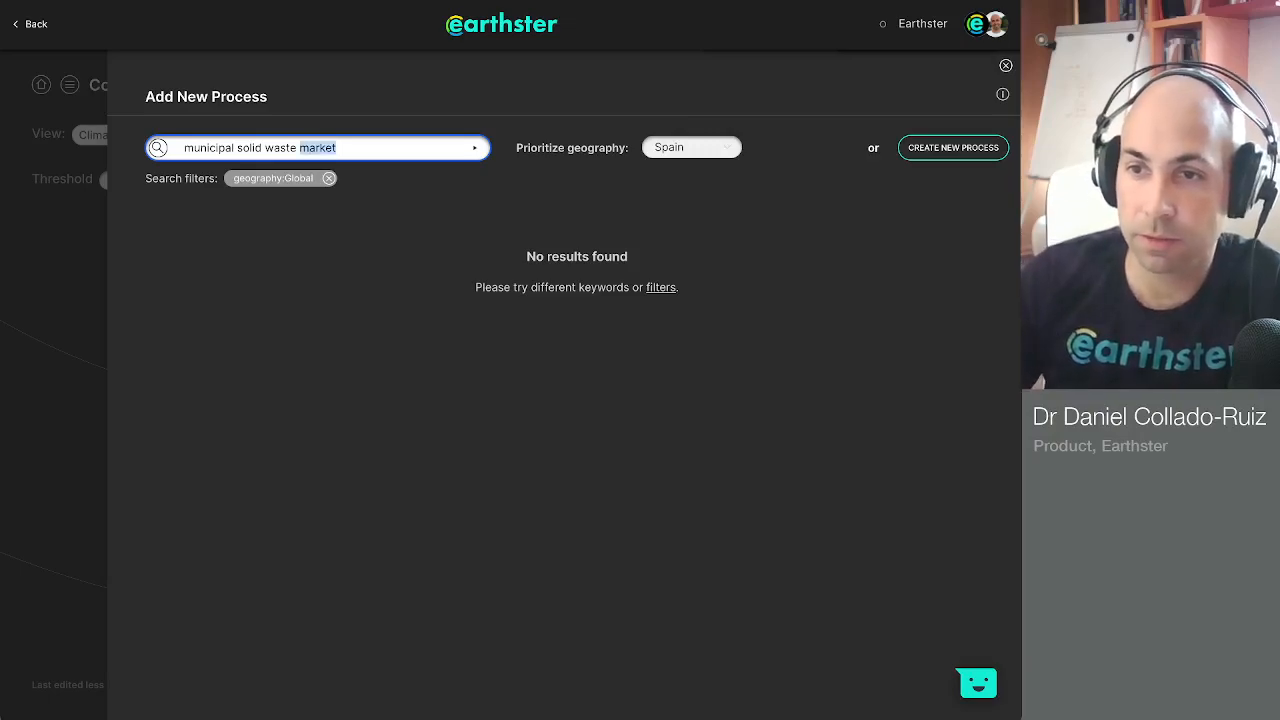
key("BackSpace")
key("Return")
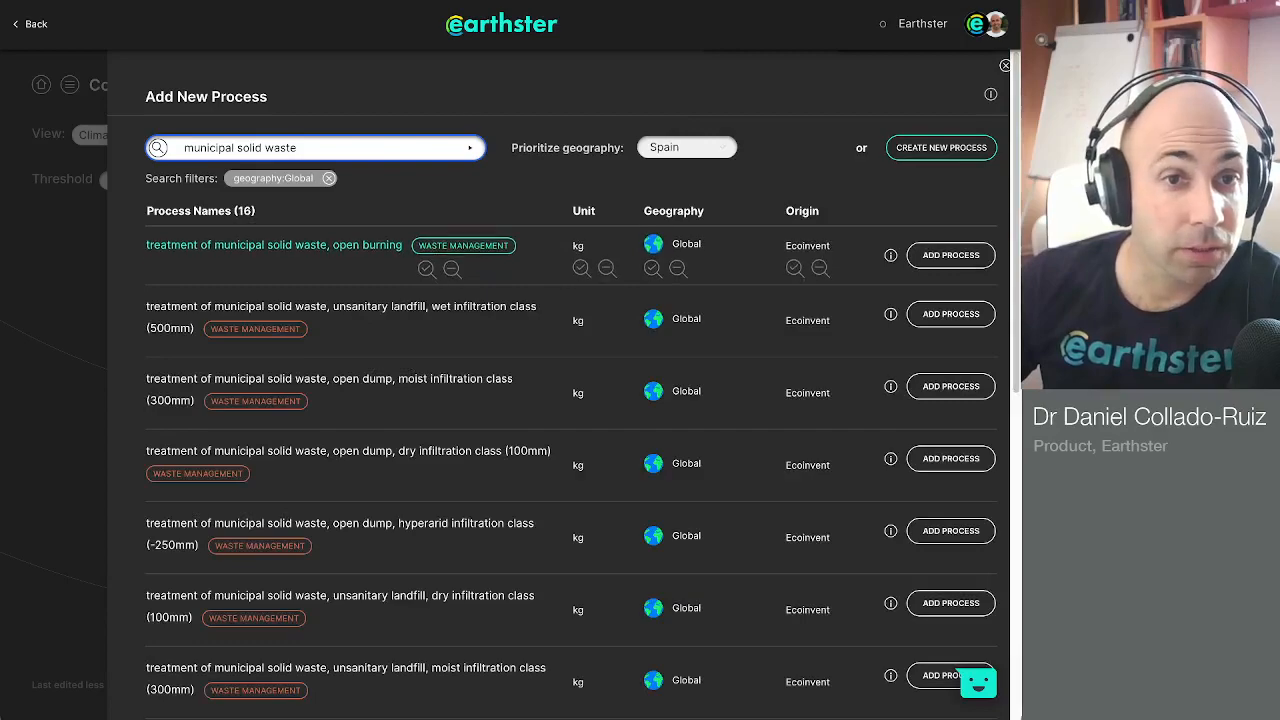
Try refining the Global results with "incineration", restore the shorter search term and remove the Global geography filter.
key("Down")
key("Down")
key("Escape")
type("incineration")
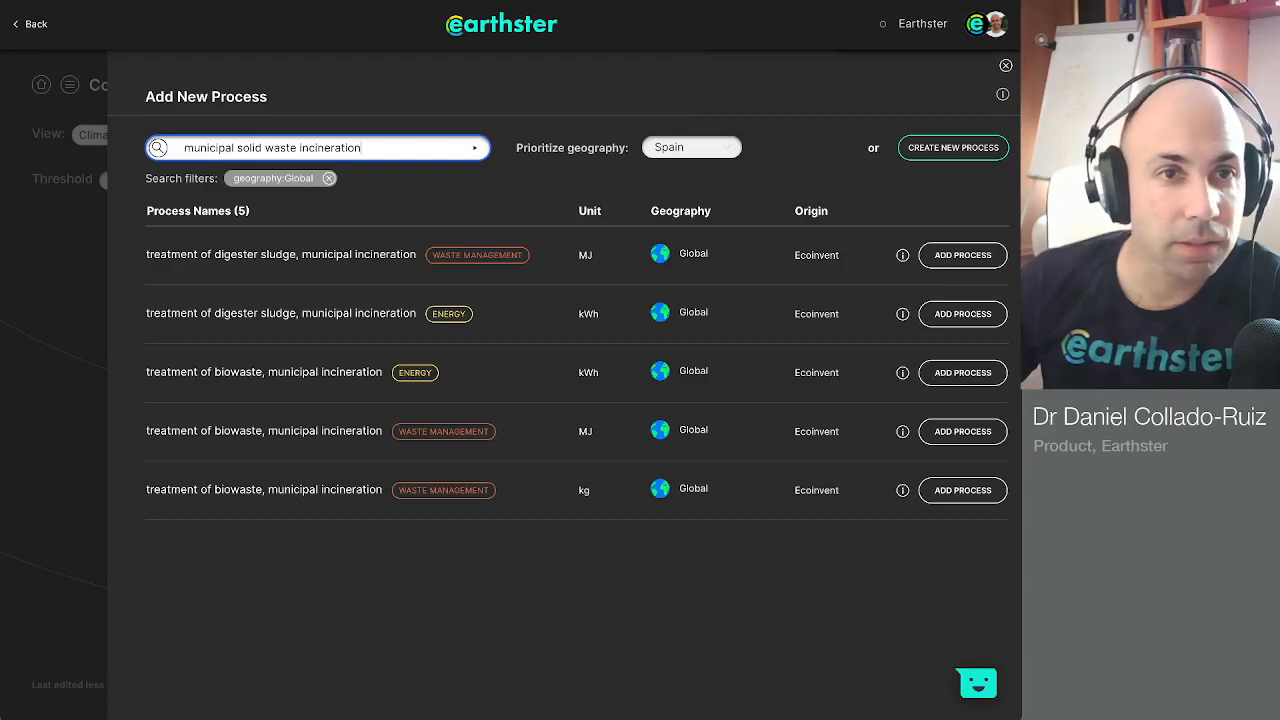
double_click(347, 147)
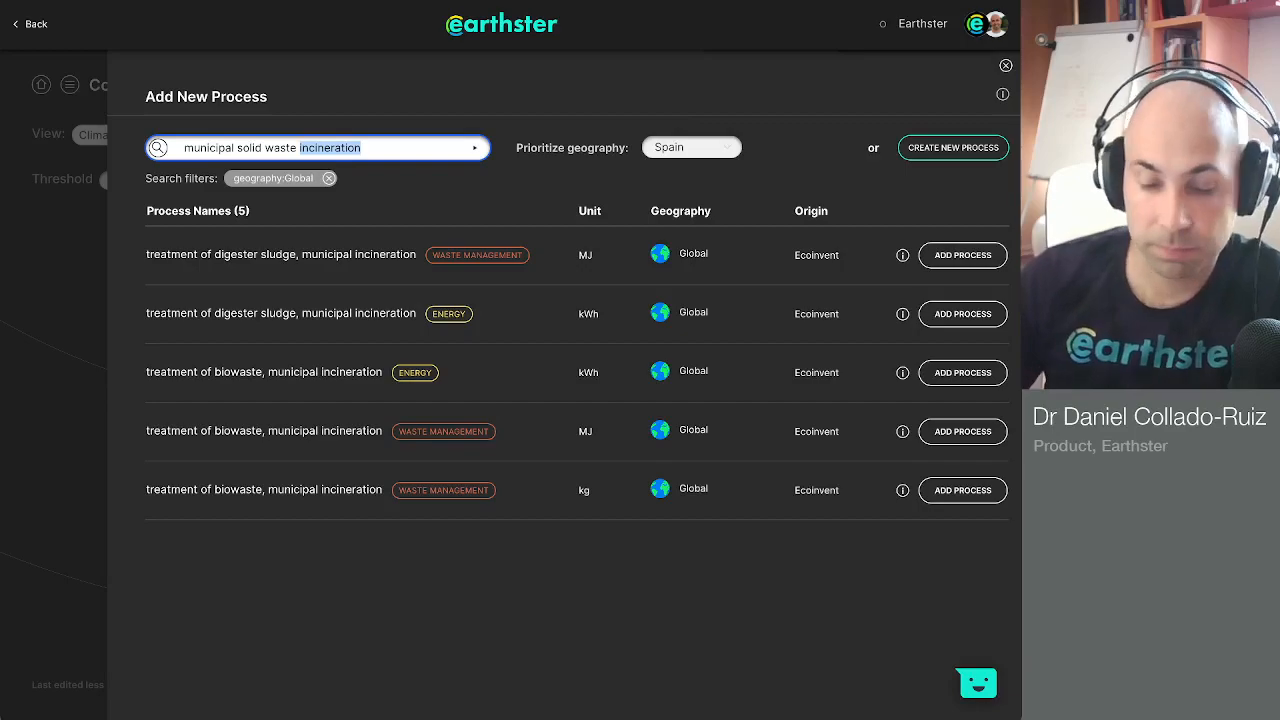
key("BackSpace")
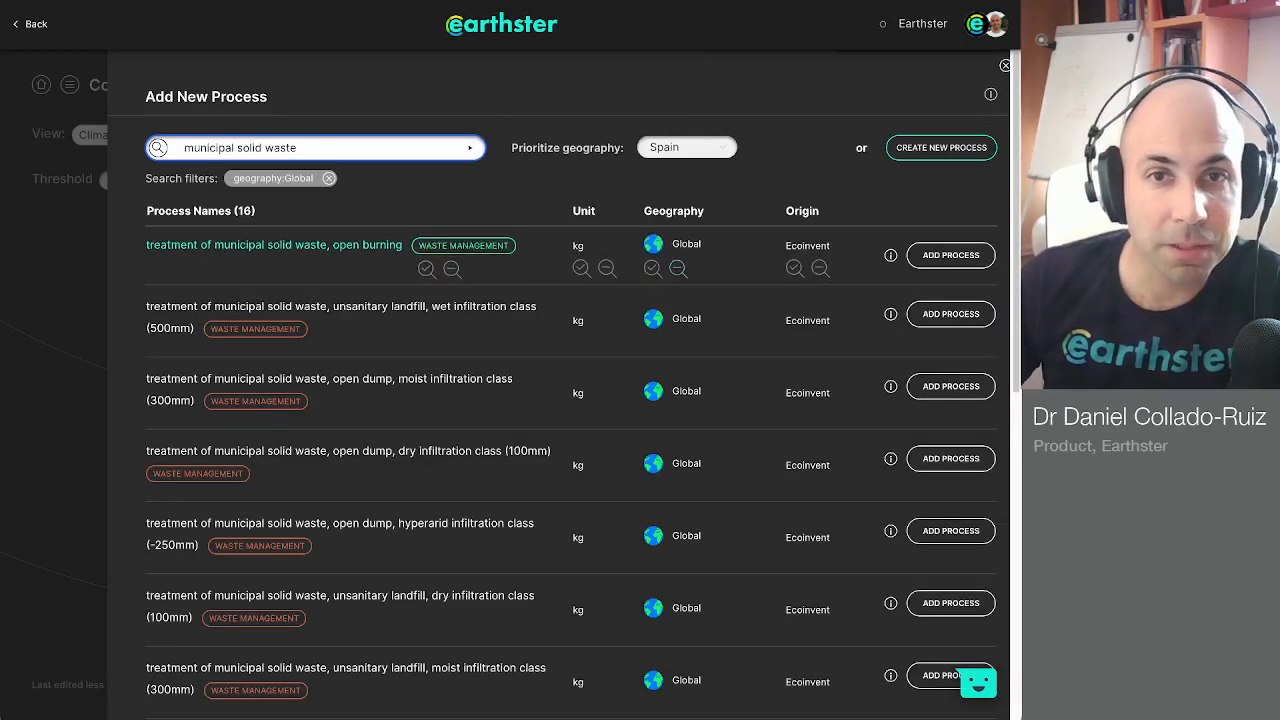
left_click(329, 178)
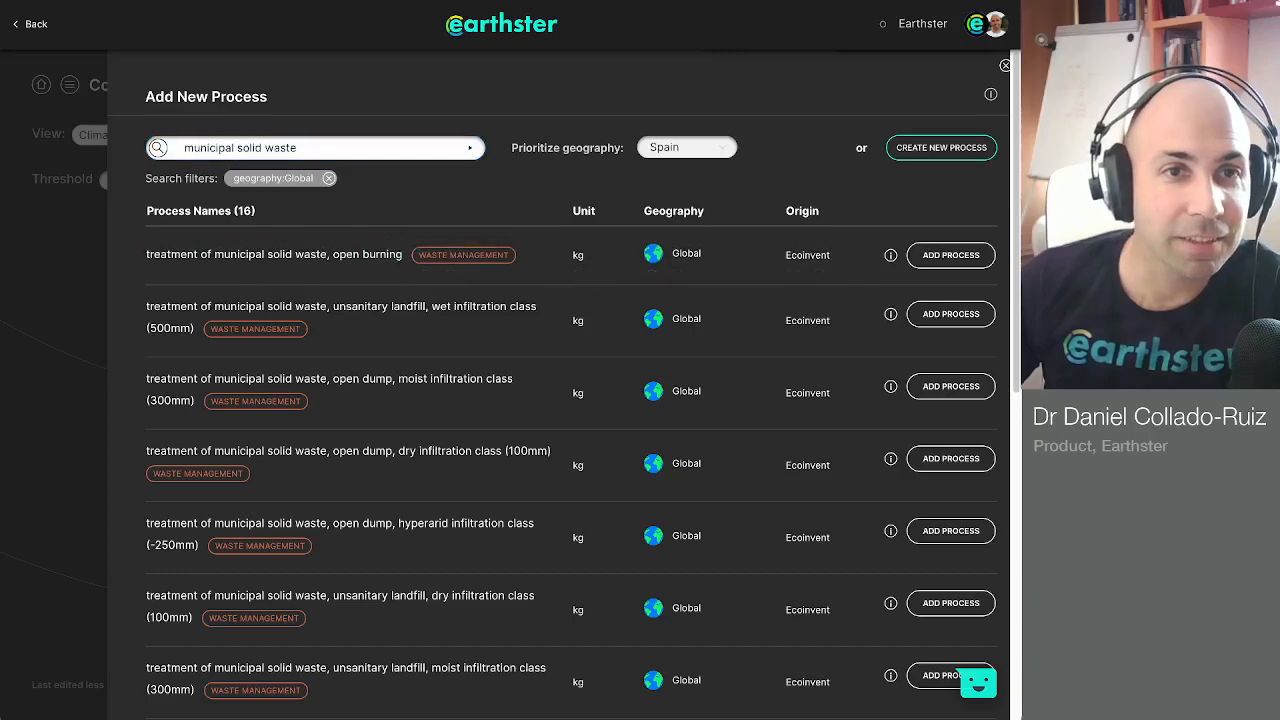
Search for "municipal solid waste incineration" across all geographies and add the Rest-of-World waste management process measured in MJ.
left_click(330, 148)
type("incineration")
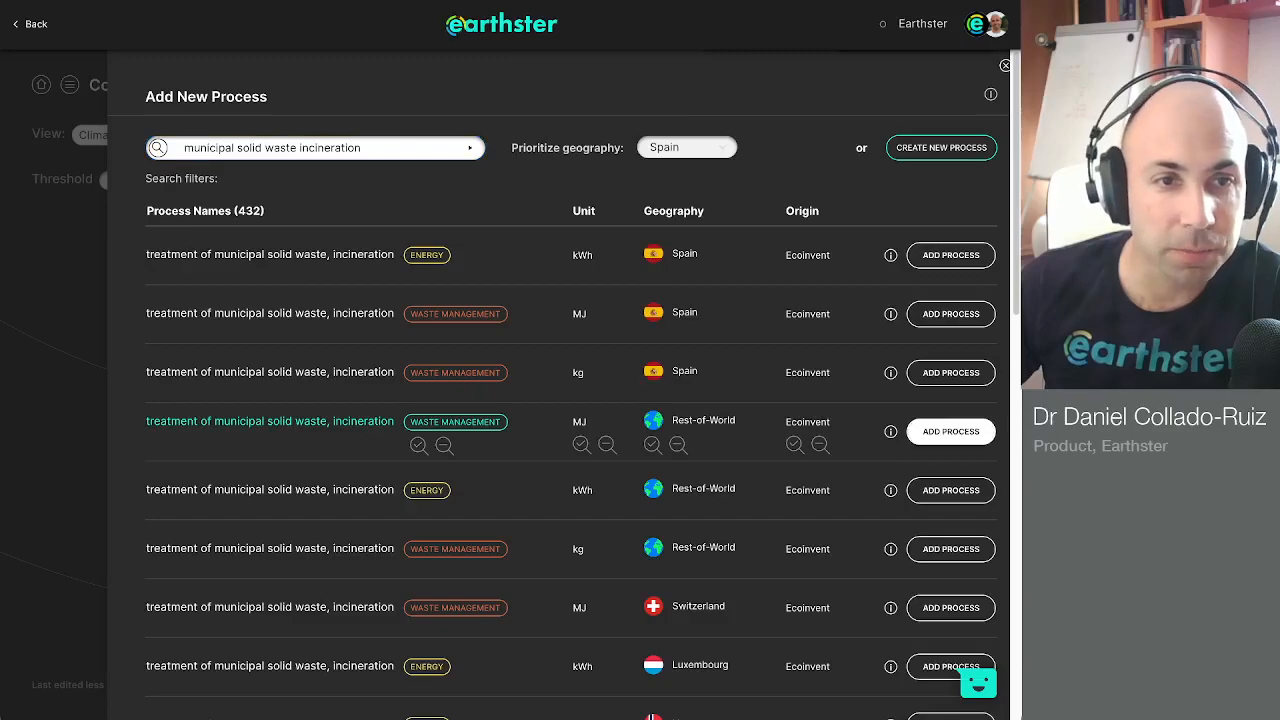
left_click(951, 431)
Describe the MJ-based incineration process as "100 g, as output, -0.1 kg".
key("Tab")
key("Tab")
type("100 g")
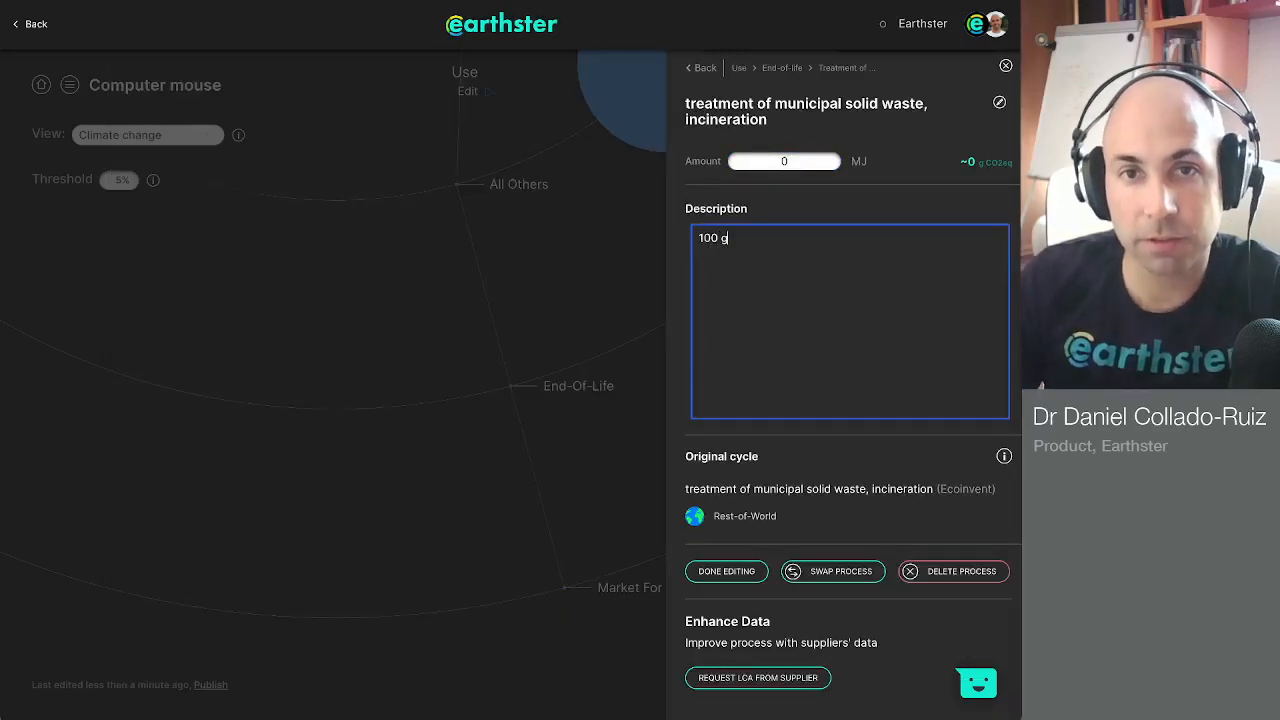
type(", as out")
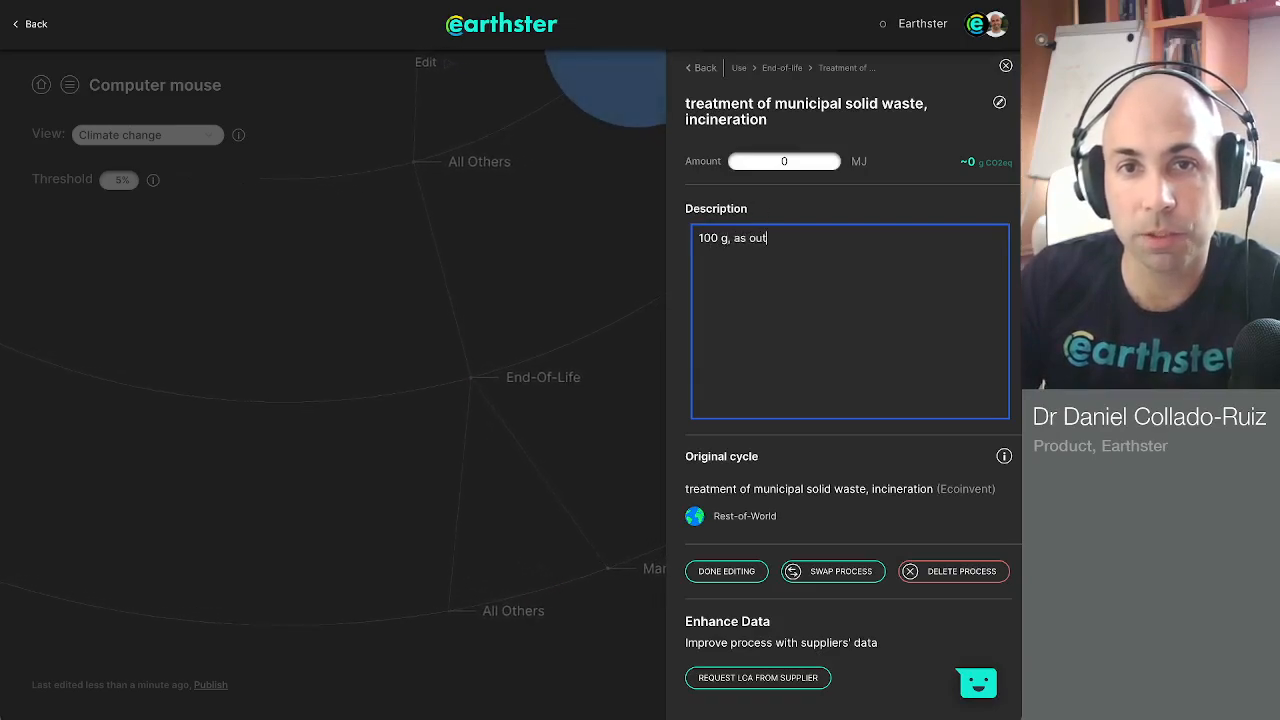
type("put, -")
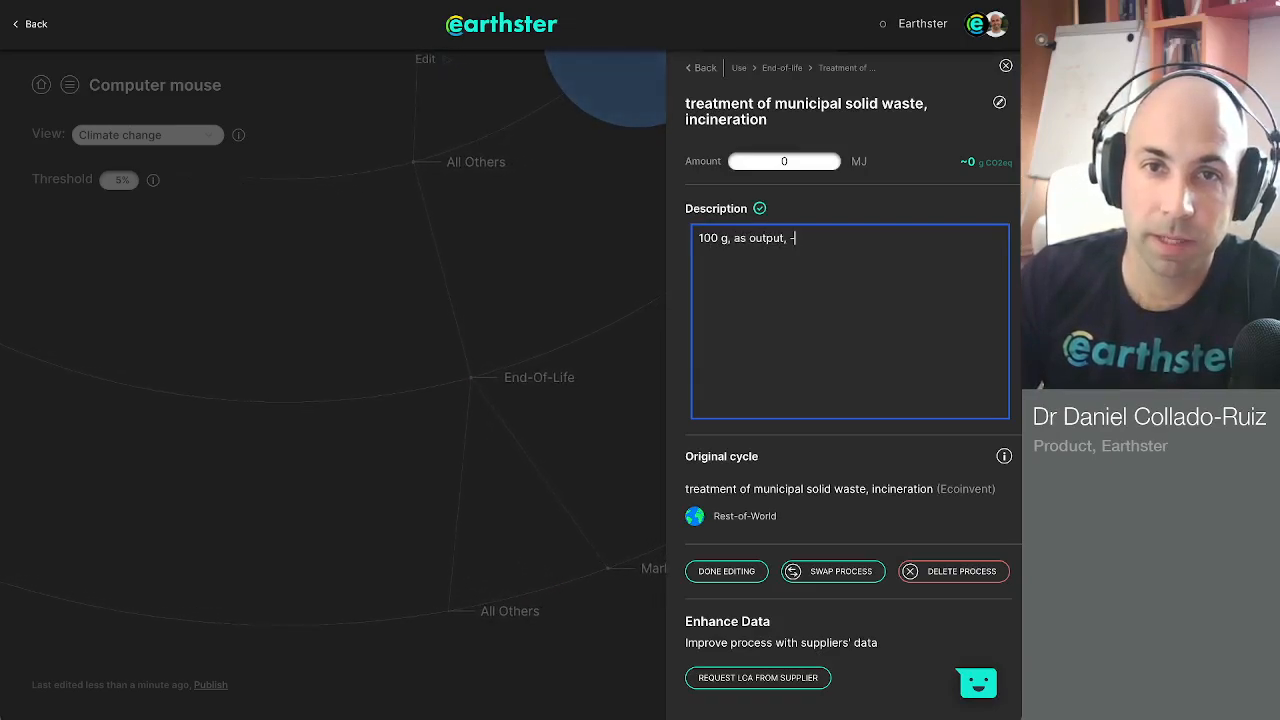
type("0.1 kg")
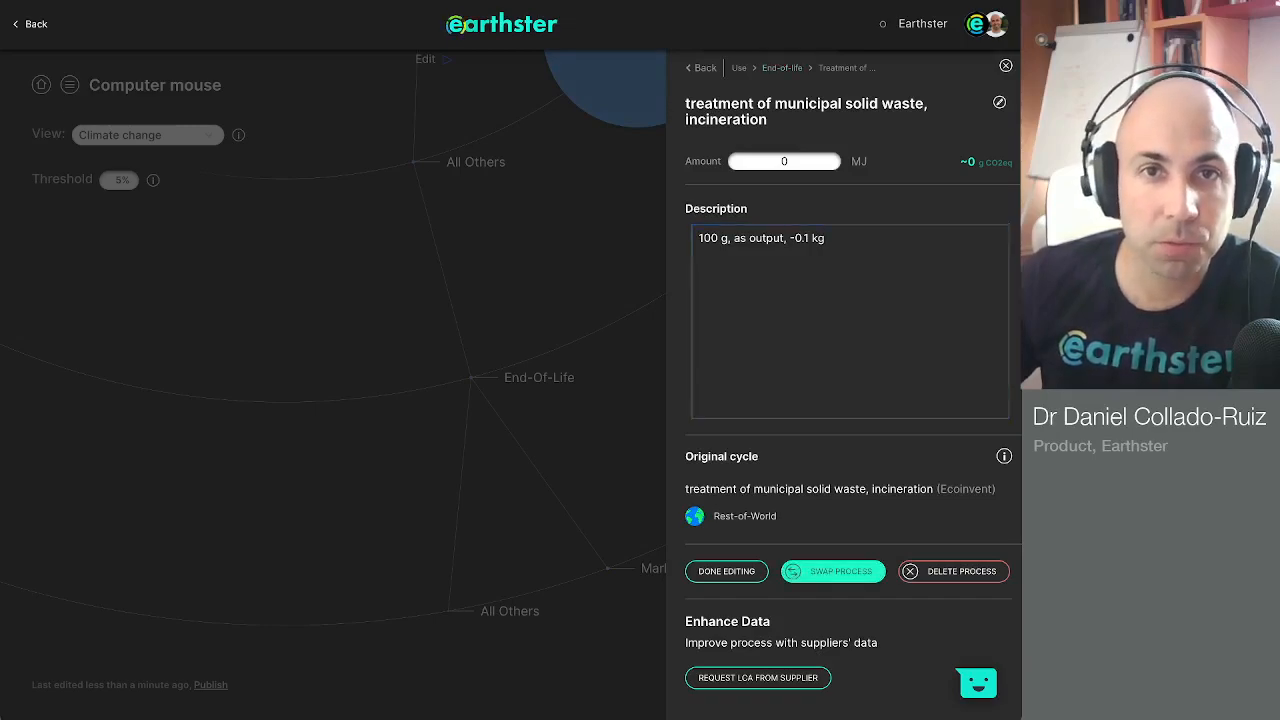
Swap the process for the Rest-of-World "treatment of municipal solid waste, incineration" in kg, searching for "treatment municipal solid waste incineration".
left_click(833, 571)
type("tr")
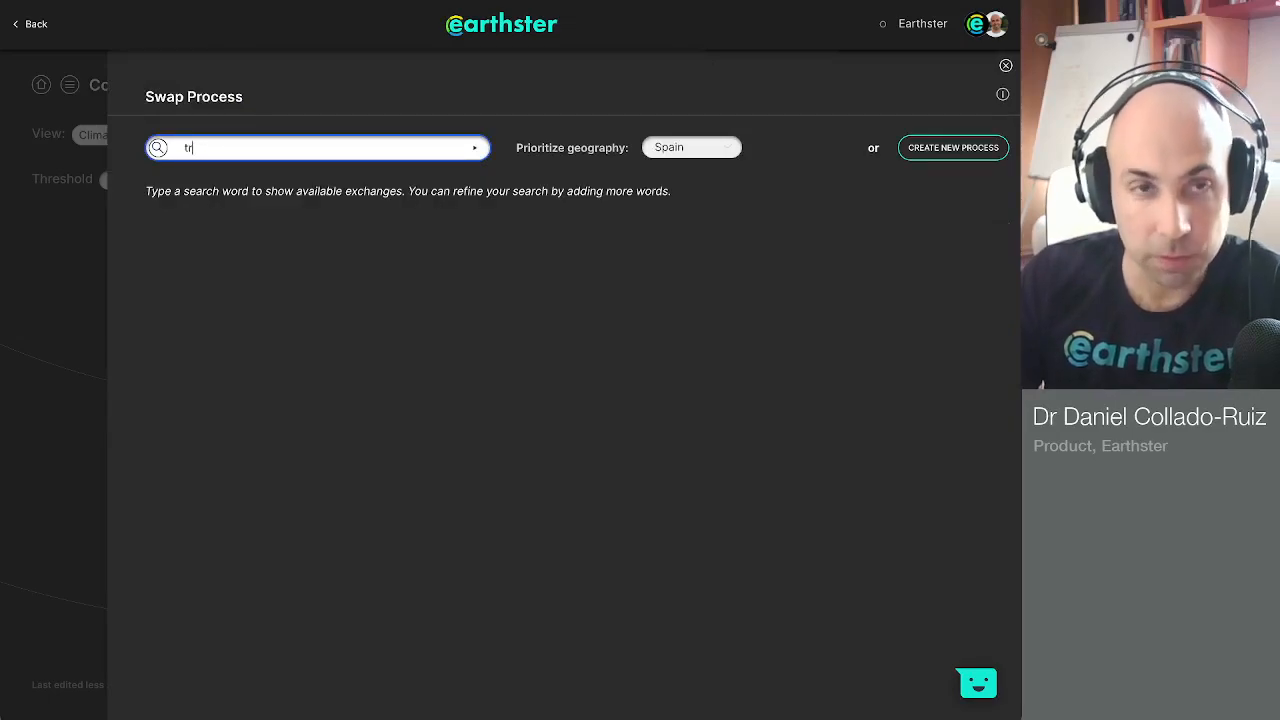
type("eatment municip")
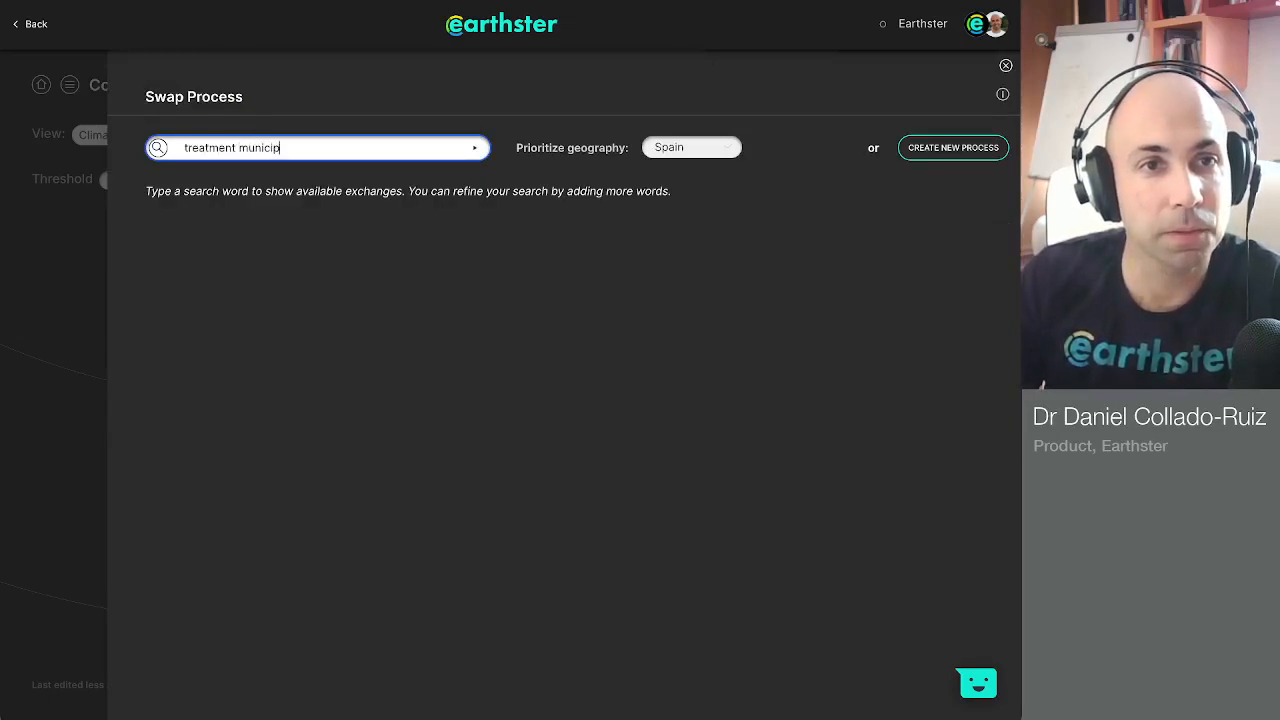
type("al solid")
key("BackSpace")
key("BackSpace")
key("BackSpace")
type("lid waste incineration")
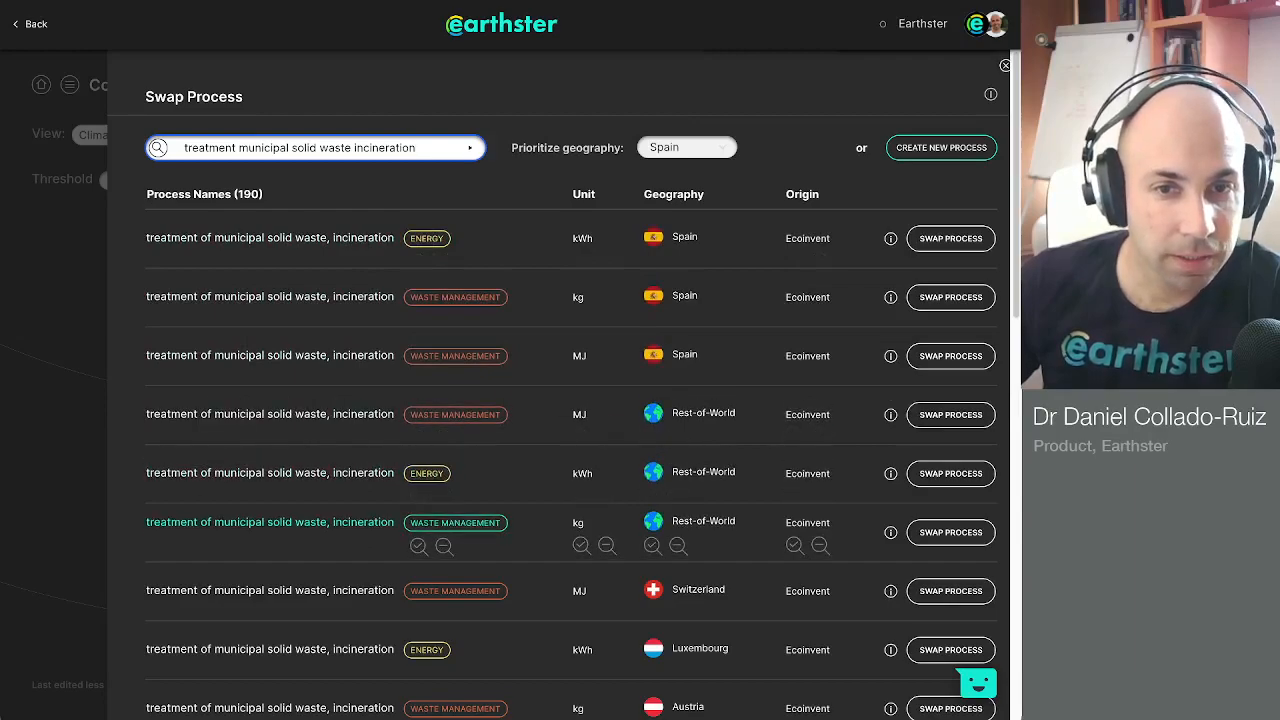
left_click(951, 532)
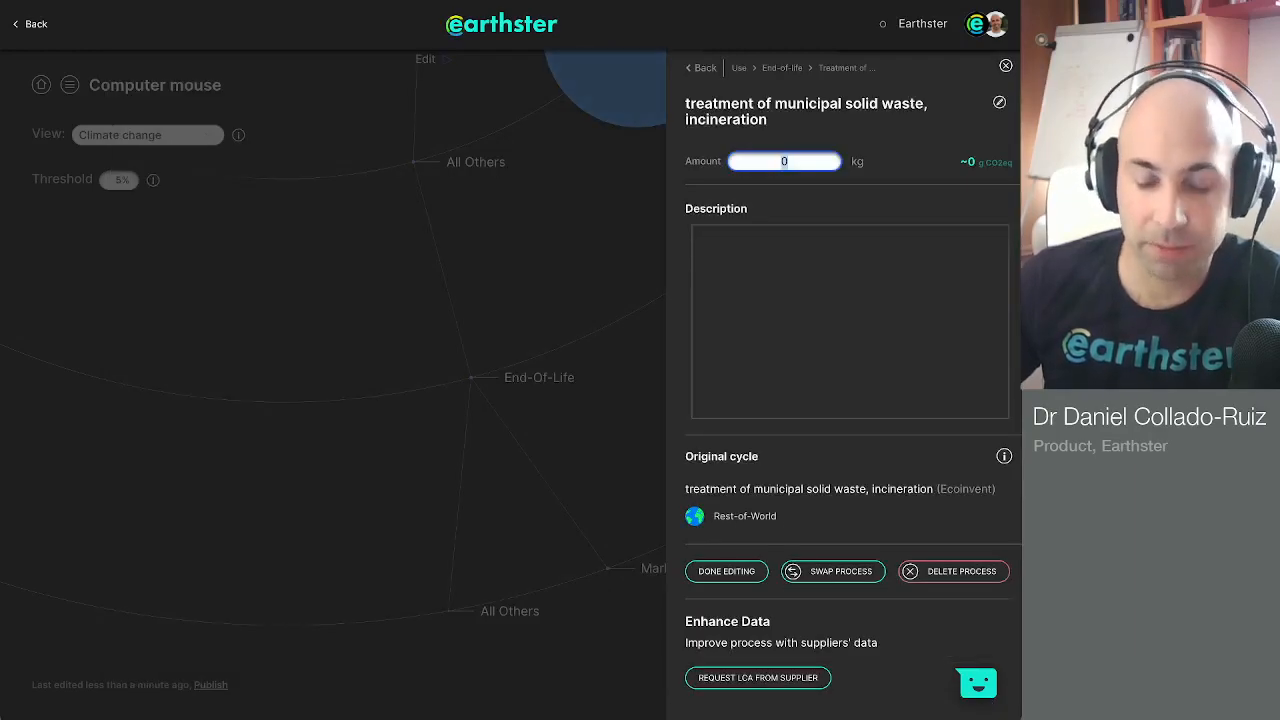
Describe the kg-based incineration process as "100g, as output => -0.1 kg".
key("Tab")
type("0.1")
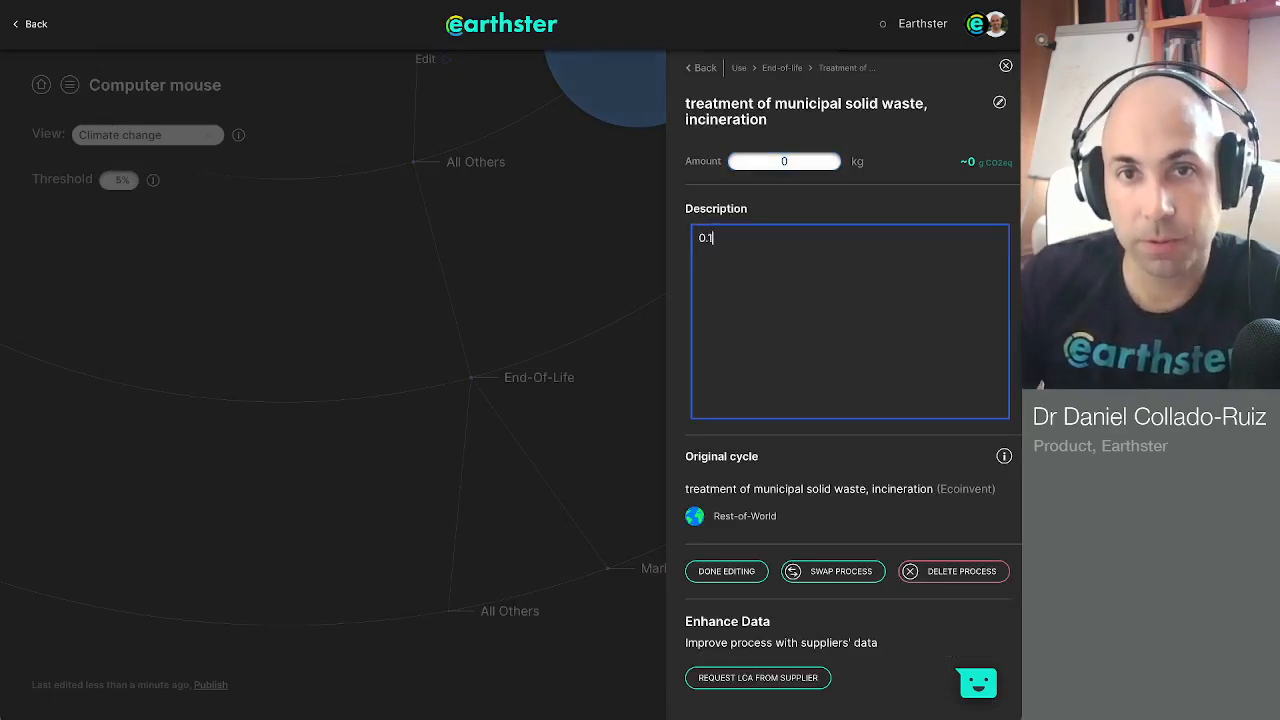
key("BackSpace")
key("BackSpace")
key("BackSpace")
type("100g")
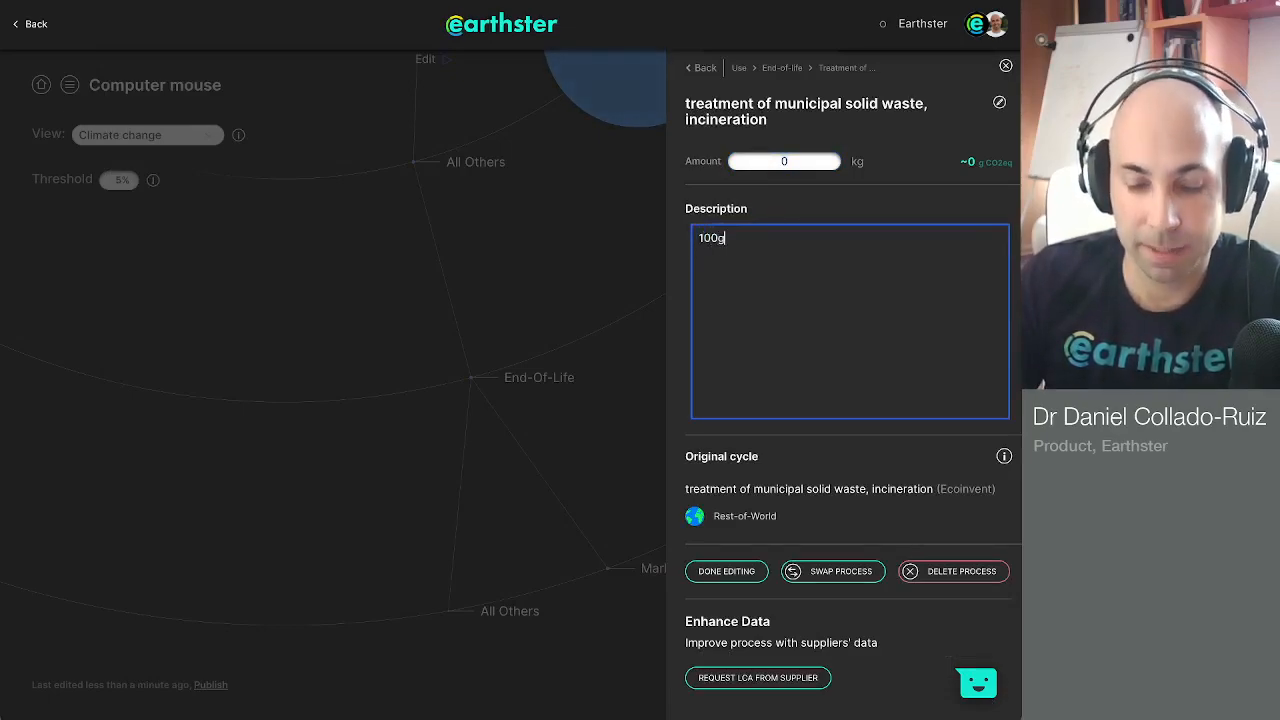
type(", as output => 0")
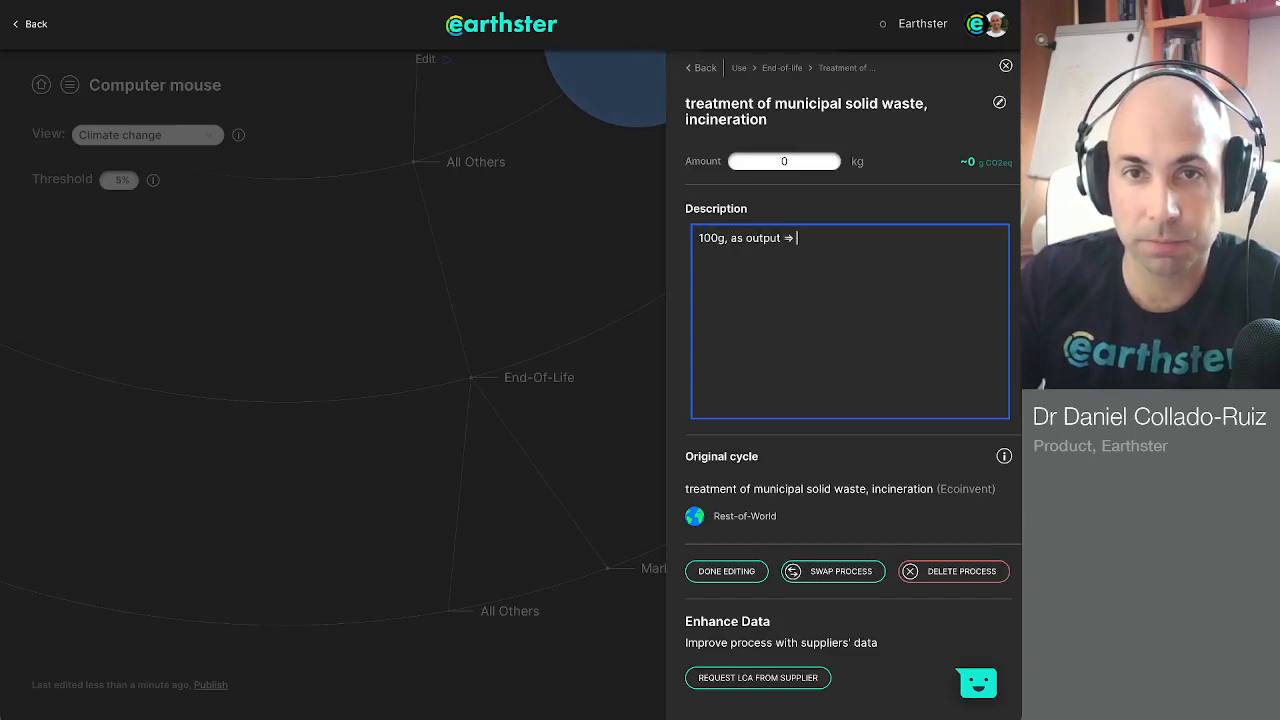
key("BackSpace")
type("-0.1 kg")
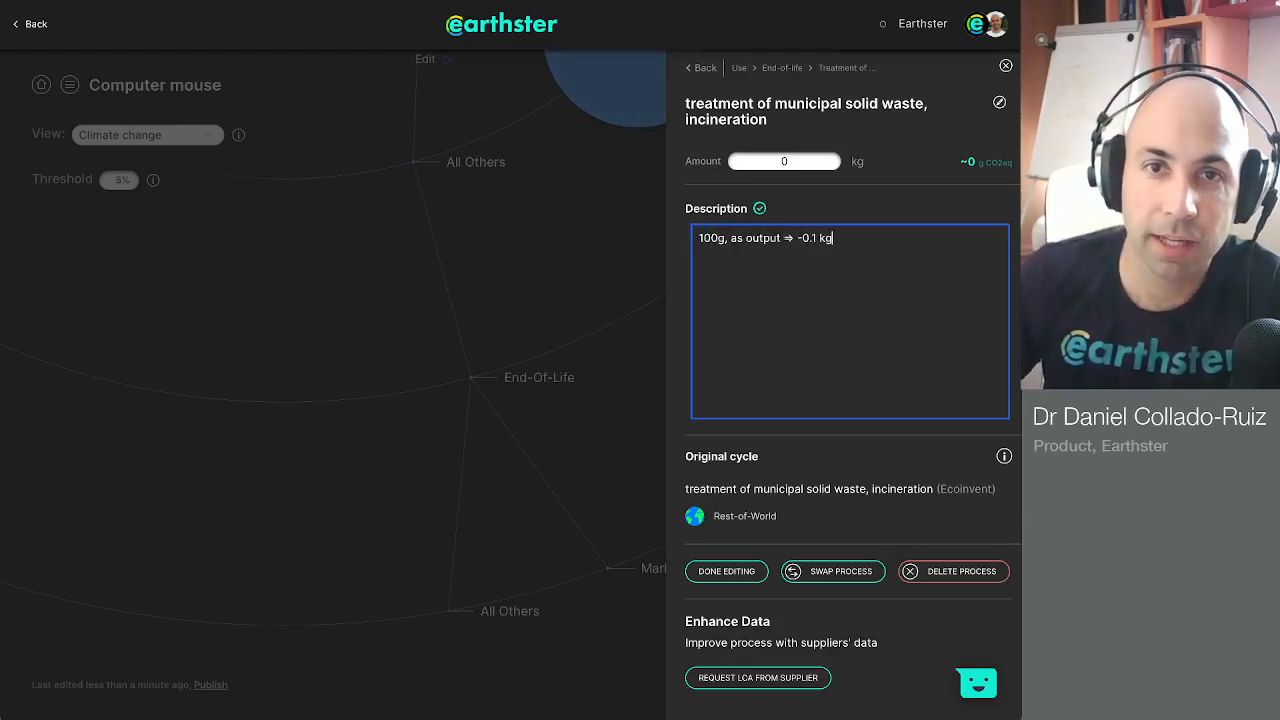
Set the amount of the municipal solid waste incineration process to -0.1 kg and leave its editing panel.
left_click(783, 161)
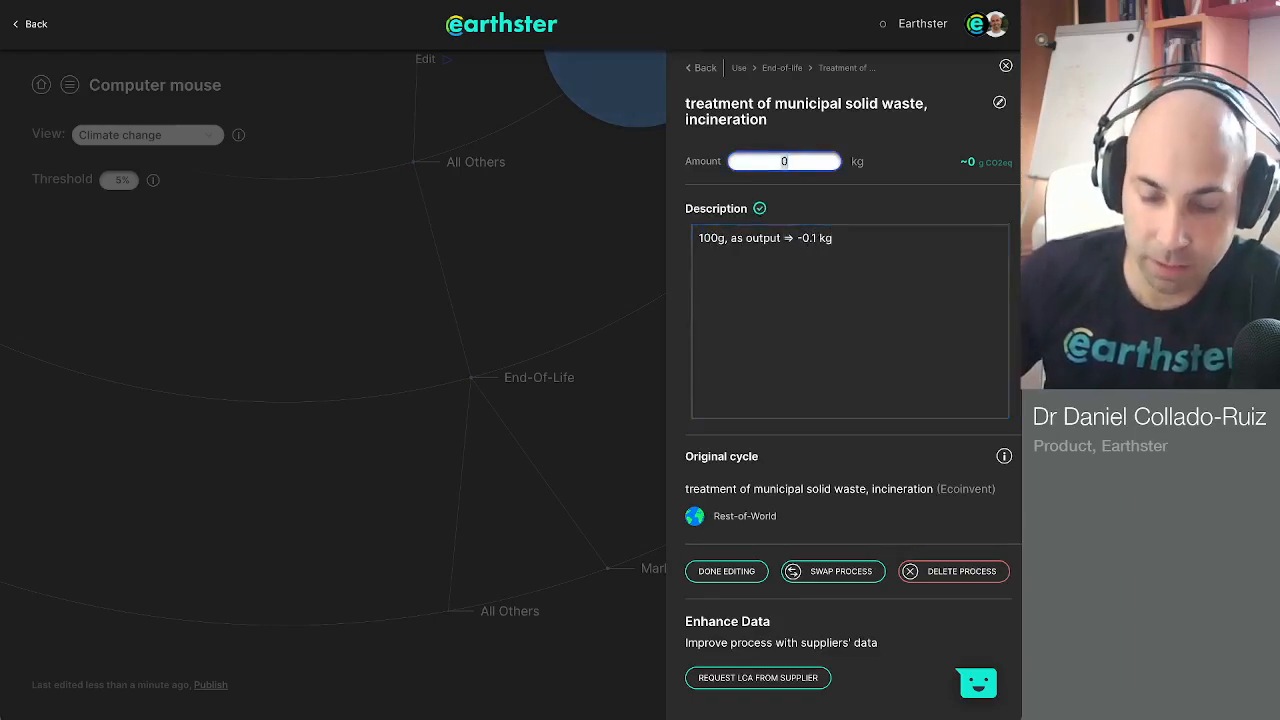
key("BackSpace")
type("-0.1")
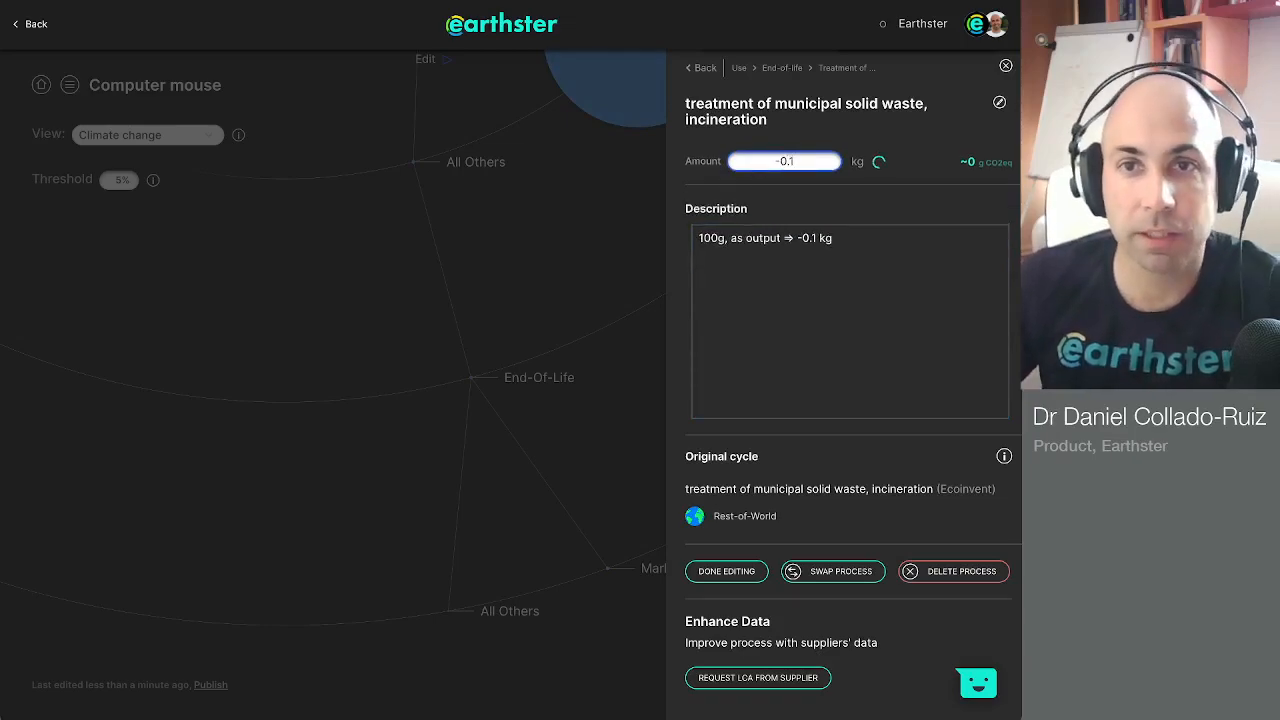
key("Escape")
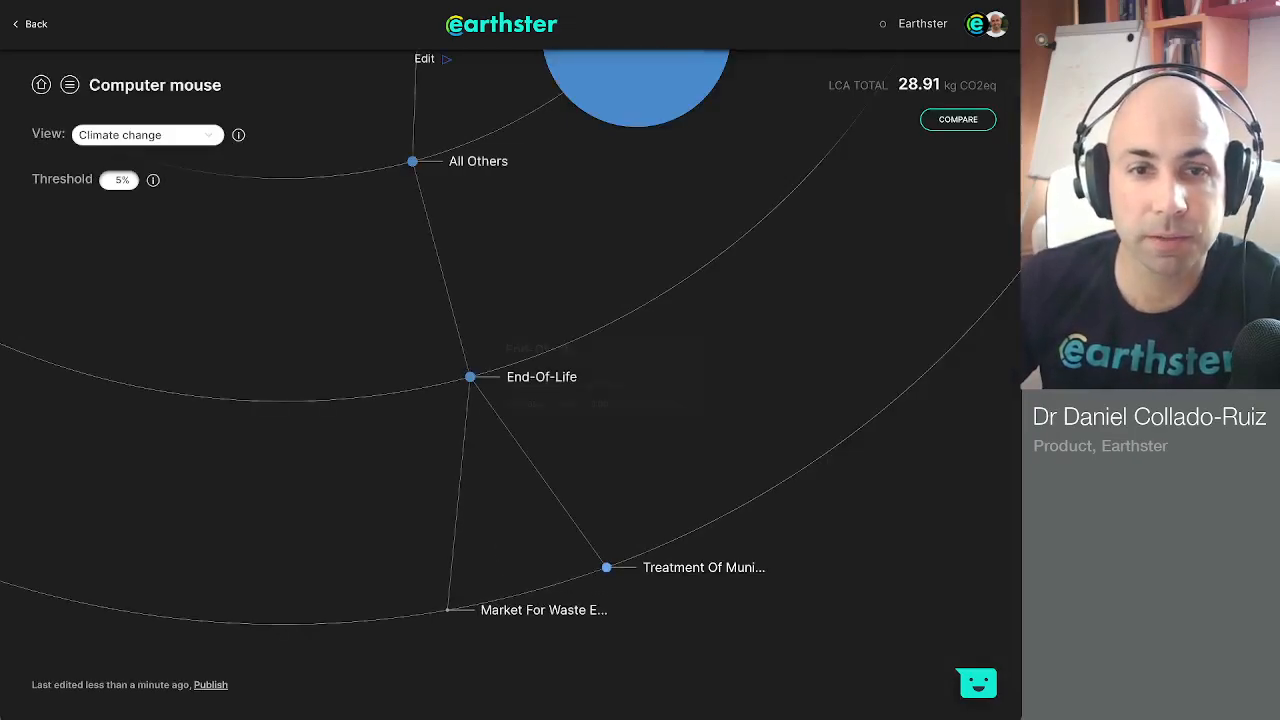
Return to the life cycle overview and examine the climate impact contributions of Production, Use and Power Consumption.
left_click_drag(510, 410, 591, 553)
left_click(493, 304)
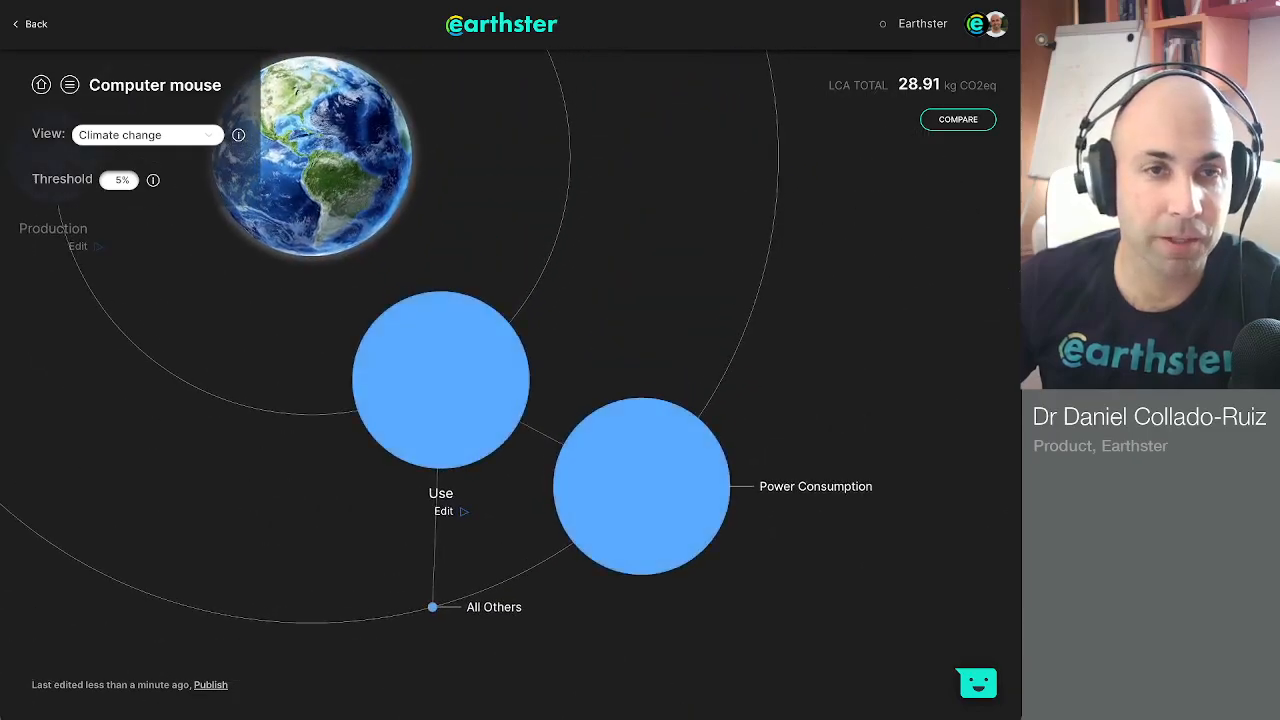
left_click(325, 165)
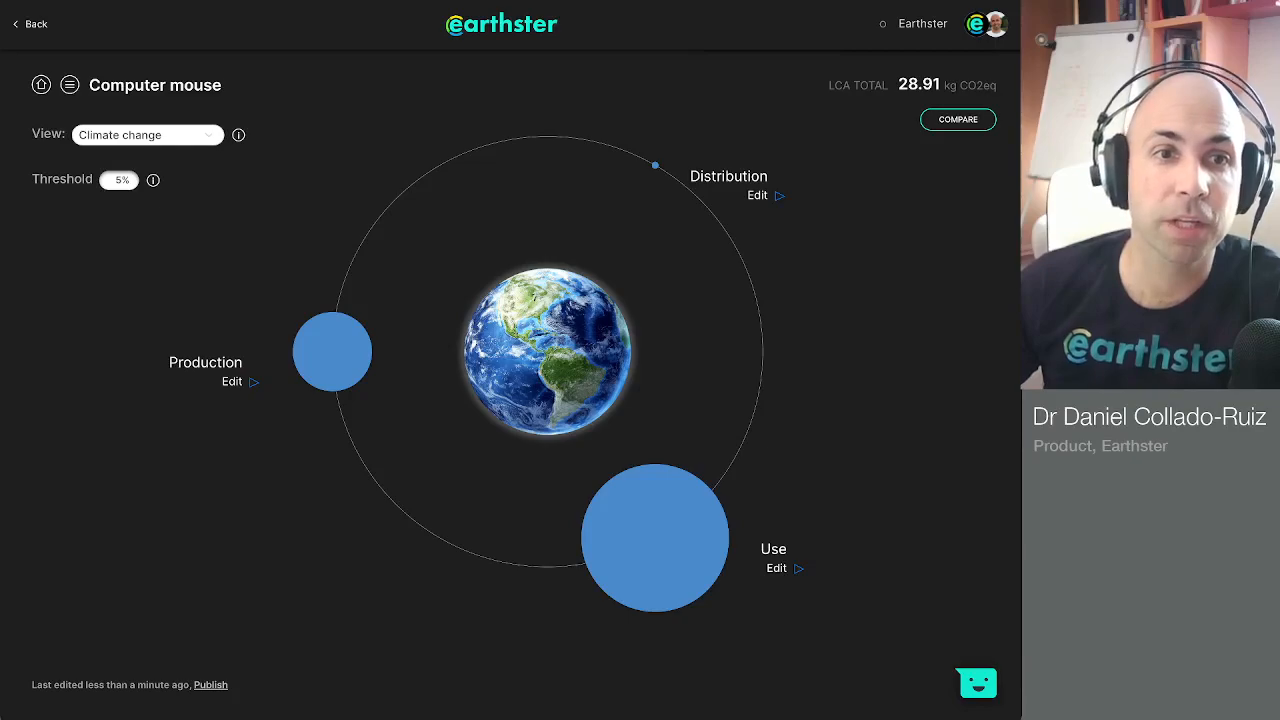
left_click(332, 351)
mouse_move(367, 587)
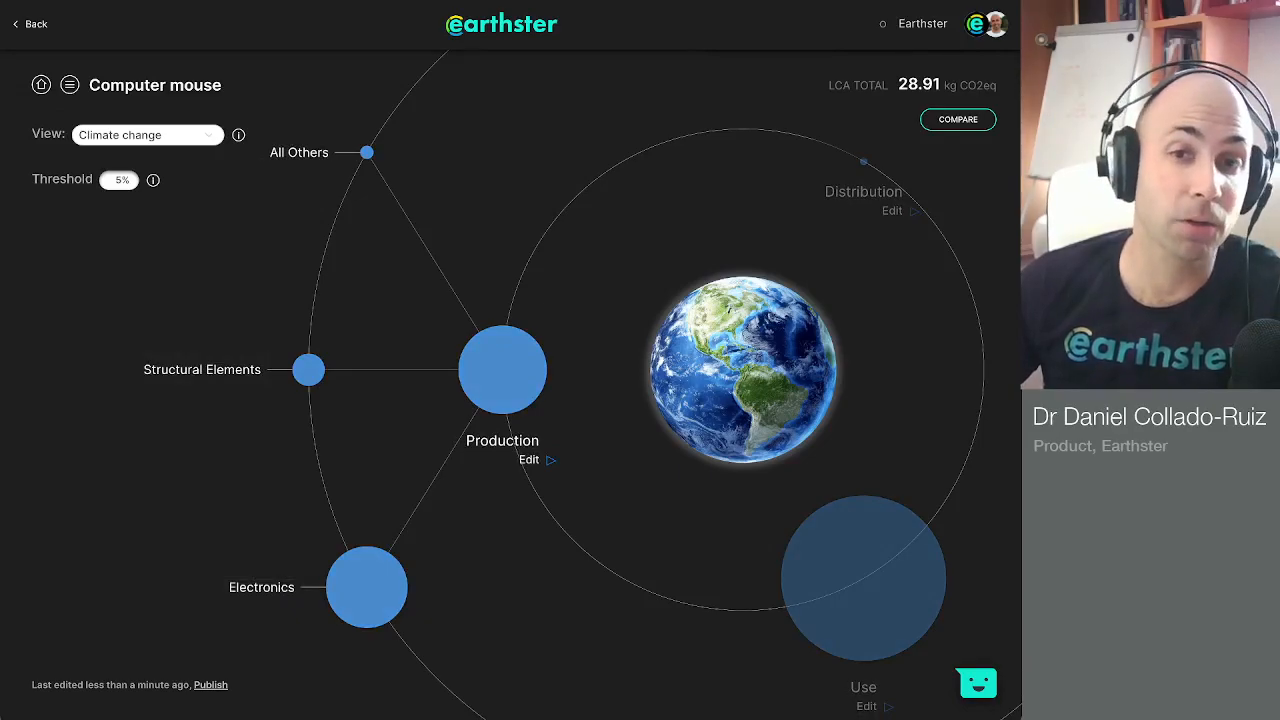
left_click(863, 578)
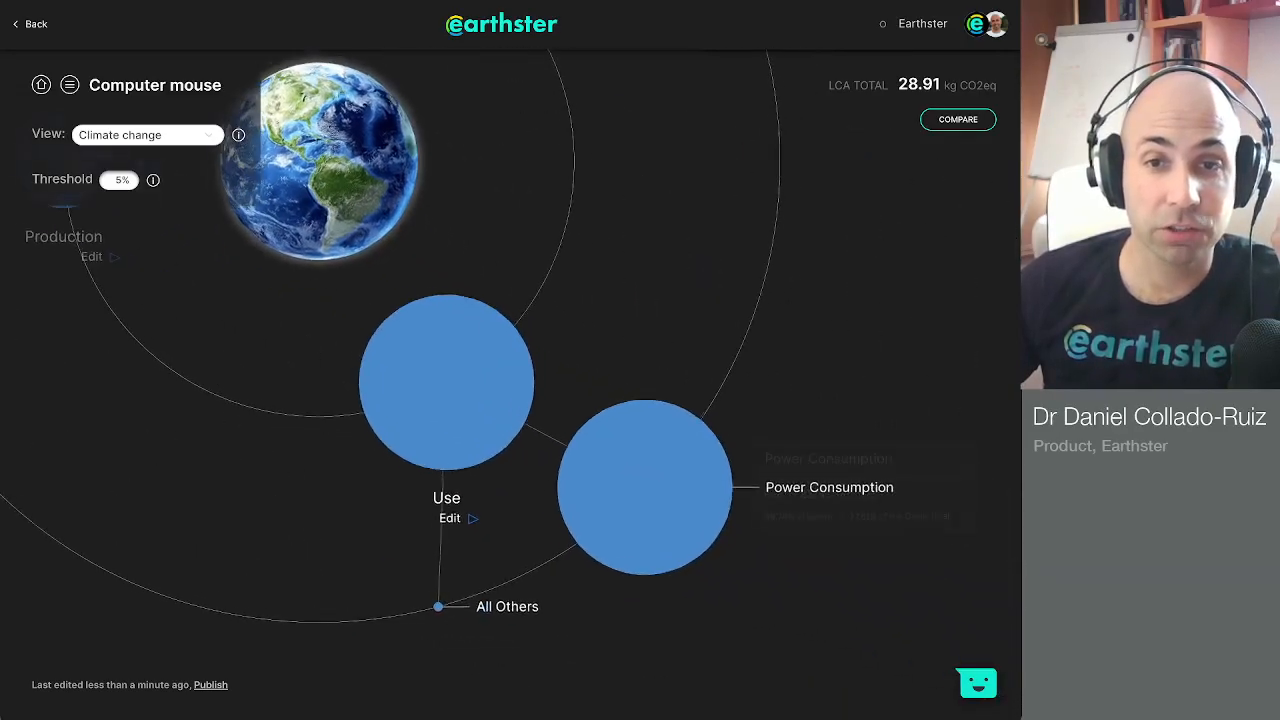
left_click(643, 486)
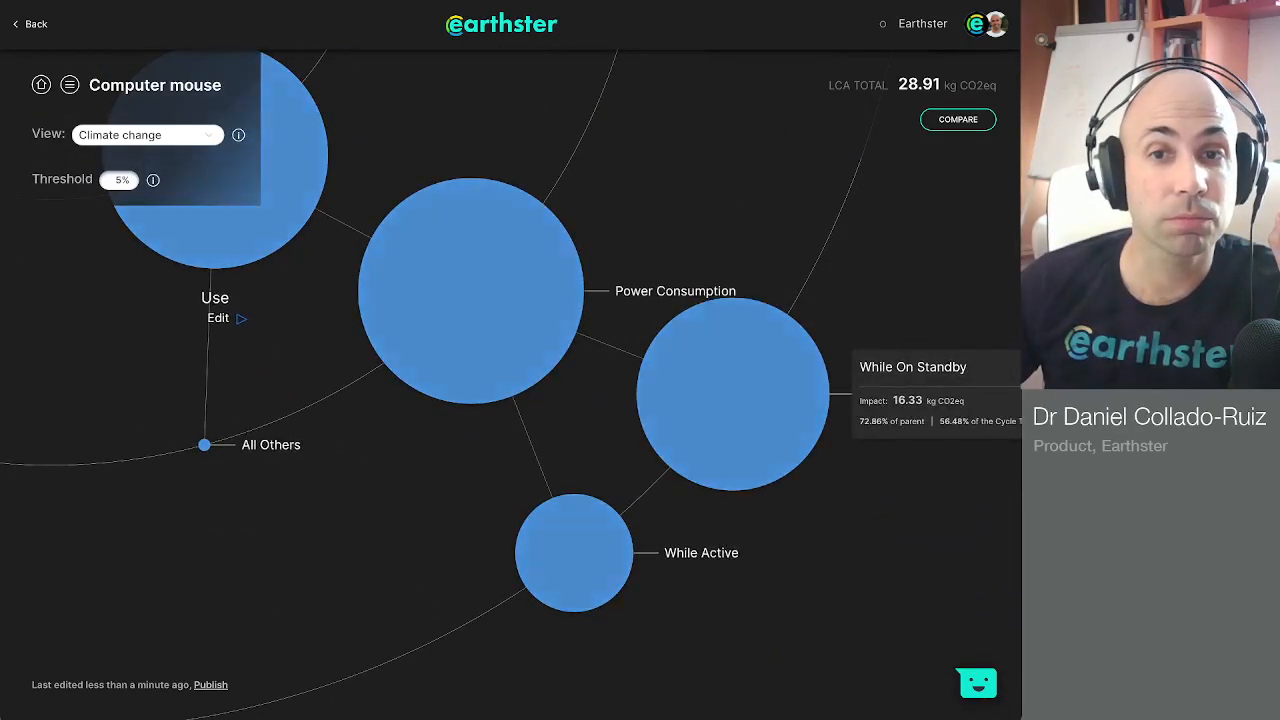